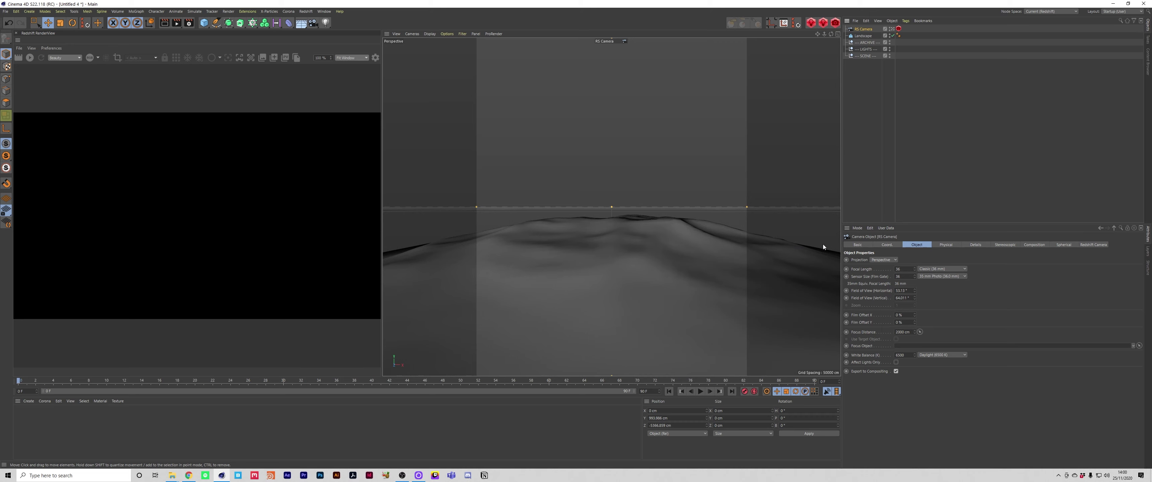
Add a Protection tag from the rigging tags to the RS Camera
click(932, 87)
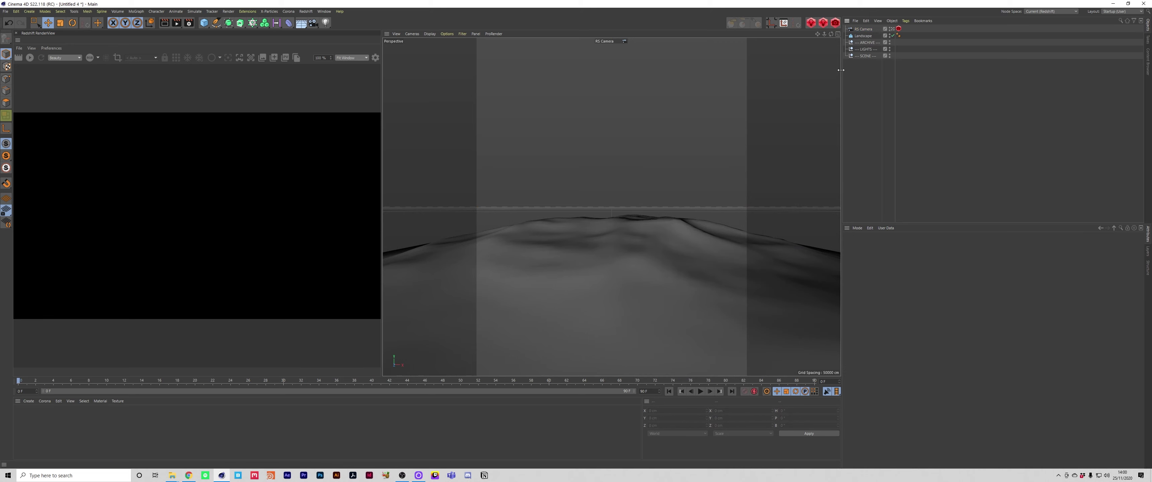
click(870, 37)
right_click(865, 30)
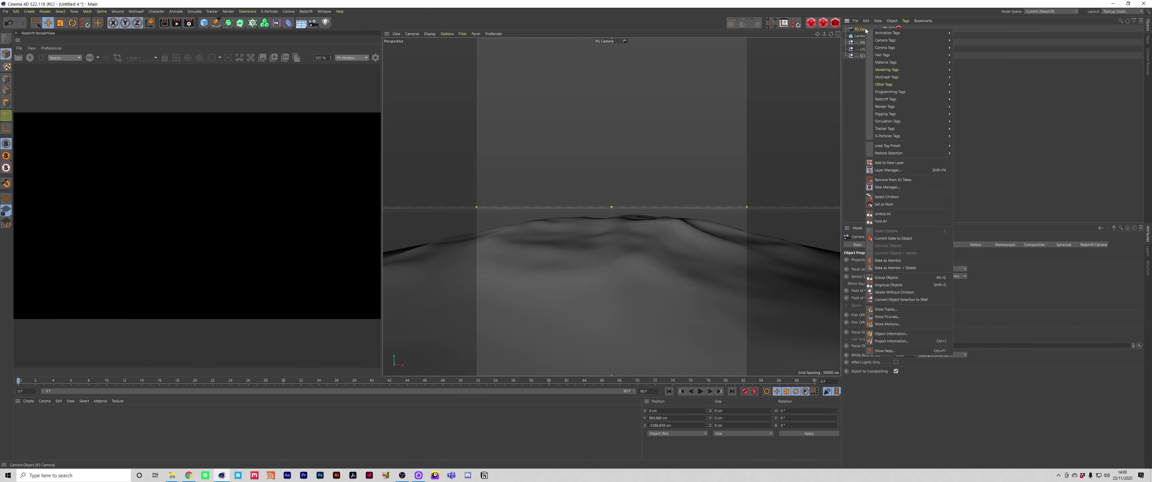
mouse_move(924, 114)
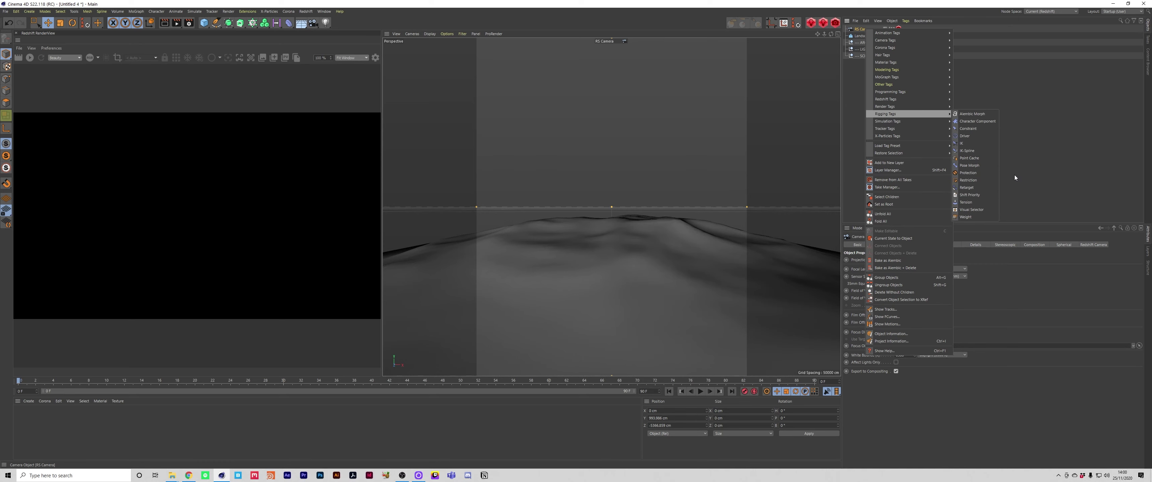
click(989, 173)
click(898, 65)
Shift the landscape along X to about 1335 cm and widen it to 15175 cm
click(864, 37)
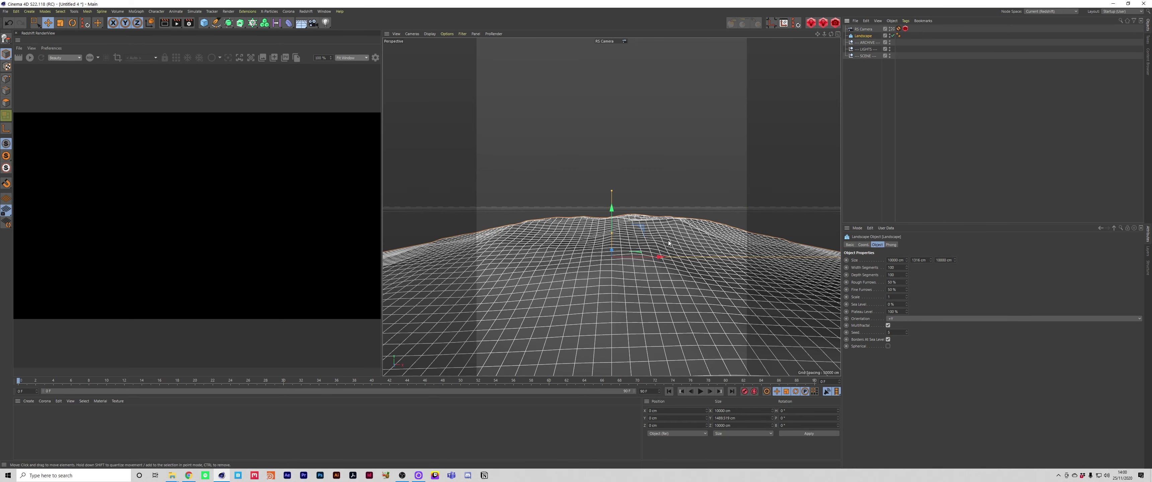
click(862, 73)
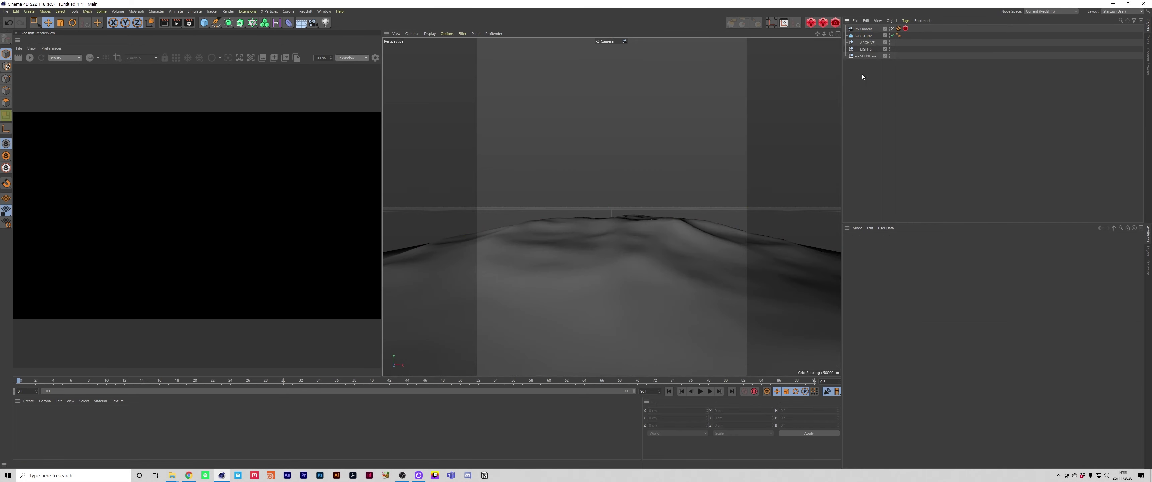
click(863, 36)
drag(657, 256, 726, 258)
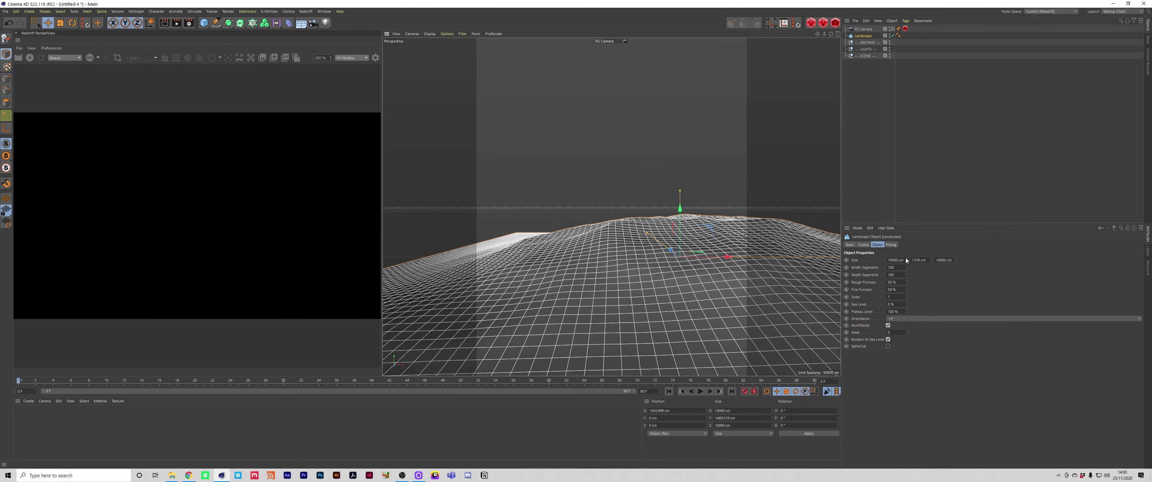
drag(907, 259, 906, 259)
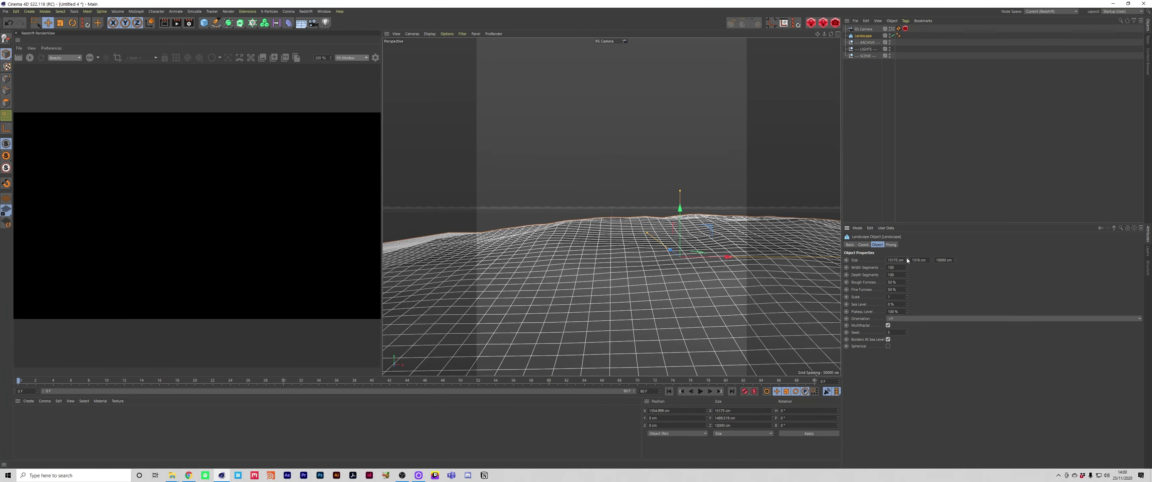
click(939, 164)
Duplicate the landscape behind the original in the top view and offset the copy toward negative X
click(863, 36)
middle_click(745, 143)
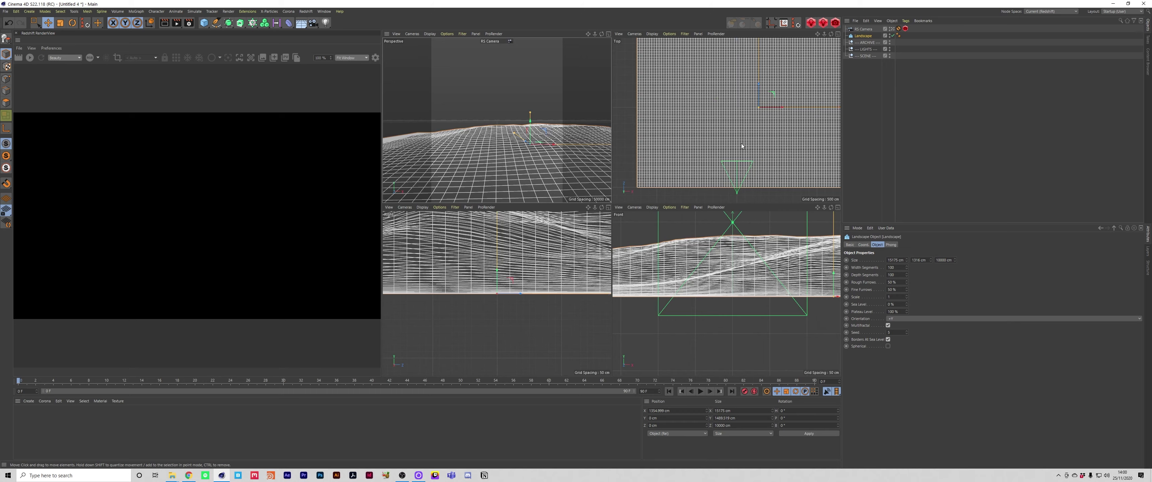
mouse_move(824, 35)
mouse_down()
mouse_move(788, 34)
mouse_move(814, 45)
mouse_up()
alt+middle_drag(726, 120, 716, 145)
ctrl+drag(728, 142, 728, 71)
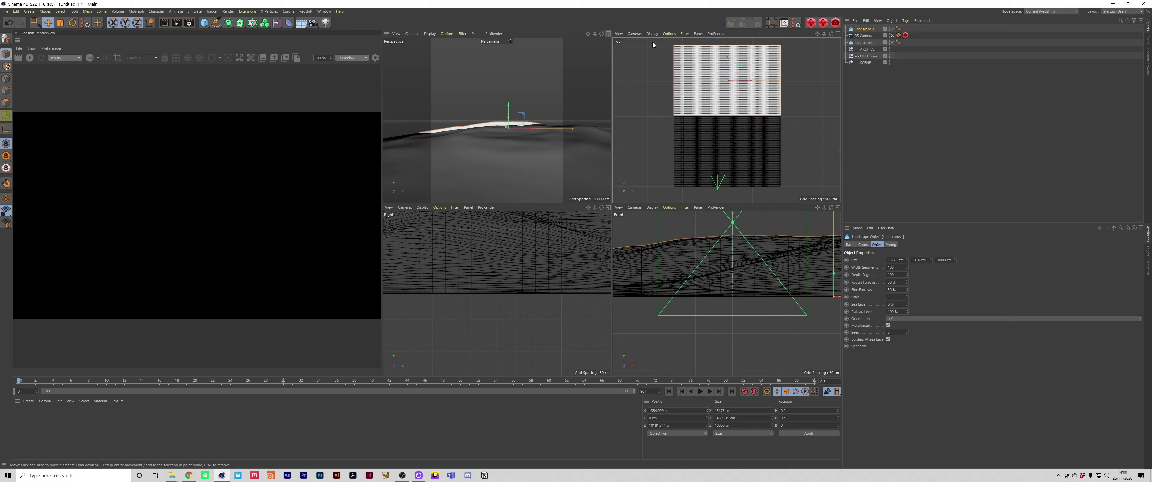
drag(740, 80, 692, 80)
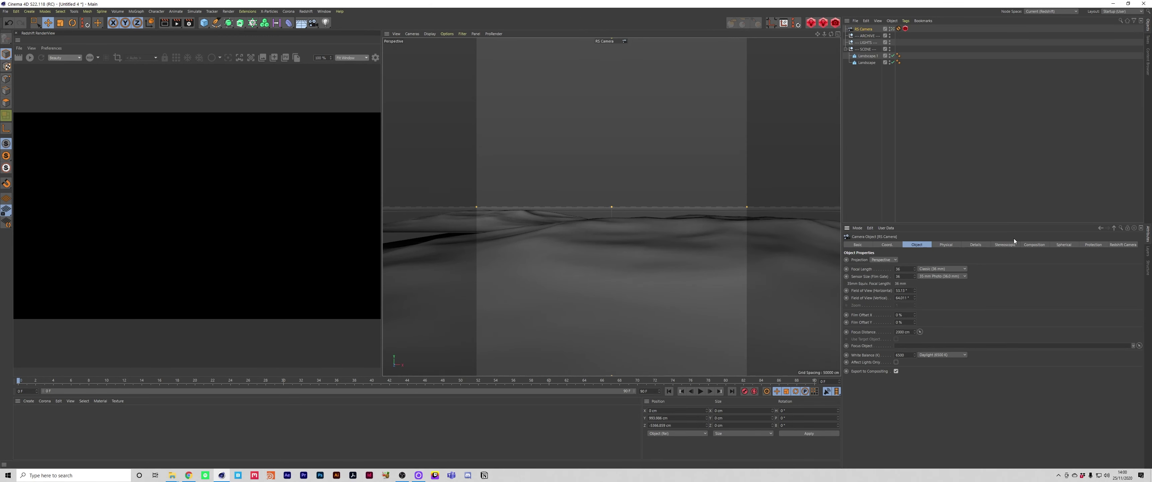
Enable the grid composition helper on the RS Camera and check the landscapes against it
click(1034, 245)
click(877, 269)
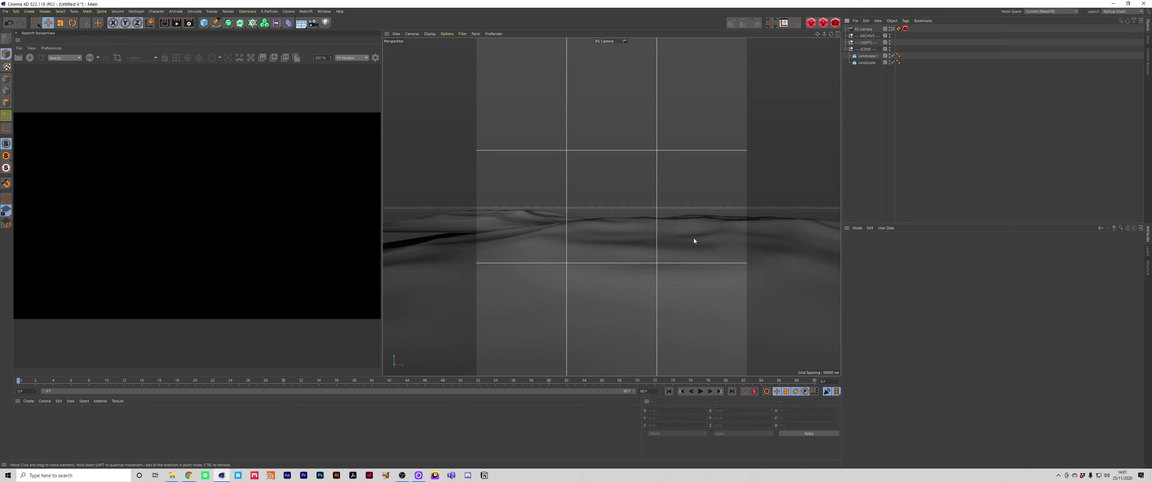
click(657, 264)
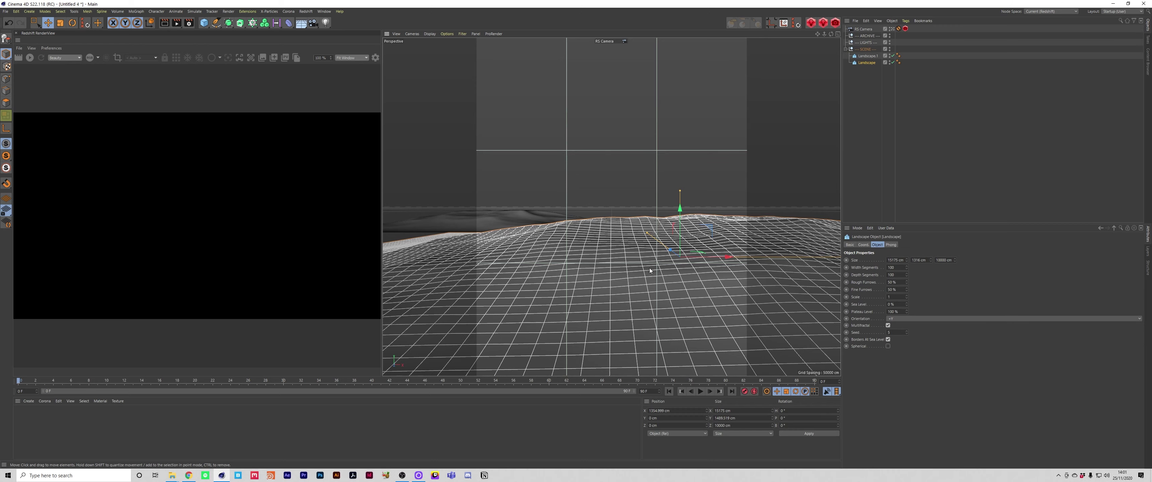
click(554, 150)
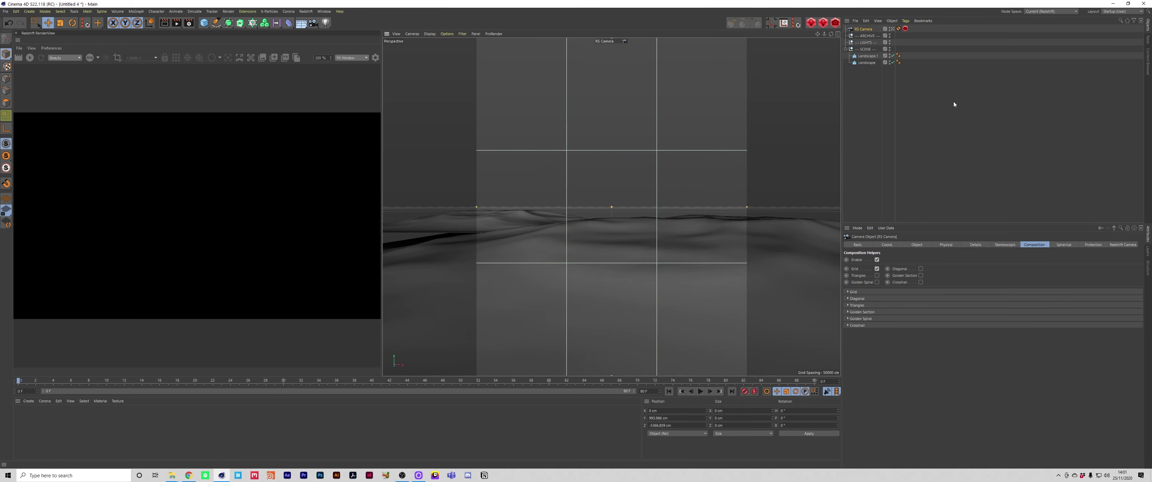
click(868, 57)
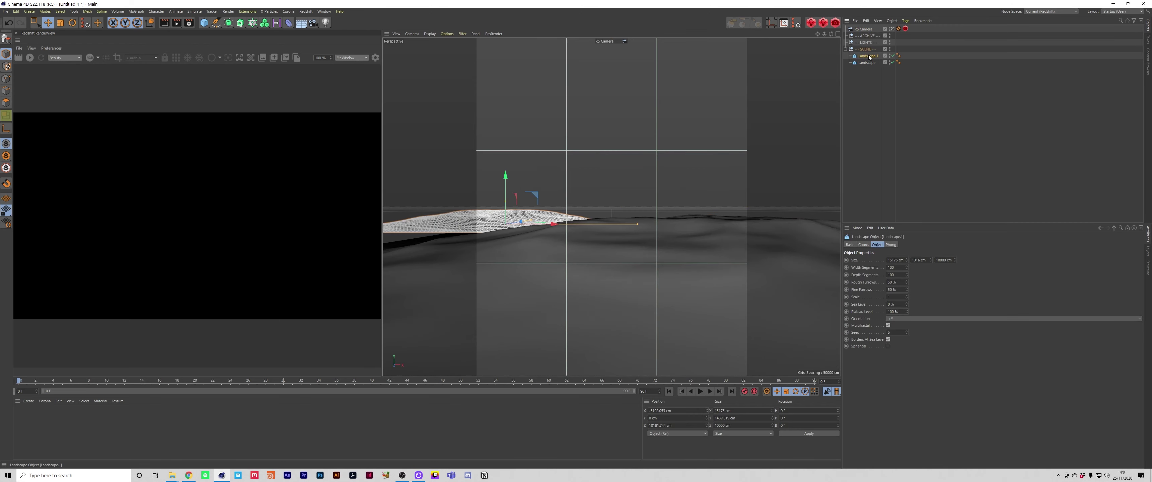
click(878, 88)
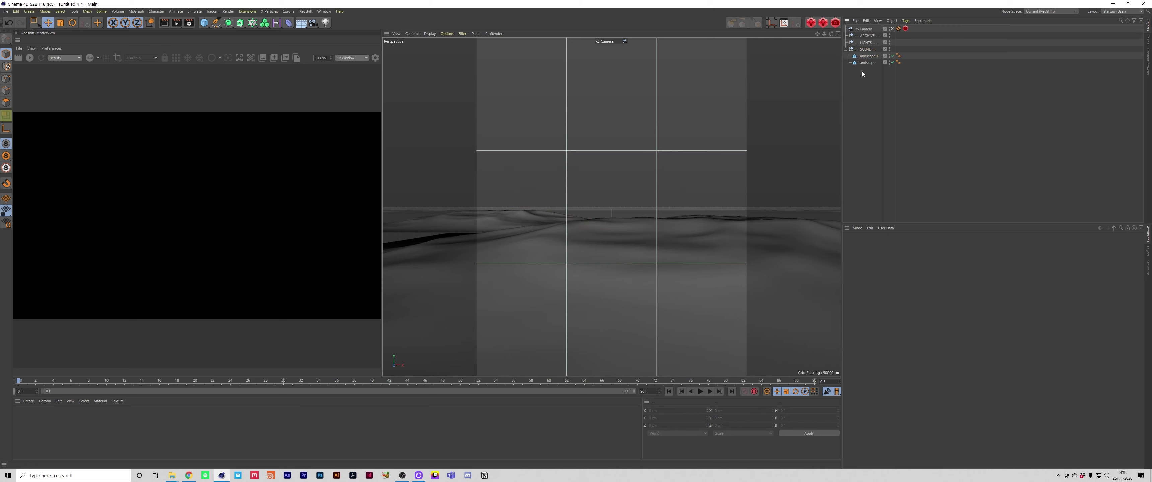
Move the rear landscape copy closer to the camera in the top view, to a Z position of about 7600 cm
click(866, 57)
middle_click(725, 95)
key(r)
key(e)
drag(675, 66, 675, 84)
click(823, 131)
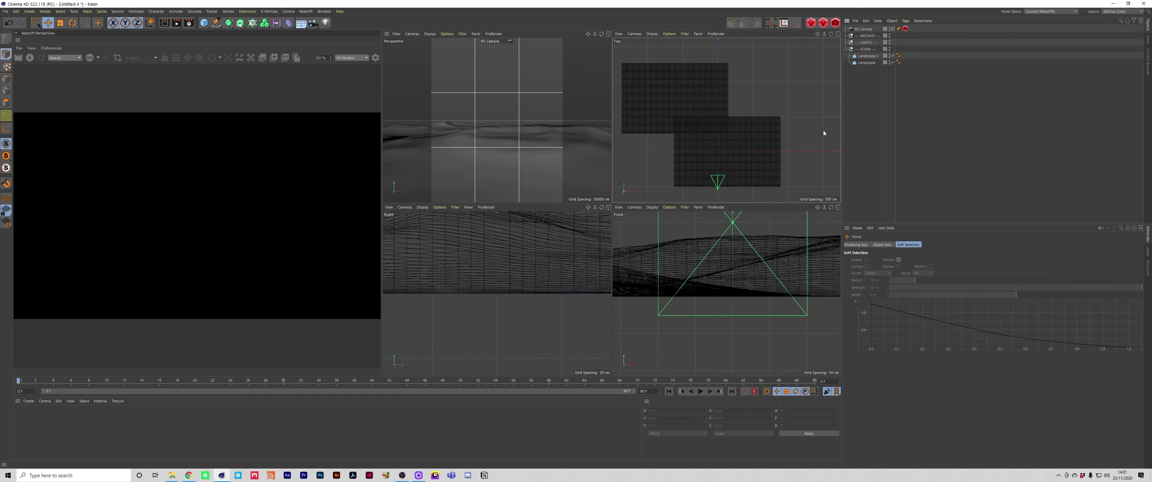
middle_click(555, 131)
Duplicate the rear landscape and place the copy farther back on the positive X side, partly overlapping it
click(534, 221)
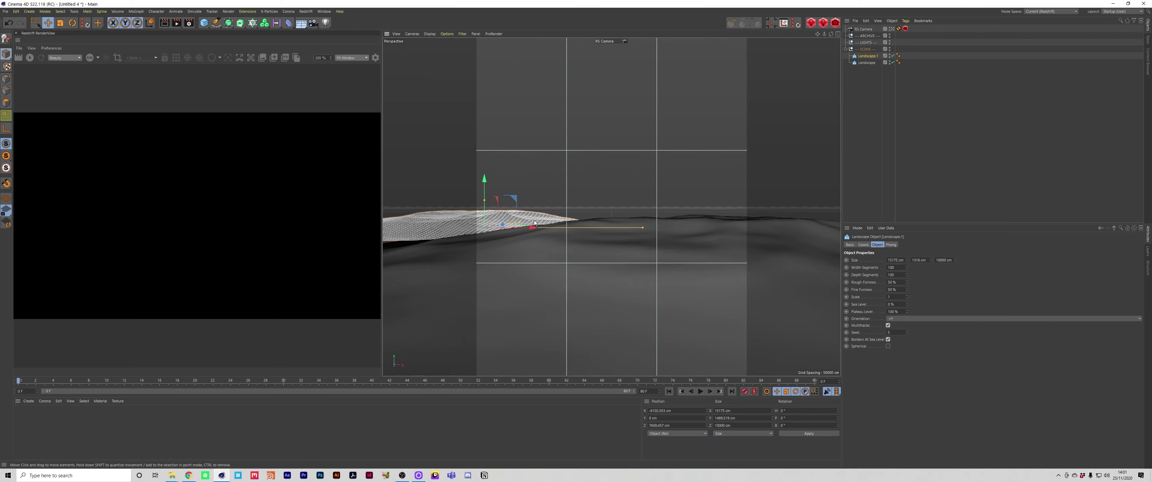
middle_click(817, 132)
key(e)
ctrl+drag(689, 98, 738, 53)
middle_click(551, 120)
Examine how the three landscapes overlap and fill the camera frame in the perspective and top views
click(528, 303)
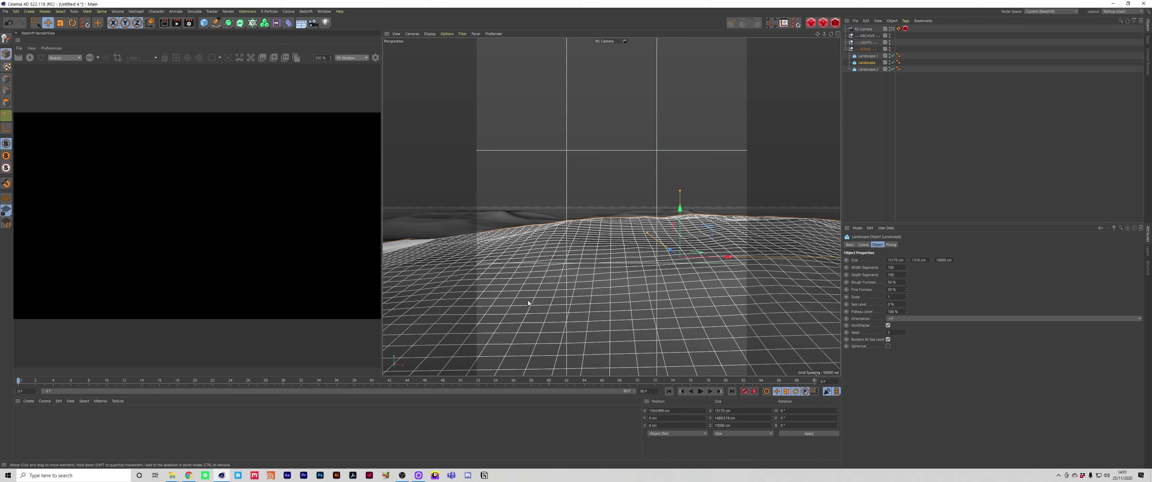
click(532, 224)
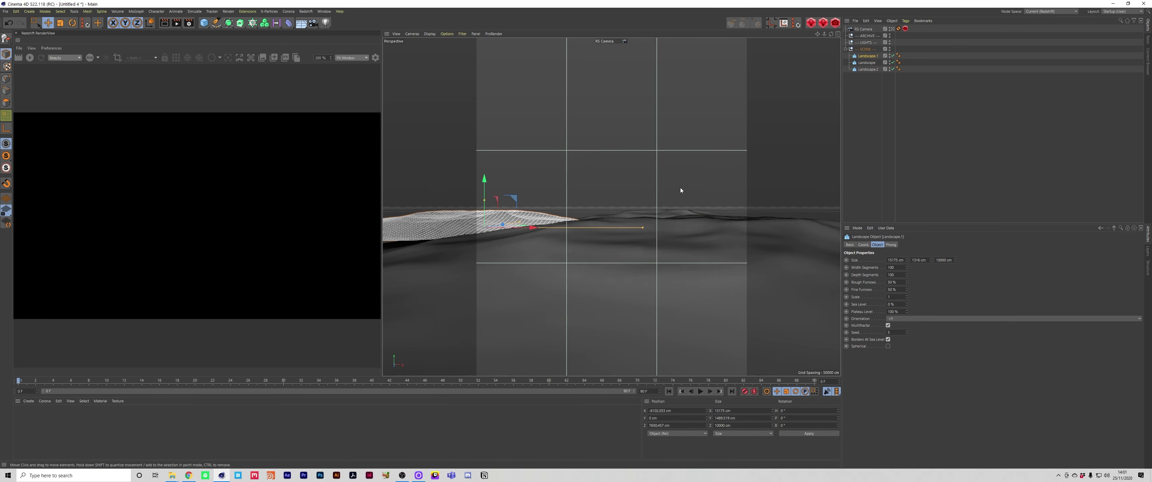
click(657, 184)
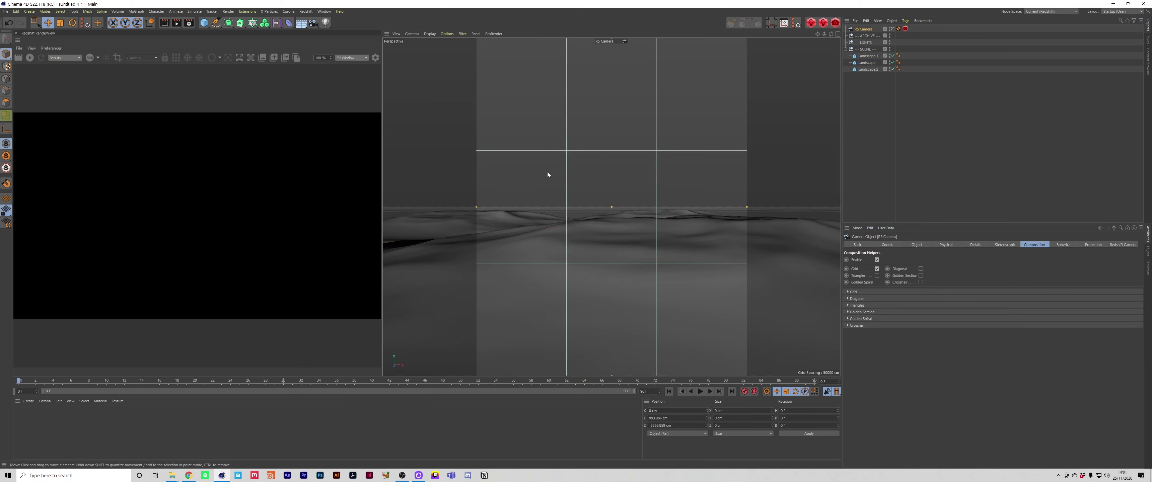
click(662, 265)
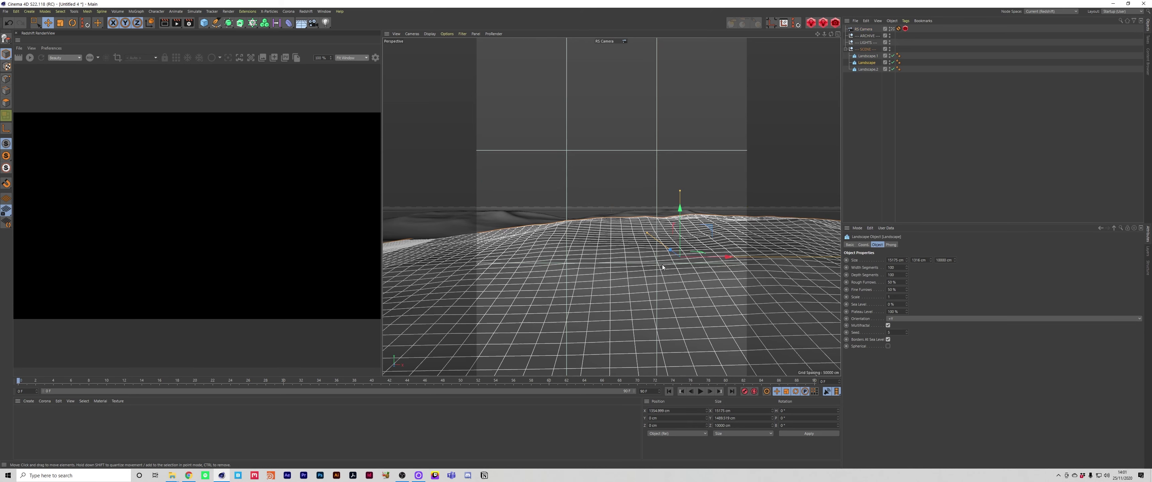
middle_click(663, 265)
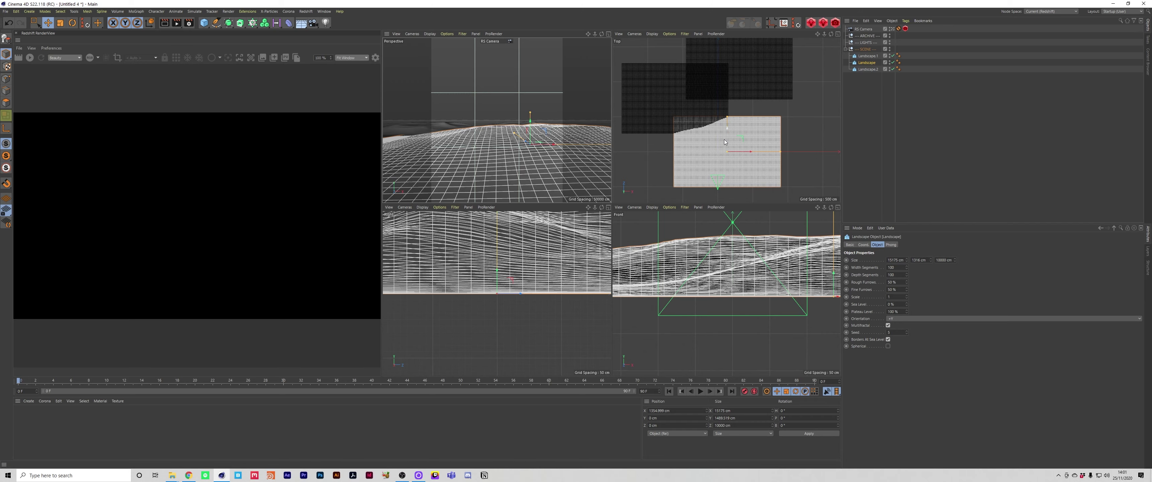
middle_click(577, 138)
click(905, 147)
Set the RS Camera's focal length to the Normal Lens (50 mm) preset
click(872, 29)
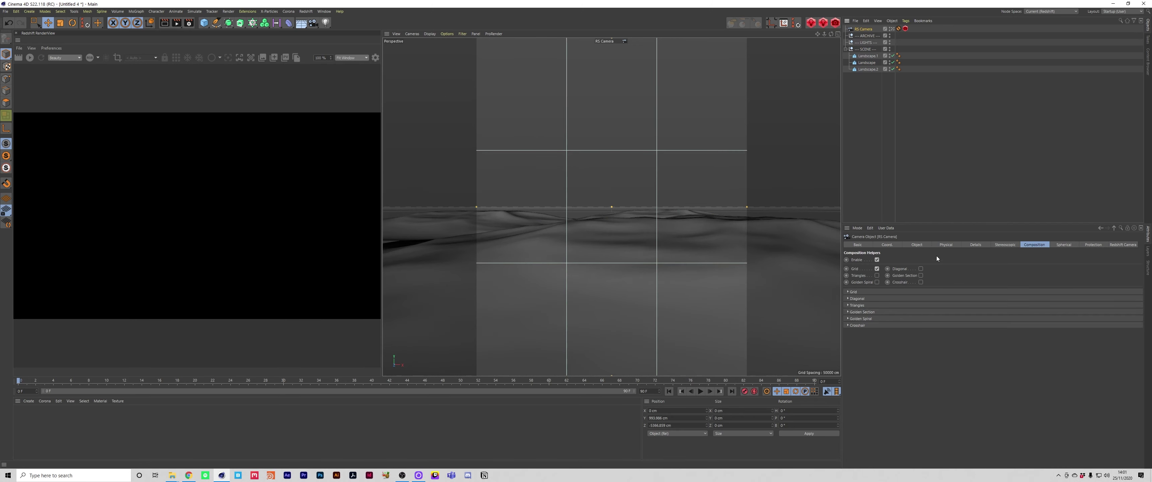
click(916, 245)
click(941, 269)
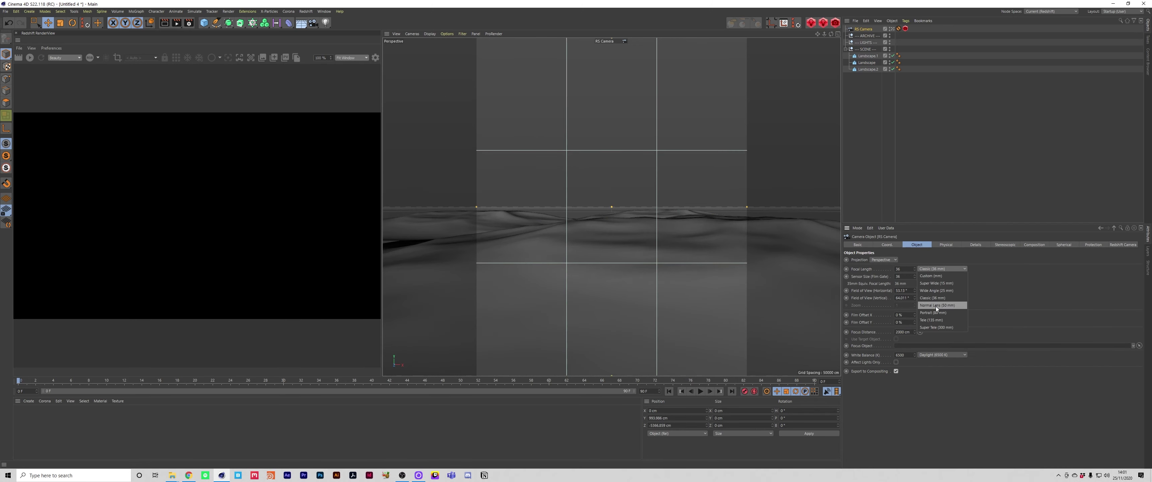
click(936, 306)
Delete the RS Camera's Protection tag and move the camera farther back along Z
click(892, 244)
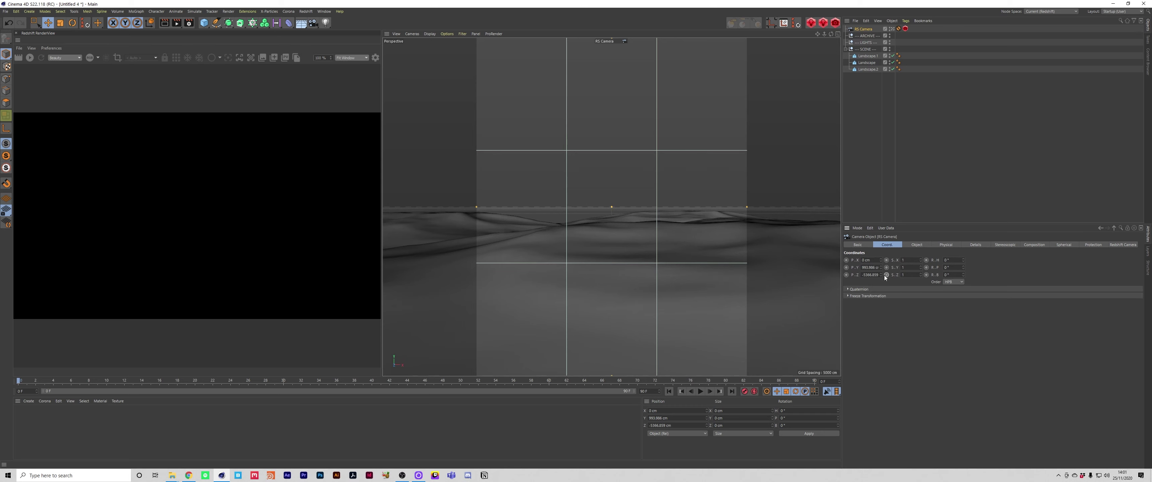
click(898, 29)
key(Delete)
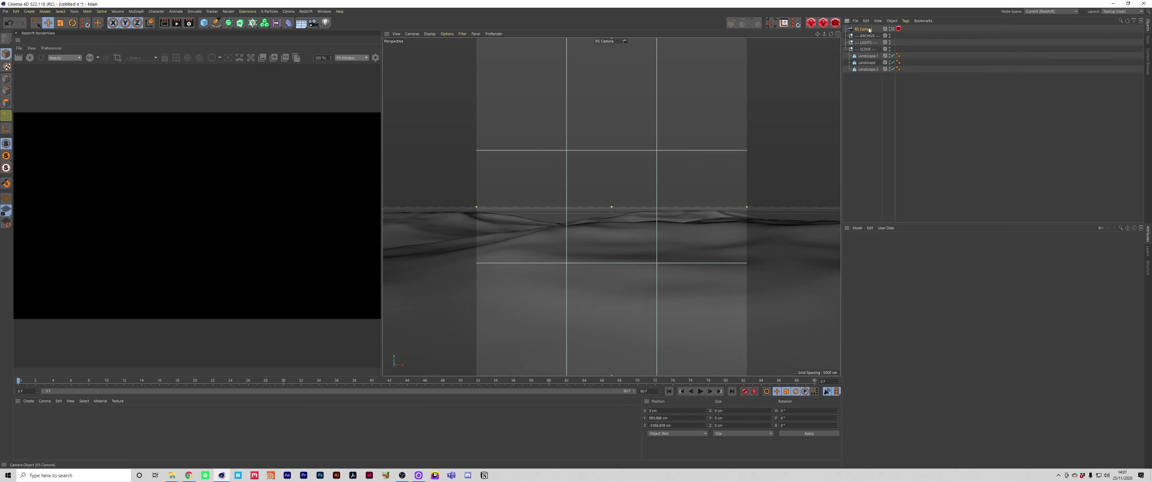
click(865, 29)
drag(880, 276, 880, 277)
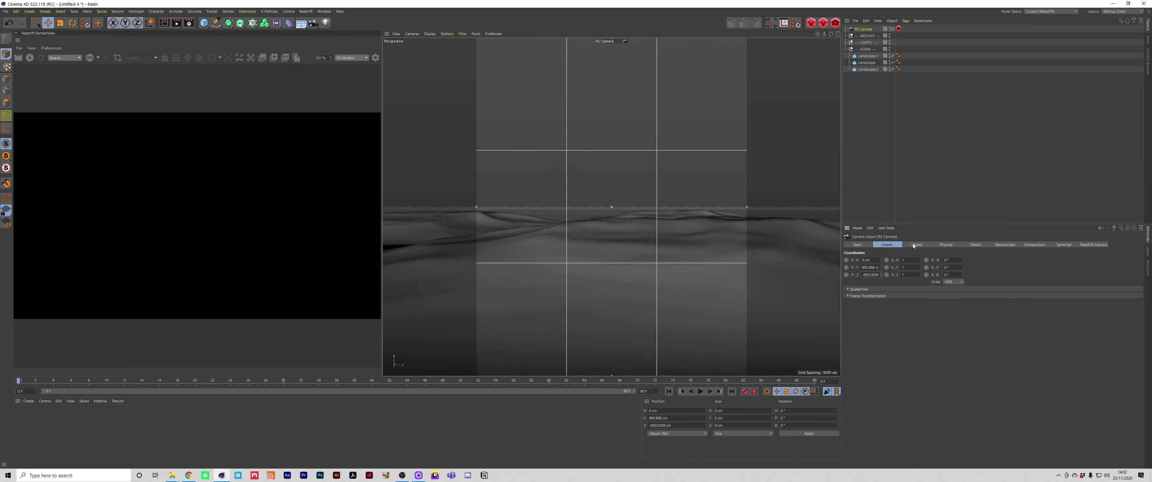
Reduce the front landscape's size to 12284 cm wide and 2359 cm deep
click(867, 63)
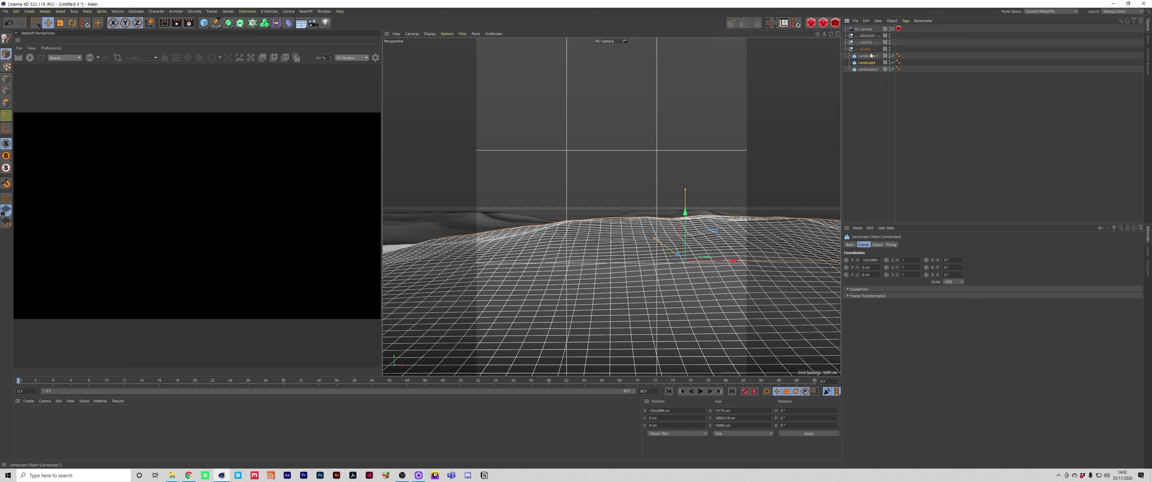
click(878, 245)
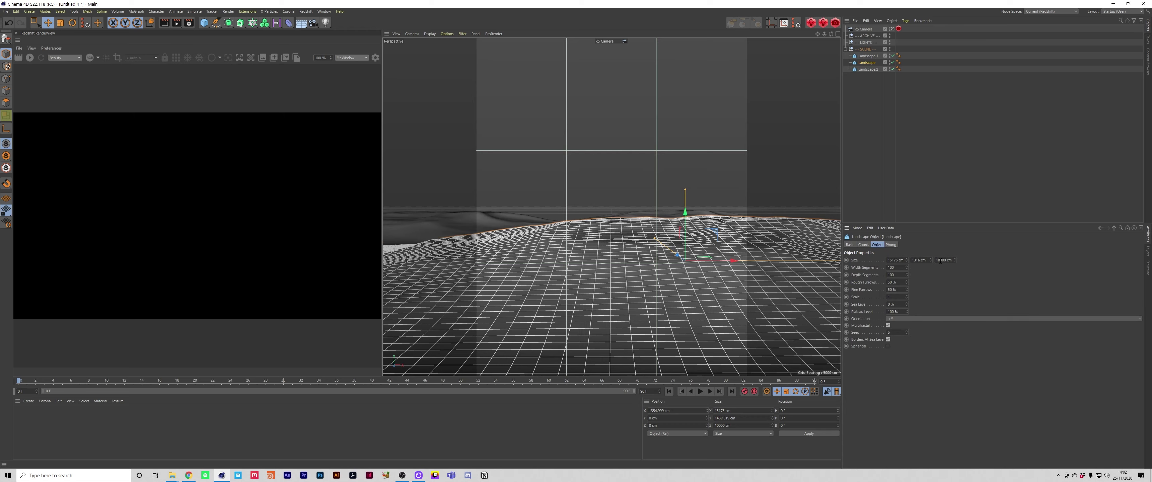
drag(907, 261, 907, 317)
drag(954, 260, 955, 342)
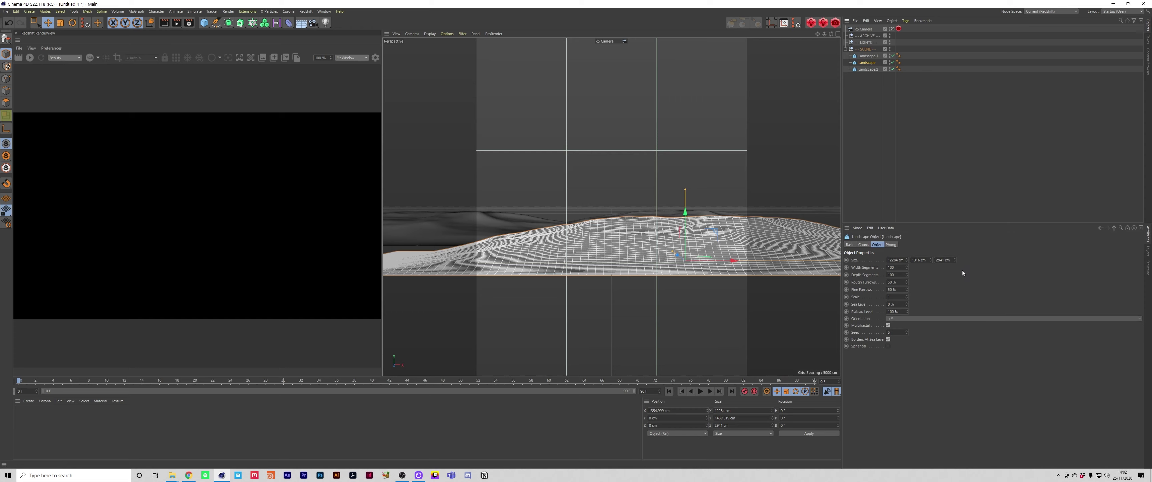
drag(954, 259, 954, 266)
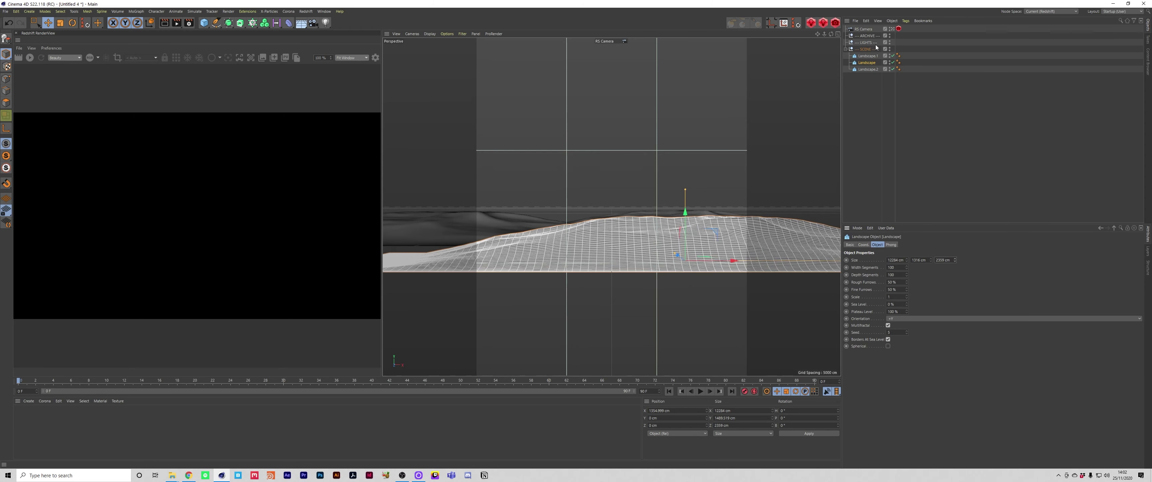
Duplicate the narrow front landscape, move the copy toward the camera and negative X, and lower its height to about 946 cm
ctrl+drag(868, 57, 868, 59)
key(e)
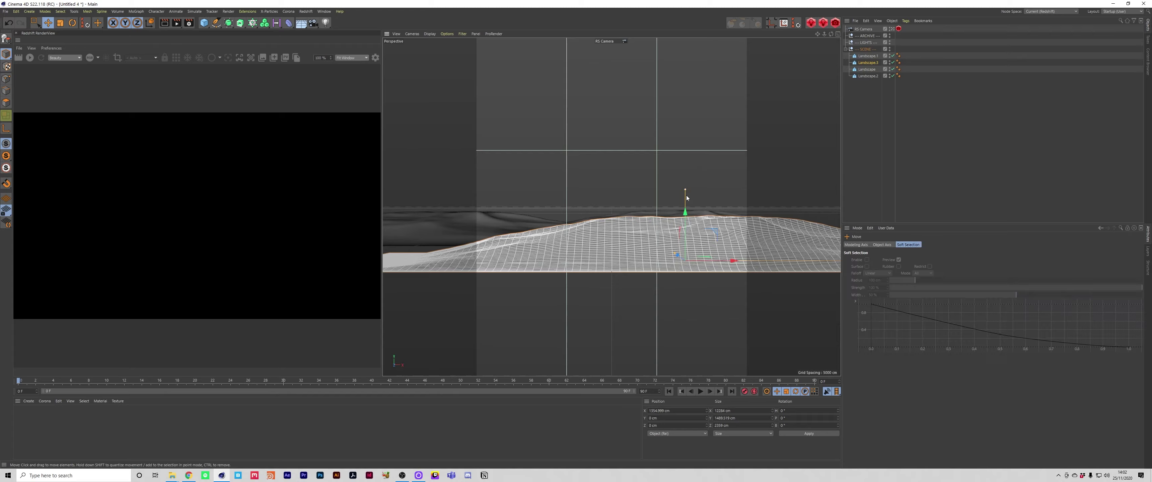
drag(677, 255, 527, 280)
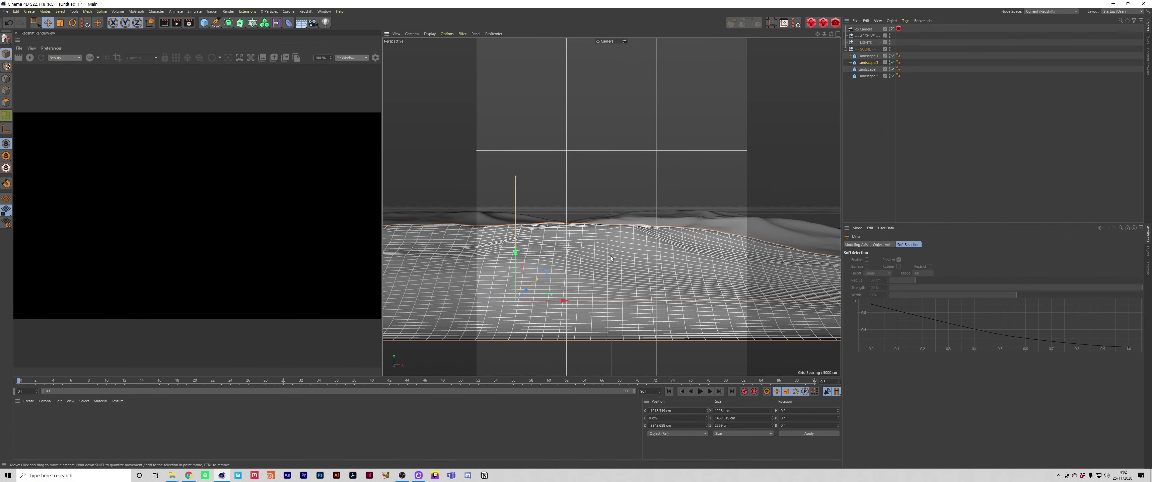
drag(516, 177, 516, 221)
drag(558, 306, 507, 300)
Move both narrow front landscapes farther from the camera along Z in the top view
middle_click(588, 210)
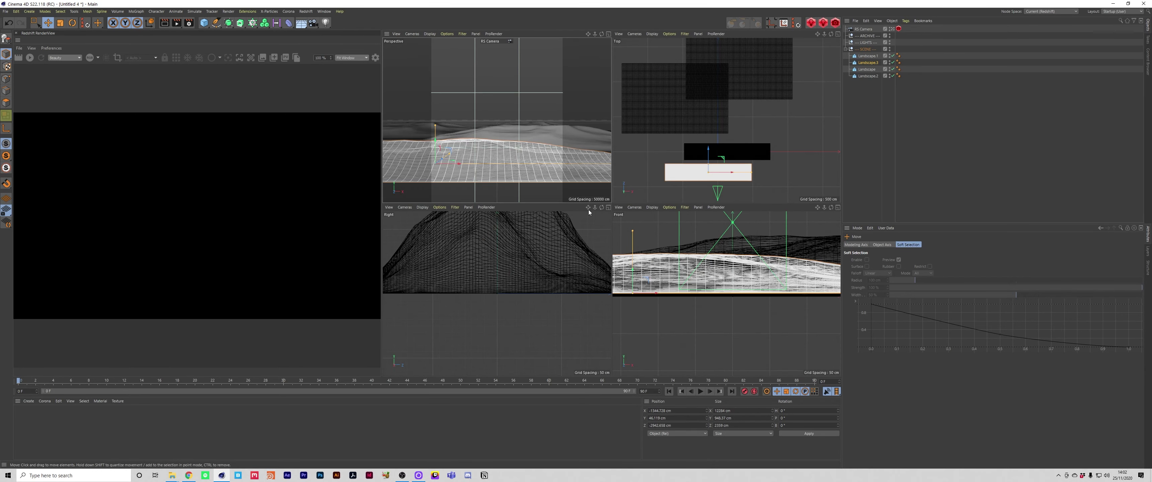
click(716, 146)
drag(729, 134, 729, 127)
click(716, 170)
drag(709, 160, 709, 147)
Reduce the depth of the rear-left and farthest landscapes to about 4786 cm and 3910 cm, and raise the farthest one's height
click(677, 71)
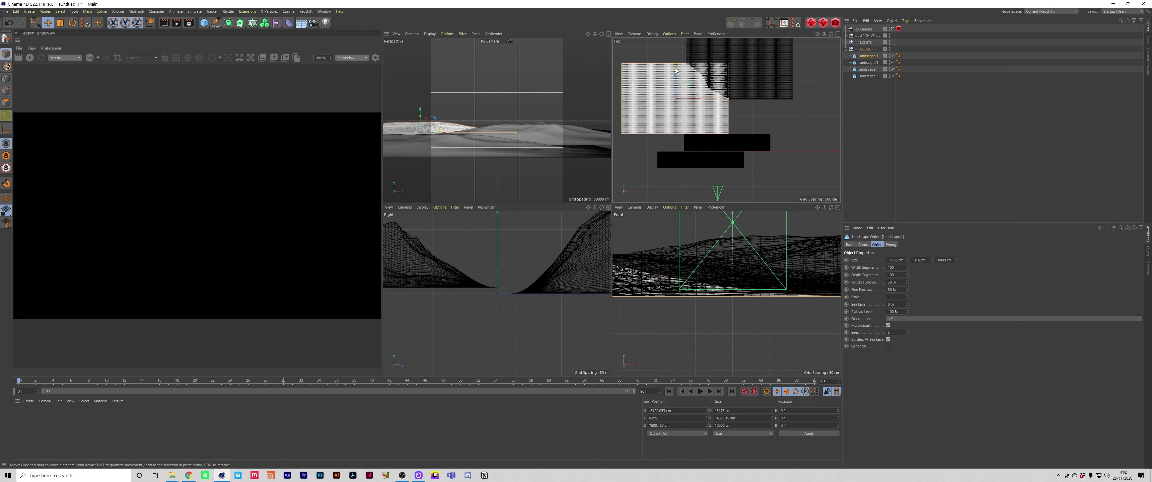
drag(675, 63, 675, 93)
click(782, 58)
drag(825, 34, 825, 34)
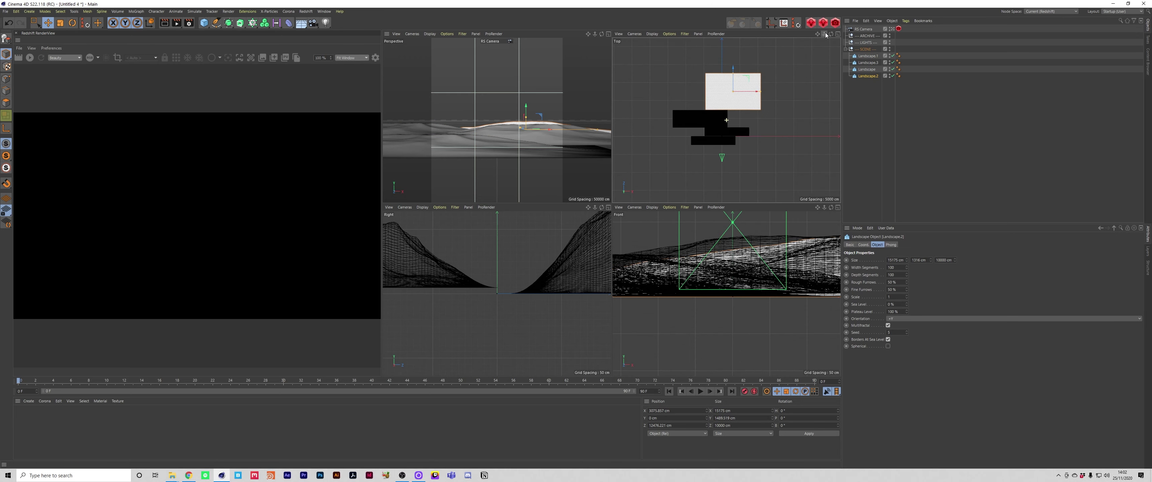
drag(732, 73, 732, 96)
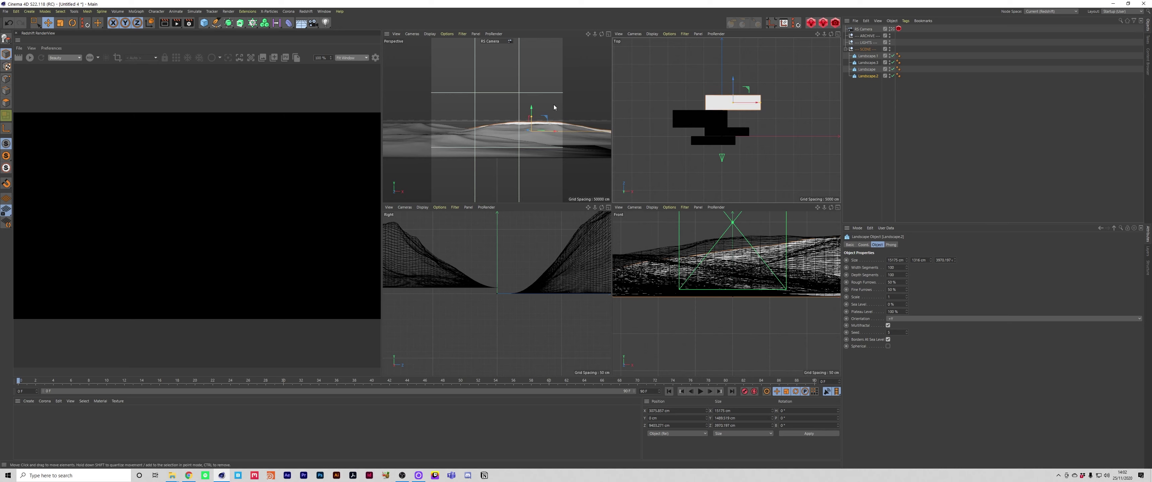
drag(531, 117, 531, 111)
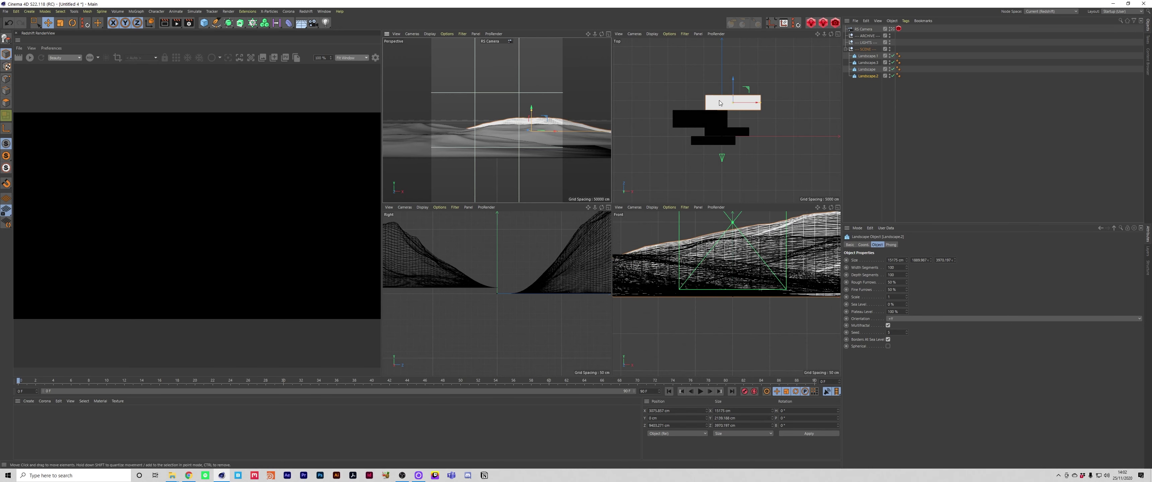
Duplicate the frontmost narrow landscape and move the copy toward the camera and positive X
click(696, 141)
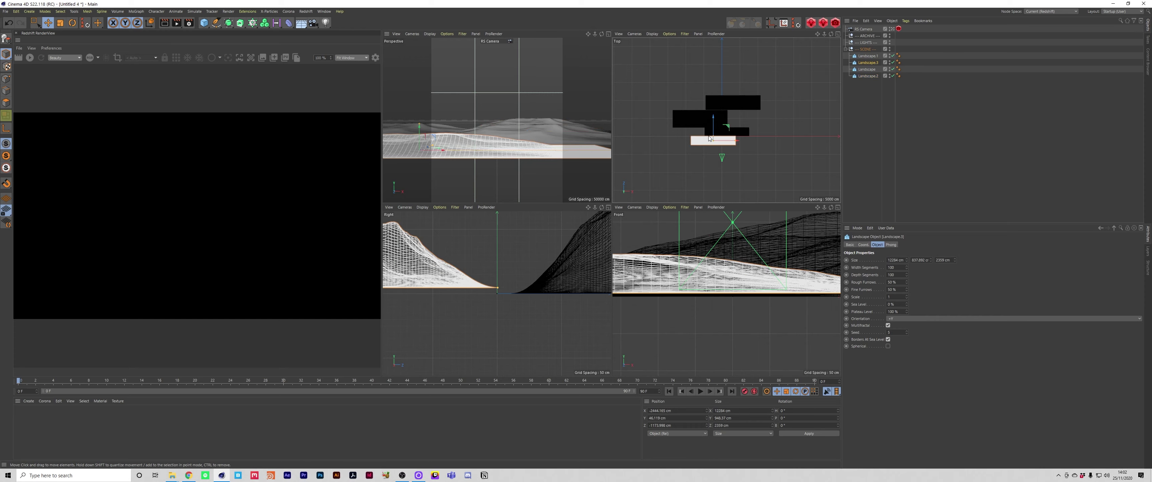
ctrl+drag(714, 125, 737, 152)
click(936, 131)
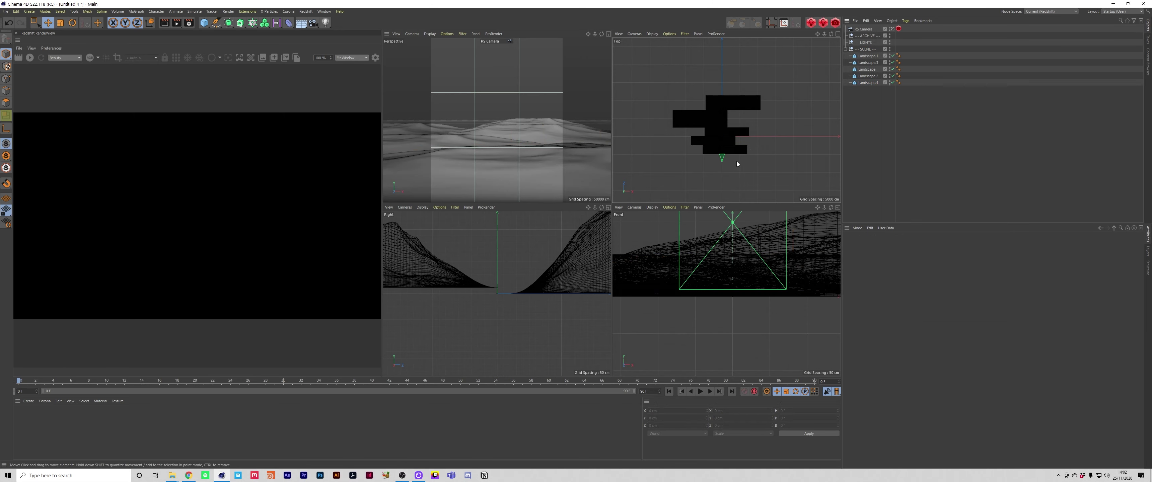
Lower the height of the new landscape closest to the camera and show the camera view alone
click(721, 160)
click(735, 151)
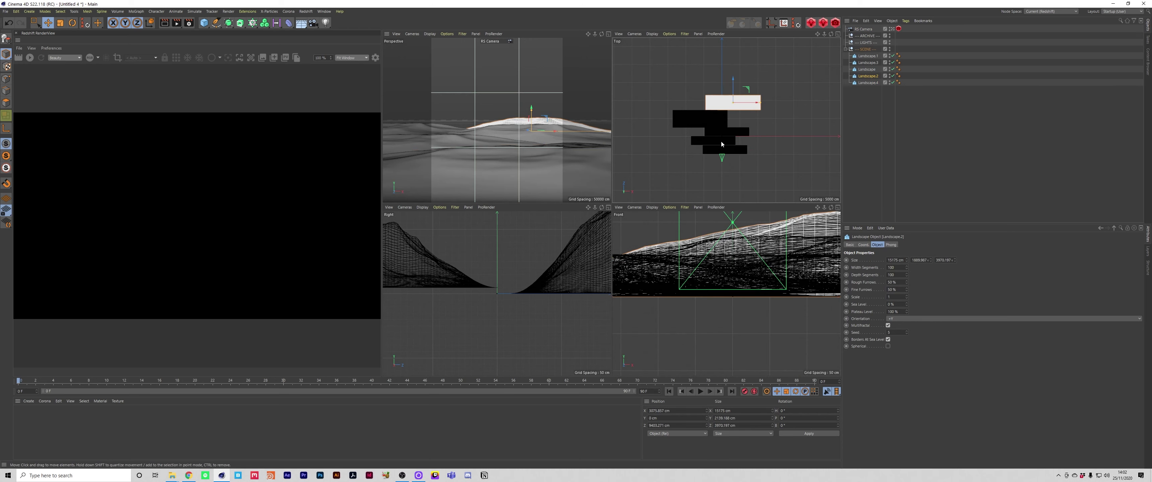
drag(793, 231, 796, 258)
middle_click(497, 120)
click(930, 103)
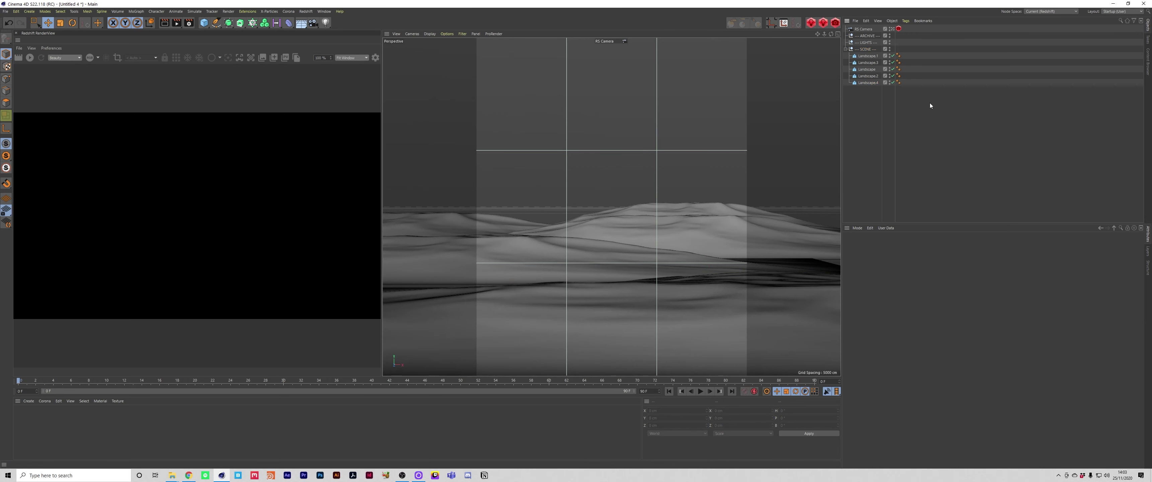
Lower the RS Camera along Y and set its pitch rotation to 5°
click(864, 30)
click(888, 245)
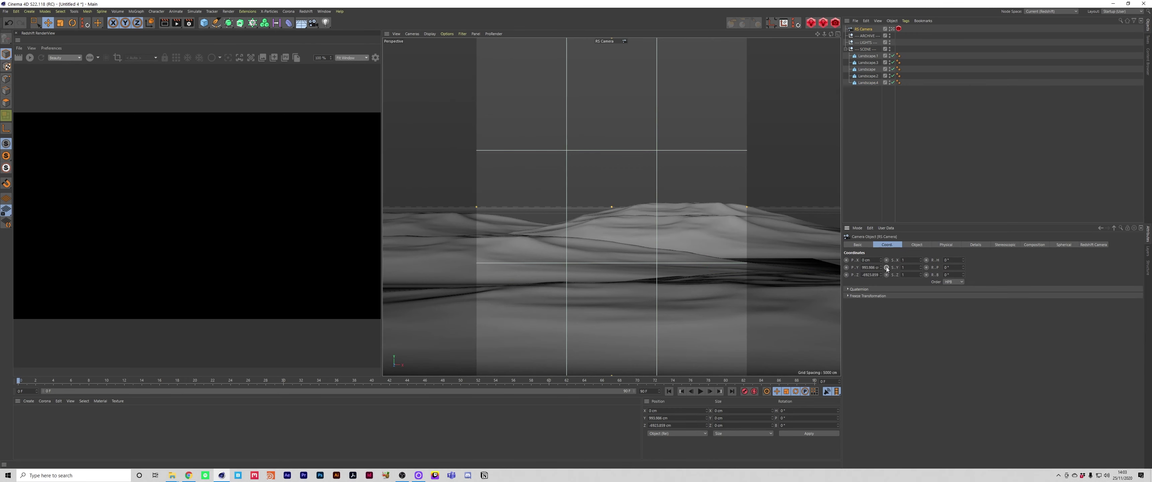
drag(881, 269, 881, 346)
click(964, 265)
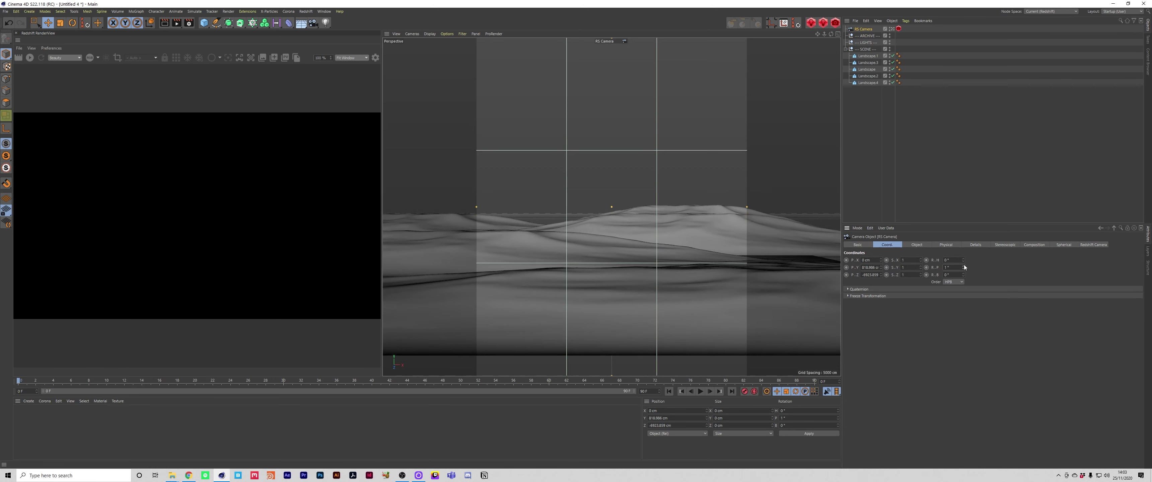
click(964, 265)
click(964, 266)
click(964, 266)
click(964, 266)
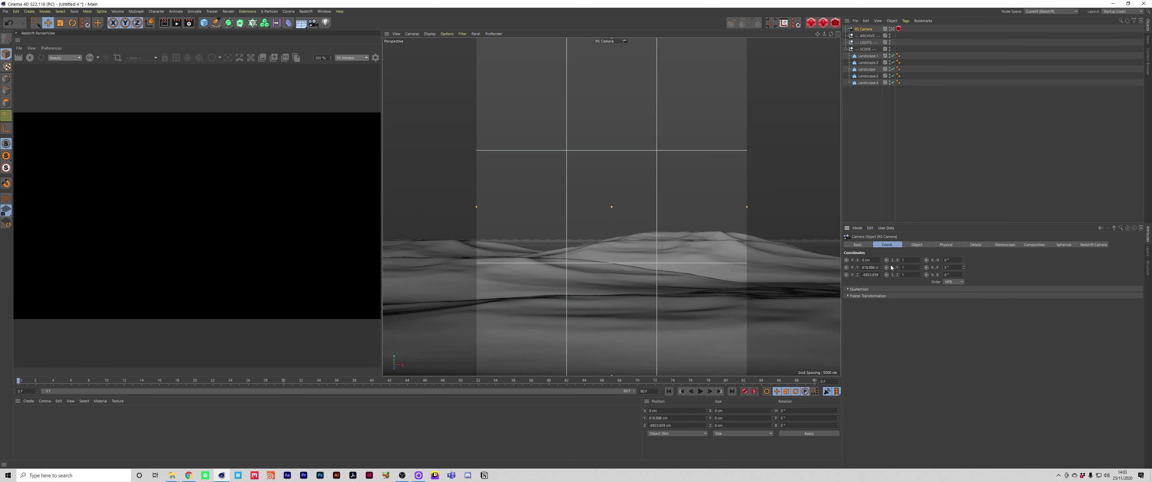
Raise the RS Camera to about 713 cm in Y and move it slightly forward along Z
drag(881, 268, 881, 315)
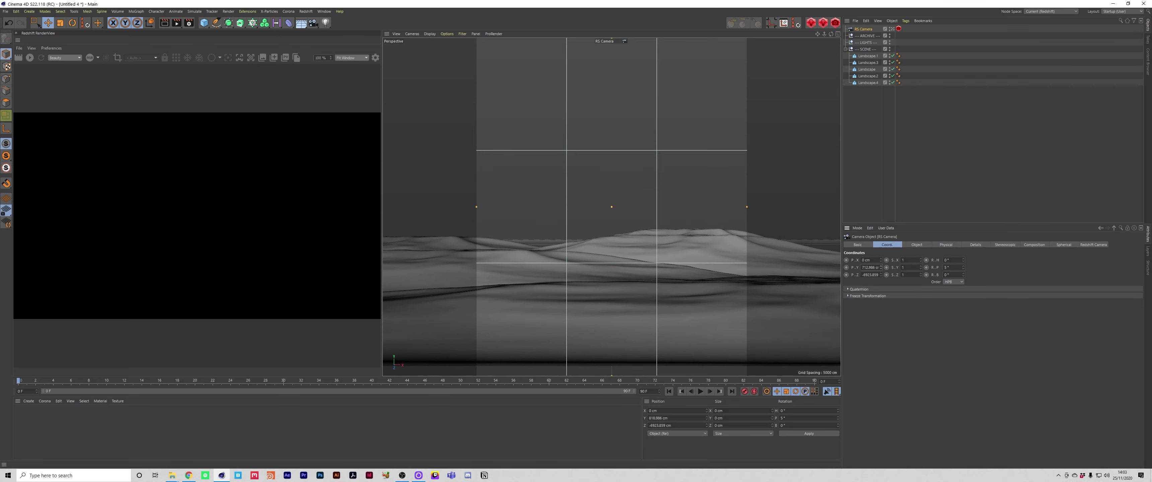
drag(881, 274, 881, 166)
click(945, 144)
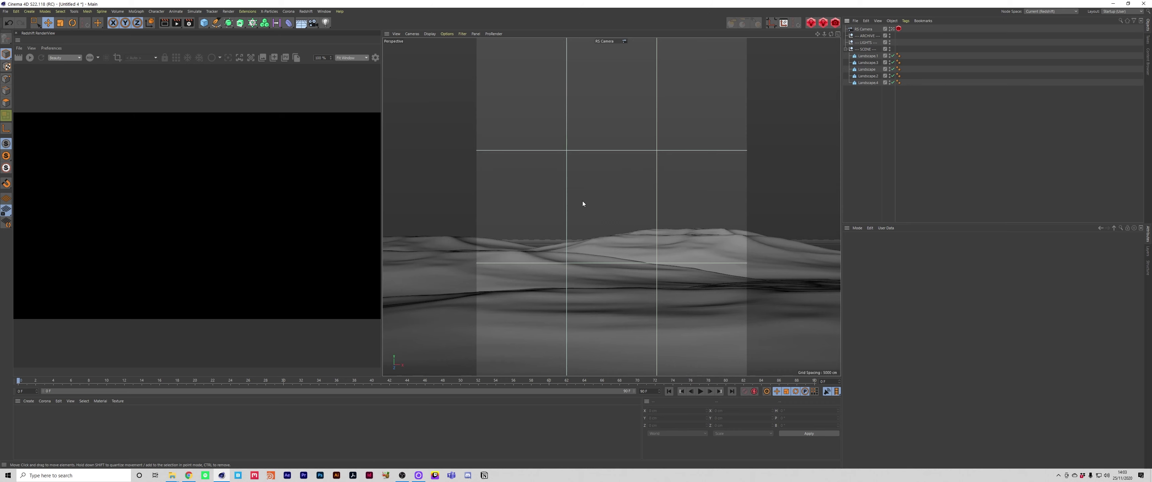
Duplicate the rear-left landscape and move the copy behind all the others, toward positive X, in the top view
ctrl+drag(867, 53, 866, 52)
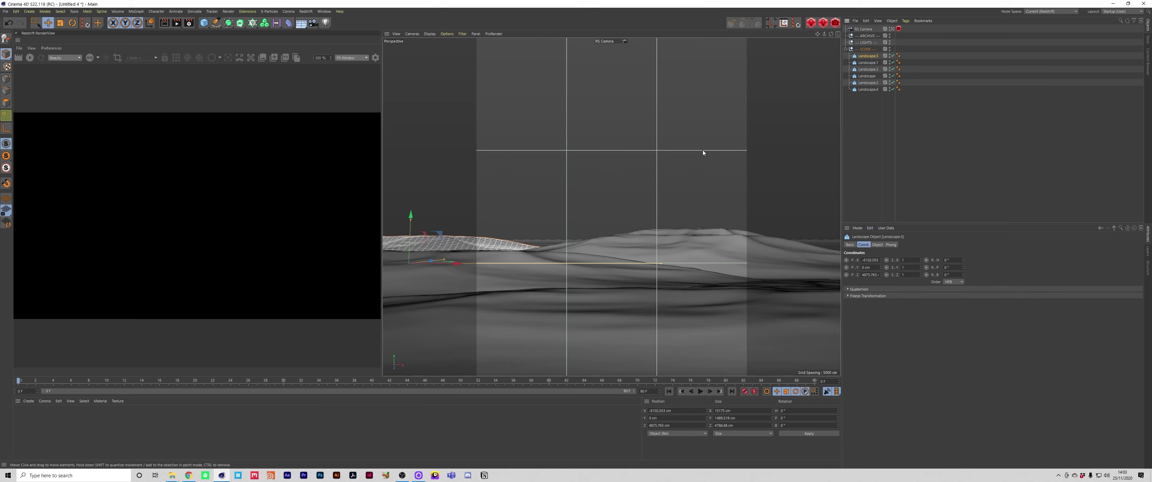
middle_click(702, 150)
drag(701, 105, 727, 85)
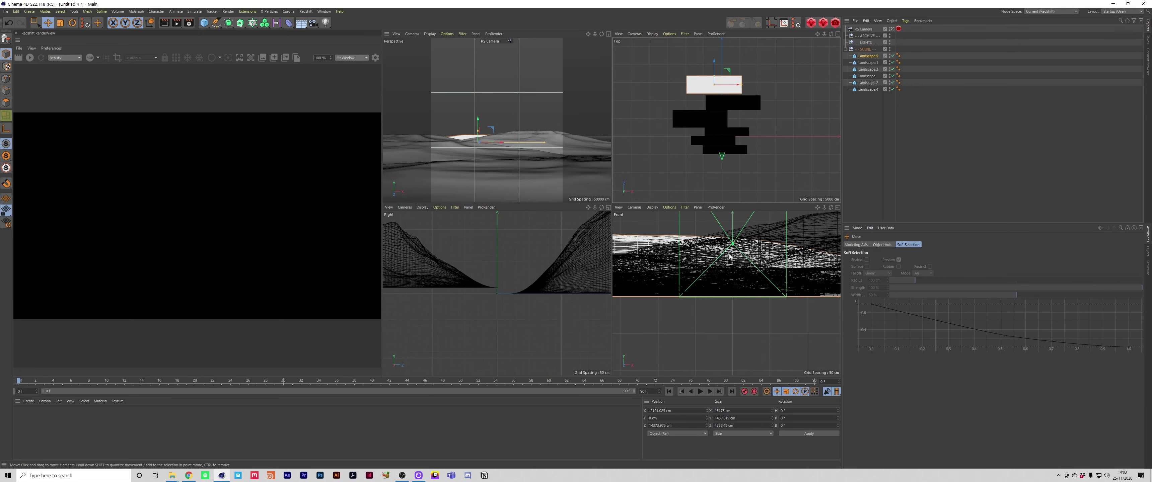
Stretch the new rearmost landscape into a tall mountain and widen it to about 22700 cm
scroll(729, 256, down, 5)
drag(678, 233, 678, 36)
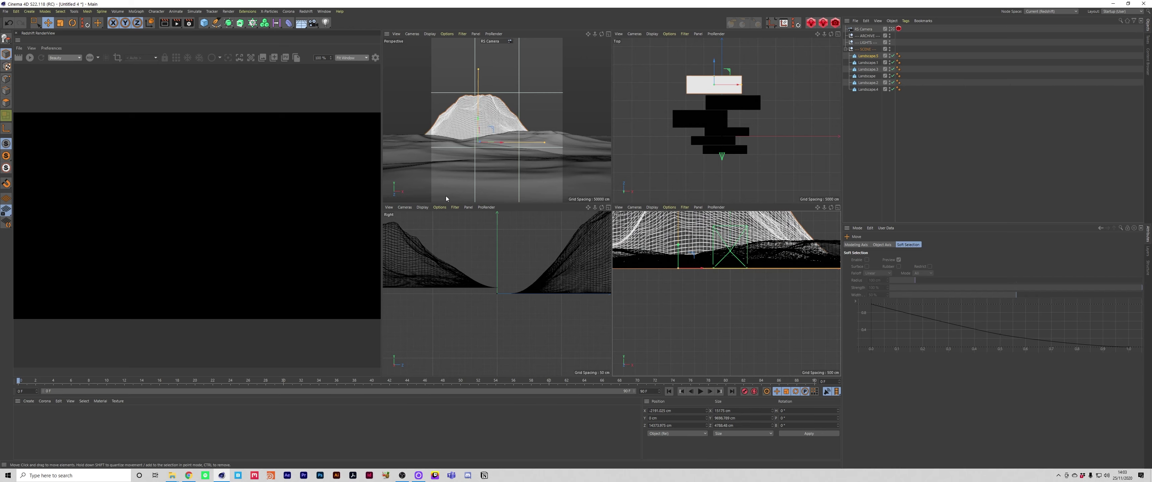
middle_click(445, 196)
drag(710, 253, 777, 252)
Set the rear mountain's Rough Furrows to 75 %, Fine Furrows to 0 % and Scale to 0.5
click(859, 56)
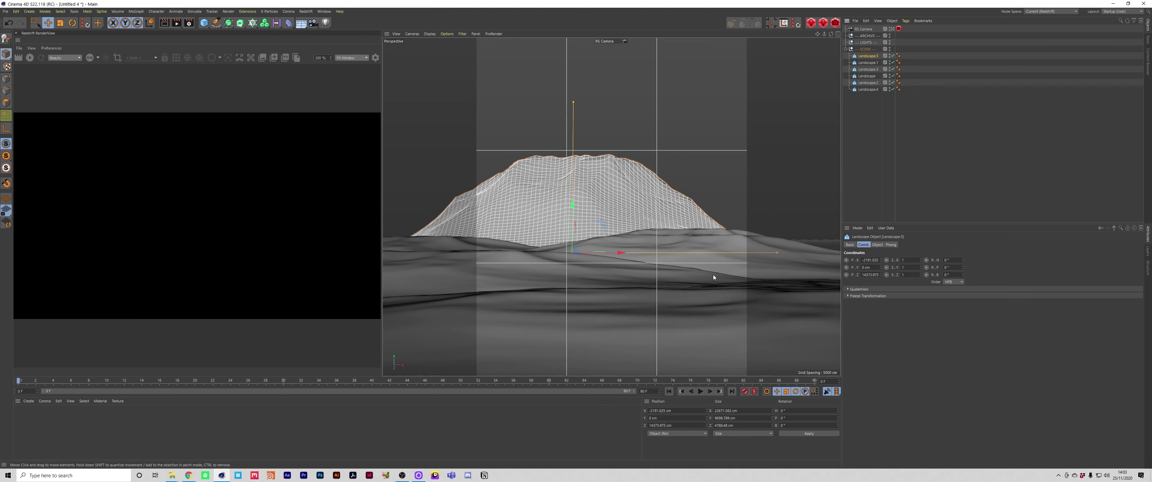
click(877, 244)
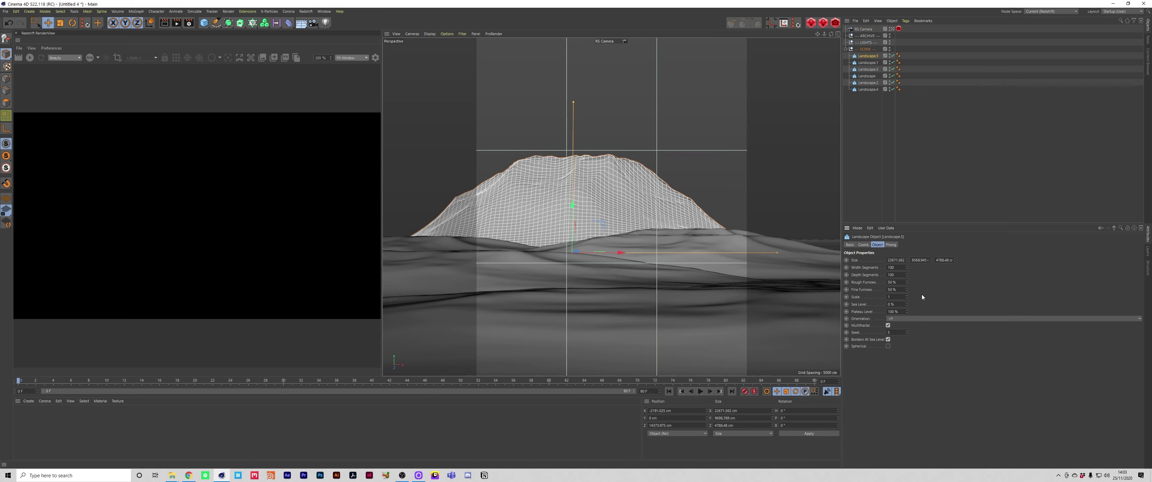
drag(907, 283, 908, 315)
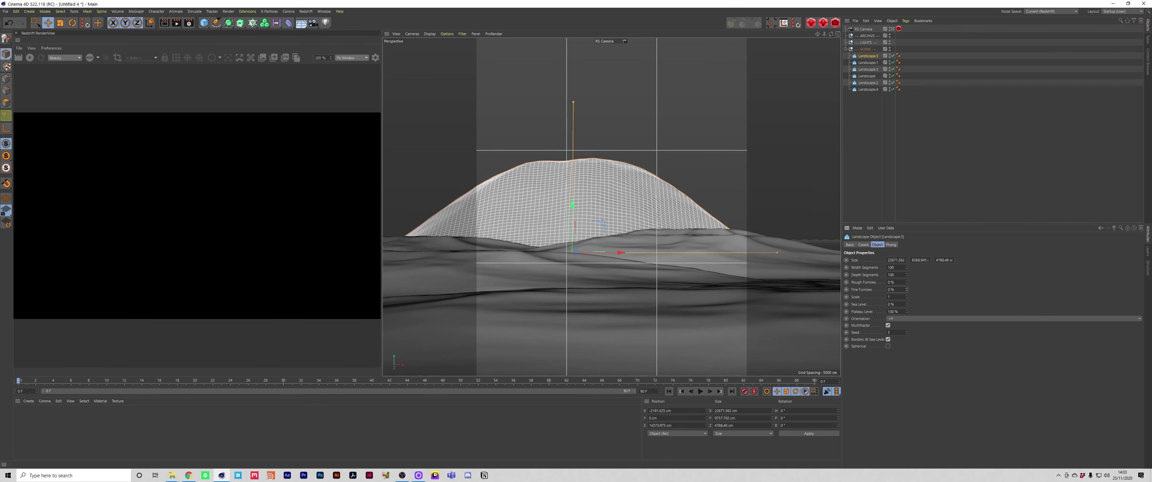
drag(906, 283, 907, 252)
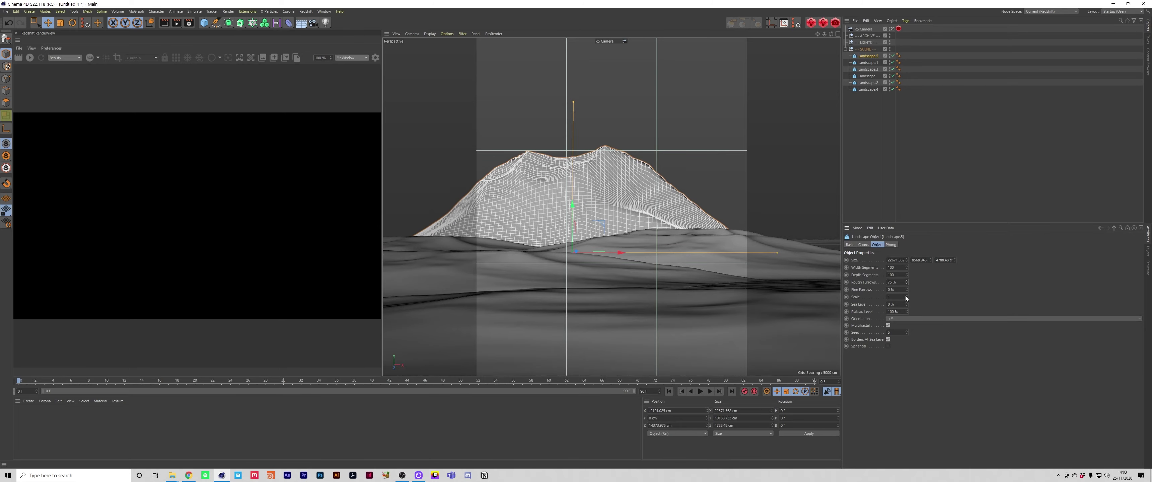
drag(906, 298, 907, 320)
click(905, 199)
click(593, 210)
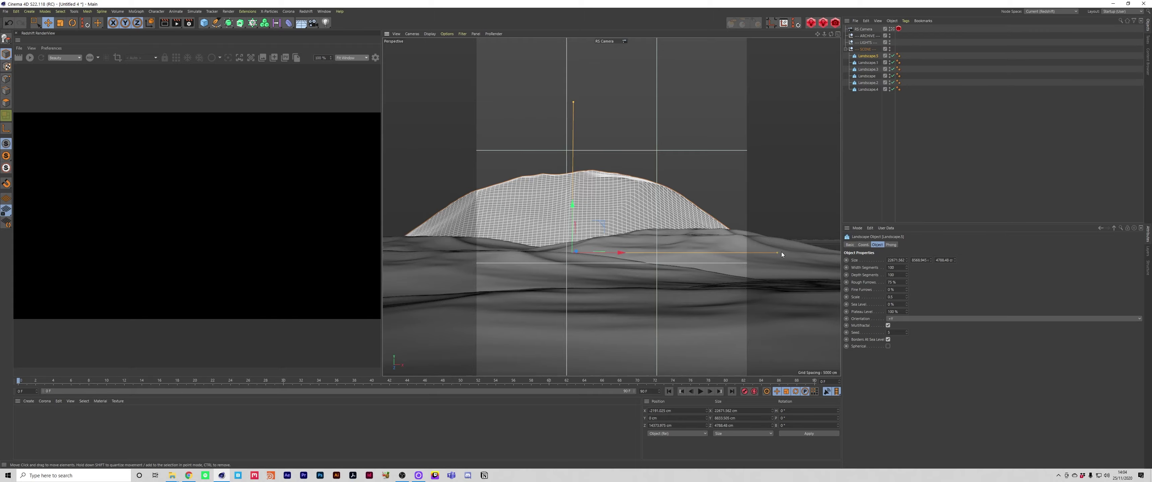
Check the reference pins on Pinterest in the browser, return to Cinema 4D and widen the rear mountain slightly
click(188, 476)
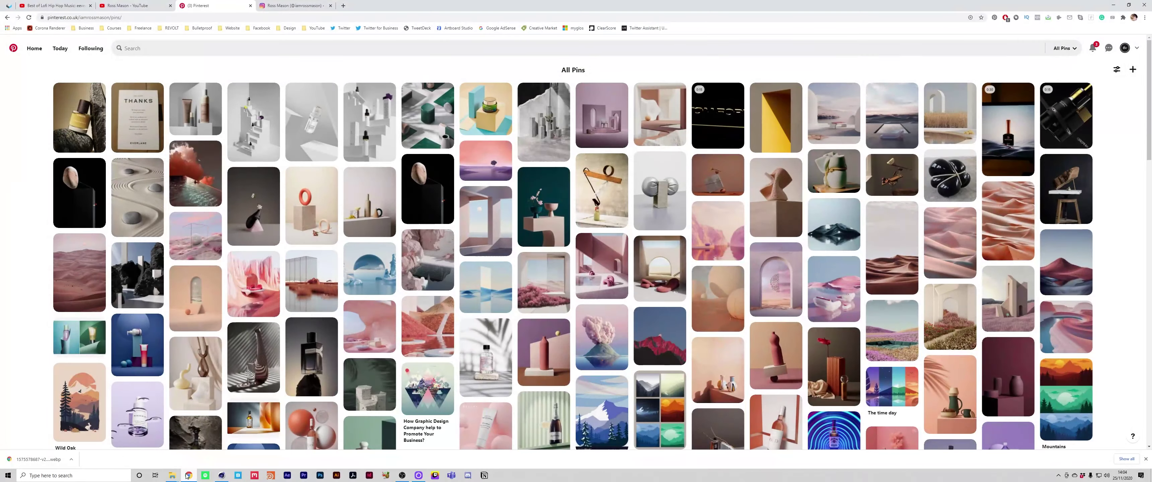
click(189, 477)
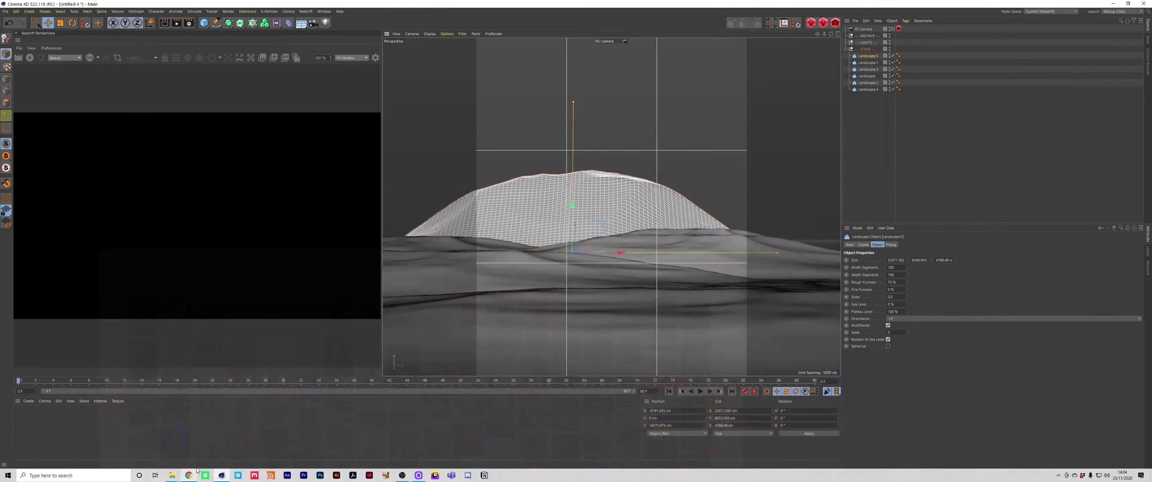
mouse_move(778, 253)
mouse_down()
mouse_move(740, 265)
mouse_move(786, 256)
mouse_up()
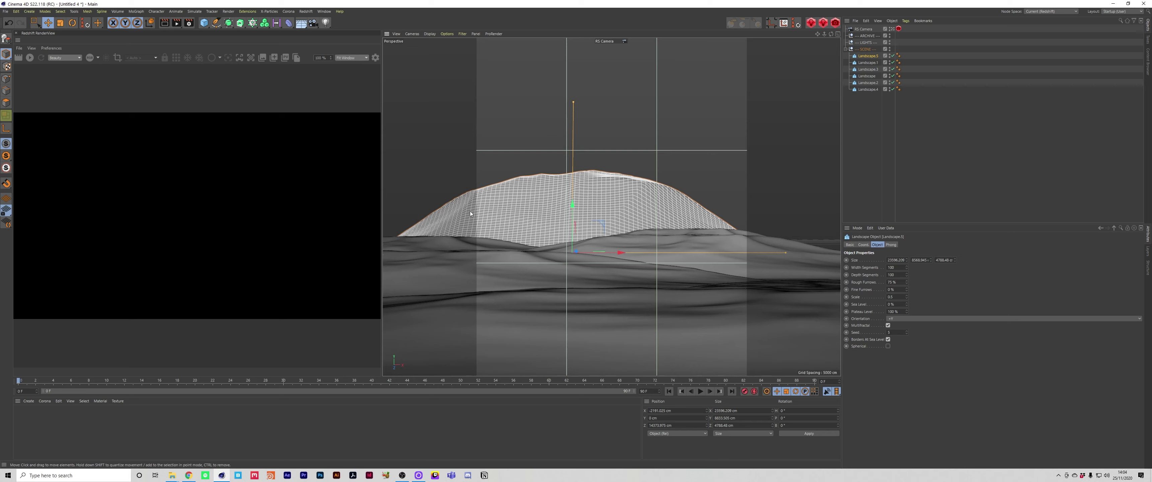
Raise the rear mountain's Sea Level to 47 %, inspecting its shape from outside the RS Camera before returning to it
drag(907, 303, 908, 286)
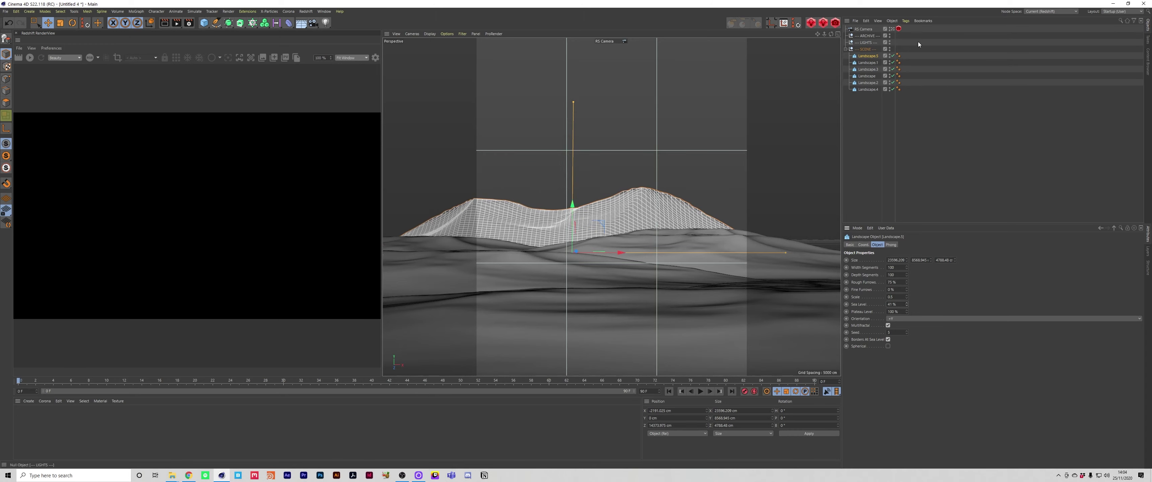
click(892, 29)
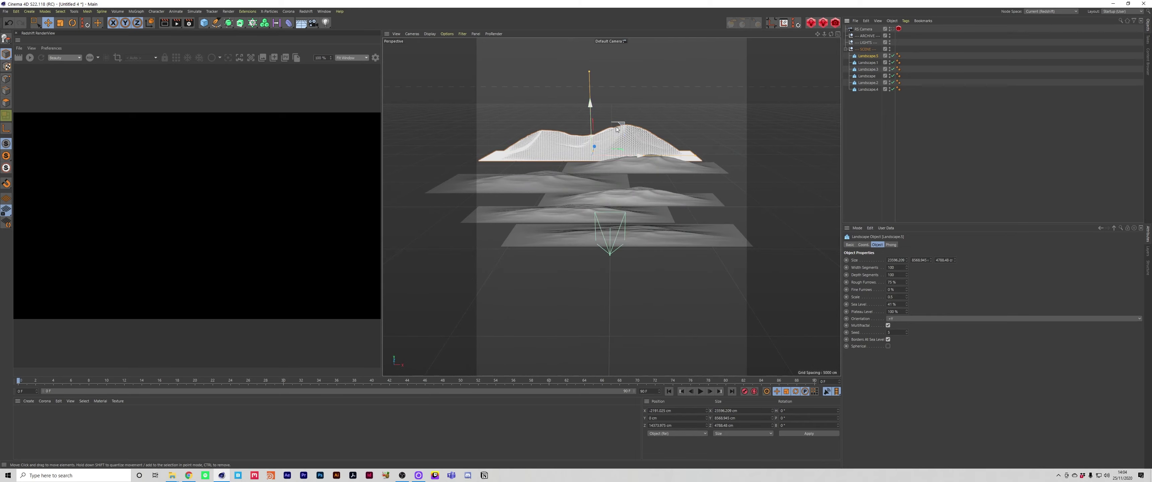
drag(830, 34, 996, 51)
mouse_move(907, 305)
mouse_down()
mouse_move(906, 279)
mouse_move(906, 317)
mouse_move(907, 302)
mouse_up()
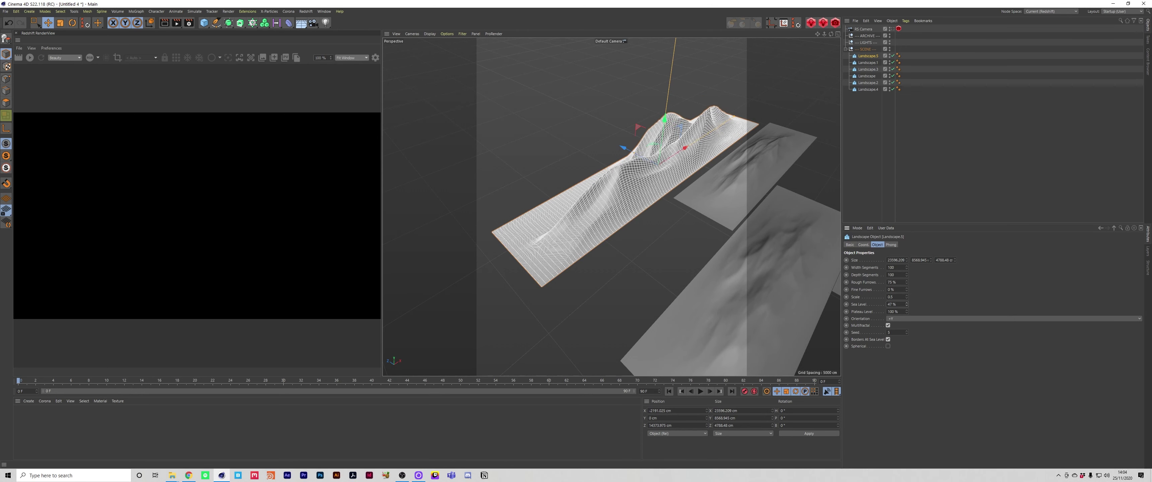
click(898, 29)
click(893, 29)
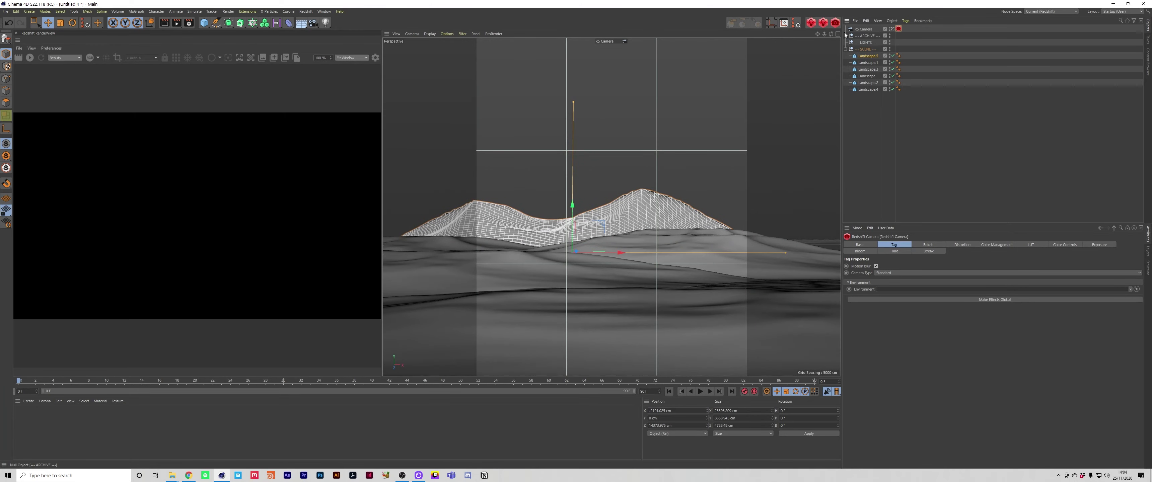
Move the rear mountain toward negative X and about 162 cm up, and increase its height
click(864, 57)
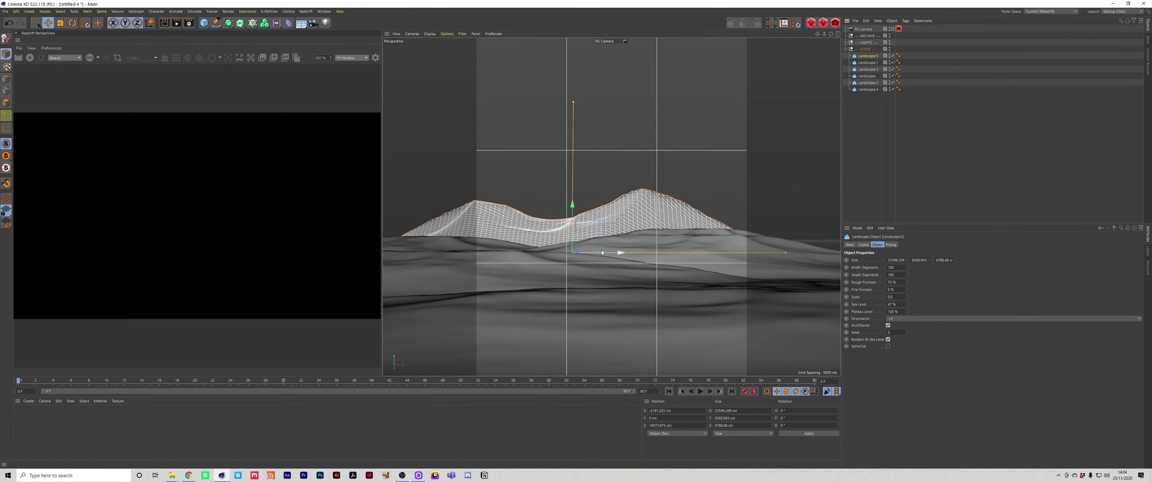
drag(600, 253, 526, 255)
drag(500, 102, 507, 38)
drag(535, 254, 536, 250)
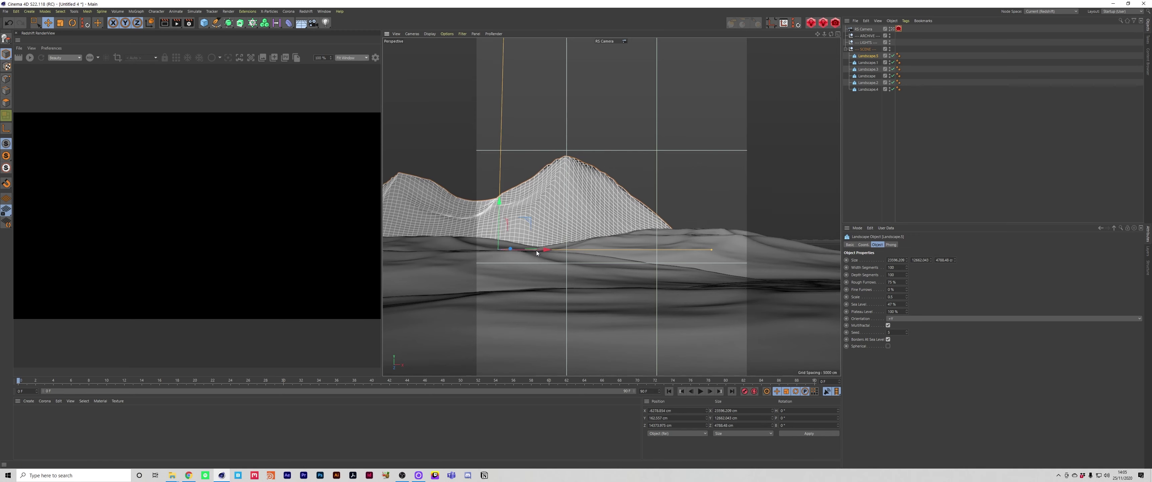
Change the rear mountain's Seed for a single-peak shape and reduce its height
click(907, 331)
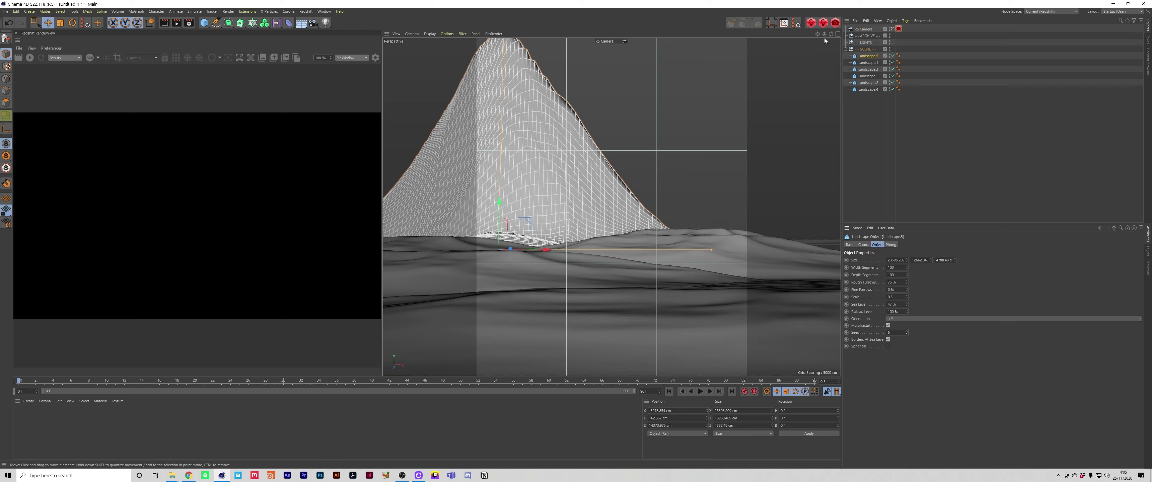
drag(824, 34, 810, 38)
drag(519, 55, 518, 152)
Shift the mountain toward positive X and trim its height so the peak meets the upper-left intersection of the composition grid
drag(549, 246, 596, 245)
drag(824, 35, 829, 34)
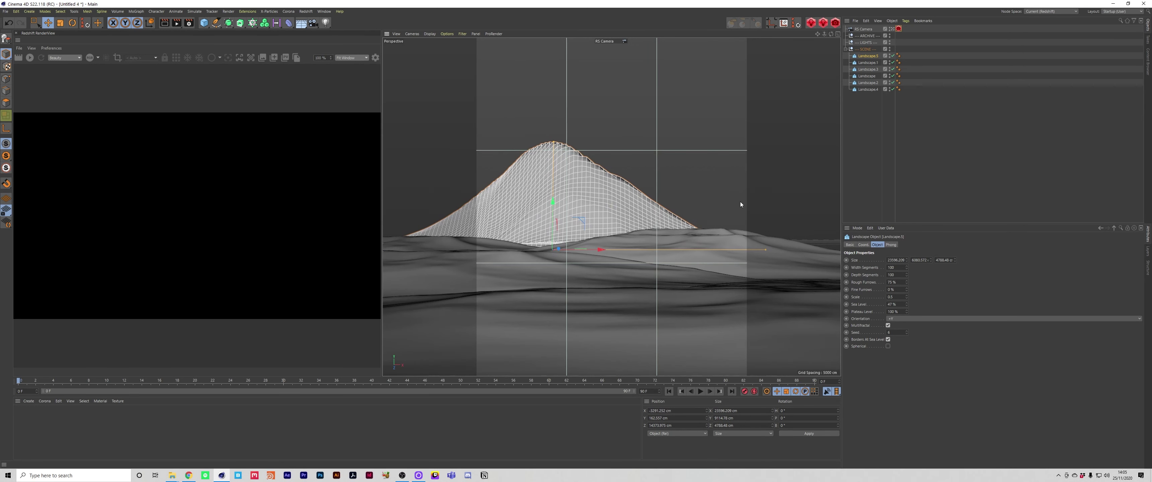
drag(597, 249, 605, 250)
drag(566, 141, 566, 149)
click(977, 191)
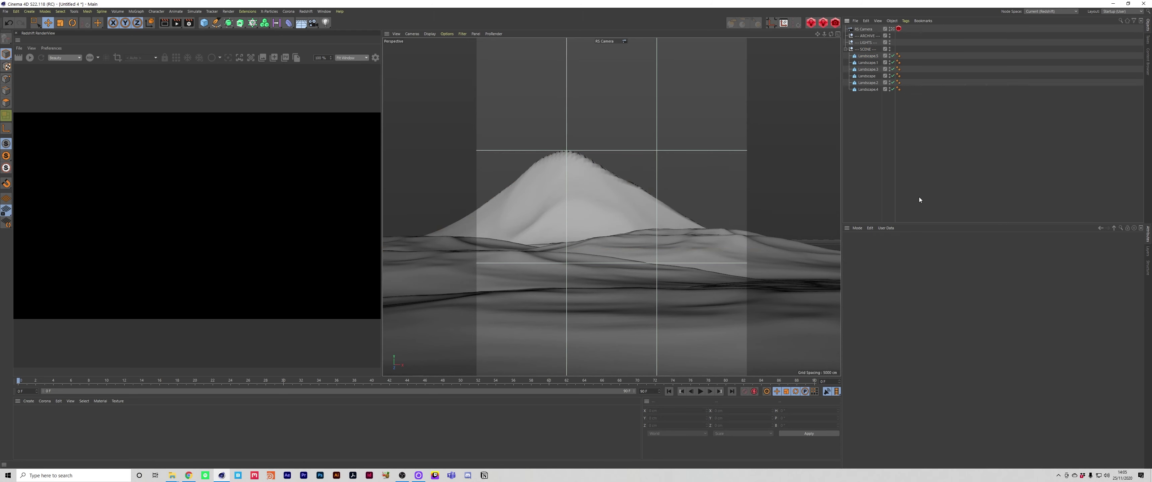
Narrow the rear mountain to about 17600 cm wide
click(657, 224)
drag(778, 251, 725, 258)
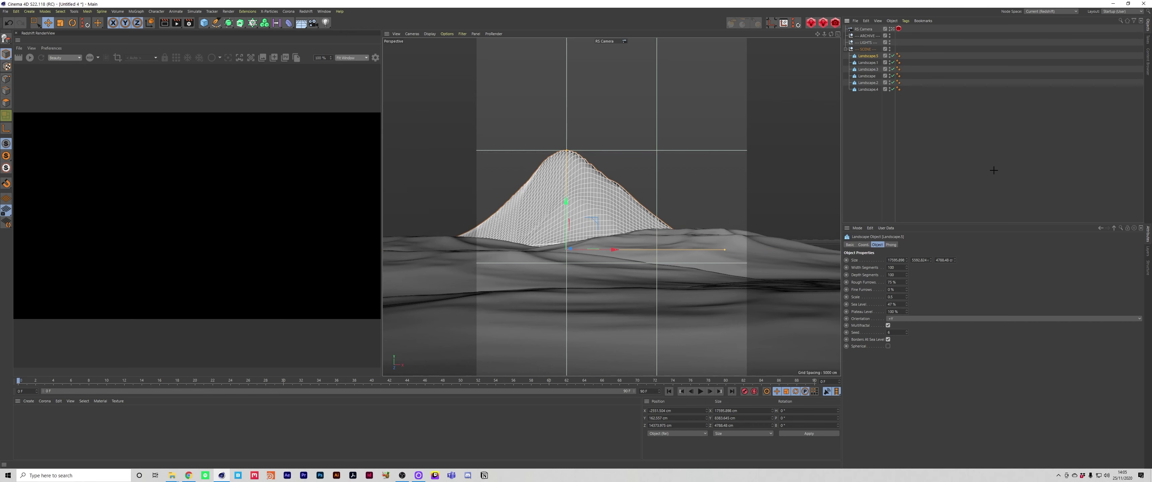
click(975, 172)
Smooth the rear mountain's shape by adjusting its Scale, lowering its Rough Furrows and raising its Fine Furrows
click(868, 89)
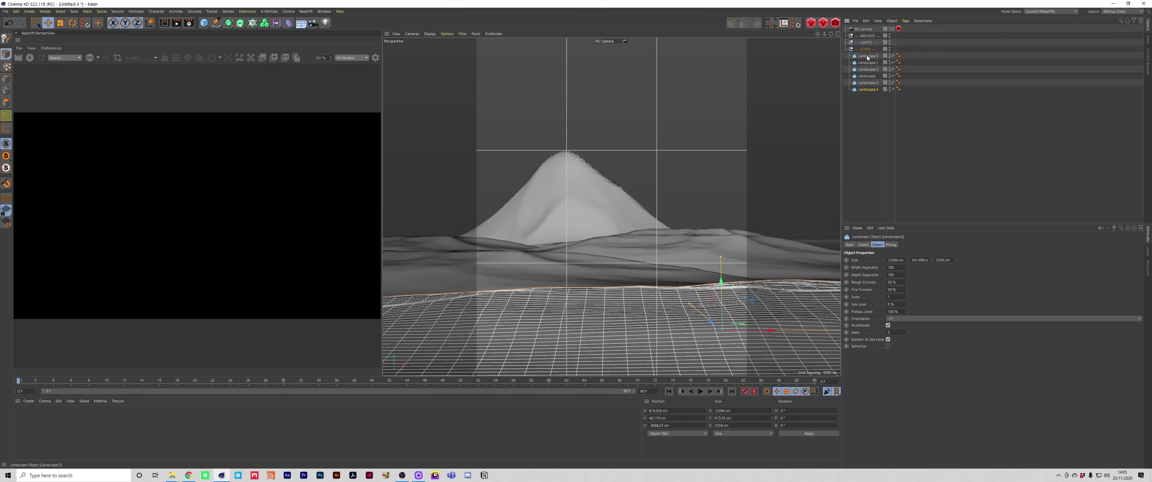
click(867, 56)
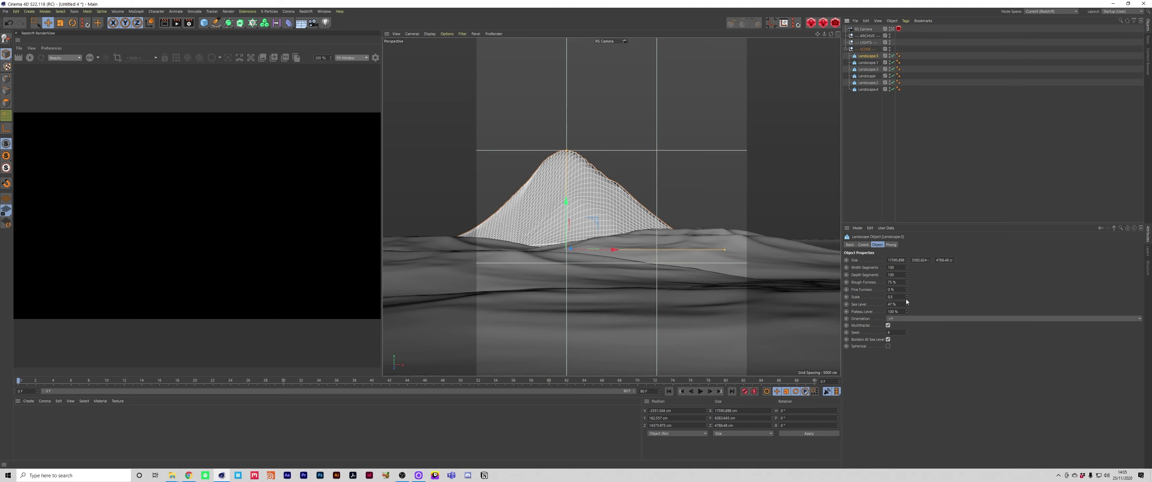
mouse_move(907, 298)
mouse_down()
mouse_move(907, 276)
mouse_move(907, 290)
mouse_up()
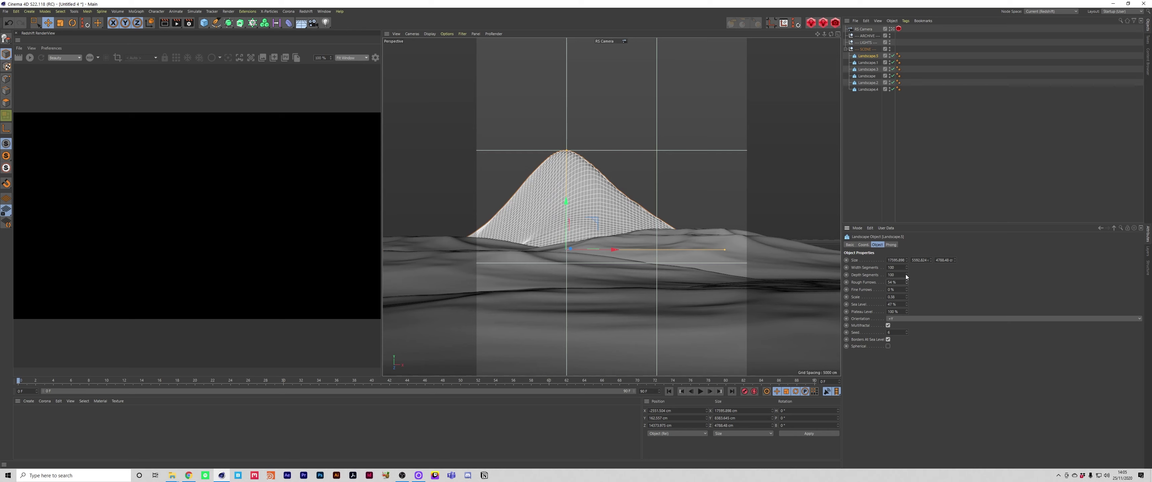
mouse_move(907, 290)
mouse_down()
mouse_move(906, 247)
mouse_move(907, 284)
mouse_up()
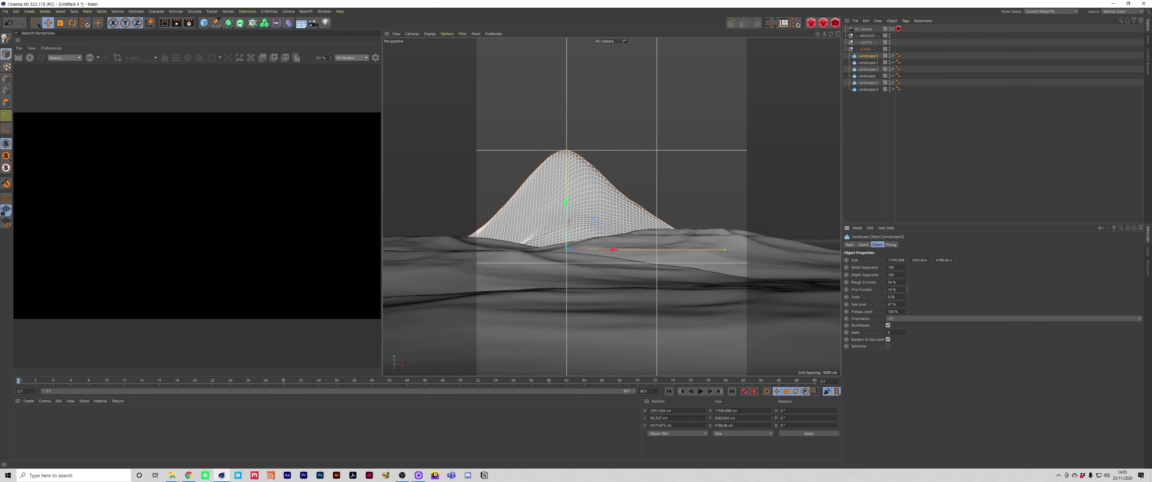
click(938, 179)
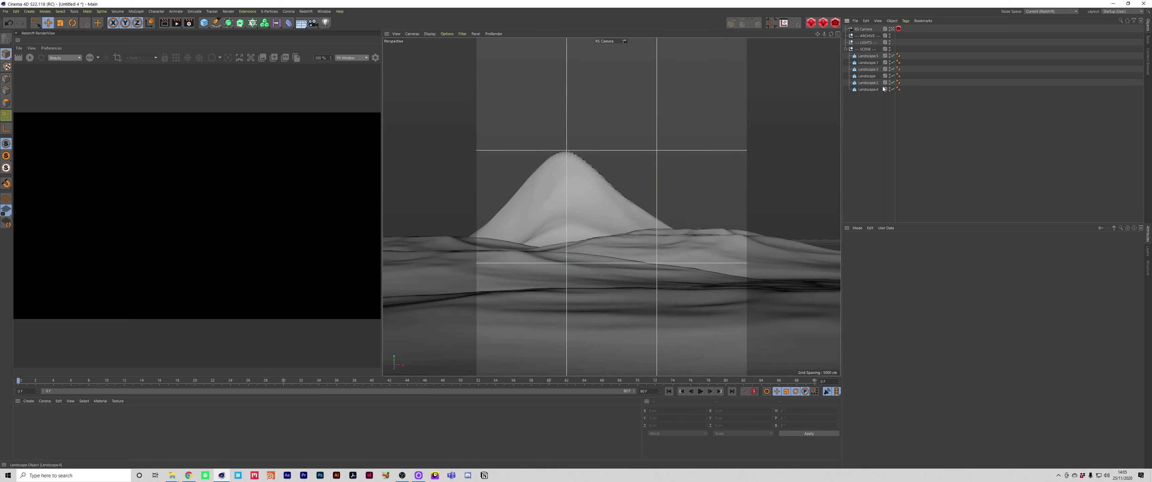
Put the rear mountain inside a Subdivision Surface generator
click(868, 55)
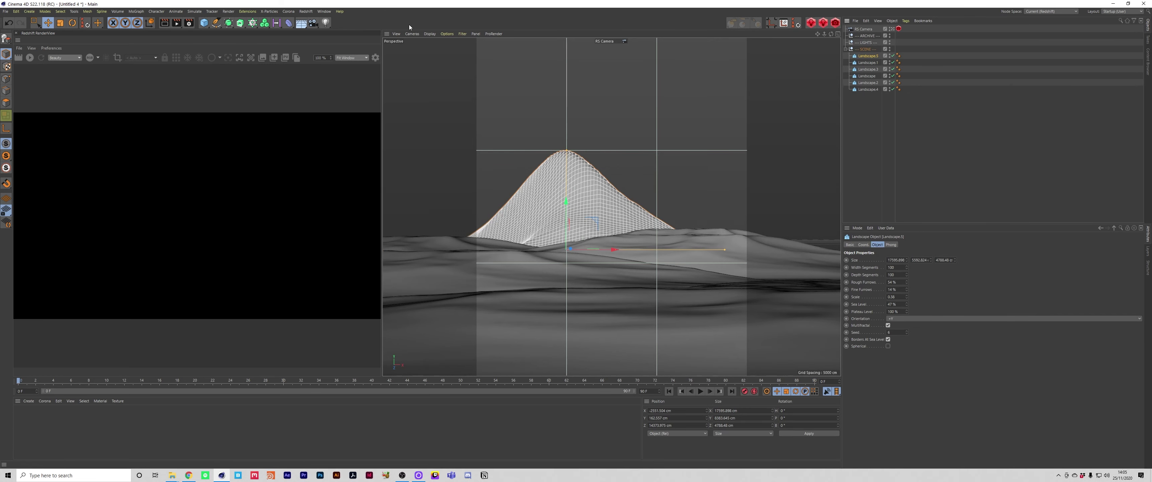
click(229, 28)
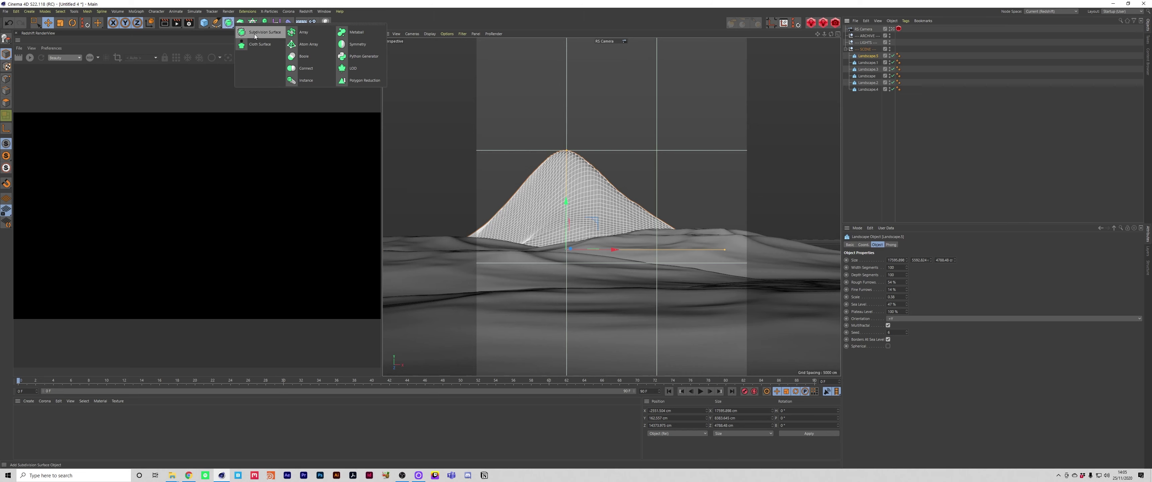
alt+click(254, 36)
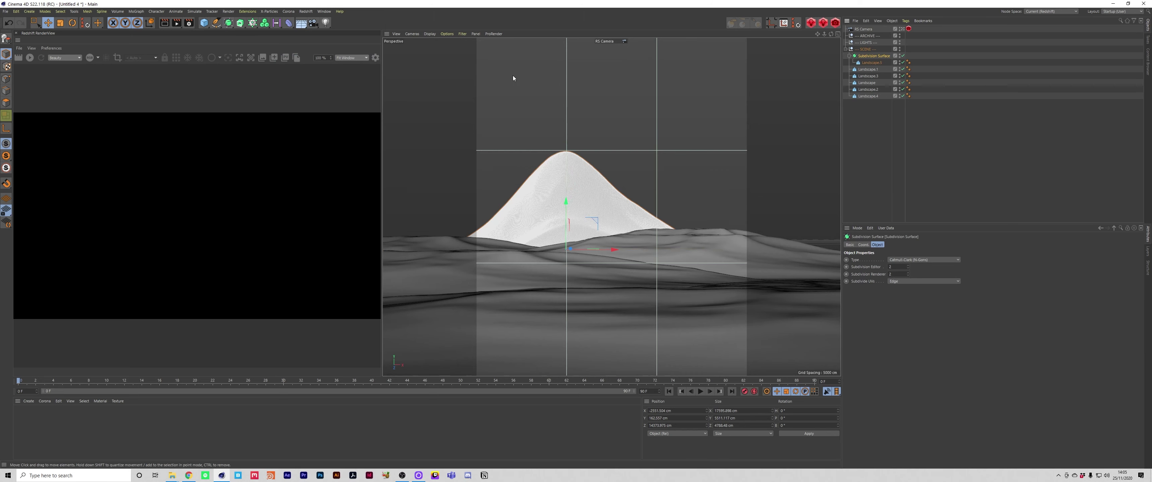
click(1003, 135)
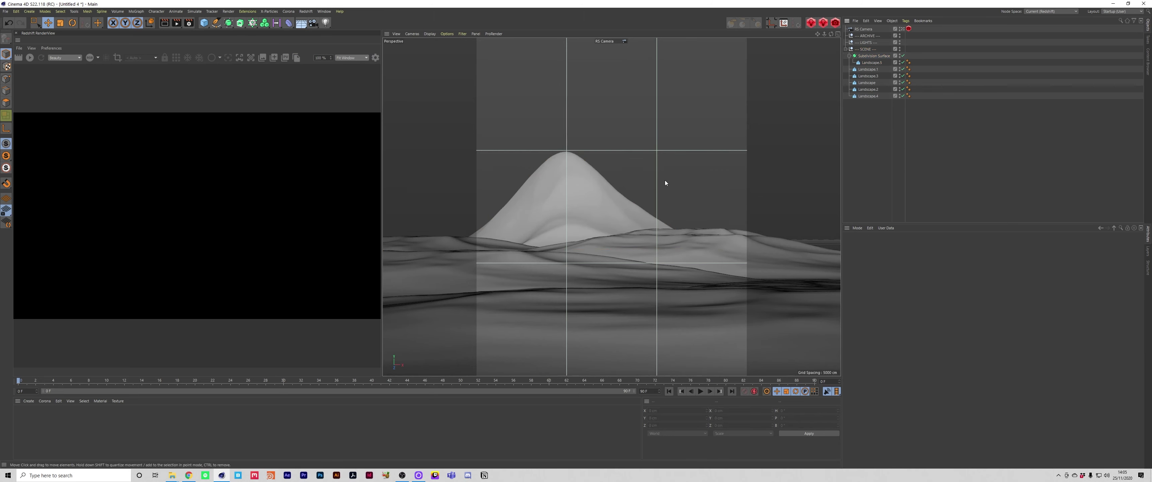
Give the Landscape.1 terrain a Redshift Object tag with geometry override and tessellation enabled, and start the live render
right_click(873, 69)
mouse_move(924, 138)
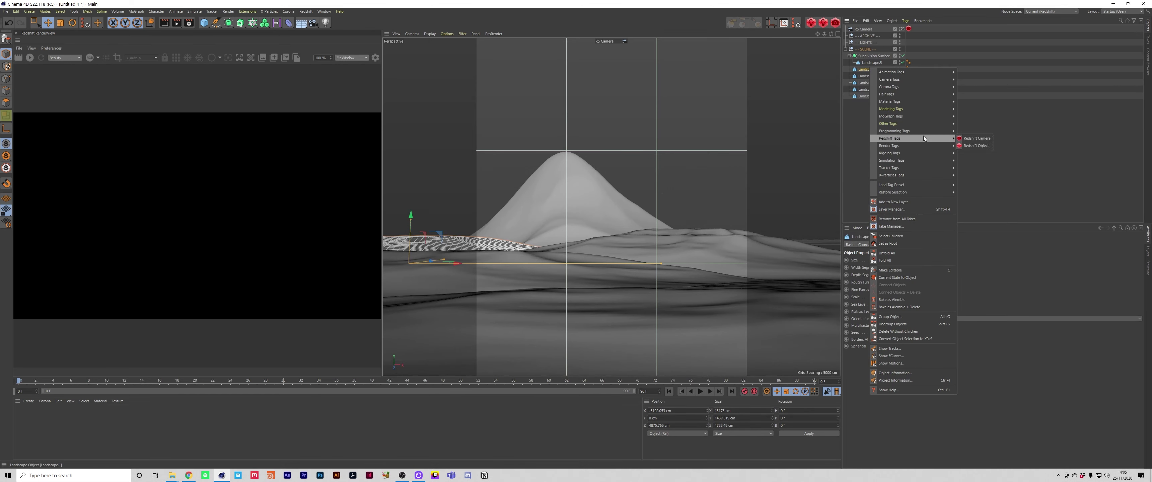
click(975, 145)
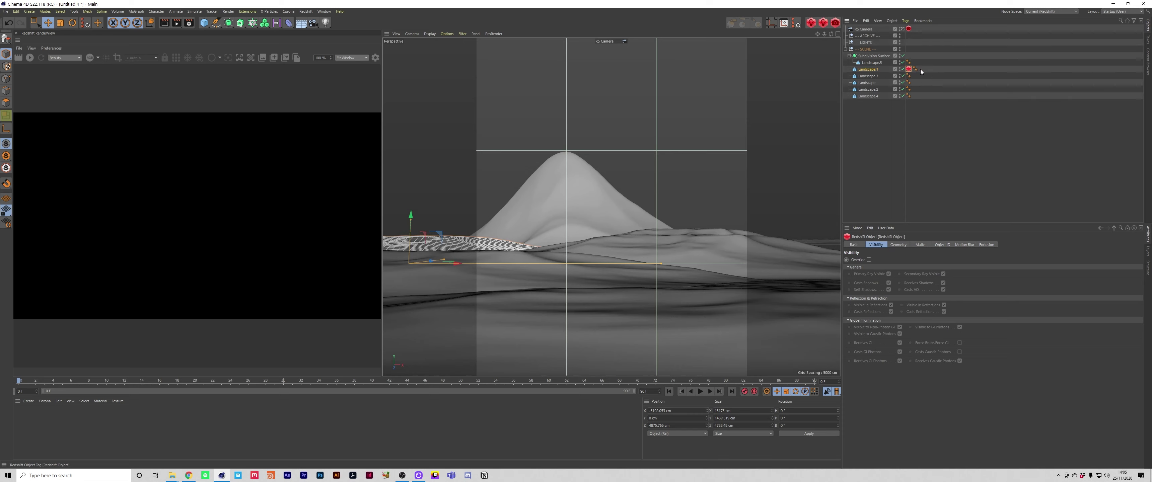
click(898, 245)
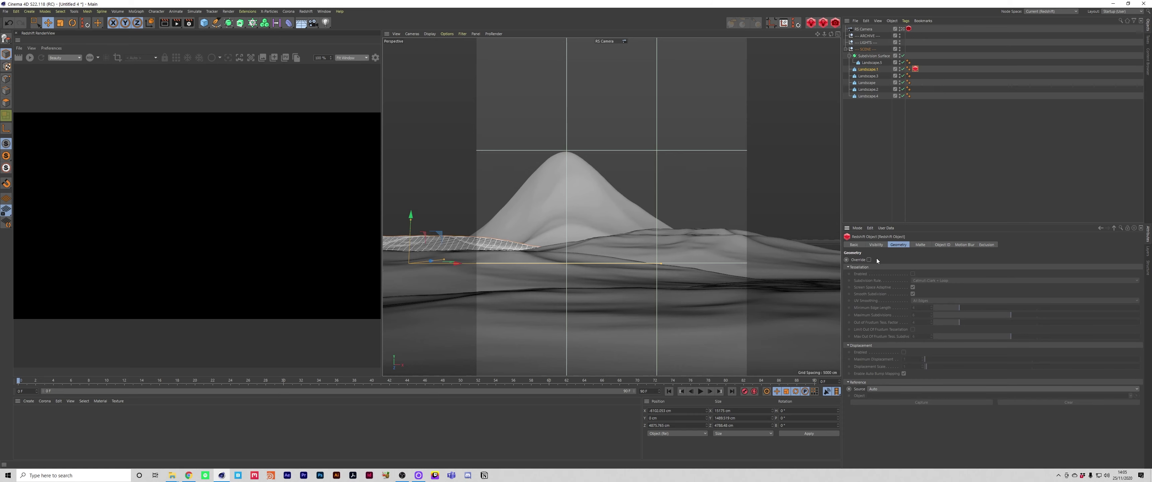
click(914, 274)
click(905, 147)
click(441, 244)
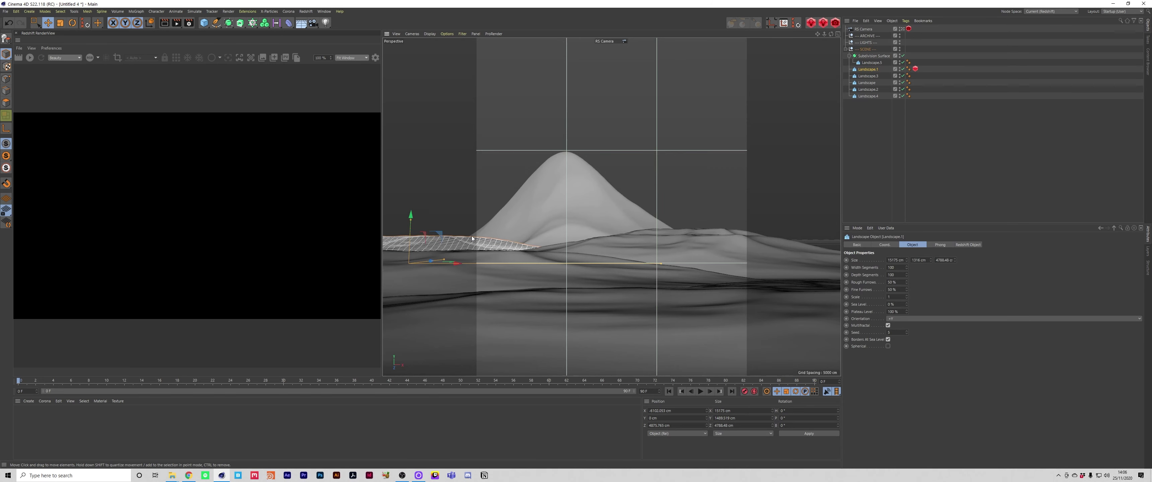
click(964, 166)
click(30, 58)
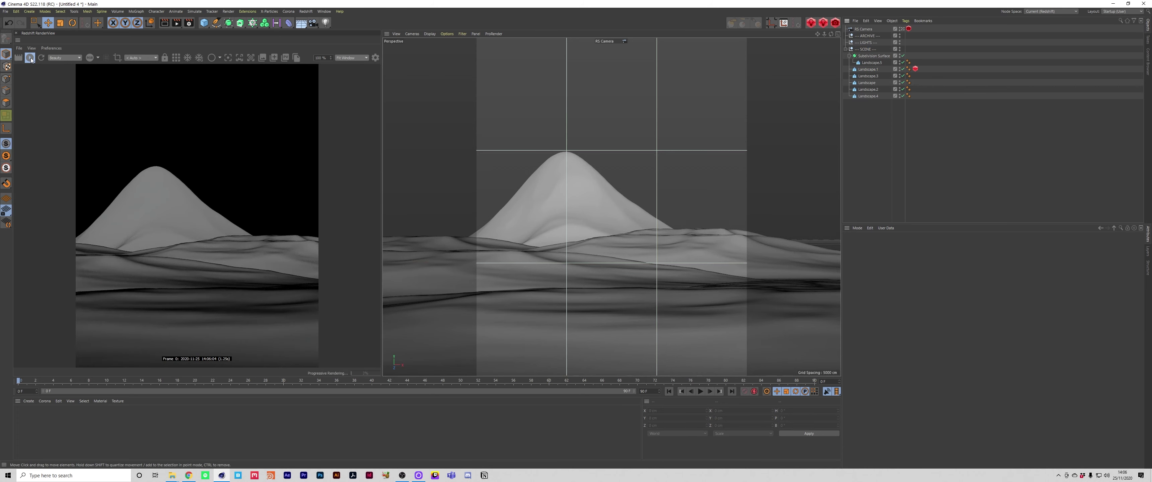
Copy the Redshift Object tag to the mountain and all other landscapes except Landscape.4, and remove the Subdivision Surface
ctrl+drag(915, 69, 915, 76)
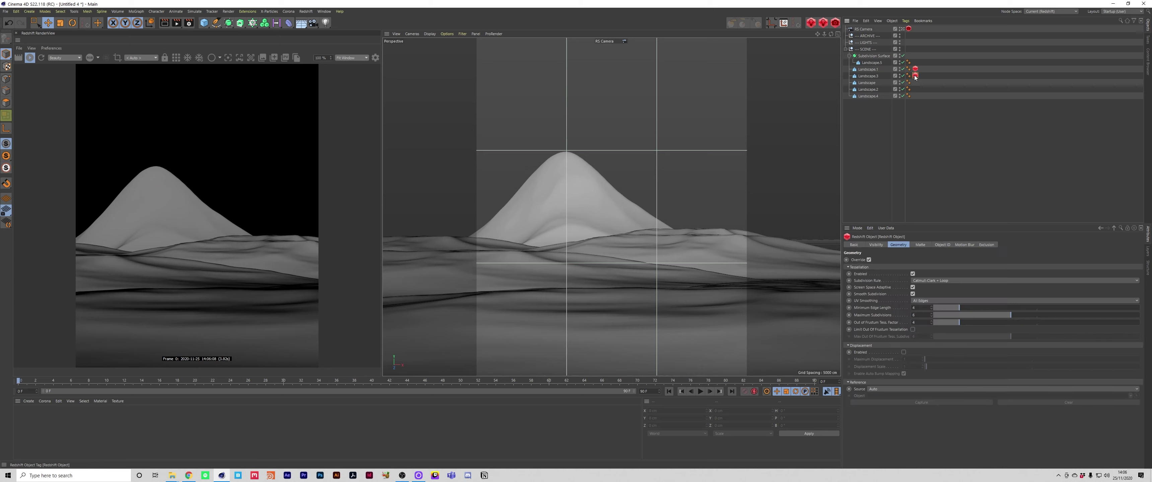
click(962, 142)
ctrl+drag(916, 67, 874, 66)
click(873, 57)
key(Delete)
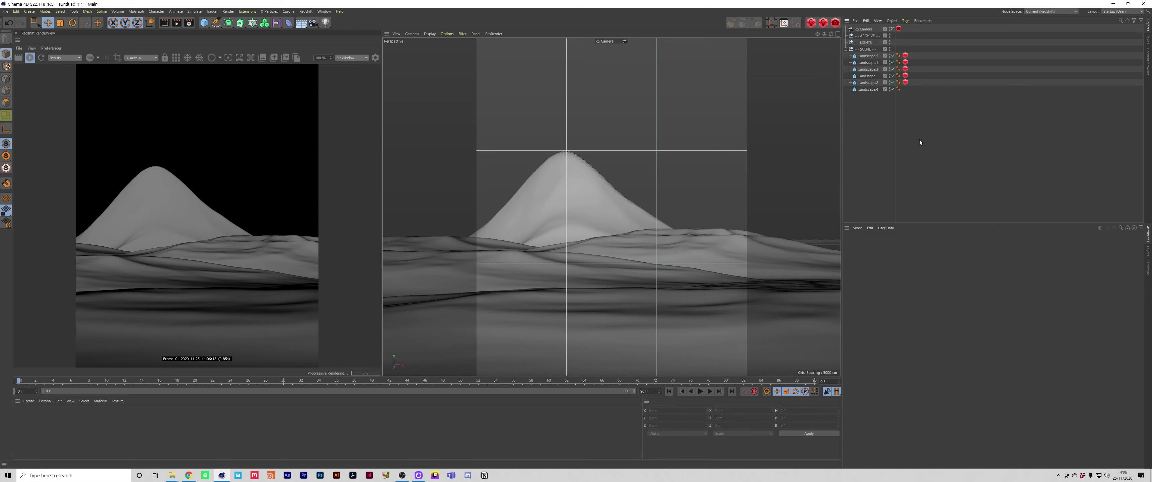
key(ctrl+s)
key(Escape)
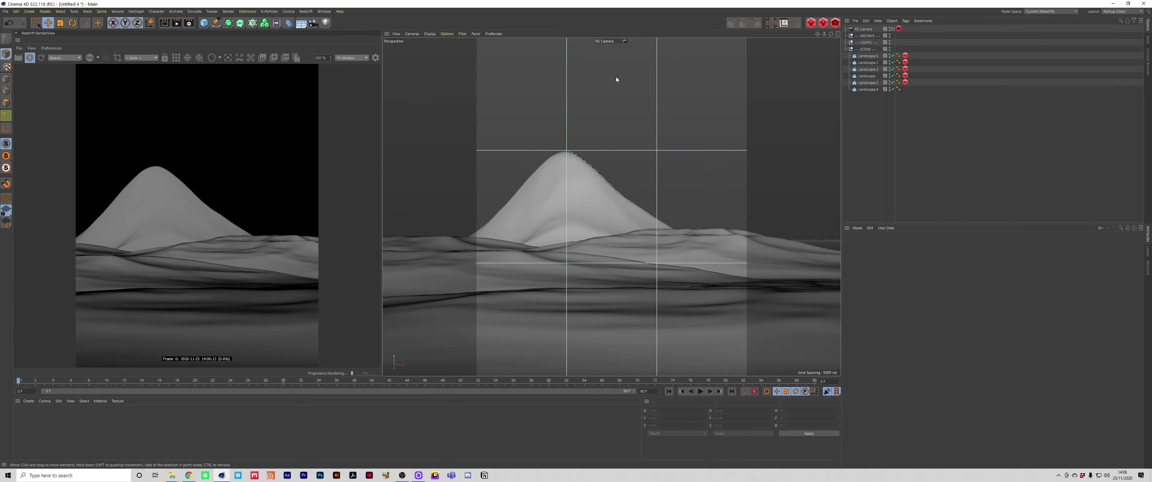
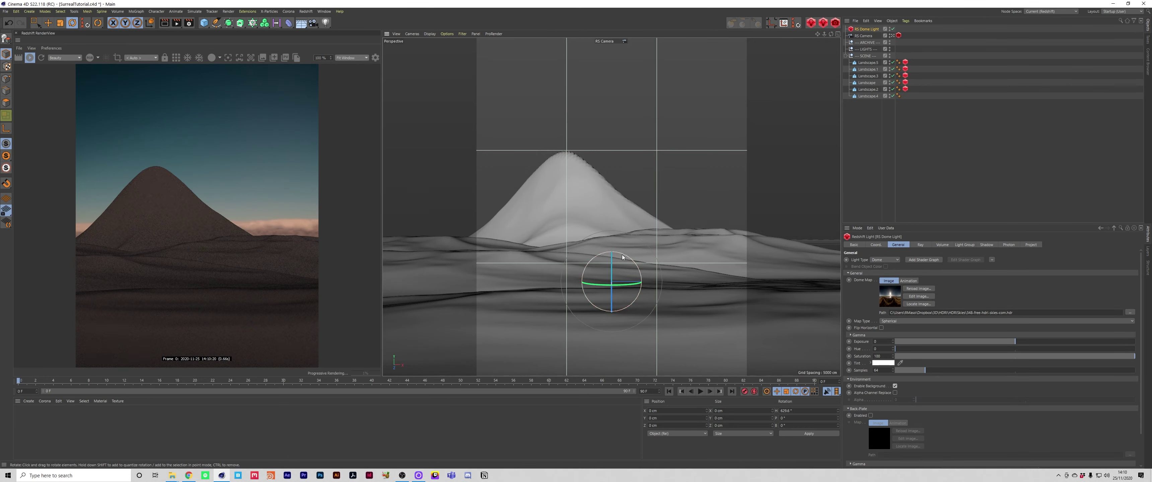
Rotate the dome light around several axes to light the mountain from another direction, and disable its Enable Background option
drag(623, 254, 654, 282)
drag(598, 261, 586, 269)
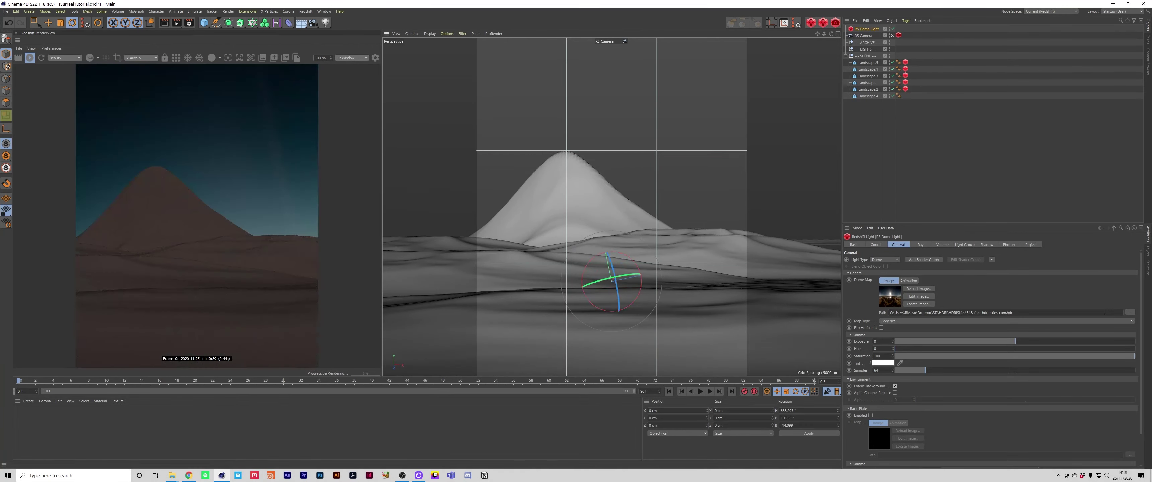
drag(618, 286, 385, 313)
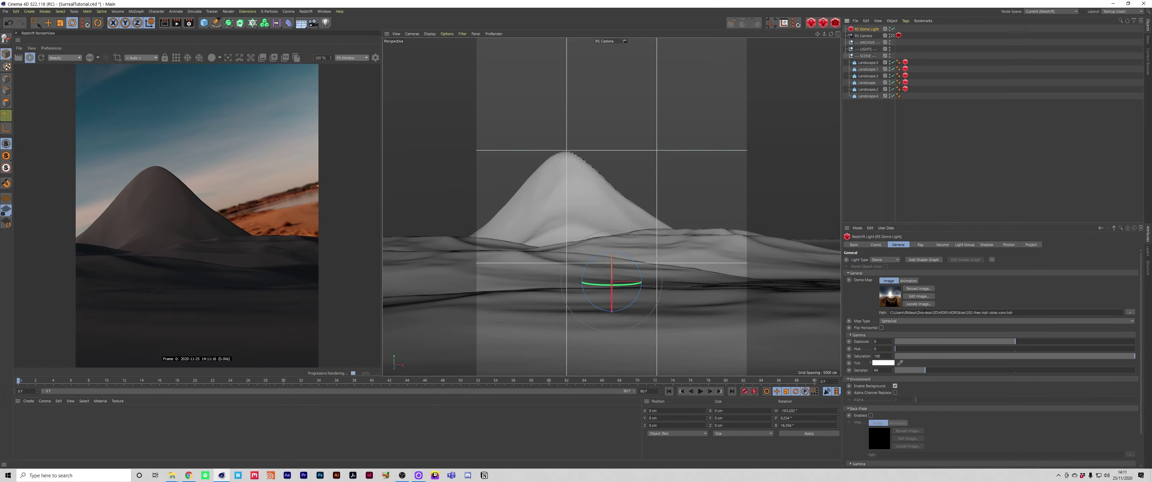
drag(924, 312, 880, 316)
click(895, 386)
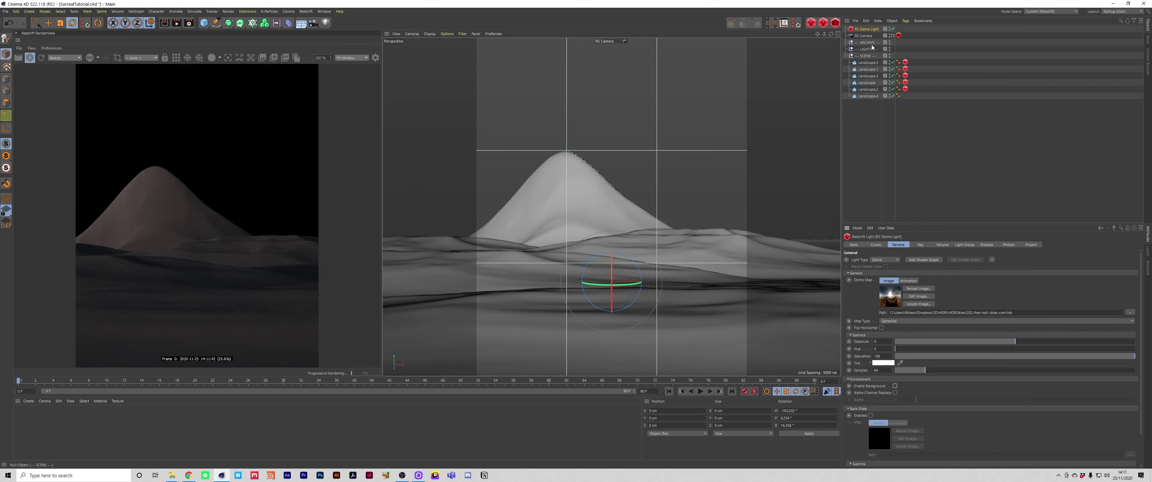
Duplicate the dome light as a background-only light with Enable Background on and Affects Diffuse and Affects Specular off
key(ctrl+v)
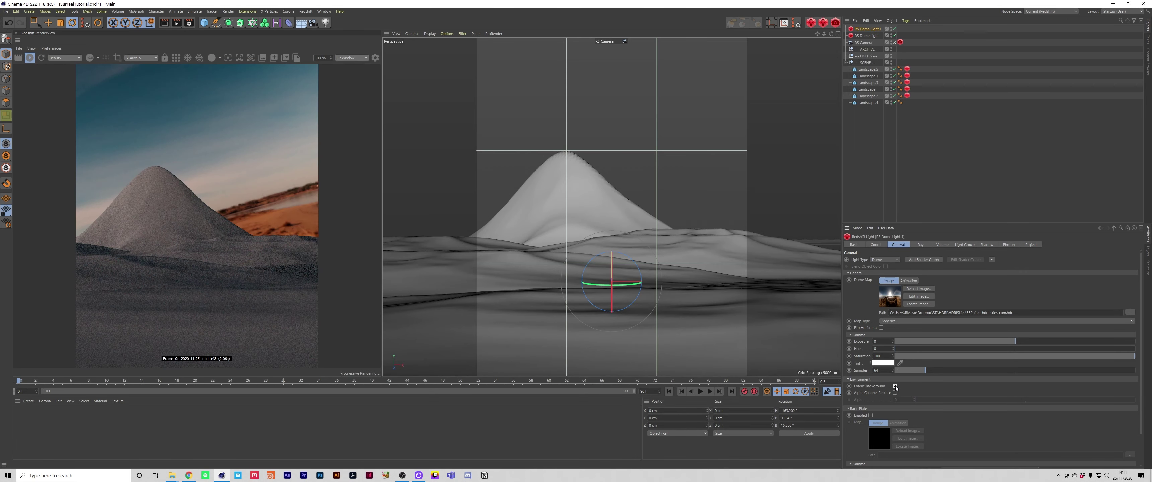
click(918, 245)
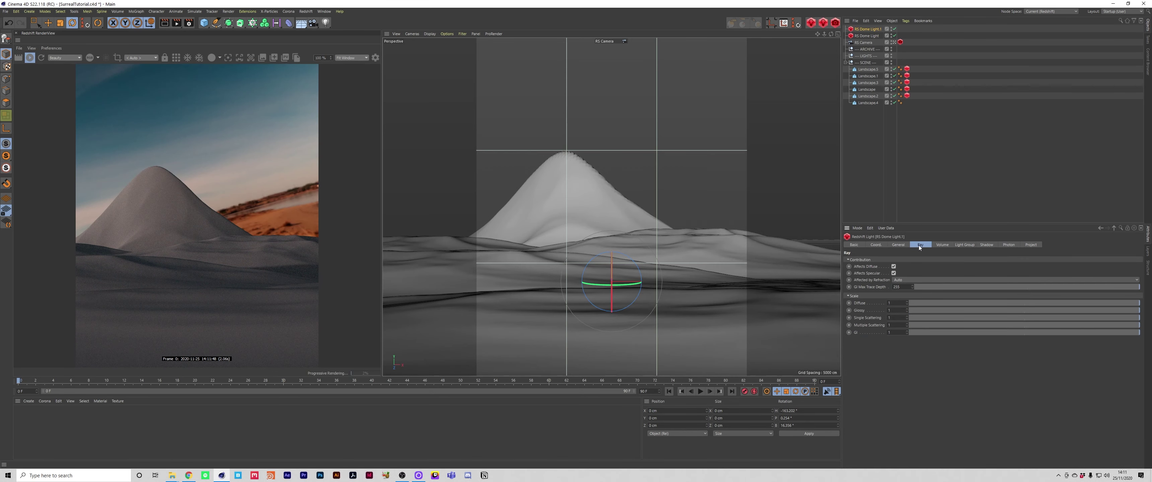
click(894, 266)
click(893, 273)
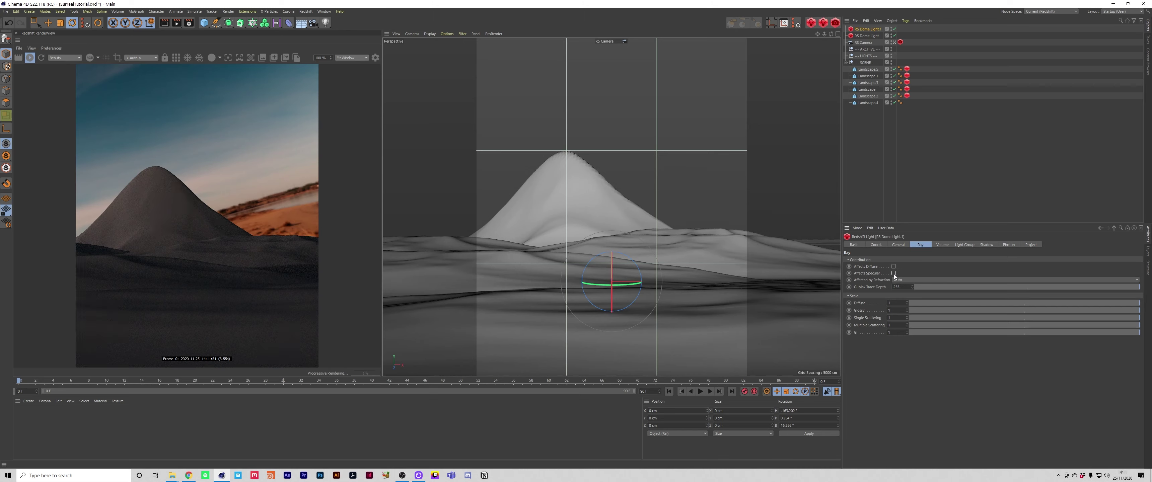
click(899, 245)
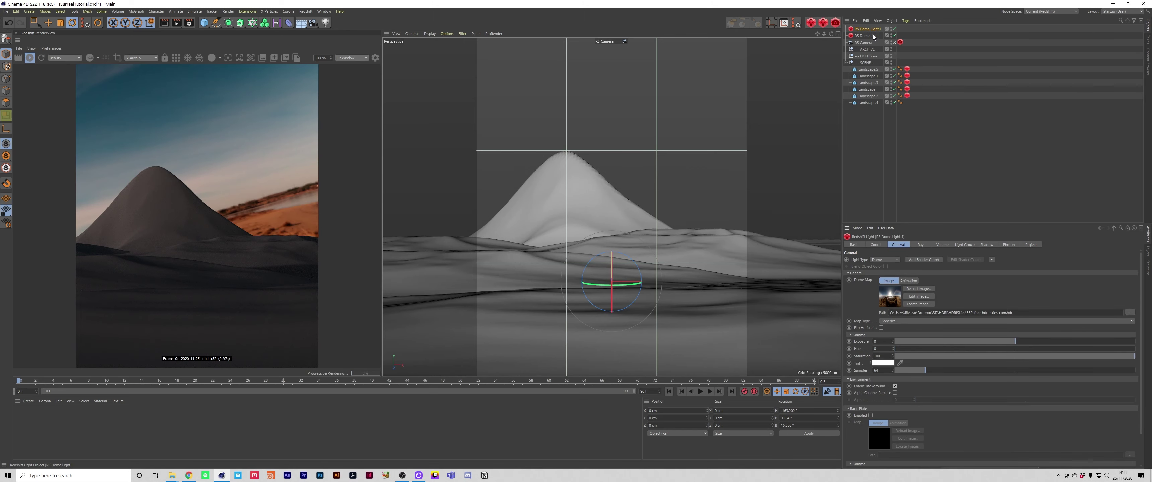
Reset the duplicate dome light's rotation to 0° on all axes, and rotate it to put clear blue sky behind the mountain
key(w)
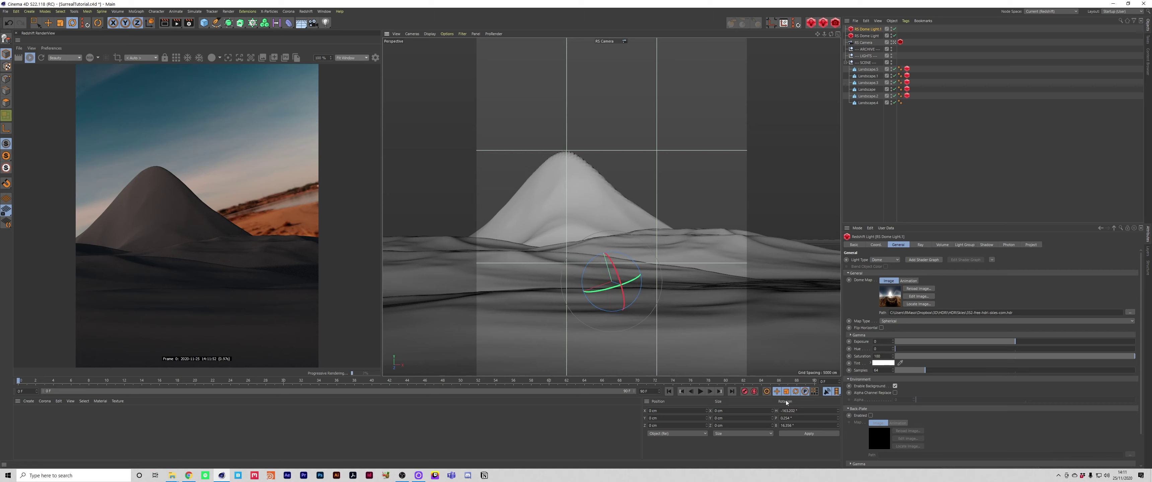
text(0)
key(Tab)
text(0)
key(Tab)
text(0)
key(Return)
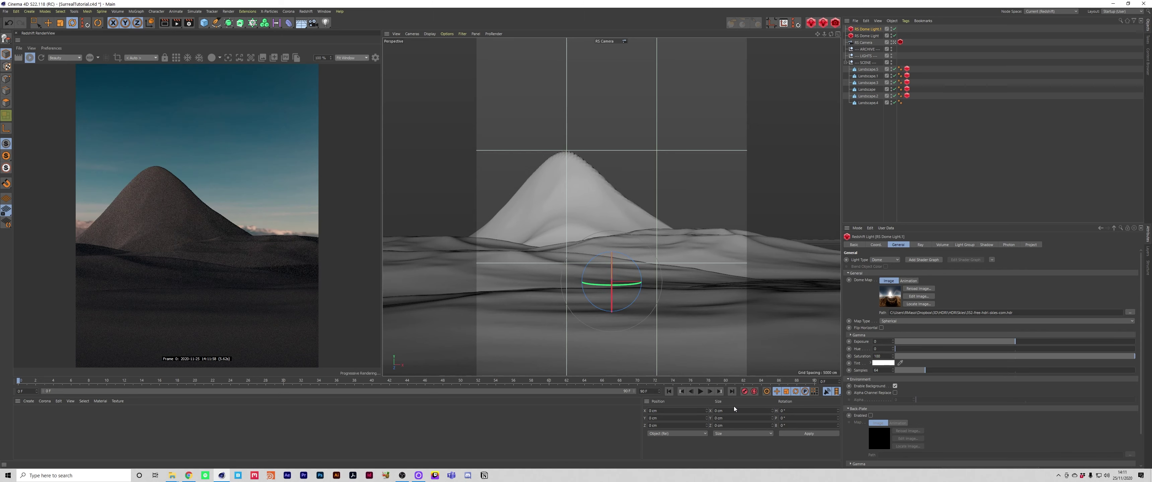
drag(624, 278, 601, 298)
click(909, 206)
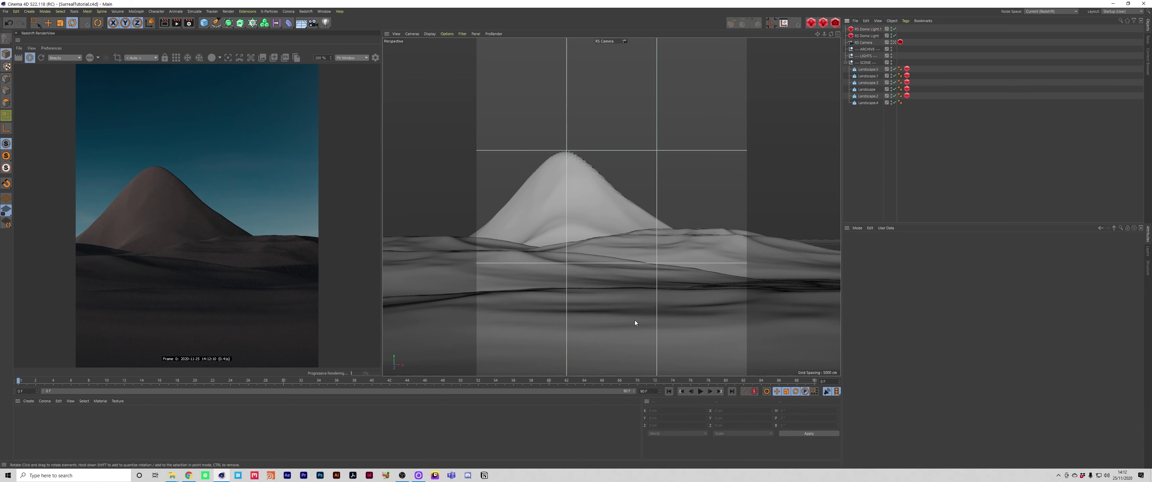
Rename the lighting dome light HDR_KEY and the background dome light HDER_BACKPLATE
double_click(867, 36)
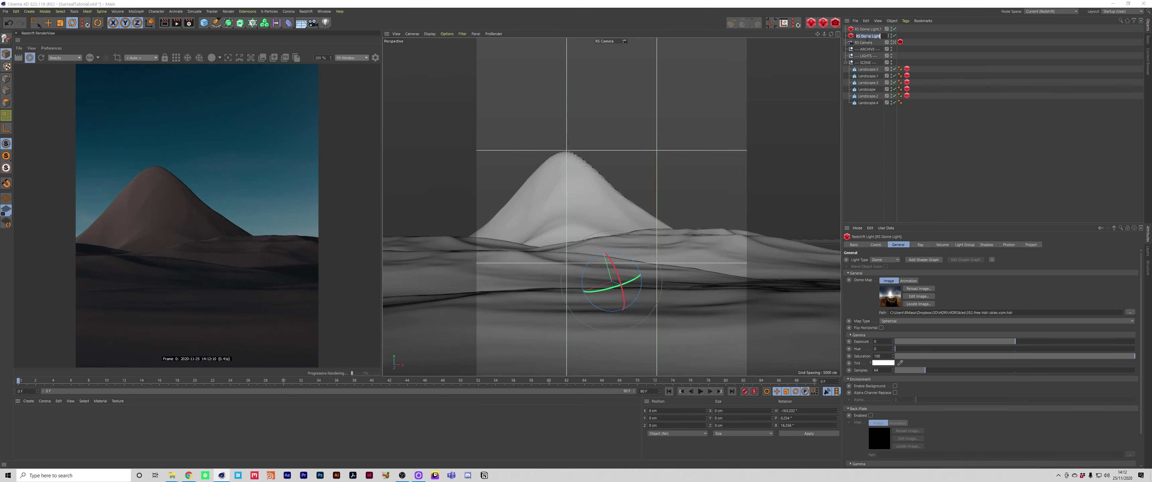
text(HDR_KEY)
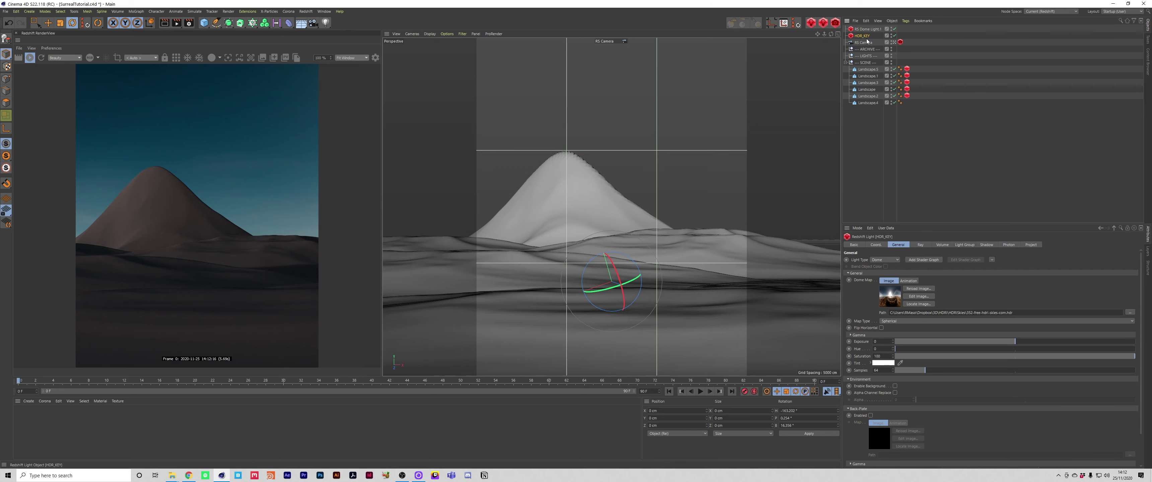
key(Return)
double_click(862, 30)
text(HDE)
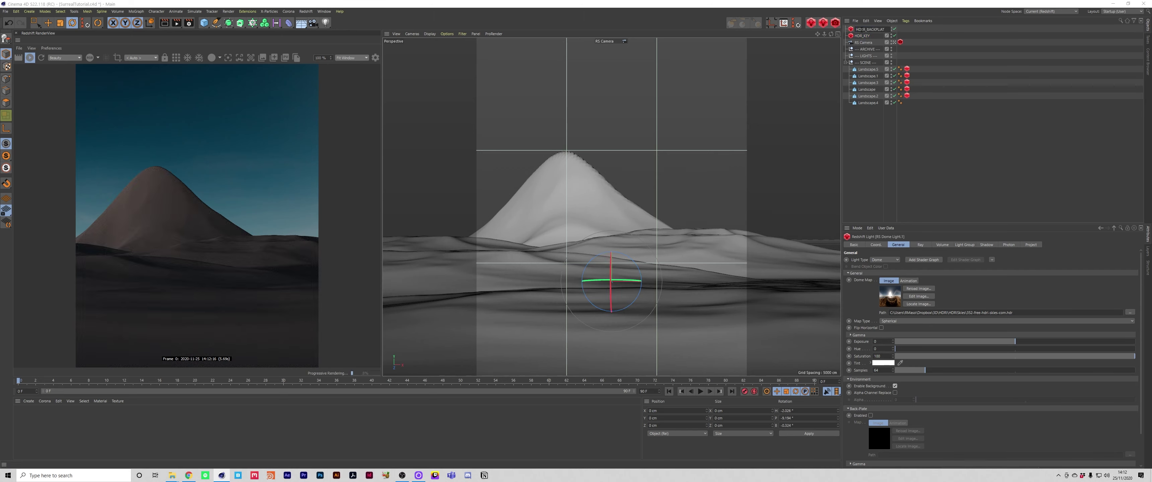
text(R_BACKPLATE)
key(Return)
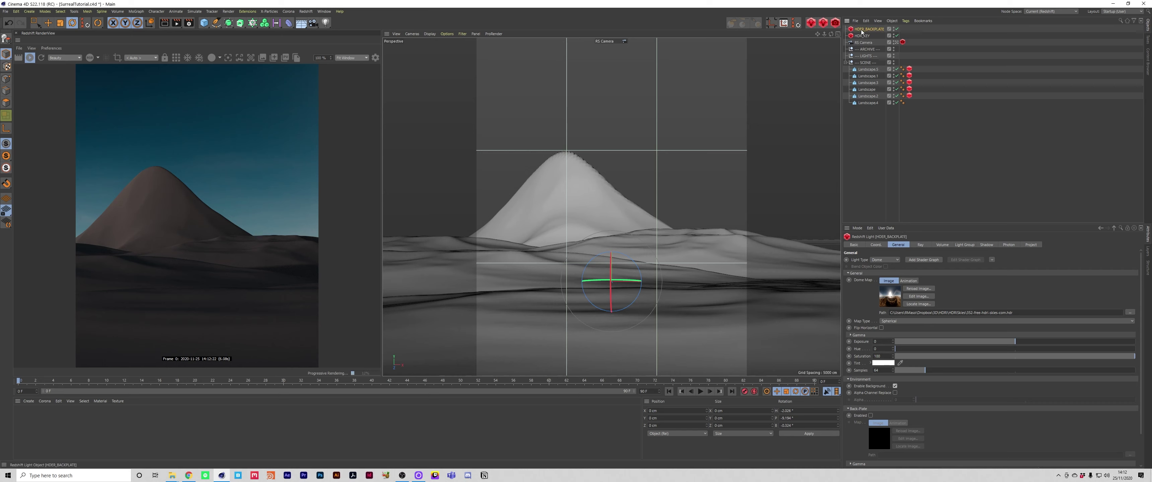
Move both dome lights into the LIGHTS section of the object hierarchy
click(919, 128)
click(863, 36)
shift+click(862, 30)
drag(861, 58, 862, 57)
click(913, 162)
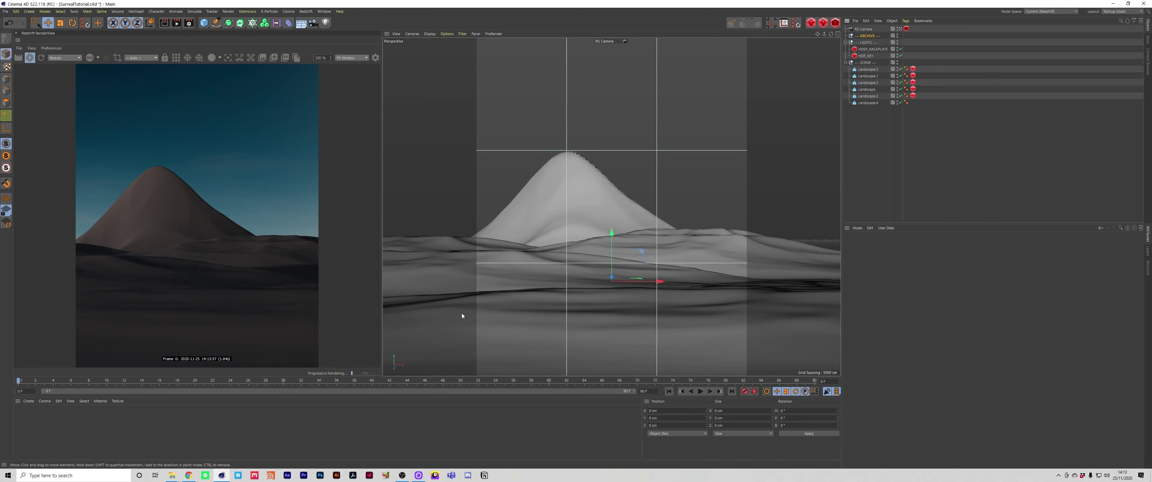
Show all four views, select the landscape behind the mid-ground, and lock the Redshift RenderView to the RS Camera
middle_click(718, 249)
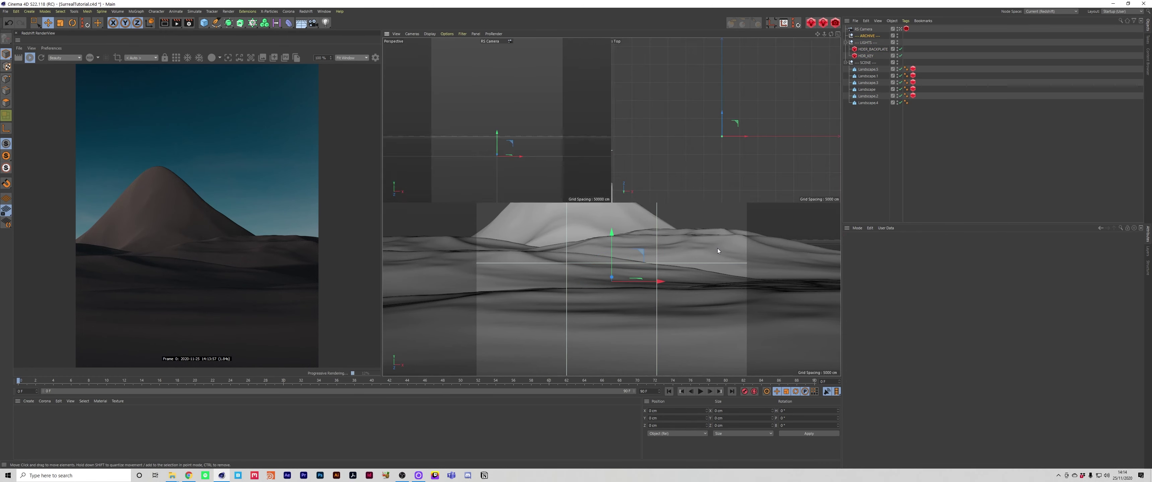
click(743, 107)
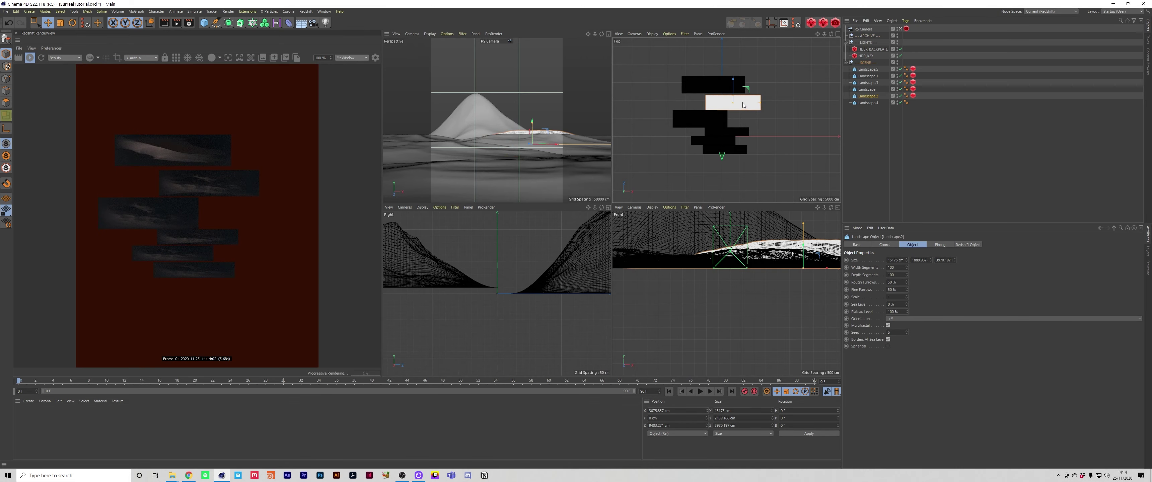
click(148, 58)
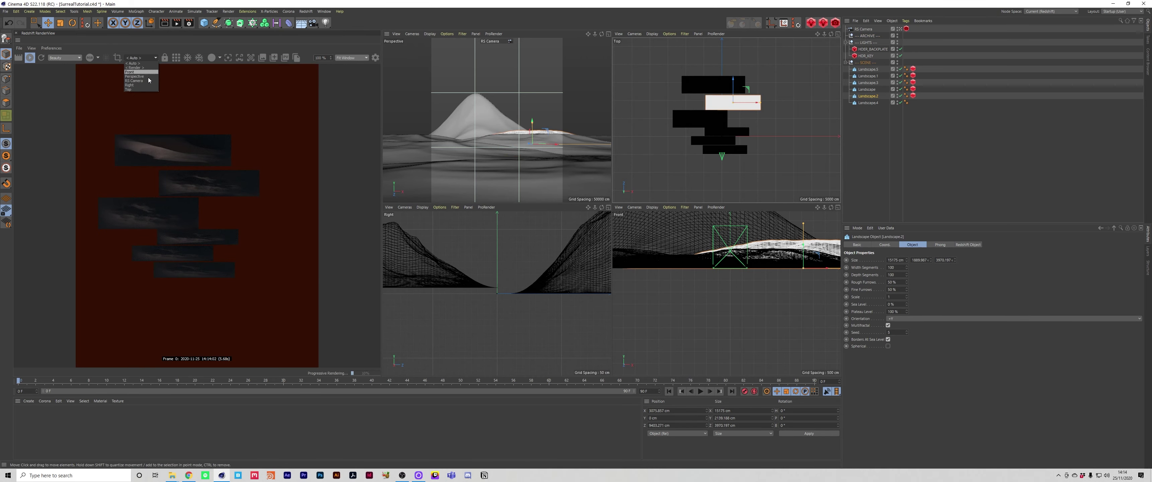
click(144, 82)
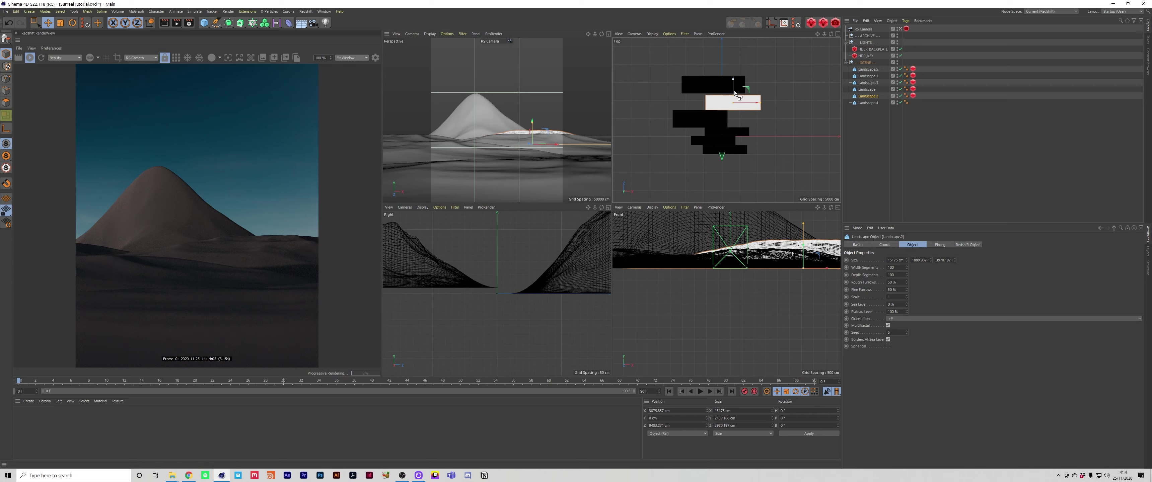
Duplicate the selected landscape to a new row behind the mountain and shift the copy to the camera's left
ctrl+drag(733, 86, 734, 49)
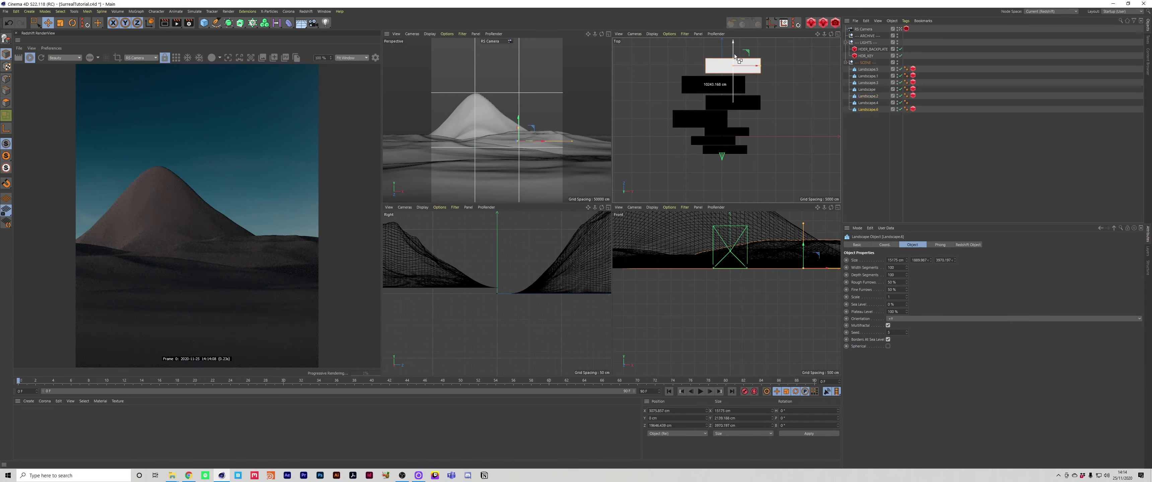
scroll(696, 338, down, 4)
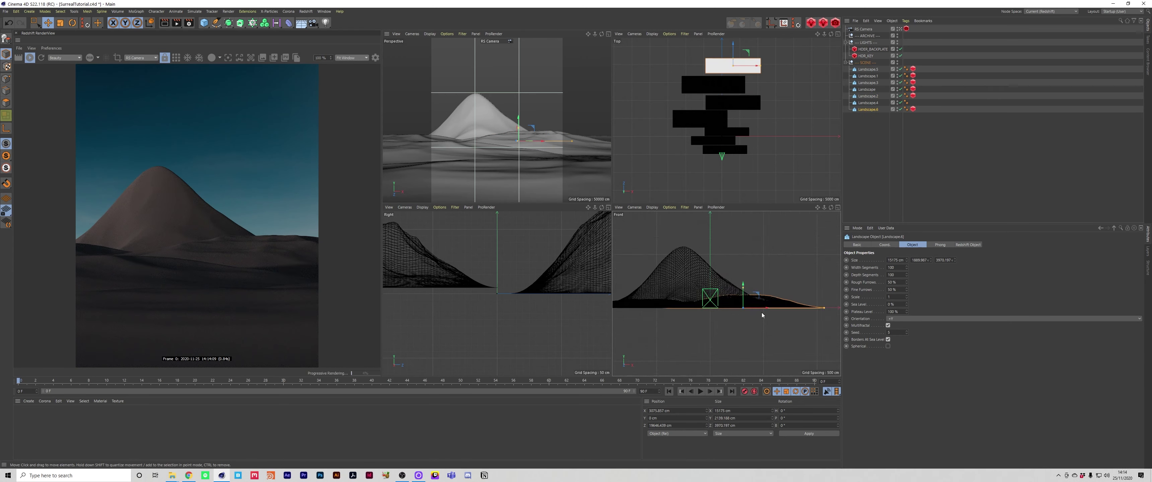
drag(763, 308, 639, 272)
drag(661, 308, 610, 313)
Duplicate the rear landscape to the camera's right, close the gap between the two, and increase the copy's height
ctrl+drag(702, 66, 766, 66)
scroll(767, 66, down, 2)
alt+middle_drag(765, 65, 764, 98)
drag(764, 98, 758, 98)
drag(765, 270, 765, 275)
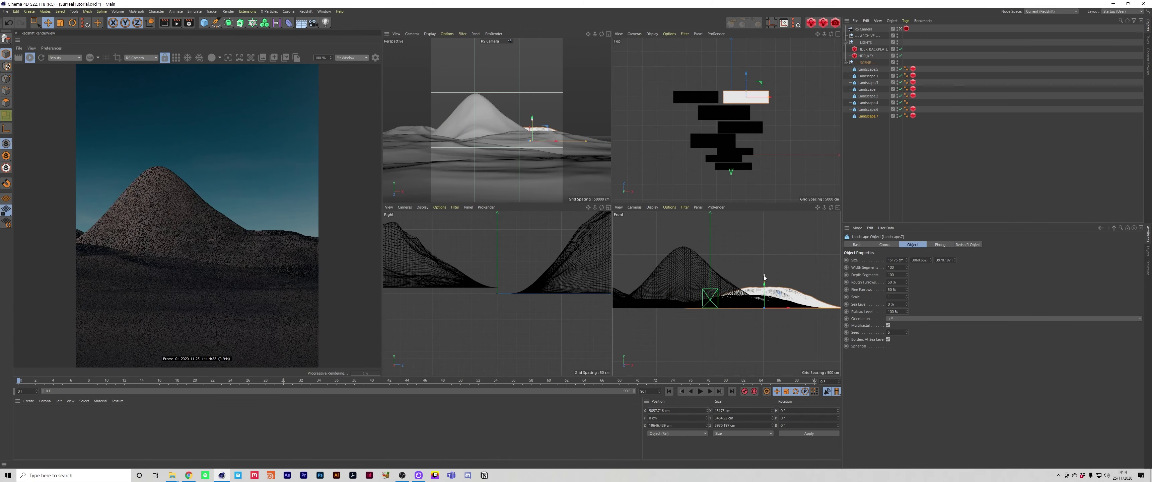
Duplicate the landscape into a further row back, change its seed, and make it taller and wider
ctrl+drag(745, 75, 725, 53)
click(907, 332)
click(907, 332)
click(907, 332)
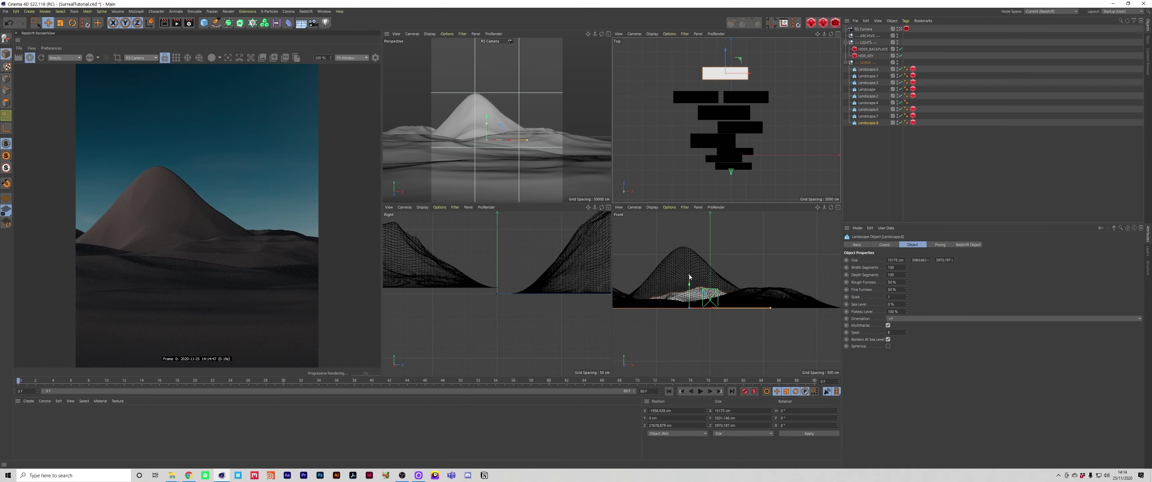
drag(689, 275, 690, 259)
drag(712, 308, 770, 309)
Move the wide rear landscape to the right, and add a copy overlapping it on the left to span the horizon
drag(765, 76, 792, 75)
drag(768, 76, 708, 84)
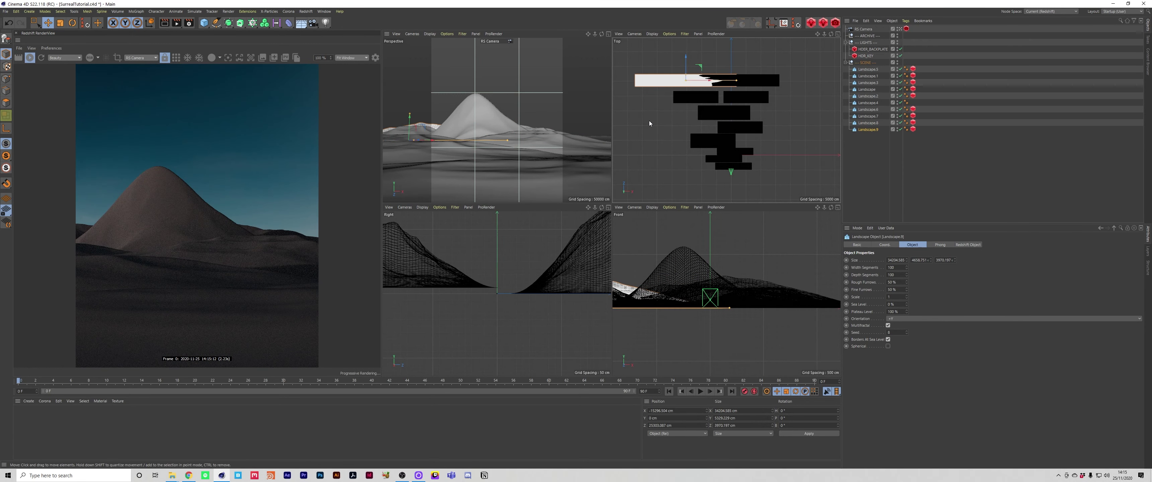
middle_click(579, 117)
Give the RS Camera a focal length preset wider than Classic (36 mm), and move the camera forward along Z to hide the foreground gap
click(877, 157)
click(866, 31)
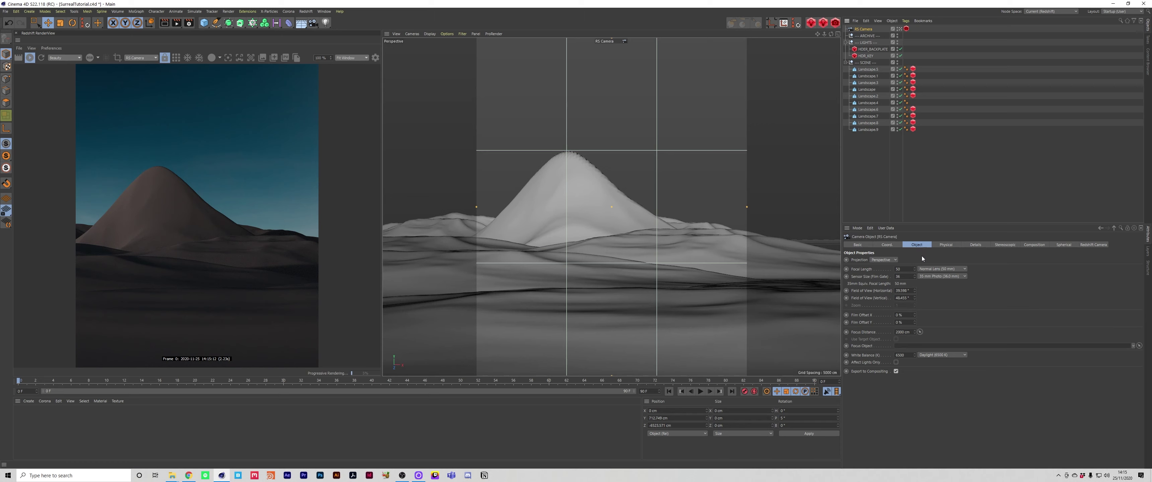
click(939, 270)
click(937, 295)
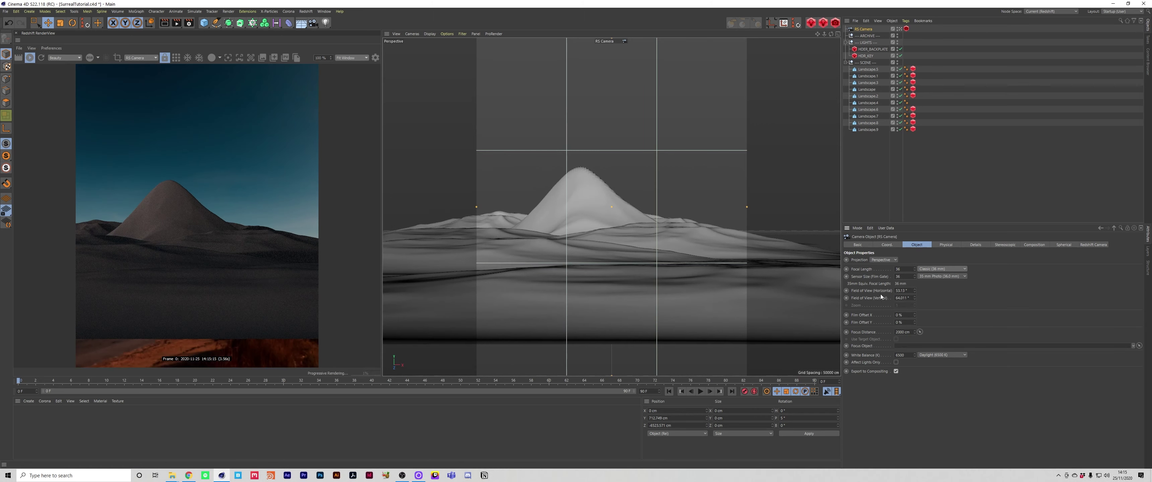
click(938, 276)
click(938, 269)
click(941, 292)
click(887, 245)
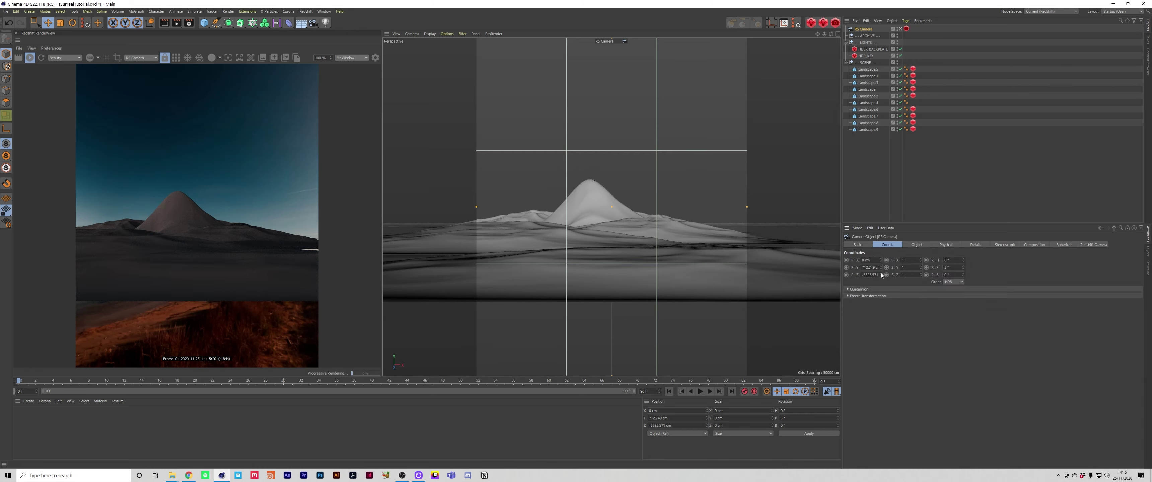
drag(881, 275, 881, 221)
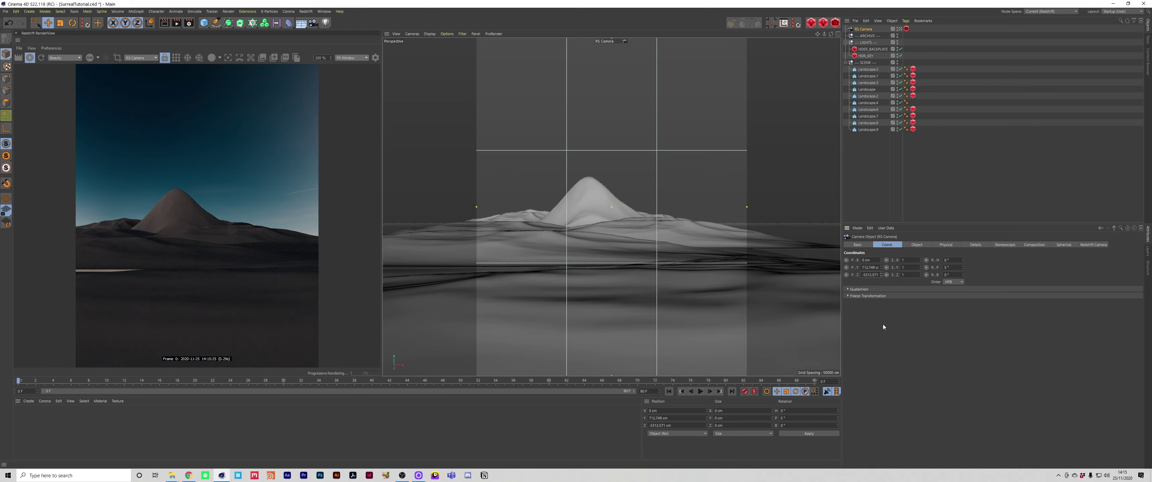
Fill the foreground around the camera with copies of the nearest landscape, varying their positions and seeds
click(711, 301)
middle_click(711, 299)
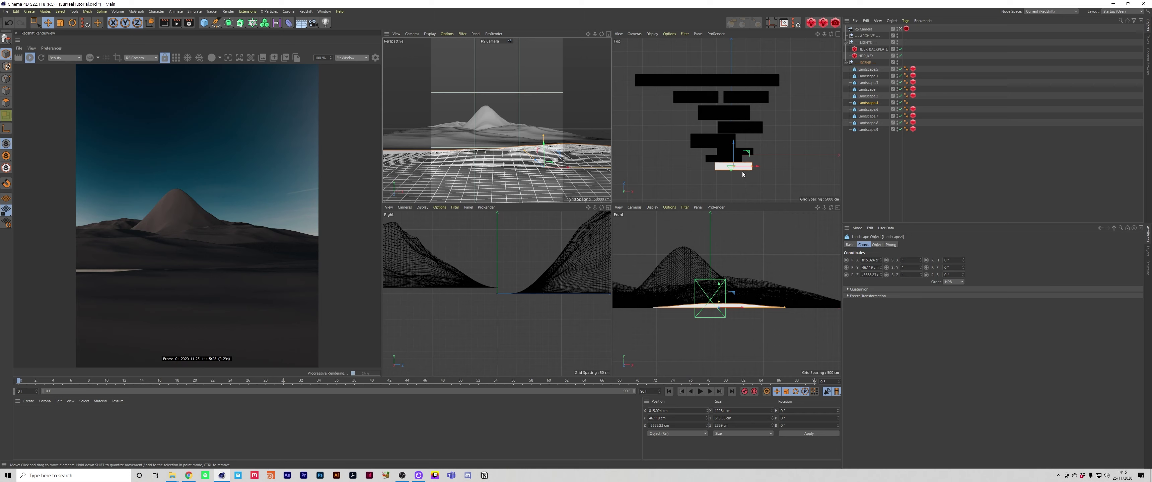
scroll(731, 173, up, 6)
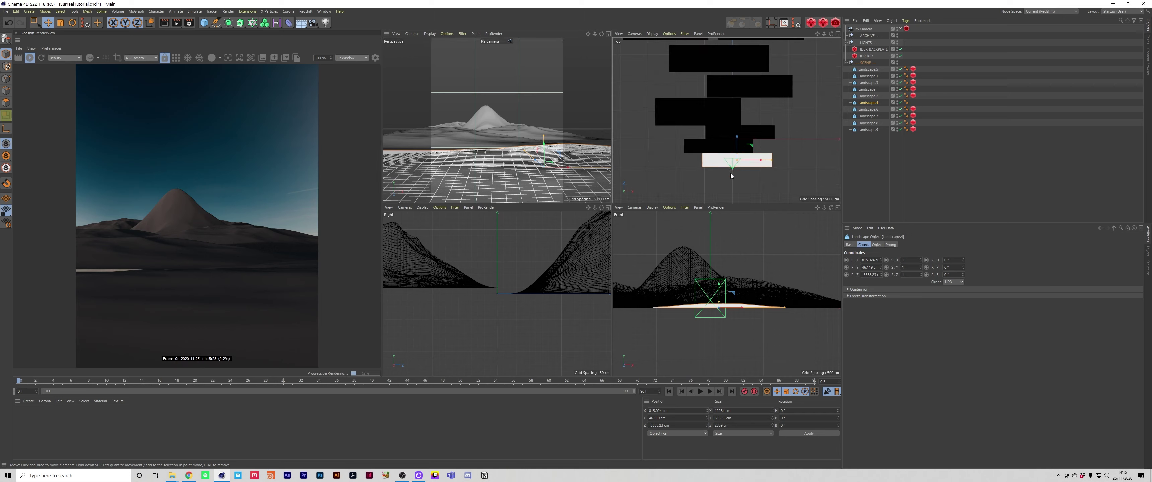
drag(757, 116, 757, 132)
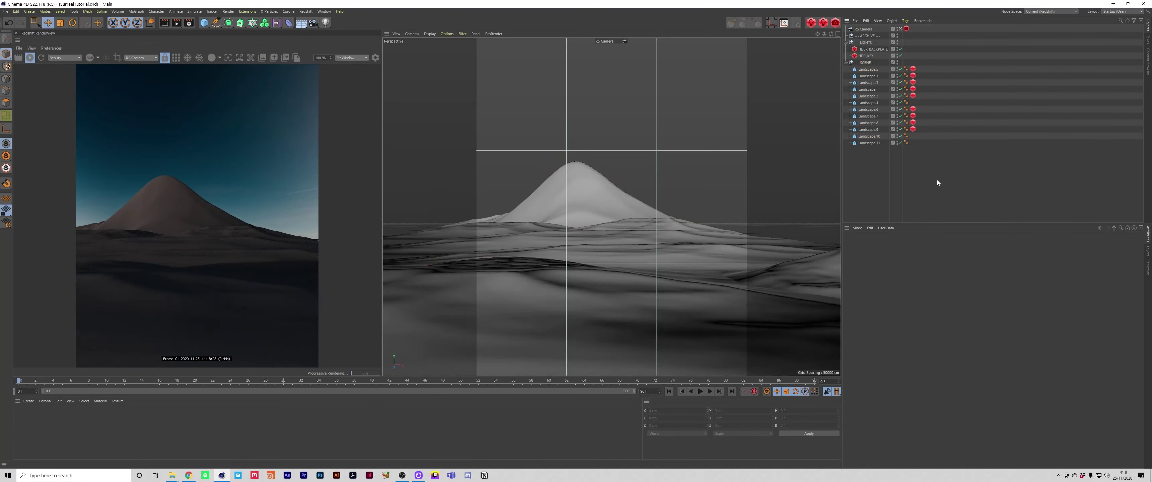
click(906, 330)
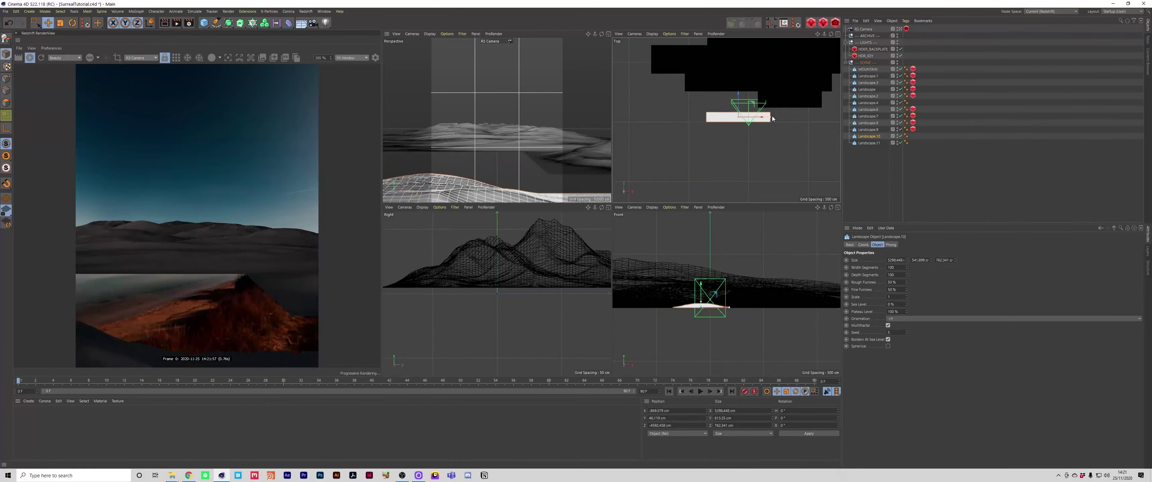
drag(767, 85, 733, 94)
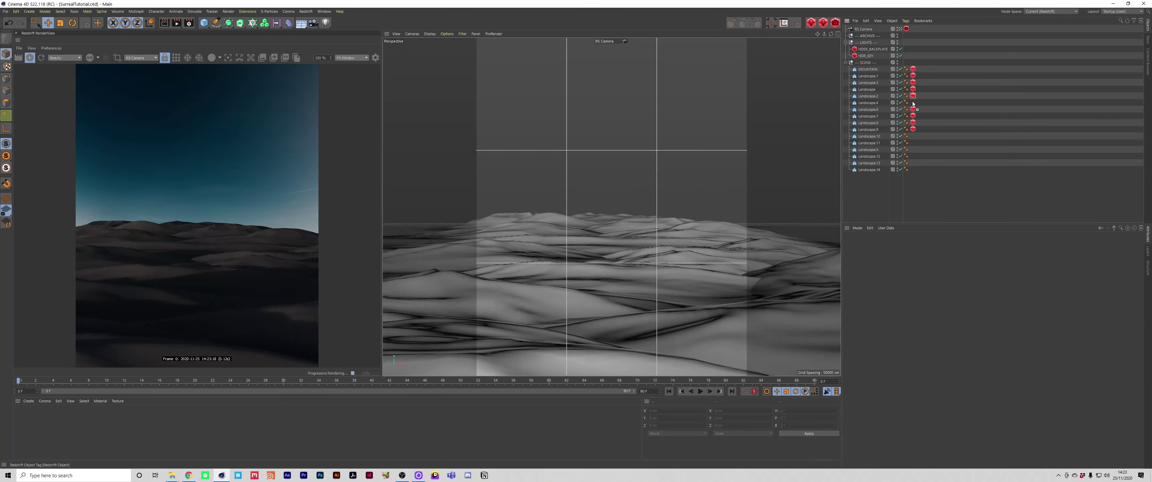
Copy the Redshift Object tag onto every landscape that lacks one, and save the scene
click(914, 103)
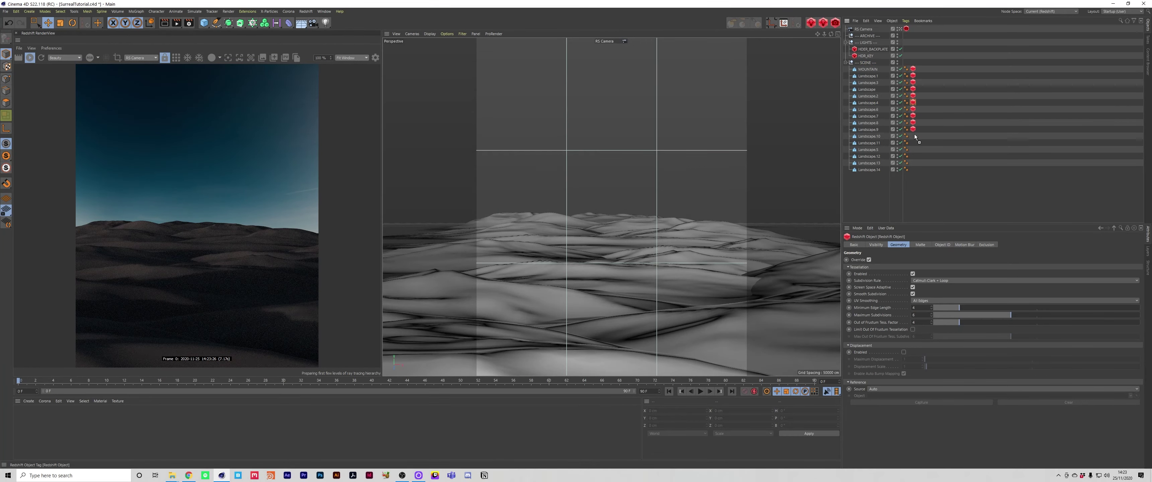
ctrl+drag(915, 135, 913, 136)
ctrl+drag(912, 166, 913, 171)
click(913, 193)
key(ctrl+s)
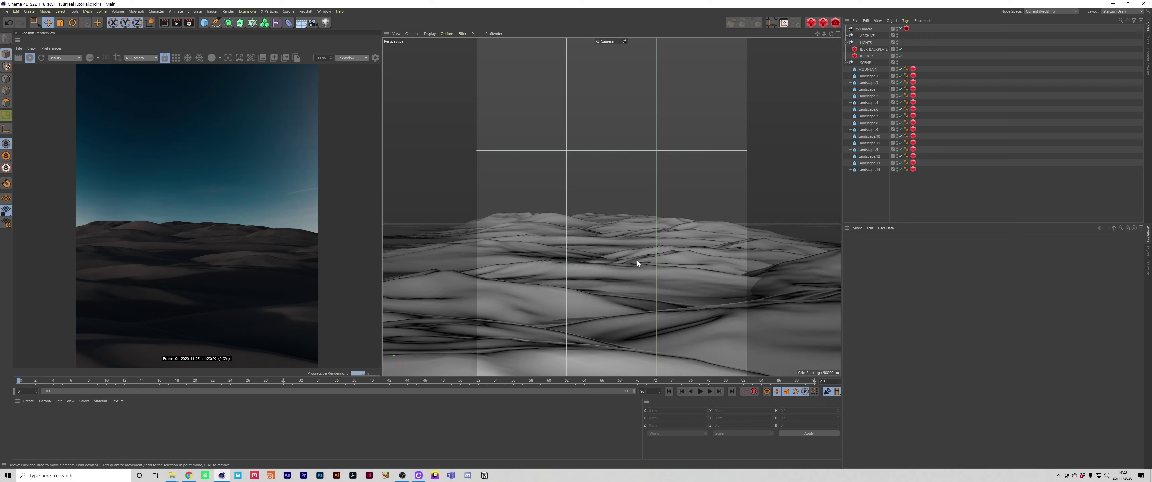
Adjust the fine furrows on the mid-ground Landscape.13, and raise the rough and fine furrows on the nearest foreground landscape
click(551, 270)
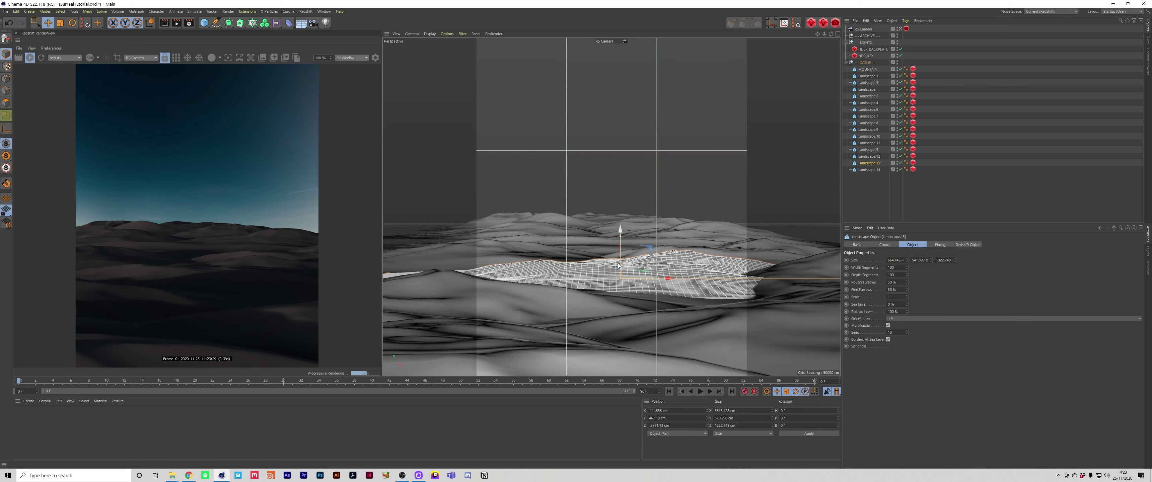
click(906, 288)
click(525, 366)
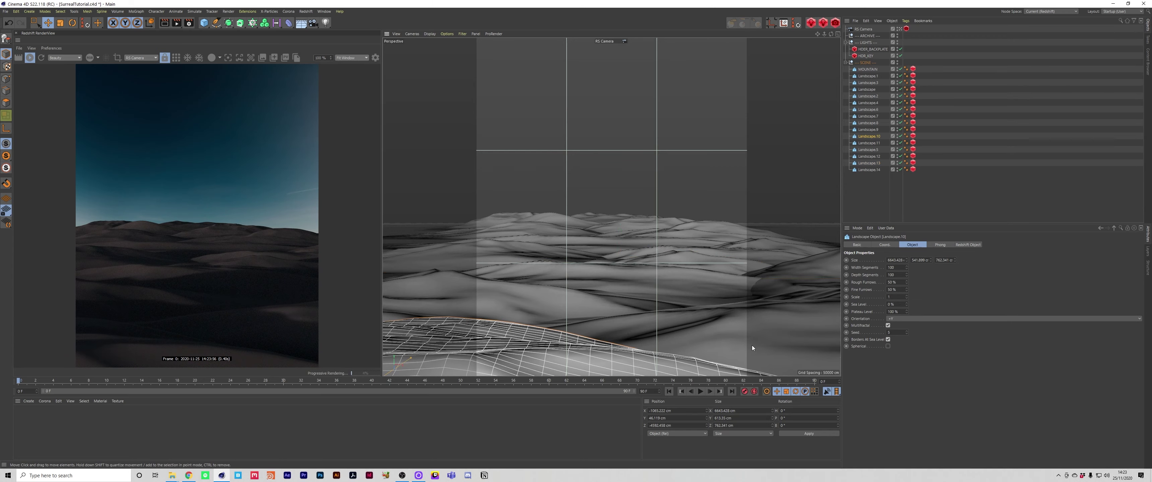
click(907, 288)
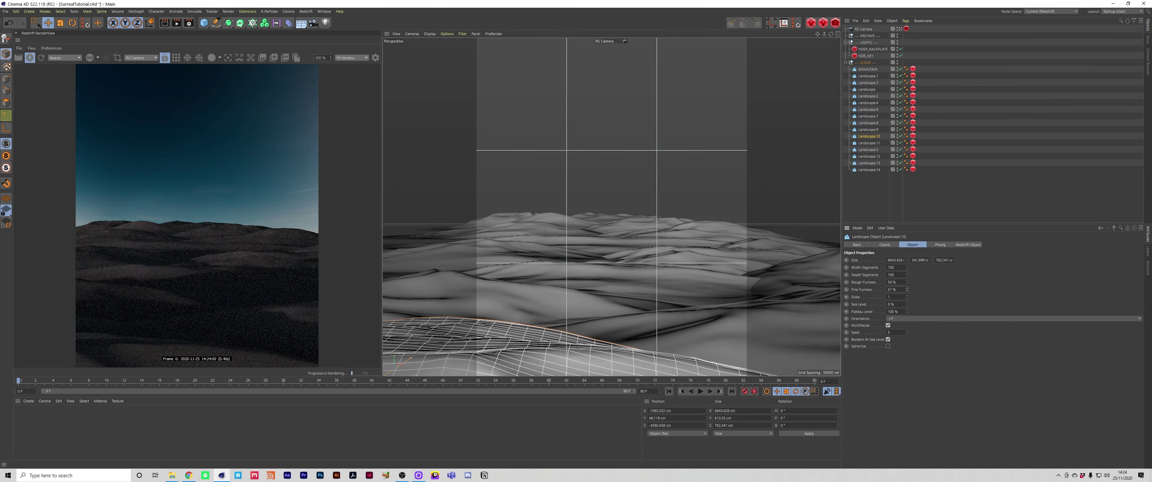
drag(907, 281, 907, 263)
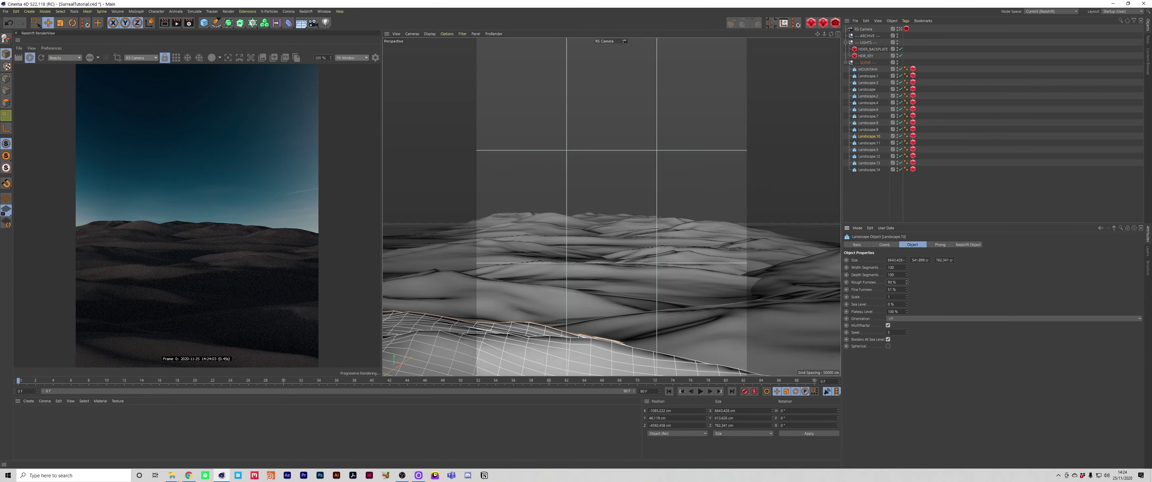
Set the rough furrows of the foreground landscape on the right to 100% and increase its scale
click(780, 342)
drag(906, 282, 907, 260)
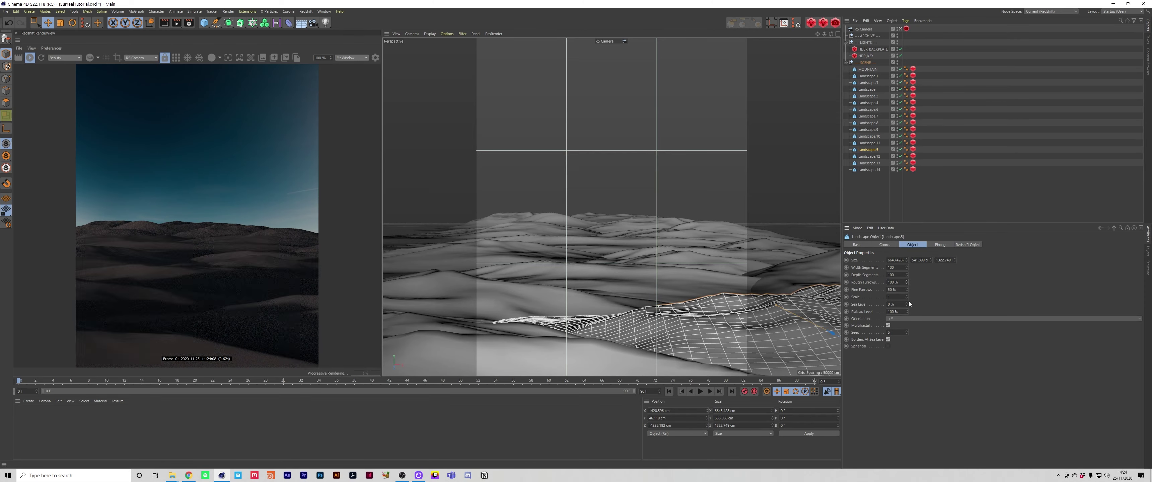
drag(908, 298, 907, 285)
Vary the scale of Landscape.12, the furrows and scale of Landscape.13, and the furrows of Landscape.4
click(586, 301)
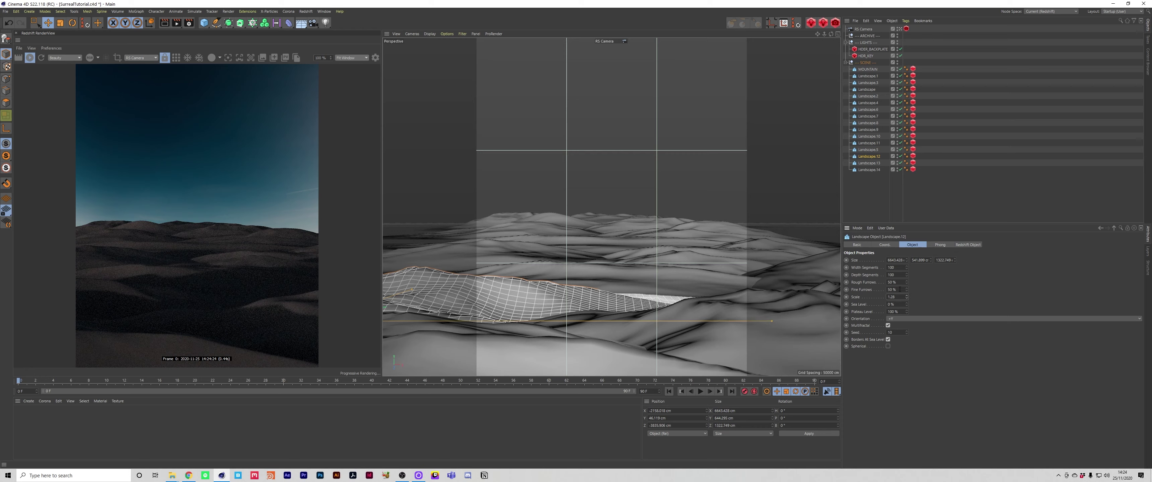
click(767, 277)
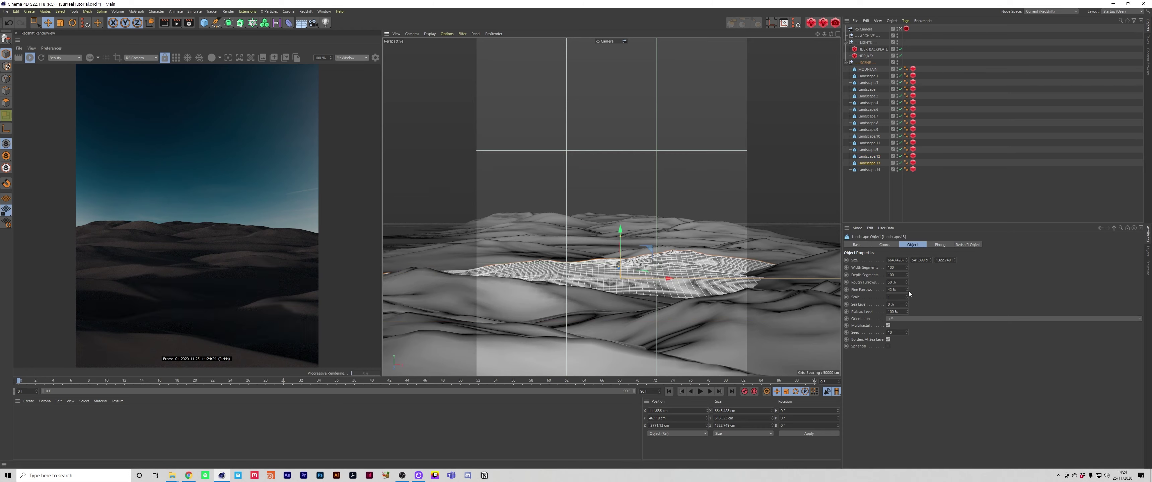
mouse_move(906, 296)
mouse_down()
mouse_move(906, 308)
mouse_move(907, 281)
mouse_move(907, 300)
mouse_up()
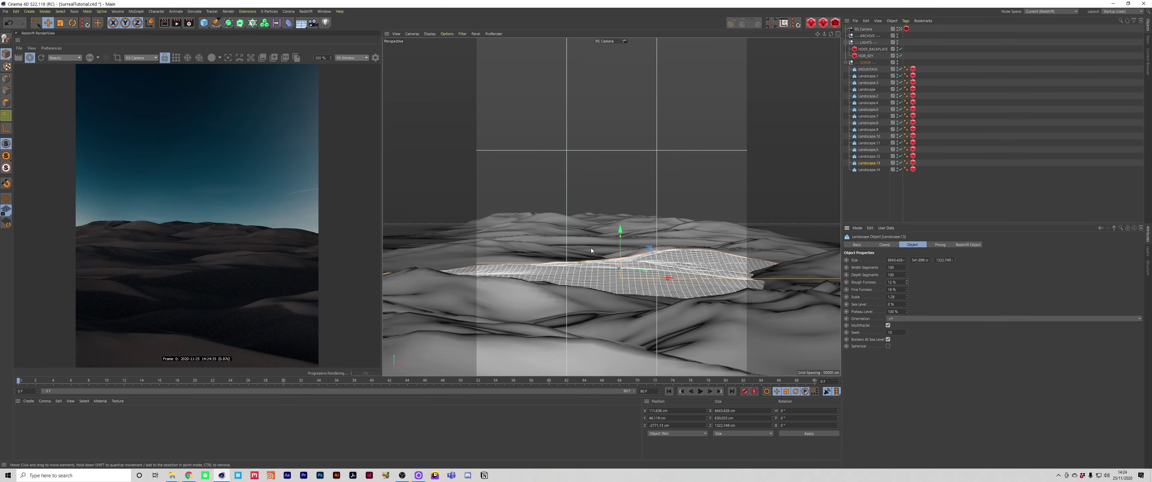
click(534, 259)
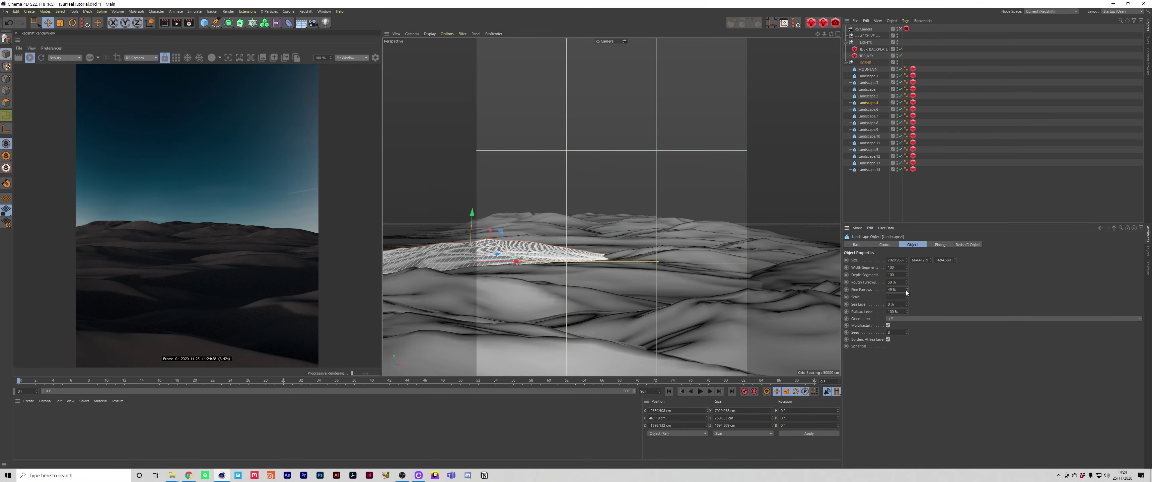
drag(906, 282, 907, 288)
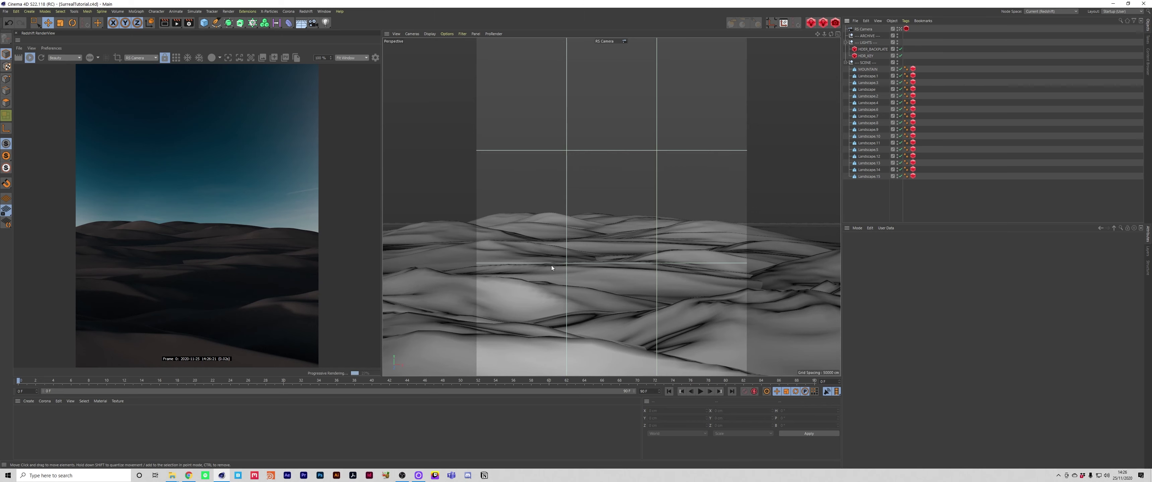
Collapse the scene group, check the render with the backplate light off and on again, and disable the HDR_KEY dome light
click(845, 62)
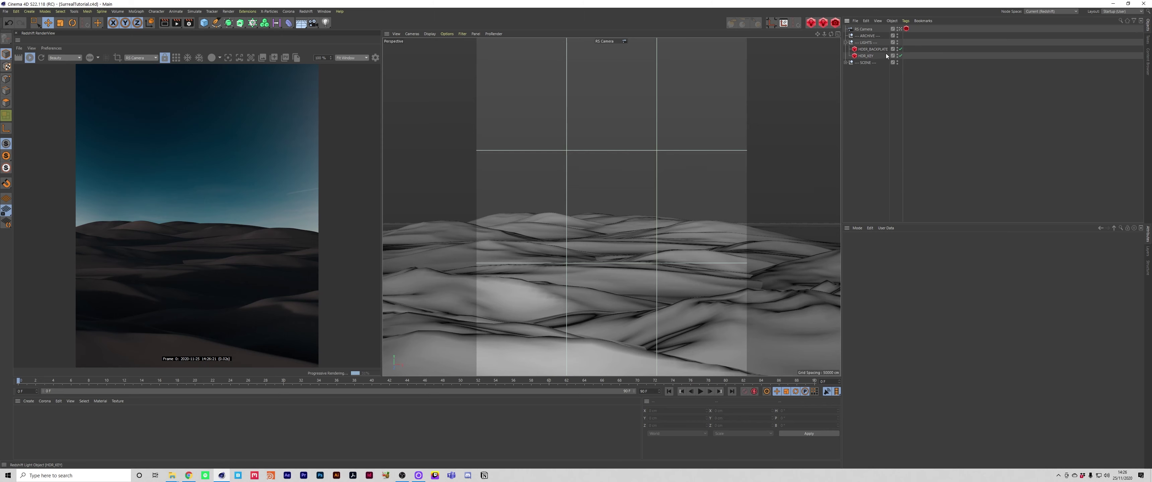
click(900, 49)
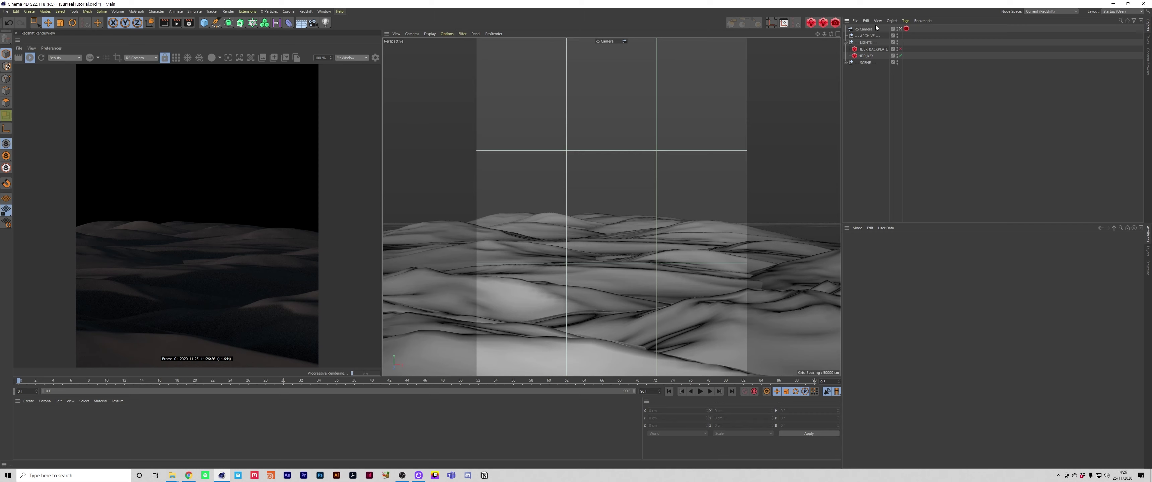
click(900, 49)
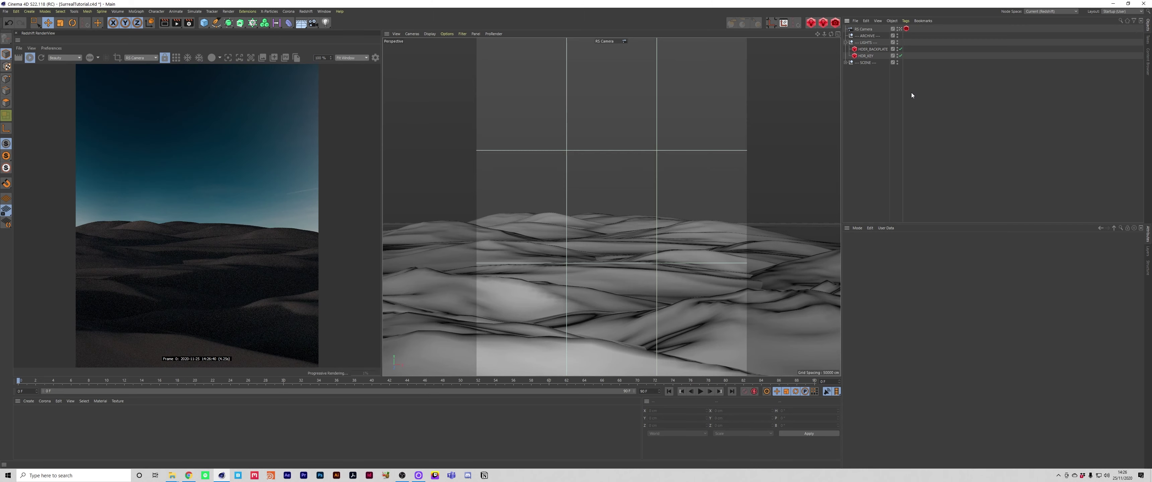
click(900, 56)
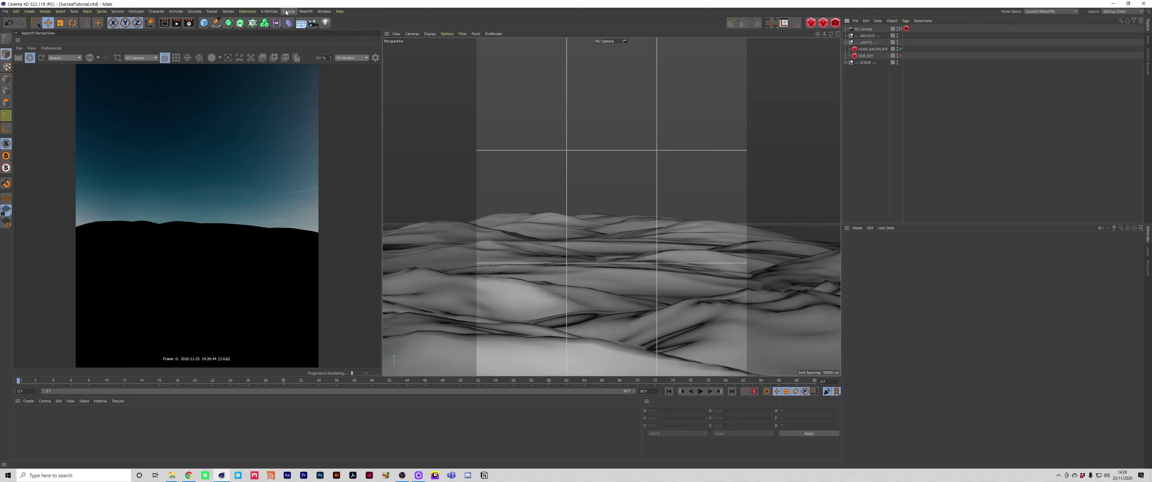
Add a Redshift sun and sky to light the landscapes
click(306, 12)
mouse_move(328, 23)
click(386, 46)
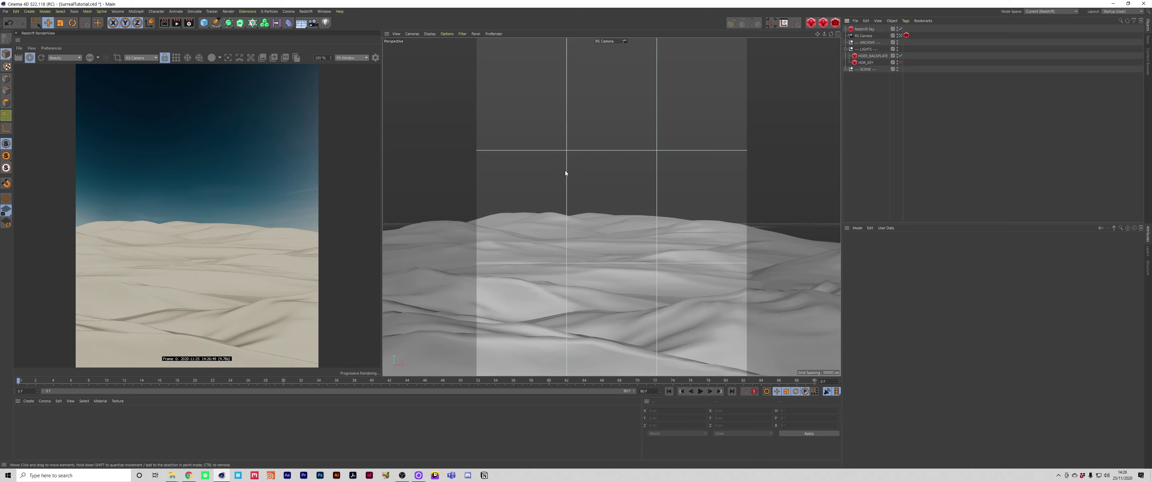
Rotate the Redshift sky so its sun lights the dunes at a low angle and casts long shadows
click(864, 30)
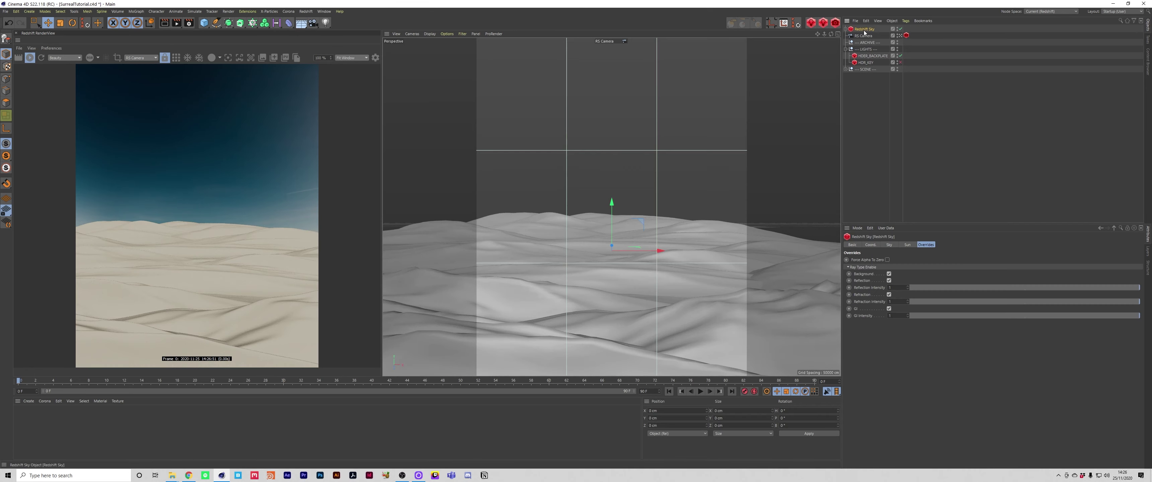
key(r)
drag(634, 232, 593, 205)
drag(621, 256, 571, 269)
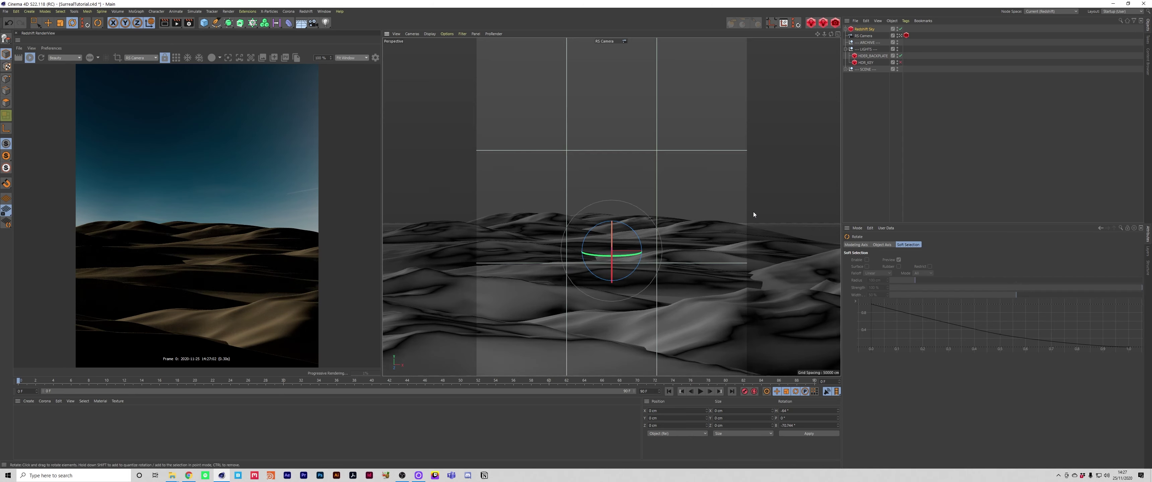
drag(612, 244, 622, 272)
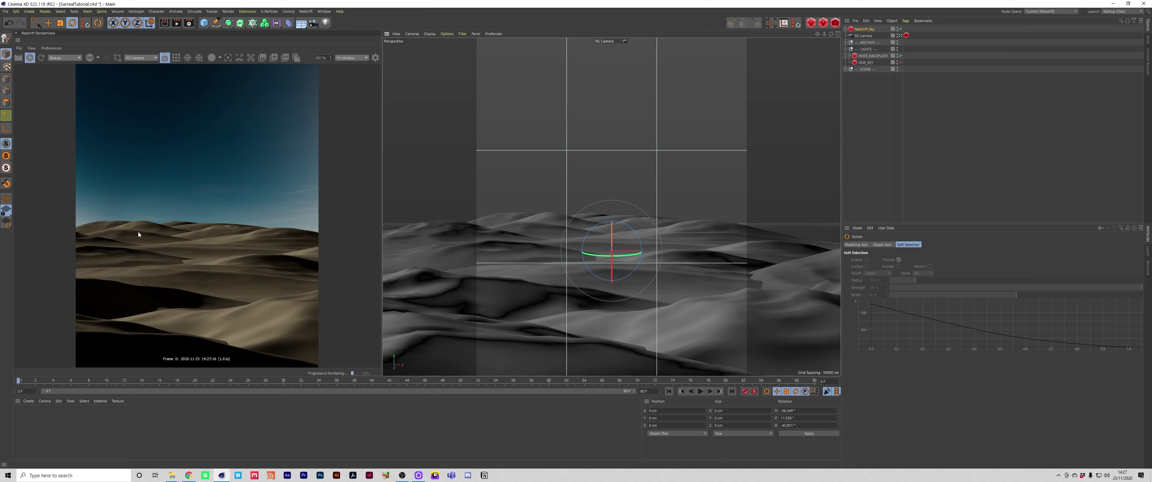
Raise the seed of the distant MOUNTAIN landscape to reshape the dune on the horizon
click(541, 218)
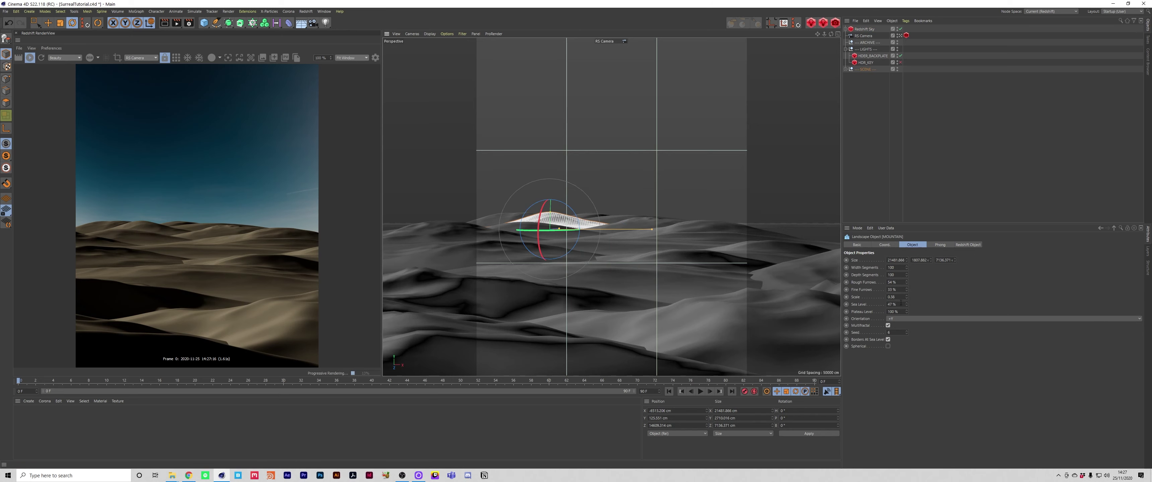
click(908, 330)
click(908, 330)
click(907, 330)
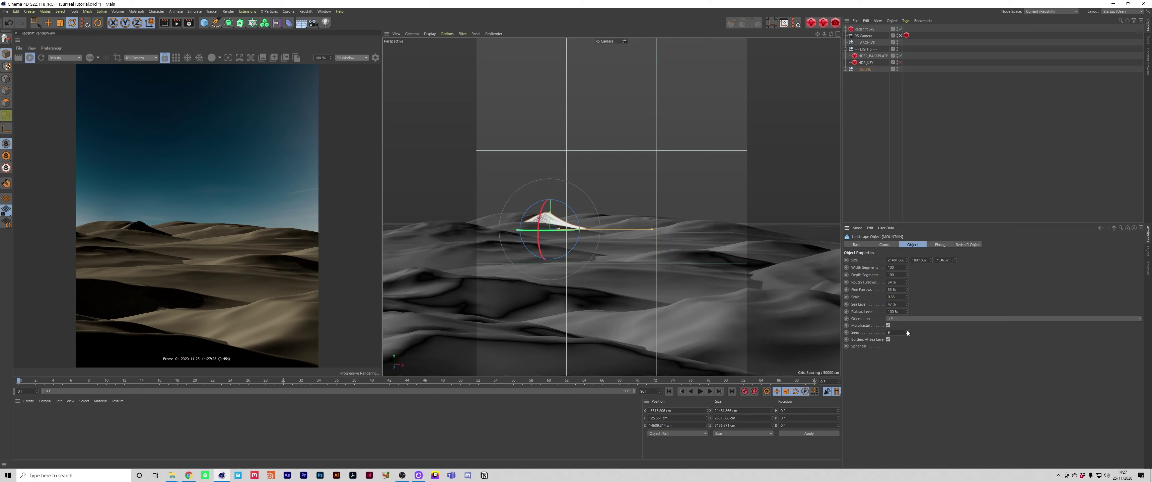
click(907, 330)
click(907, 331)
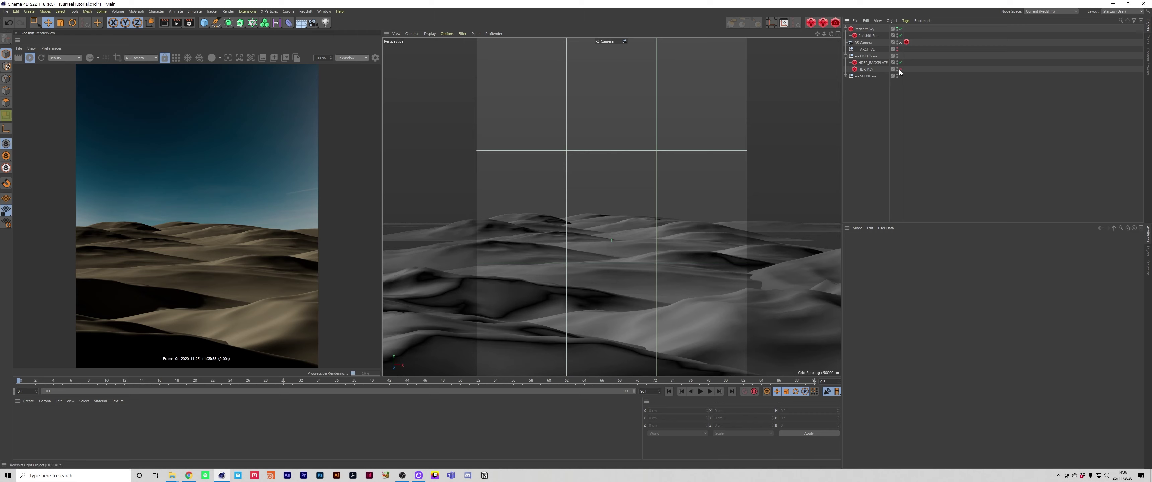
Collapse the Redshift sky hierarchy and turn the sky off after comparing its effect on the render
click(897, 28)
click(897, 29)
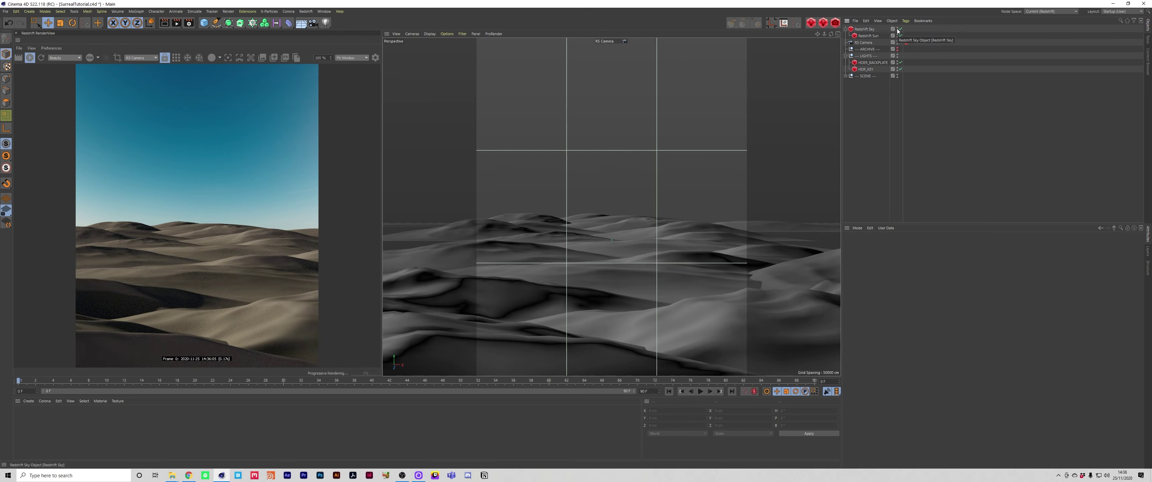
click(846, 29)
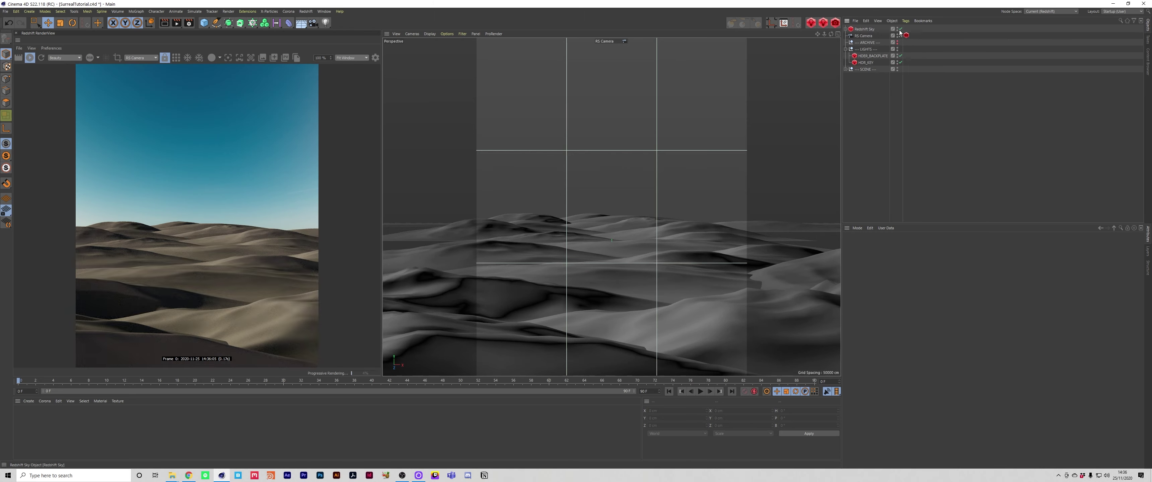
click(900, 29)
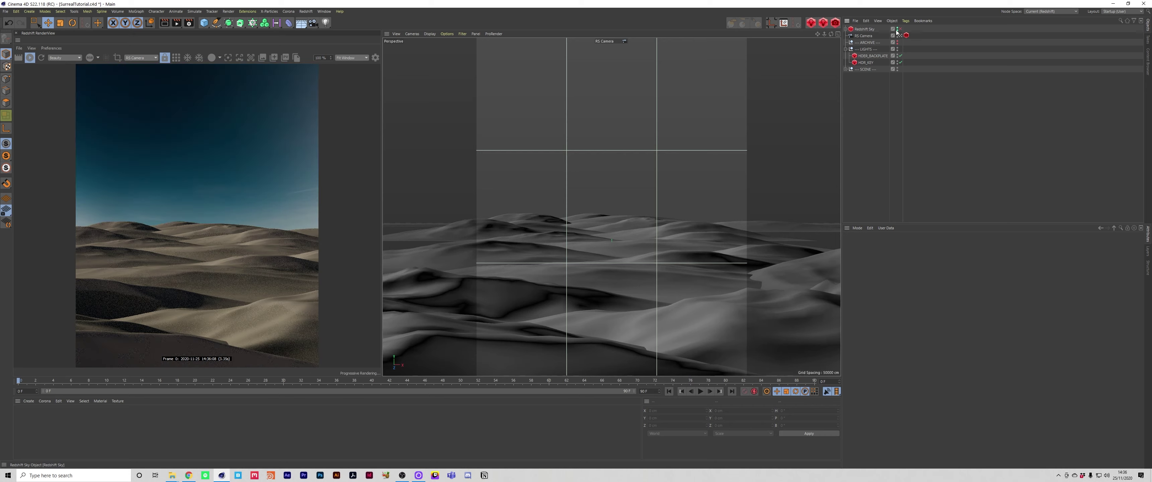
Reset the HDR_KEY dome light's rotation to 0° on all three axes
click(868, 62)
drag(777, 410, 745, 405)
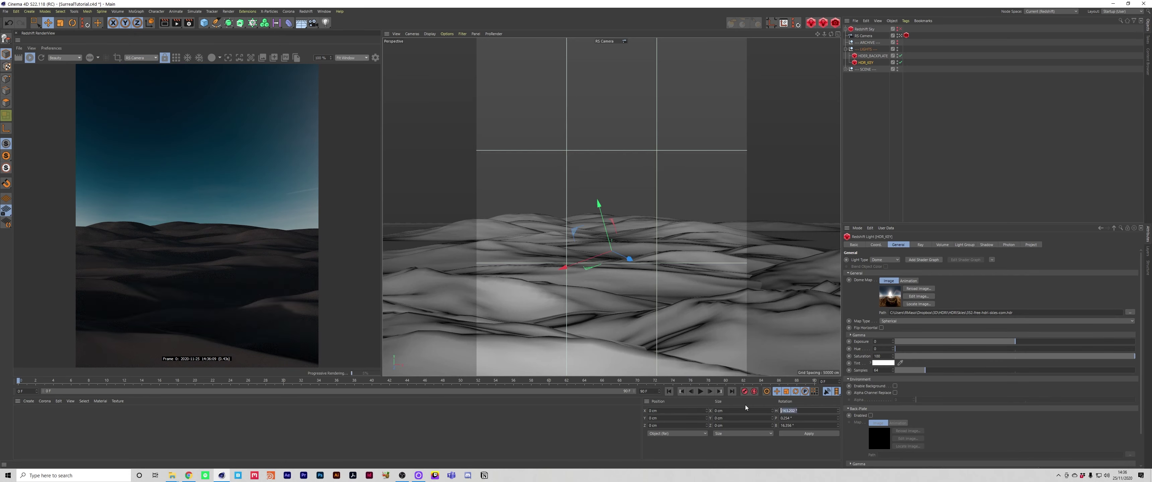
text(0)
key(Tab)
text(0)
key(Tab)
text(0)
key(Return)
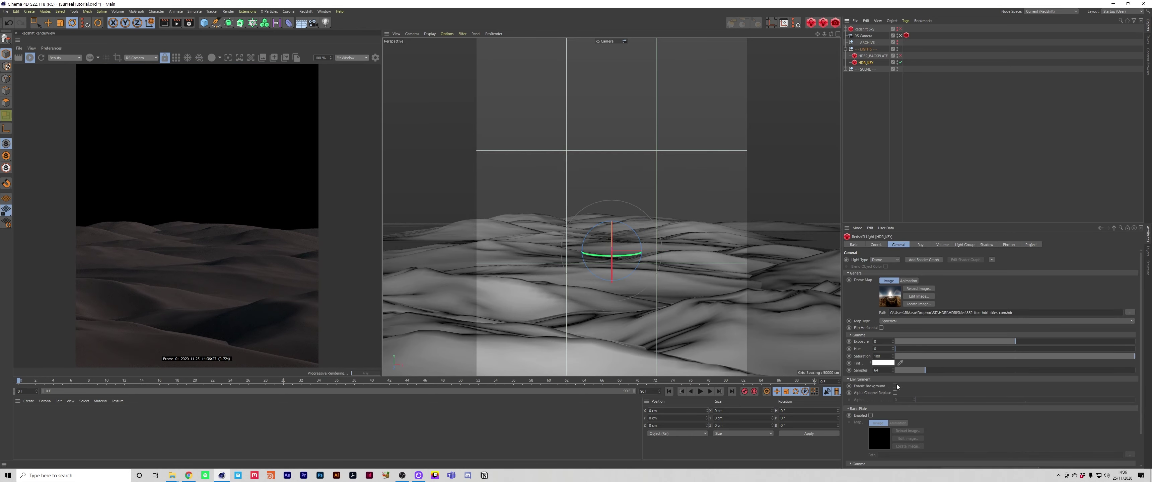
Enable the HDR_KEY dome's background and rotate the dome until its sun sits above the horizon near the middle of the frame
click(895, 386)
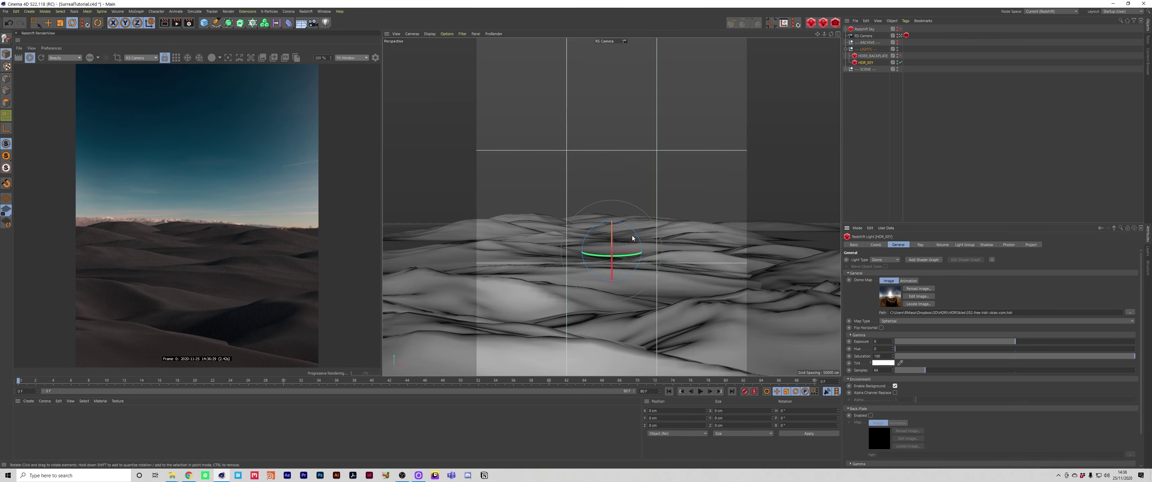
drag(612, 221, 530, 256)
drag(620, 251, 500, 218)
key(w)
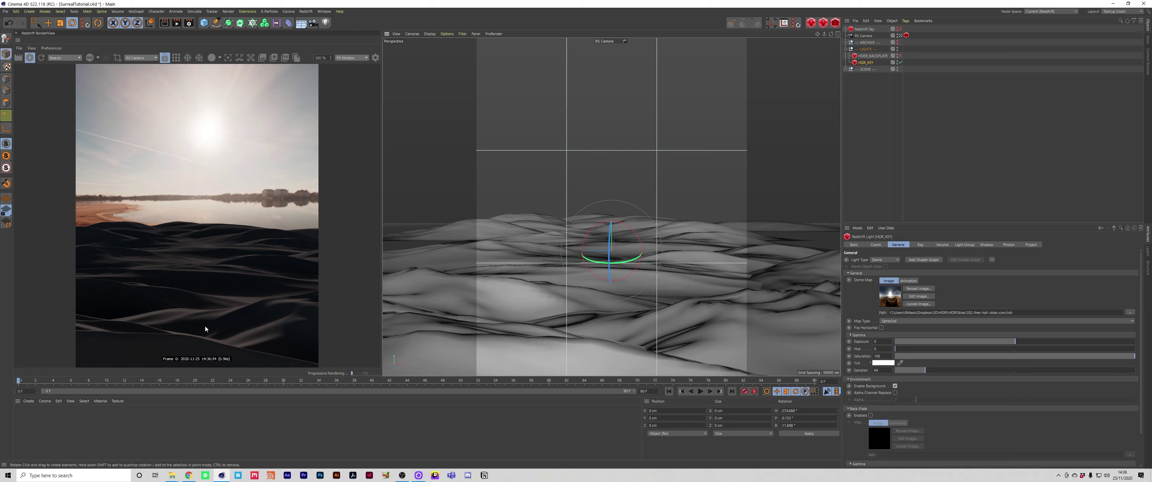
drag(609, 250, 632, 261)
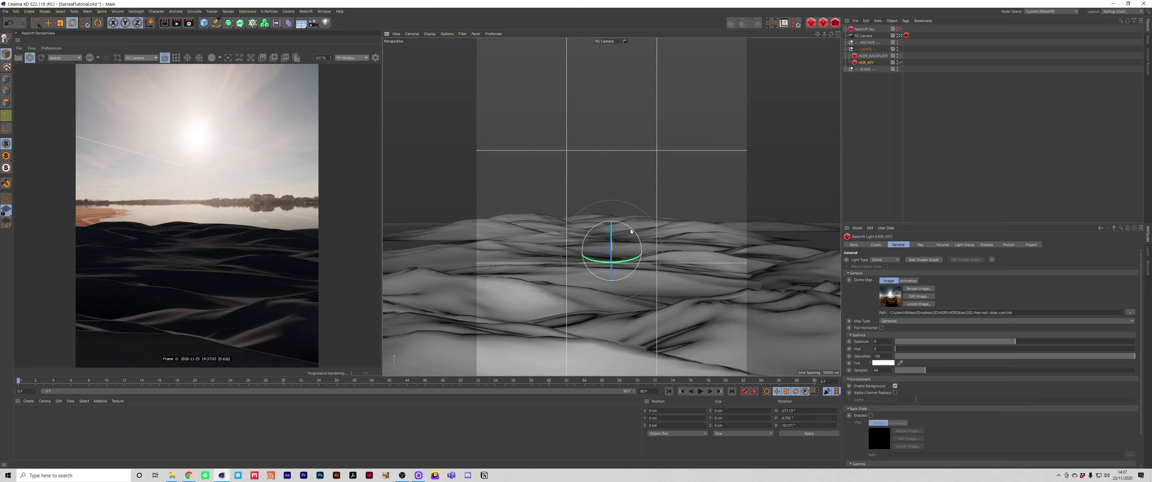
drag(630, 228, 632, 230)
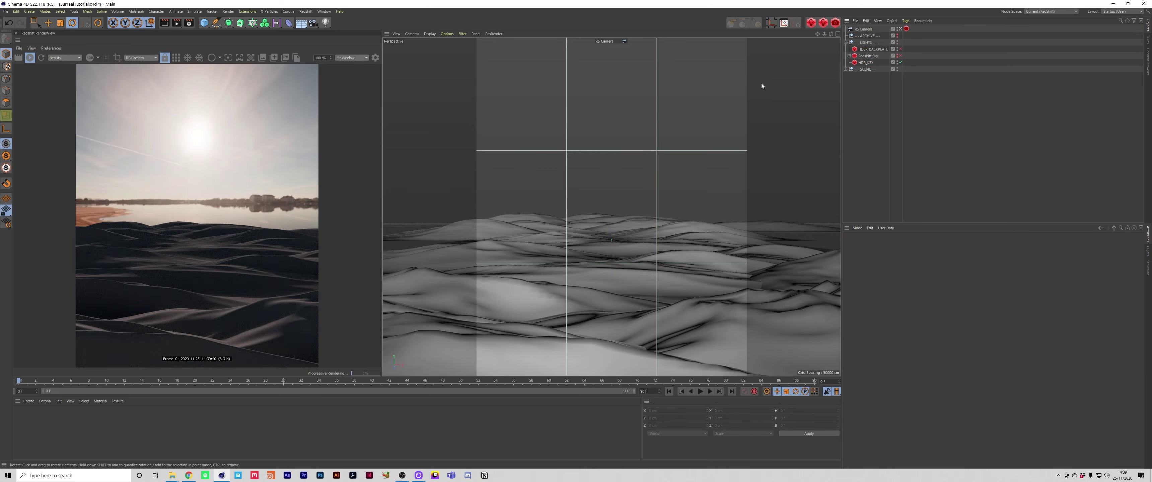
Disable the HDR_KEY dome's background and turn the Redshift sky back on
click(866, 63)
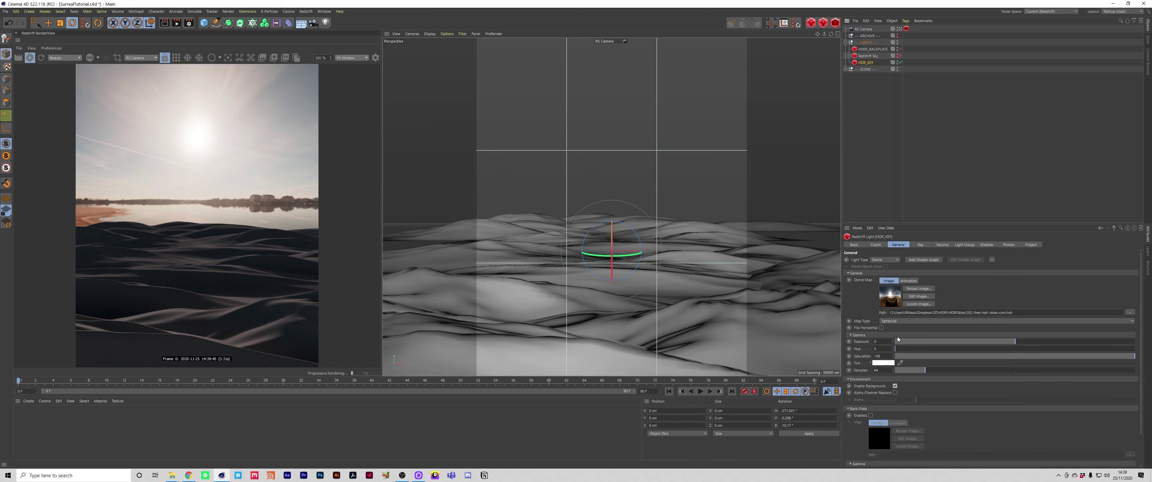
click(895, 386)
click(936, 95)
alt+click(897, 56)
click(901, 56)
Rotate the Redshift sky until its sun is centred above the dunes, comparing the render with the sky off and on
click(868, 57)
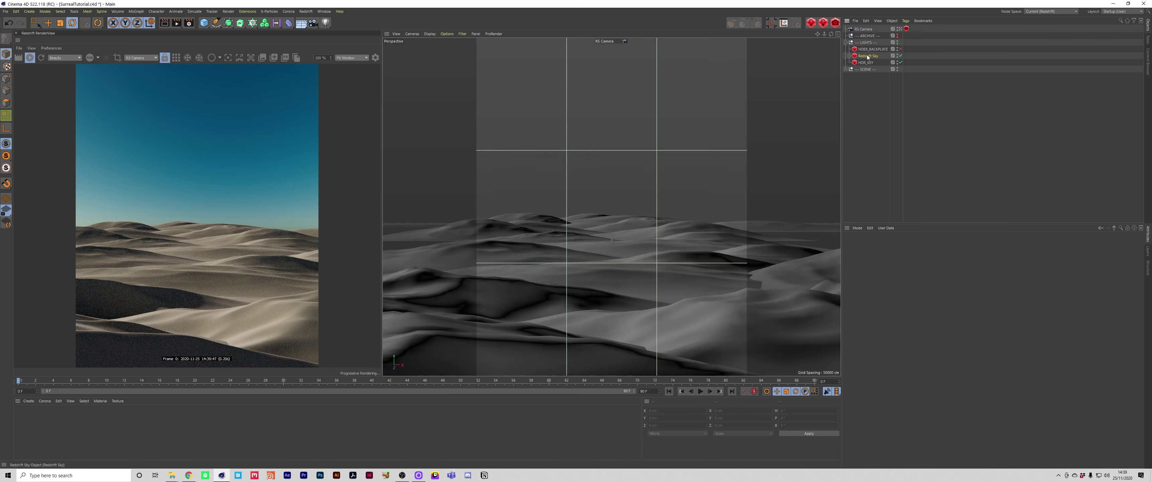
key(r)
drag(610, 257, 552, 253)
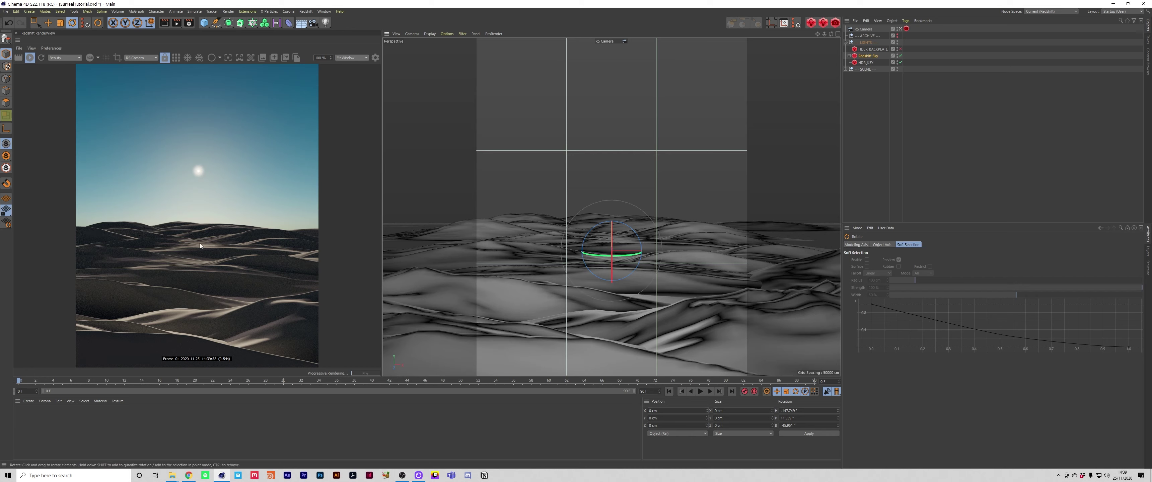
click(900, 56)
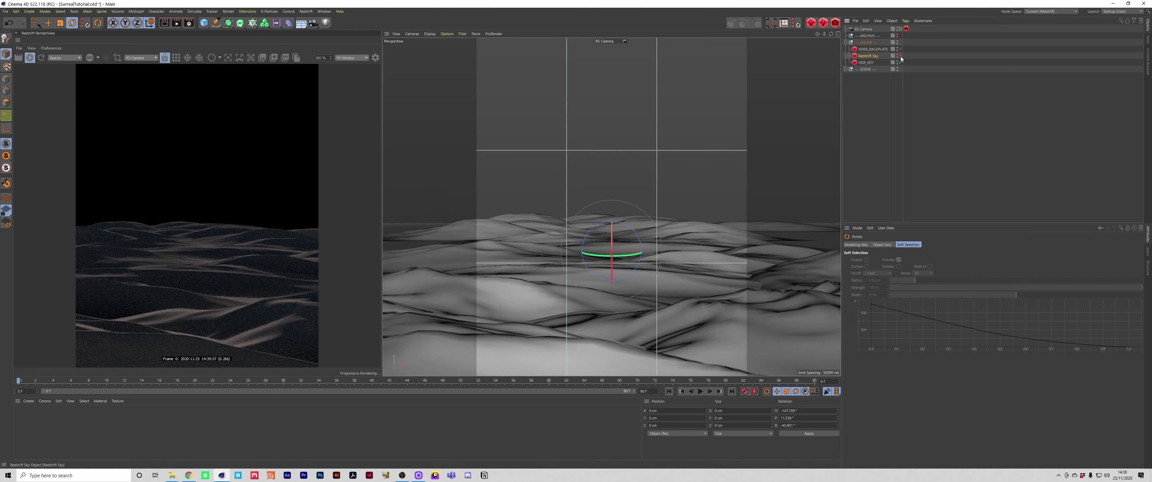
click(900, 56)
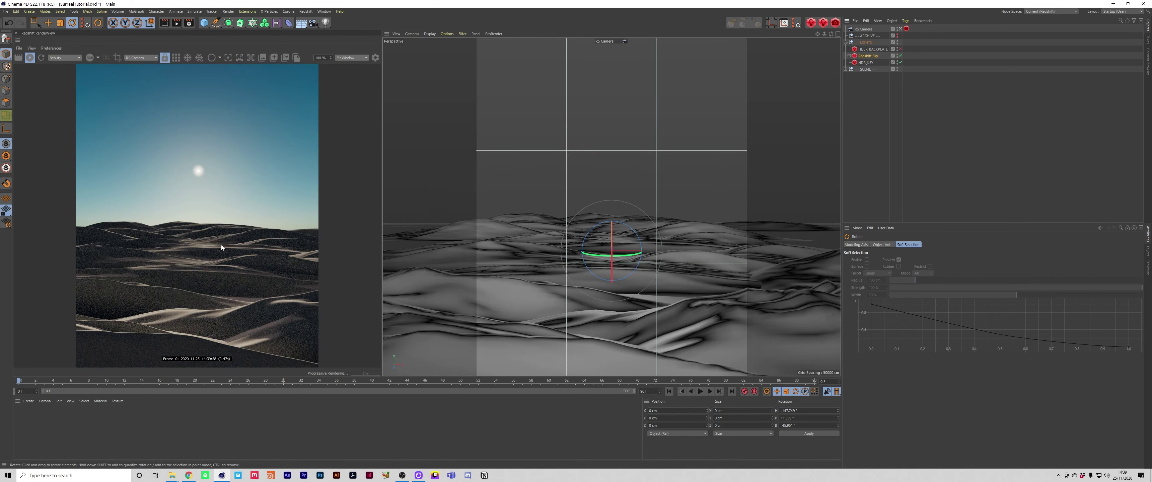
click(871, 51)
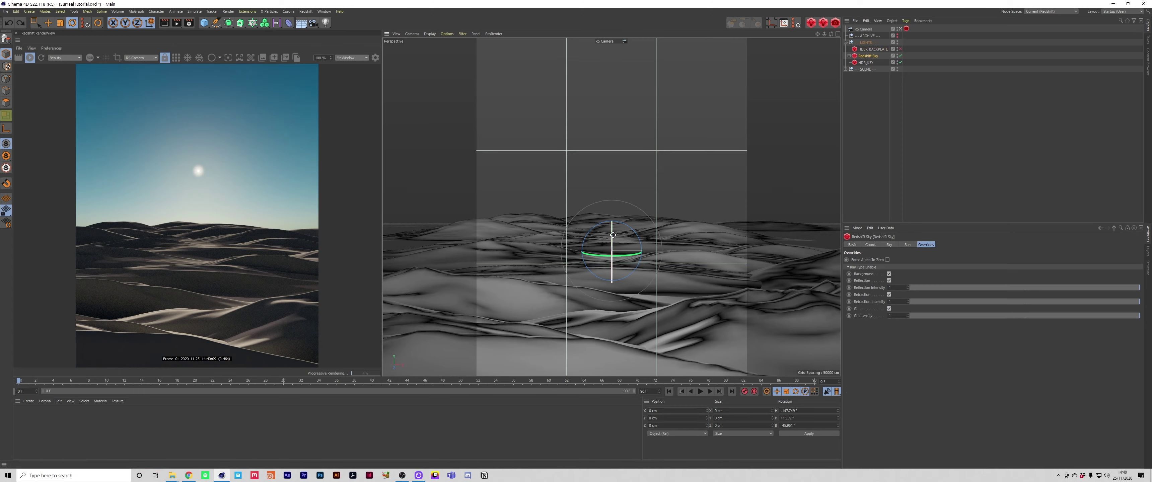
drag(613, 234, 613, 235)
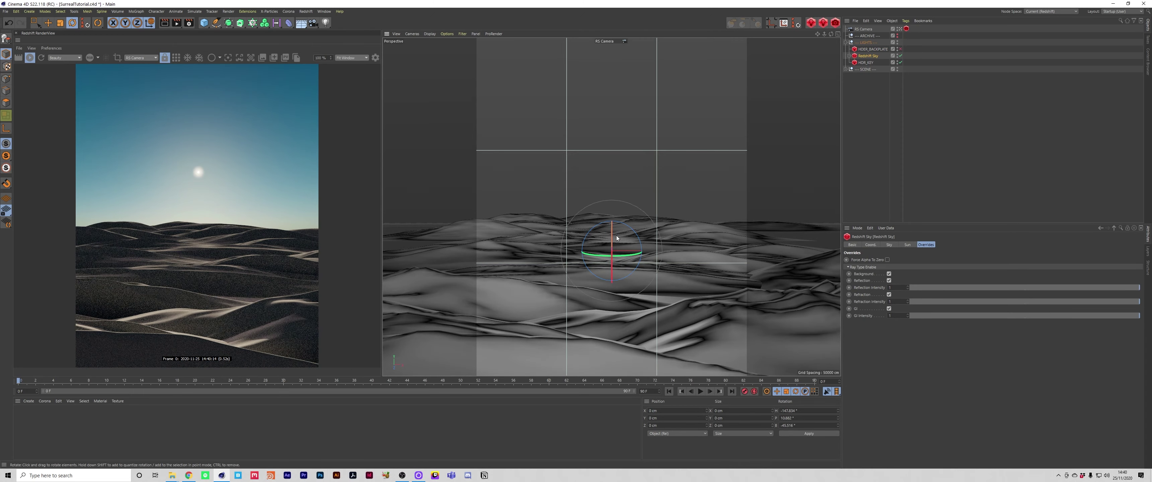
click(861, 177)
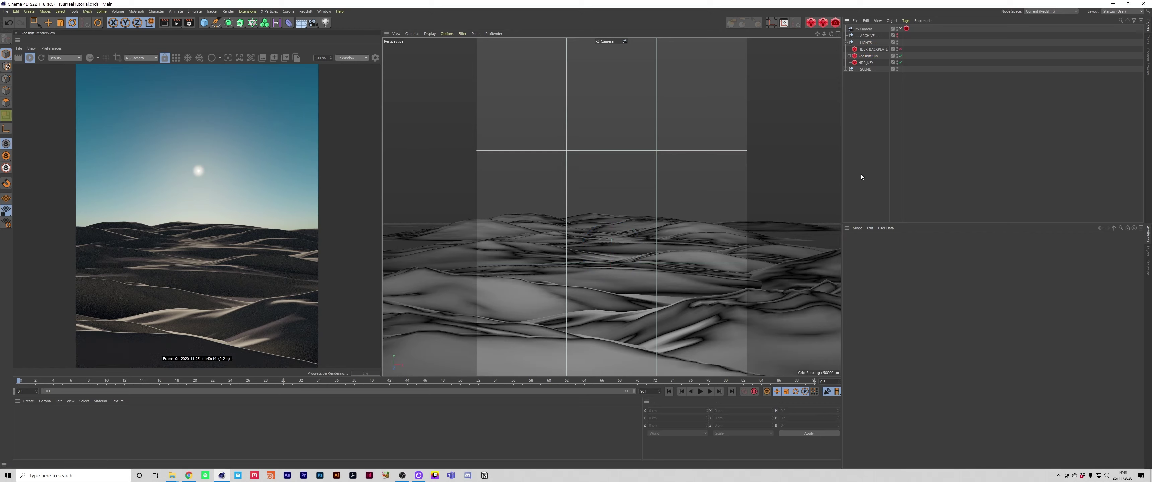
Enable the backplate dome light and replace its texture with another HDR from the HDR skies folder
click(901, 51)
click(872, 50)
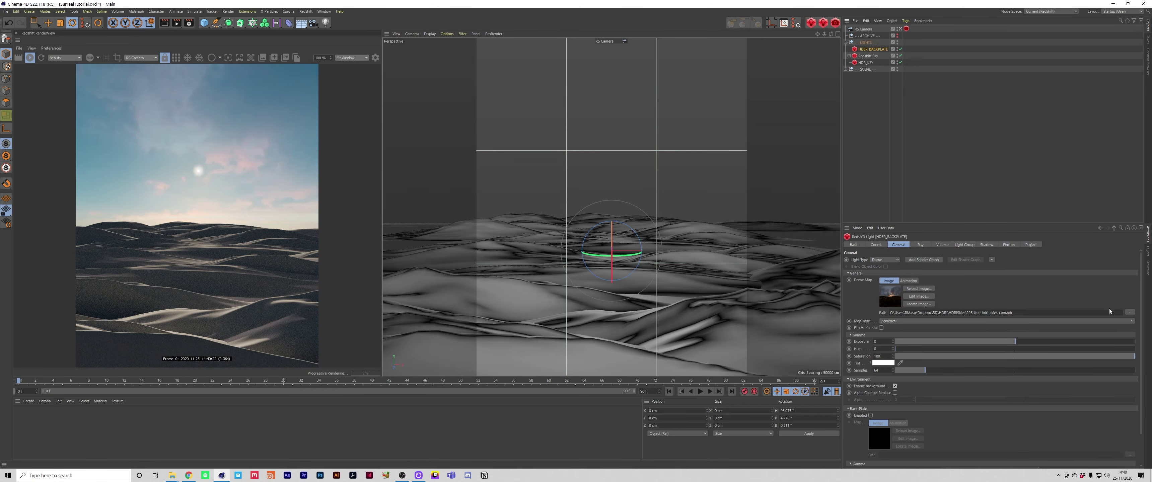
click(1131, 314)
double_click(617, 171)
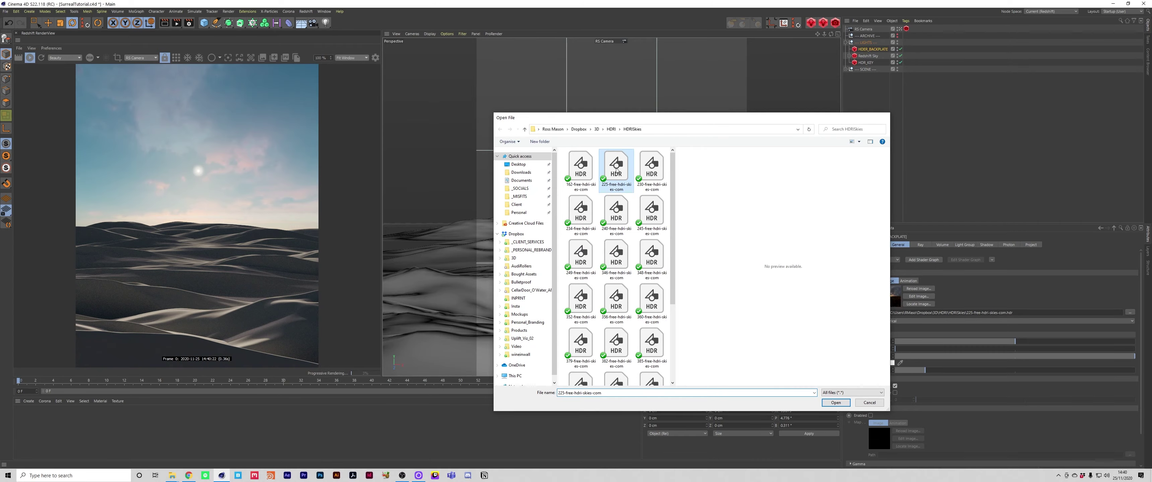
click(623, 268)
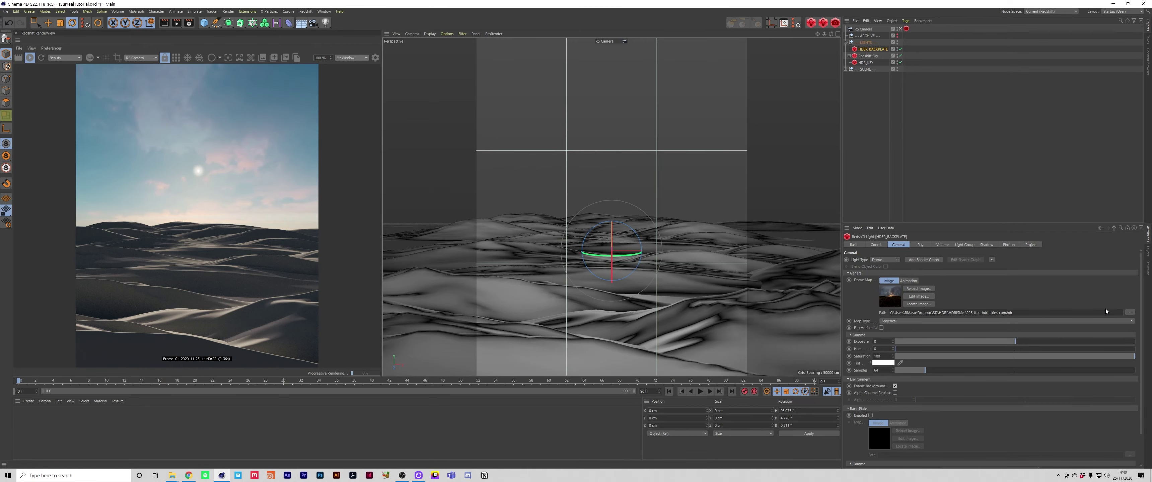
click(623, 268)
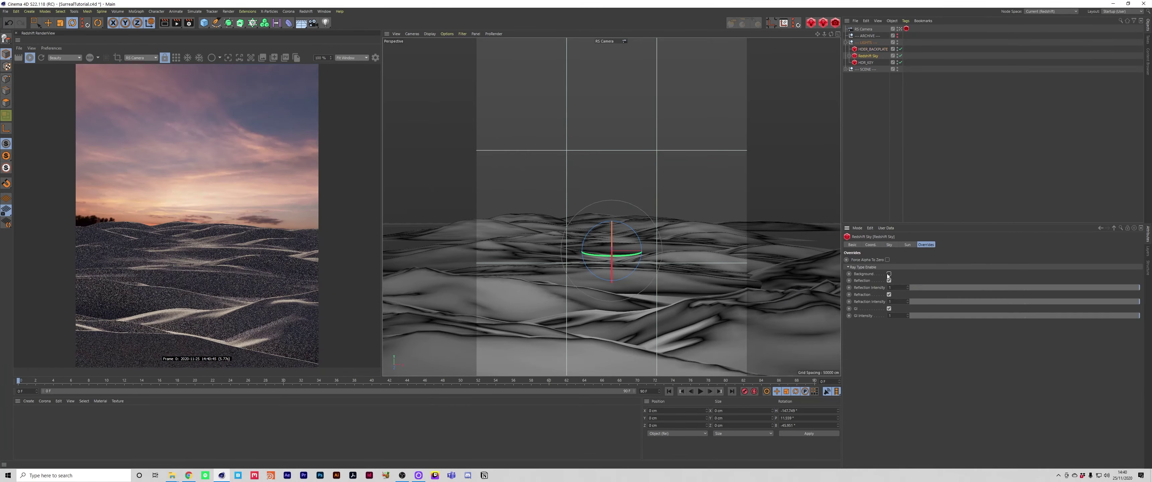
Turn off the Redshift sky's background and rotate the backplate dome to reposition the sunset clouds
click(888, 275)
click(888, 274)
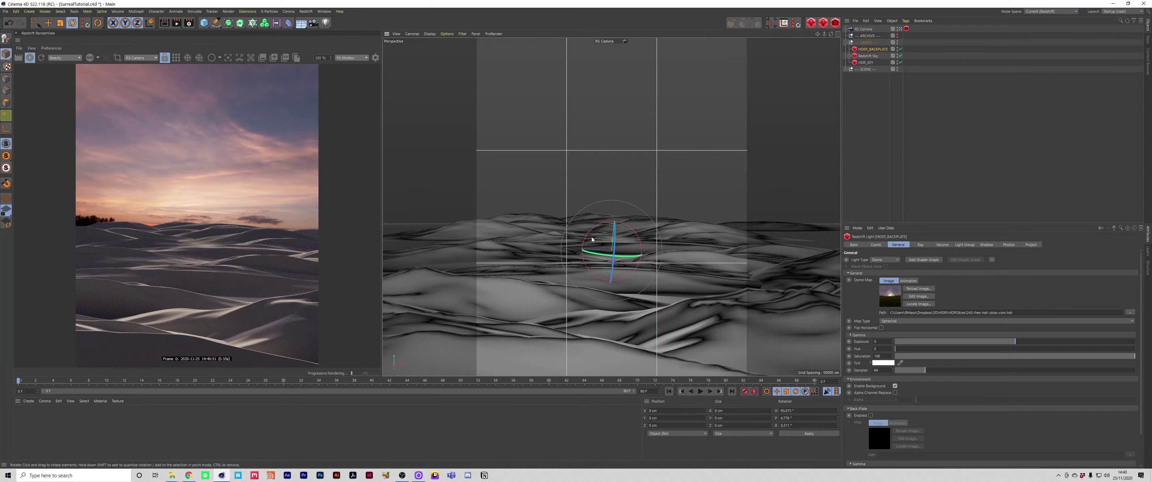
drag(602, 254, 695, 264)
Load a different HDR with an orange cloudy sunset into the backplate dome light
click(1130, 312)
click(190, 476)
click(192, 477)
click(1130, 312)
double_click(580, 255)
click(820, 211)
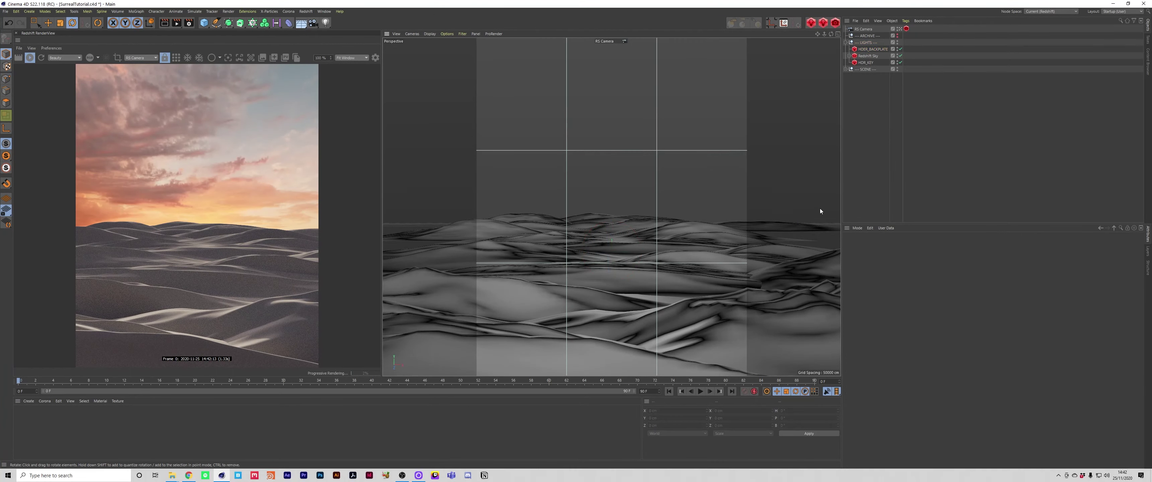
Add a sphere and move it back behind the landscapes using the four-view layout
click(204, 23)
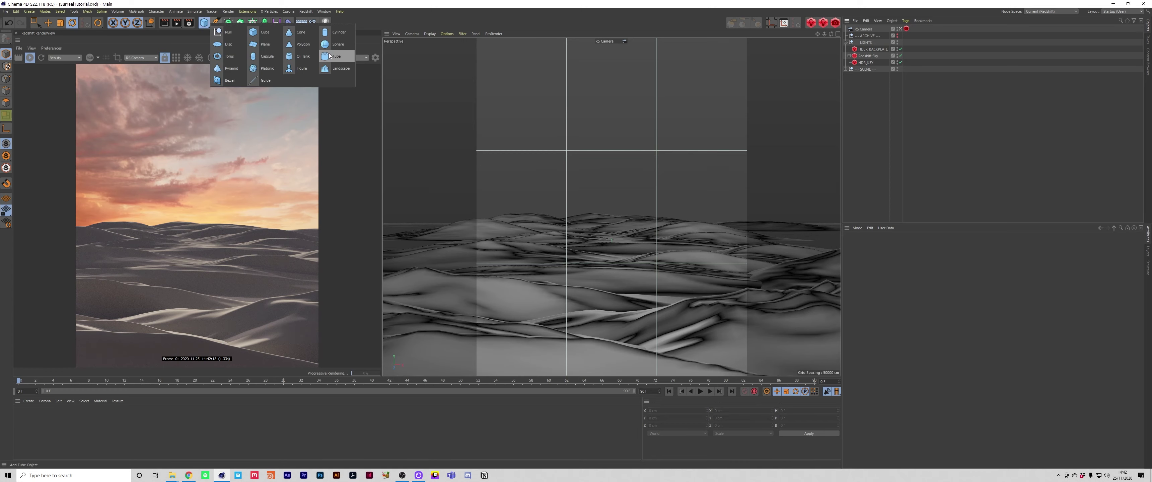
click(336, 46)
middle_click(617, 219)
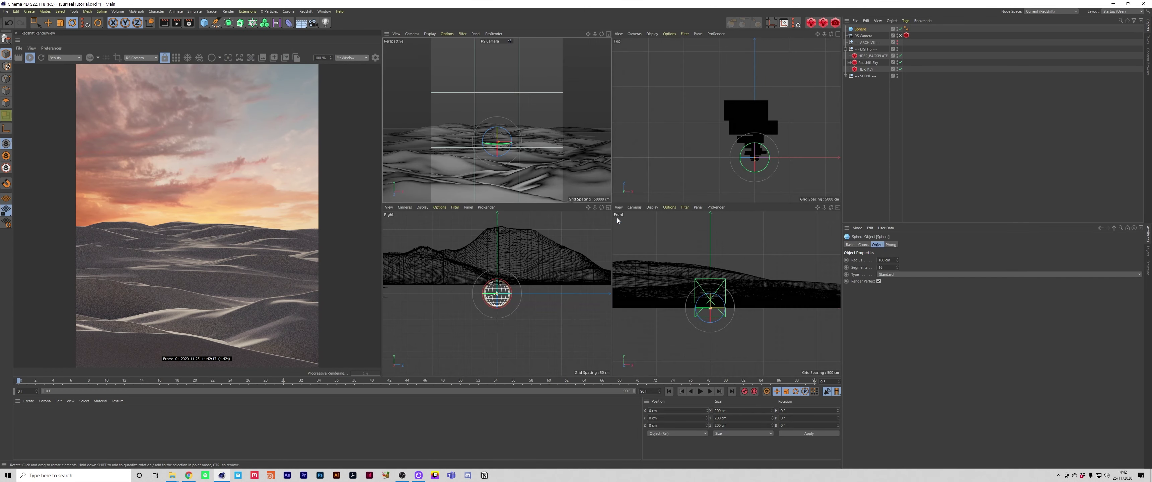
key(e)
scroll(716, 169, down, 3)
drag(739, 153, 739, 117)
Scale the sphere up to about 20,600 cm across and raise it so it rises above the dune horizon
key(t)
drag(541, 143, 601, 143)
drag(733, 169, 885, 169)
key(e)
drag(711, 295, 716, 211)
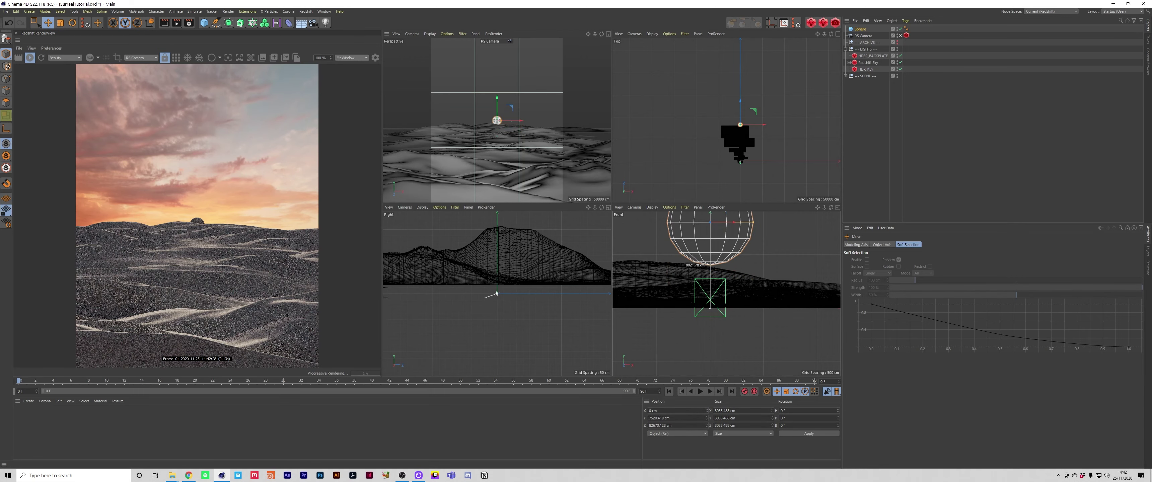
key(t)
drag(738, 175, 807, 174)
Set the sphere's segments to 32
click(847, 21)
click(847, 21)
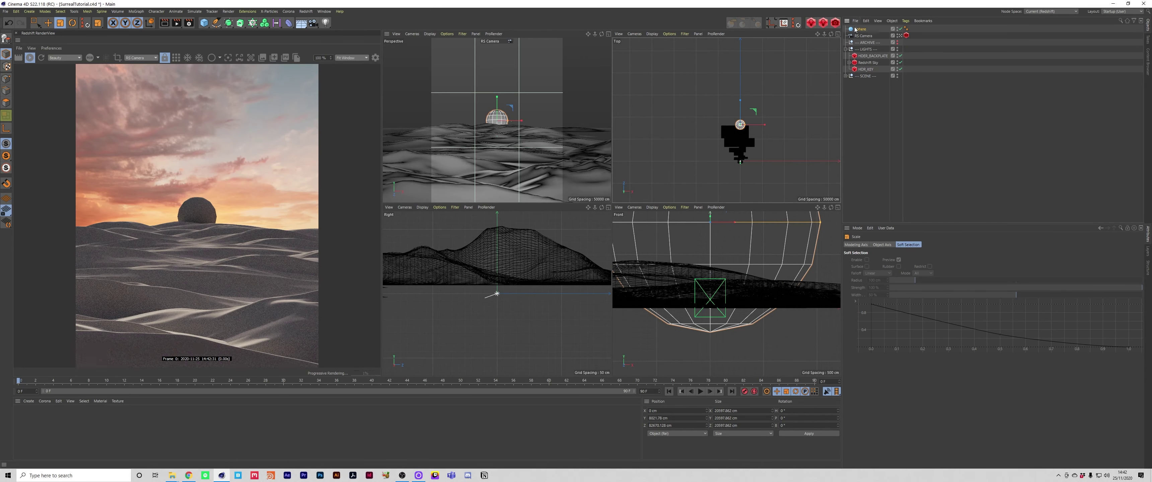
click(860, 29)
text(32)
key(Return)
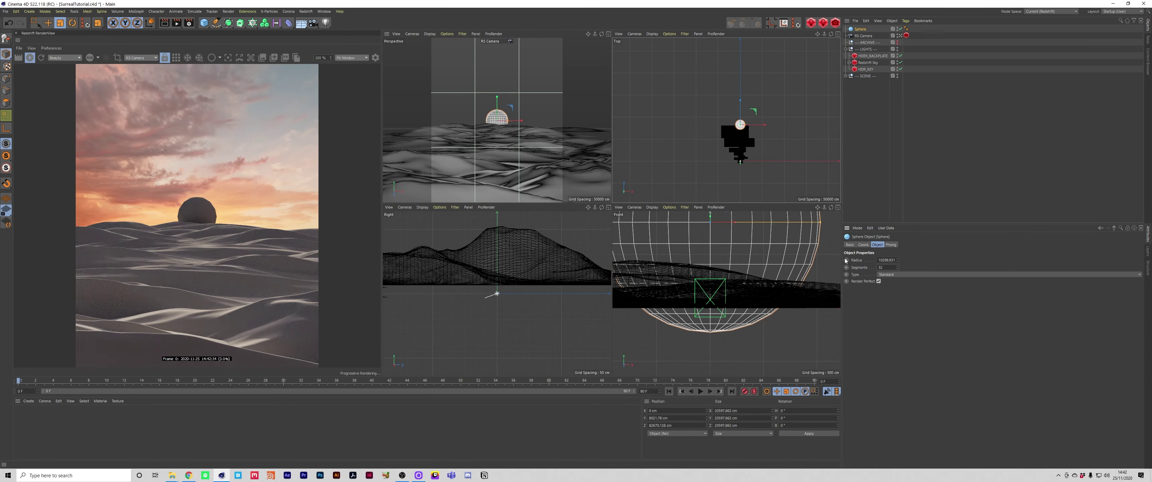
Add a Redshift Object tag to the sphere and move the sphere into the SCENE group
right_click(862, 29)
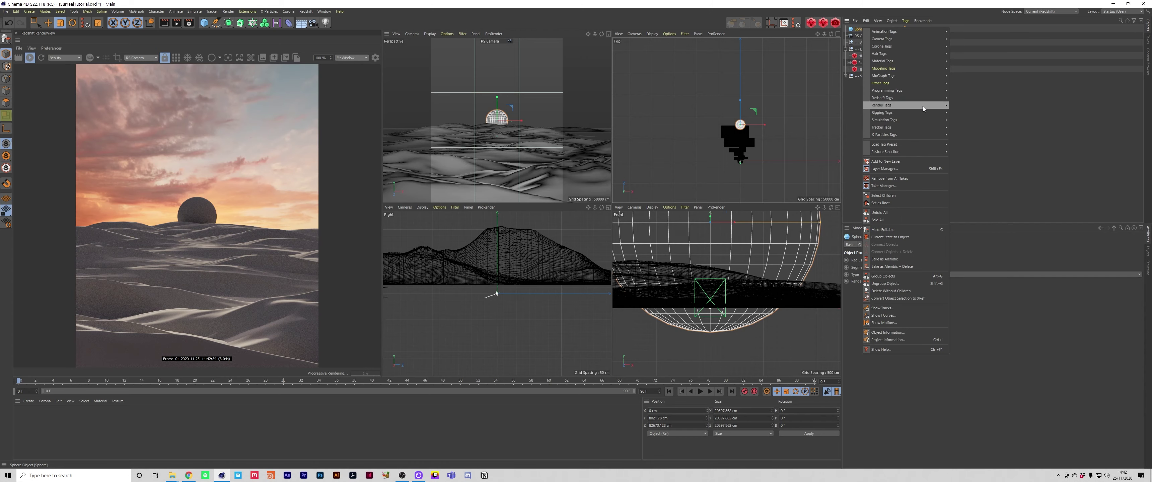
click(954, 105)
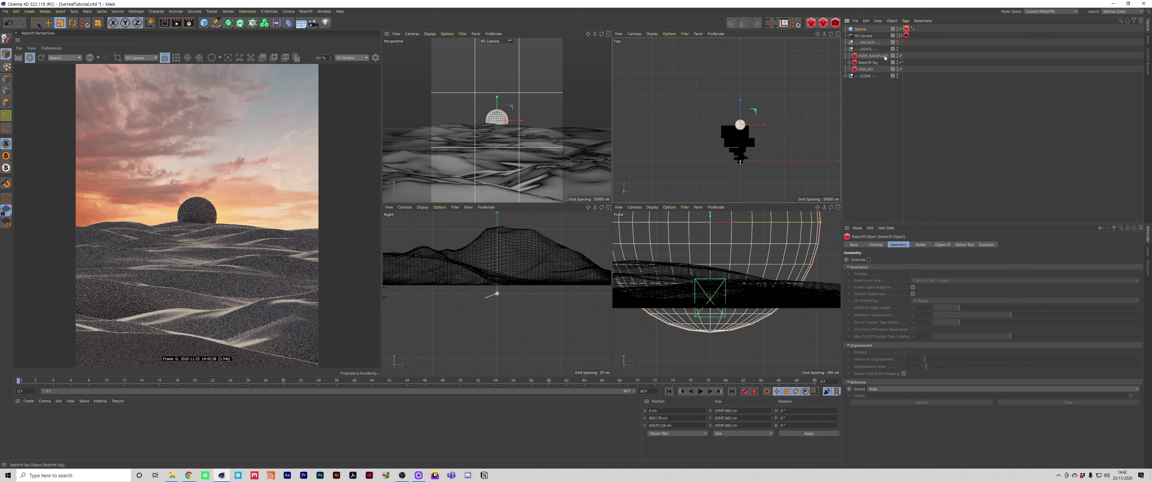
drag(866, 77, 865, 77)
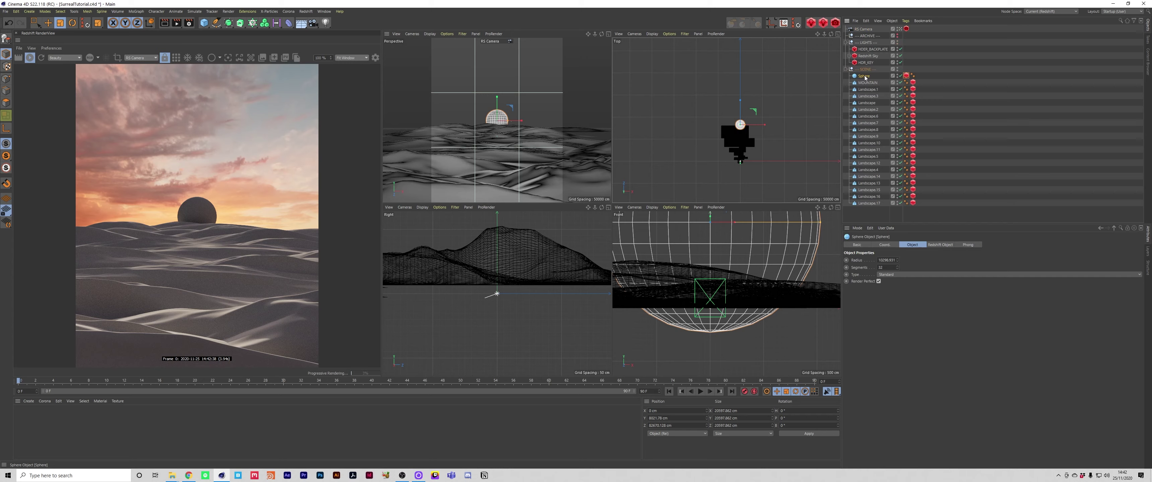
click(977, 92)
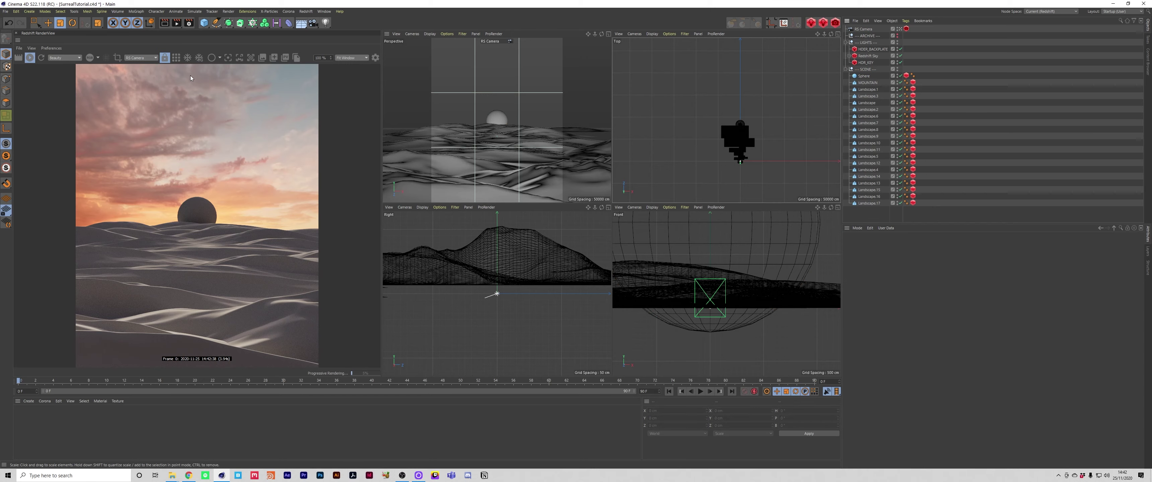
Add a null and parent the MOUNTAIN object and all the landscapes to it
click(204, 24)
click(228, 32)
click(868, 90)
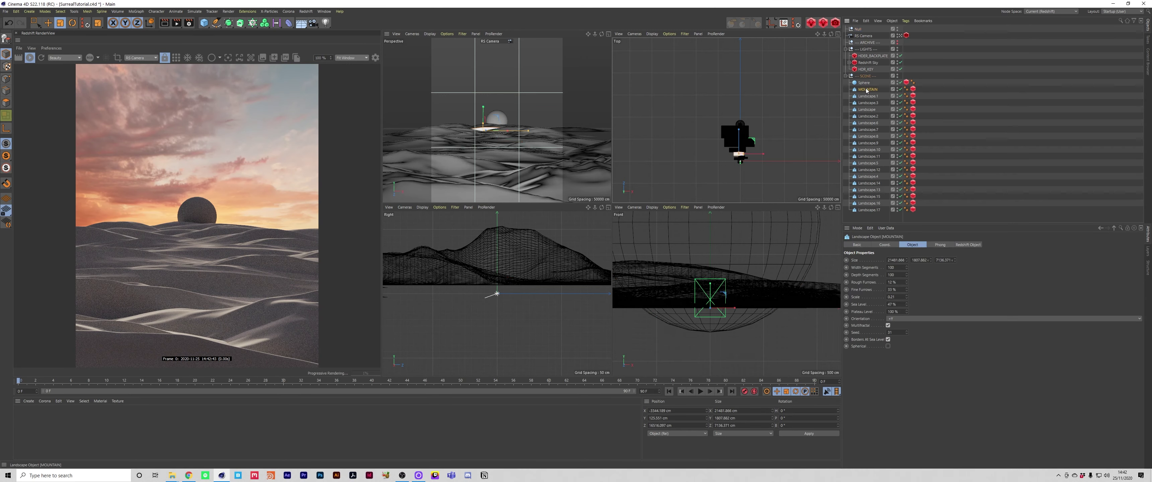
shift+click(870, 210)
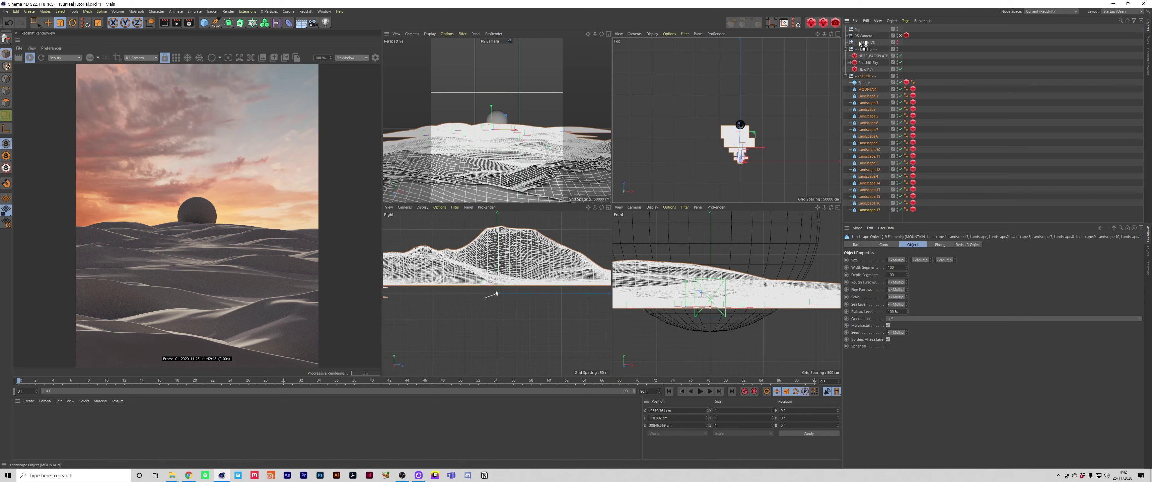
drag(858, 32, 859, 32)
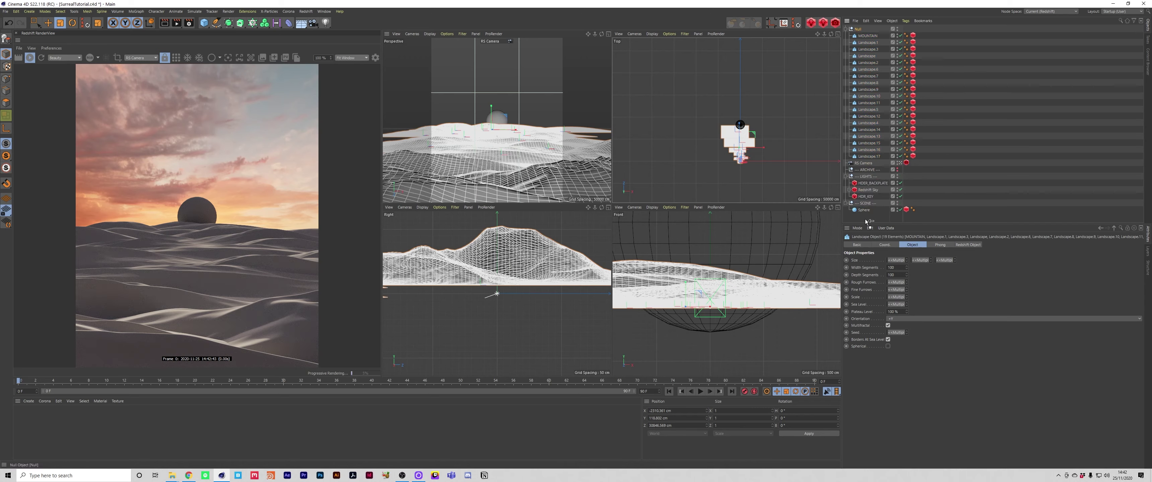
Move the null with the landscapes into the SCENE group, rename it LANDSCAPES and collapse its hierarchy
drag(866, 222, 866, 213)
double_click(864, 83)
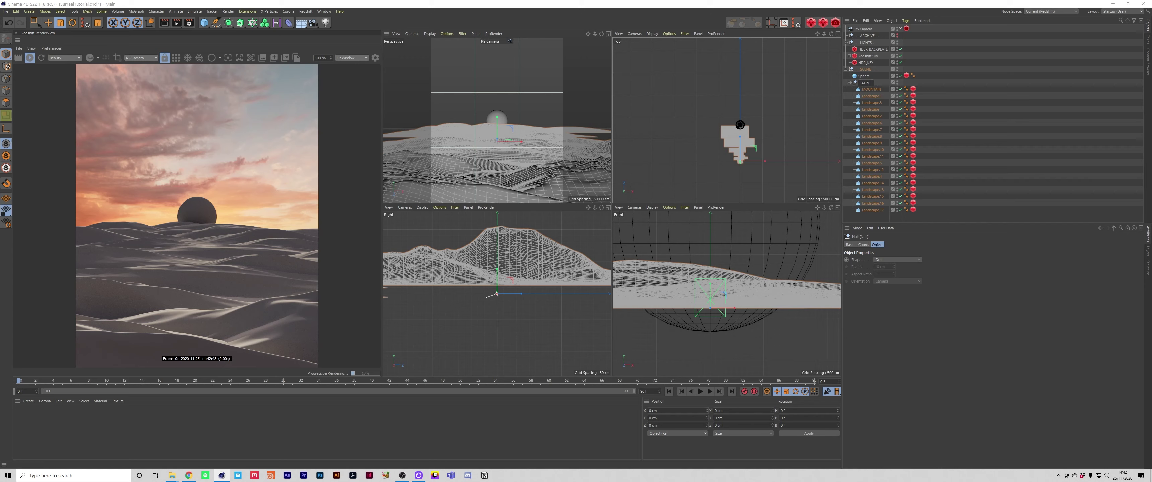
text(LANDSCAPES)
key(Return)
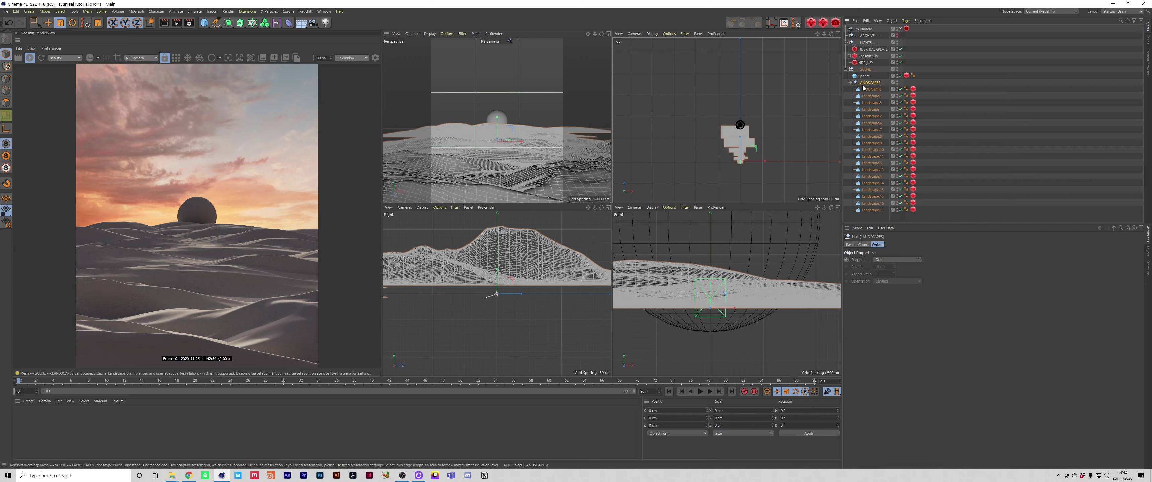
click(849, 83)
click(884, 129)
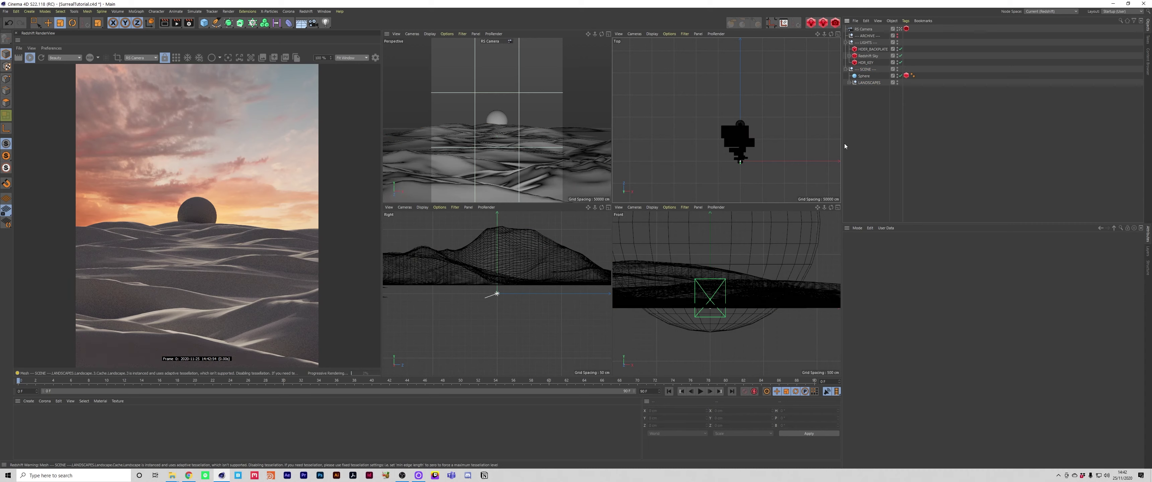
Create a Redshift Incandescent material for the sphere and open its shader graph
click(28, 400)
mouse_move(74, 343)
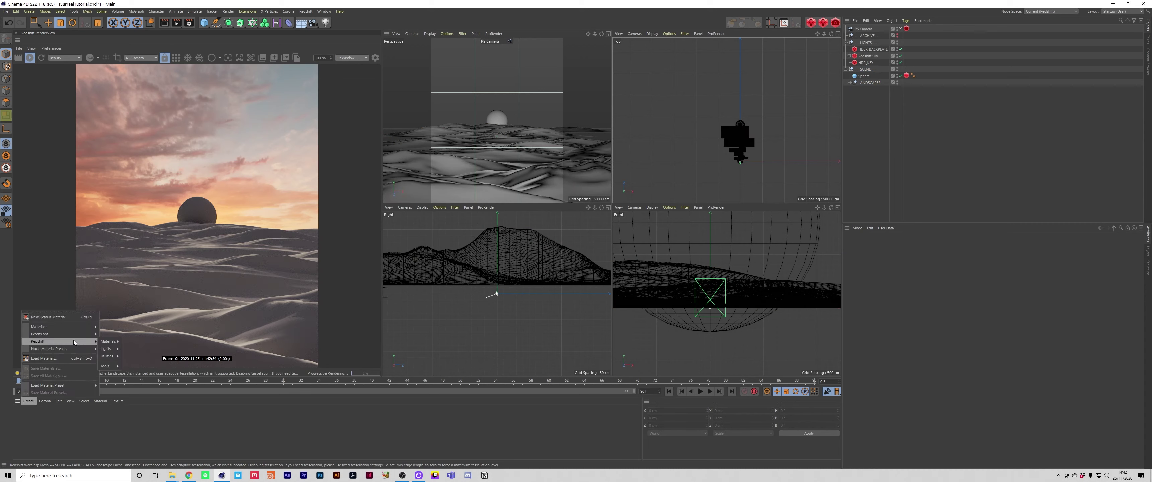
click(136, 379)
drag(218, 20, 652, 100)
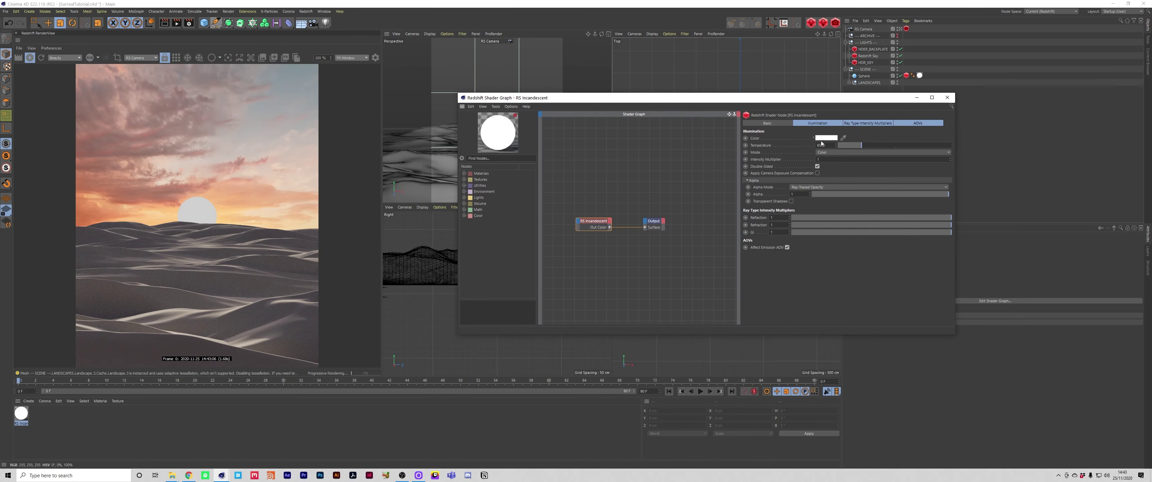
Set the Incandescent material's colour to a light orange and raise its intensity multiplier
click(823, 138)
click(814, 145)
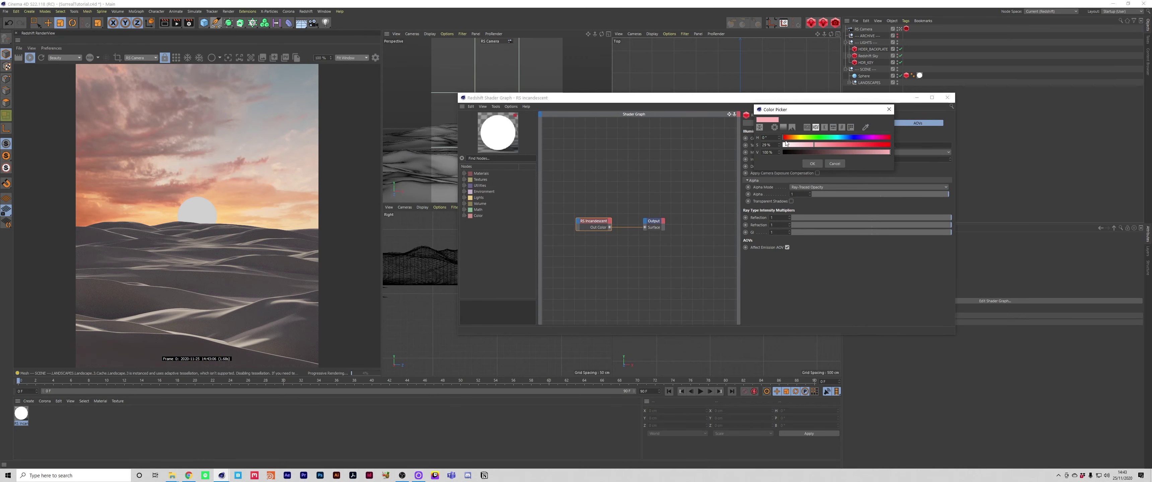
drag(787, 138, 837, 145)
click(812, 163)
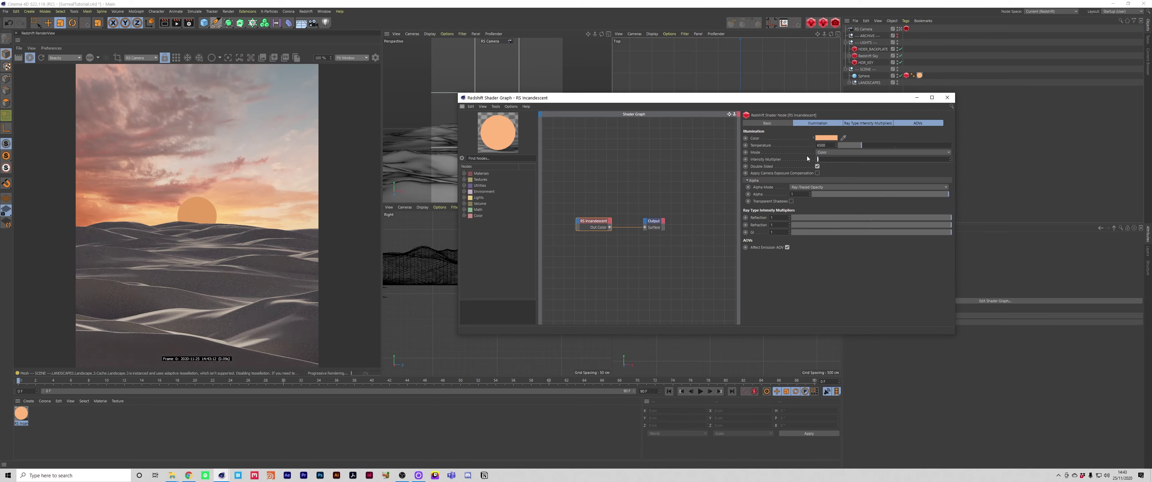
key(BackSpace)
key(Return)
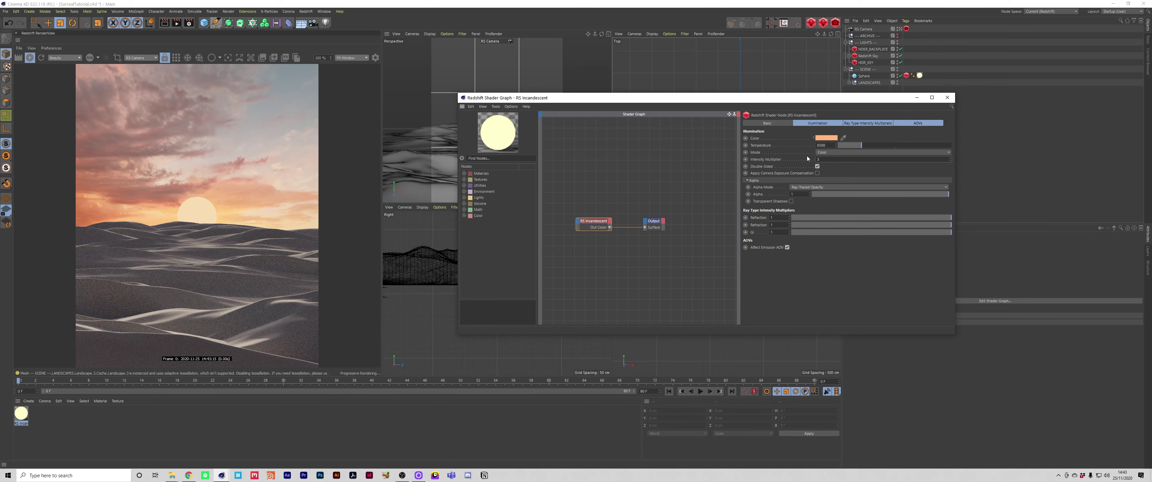
click(947, 98)
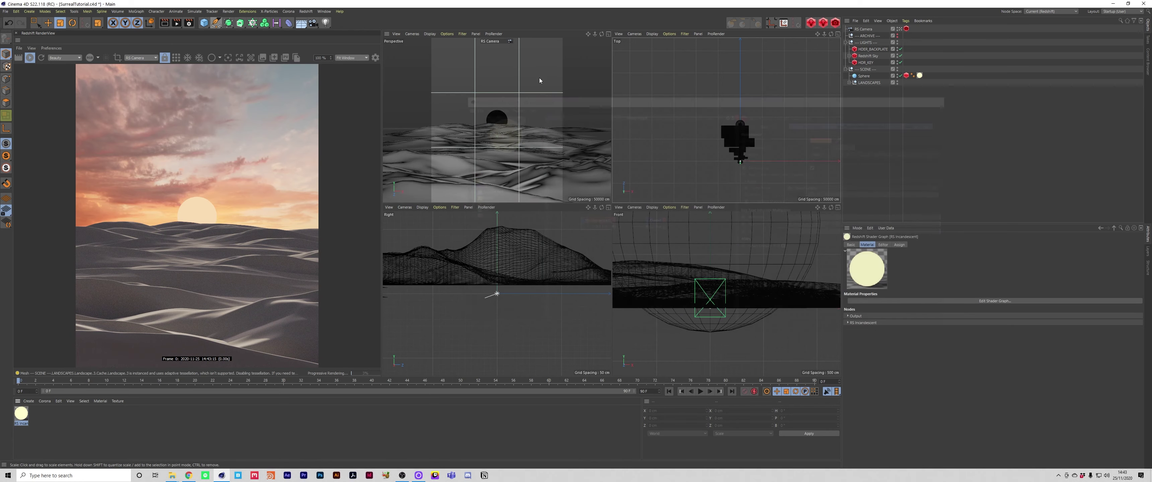
Enable Bloom in the render view's post effects, lowering its threshold and raising its intensity
click(375, 57)
click(362, 180)
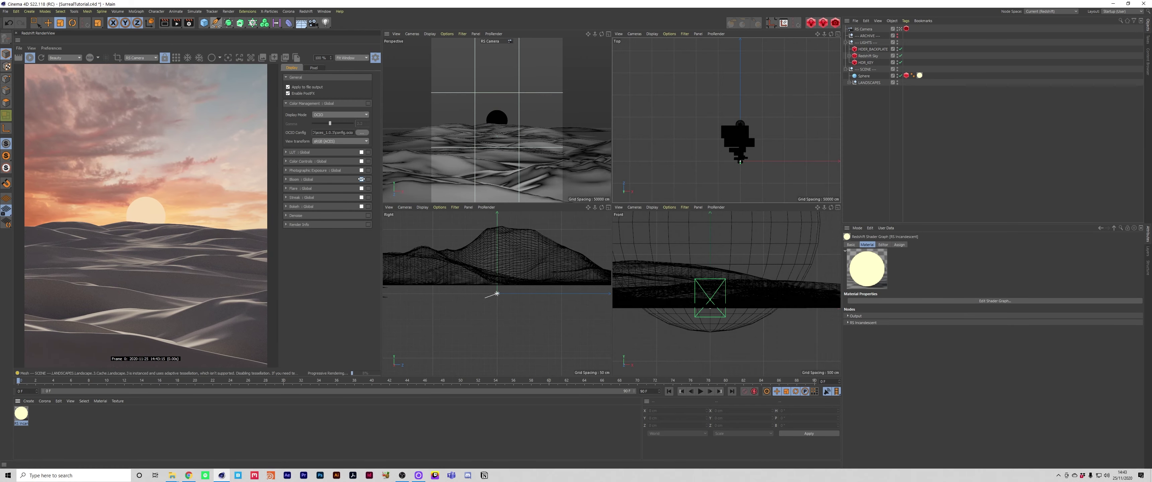
click(288, 180)
drag(329, 190, 320, 191)
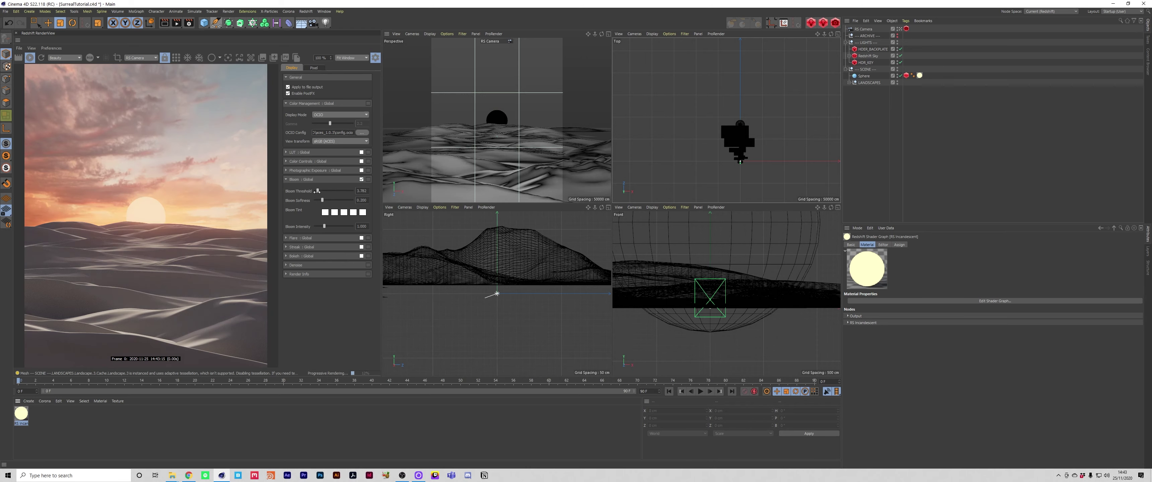
drag(327, 227, 340, 226)
click(375, 57)
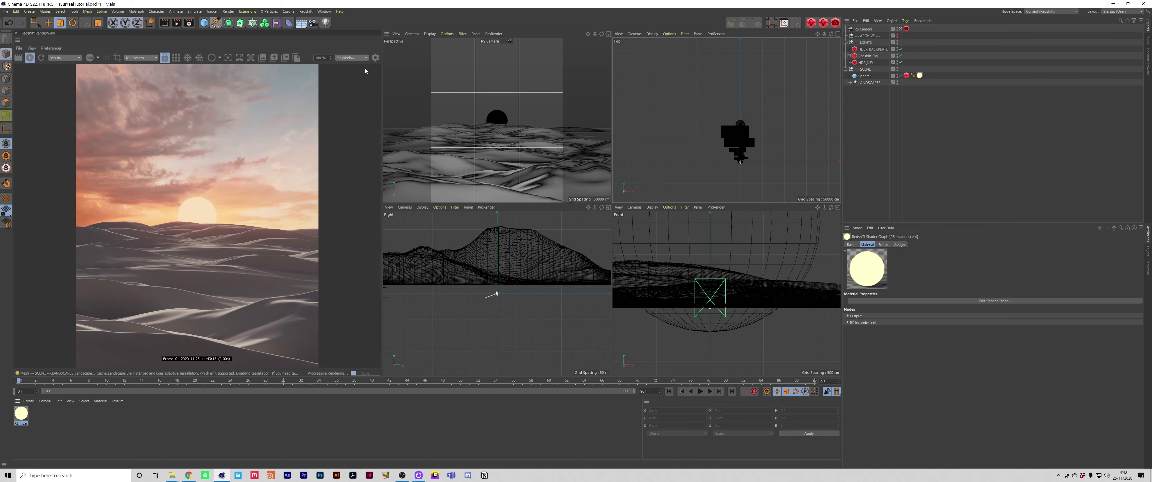
Add an RS Ramp node to the Incandescent material's shader graph and connect it to the RS Incandescent colour input
double_click(21, 414)
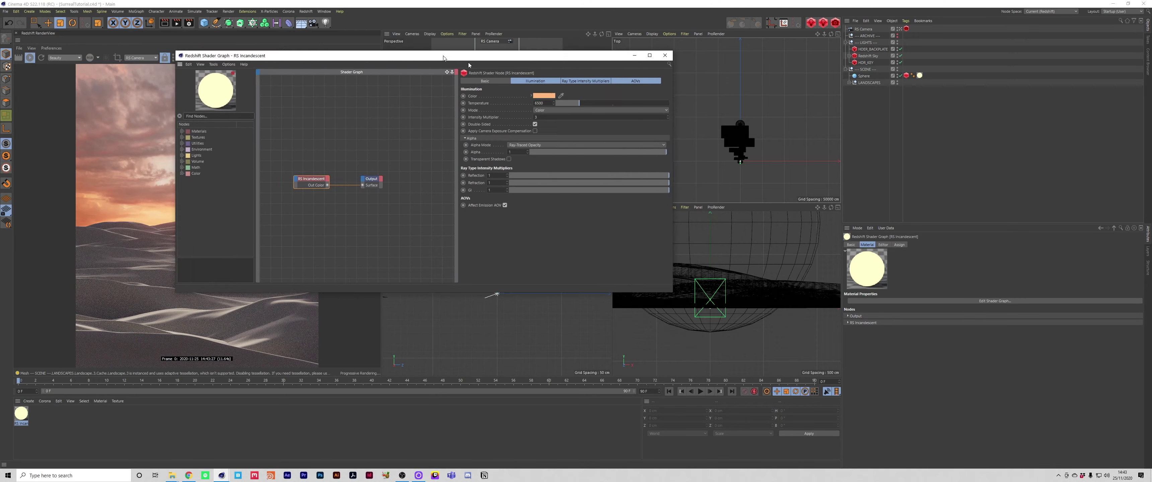
double_click(618, 265)
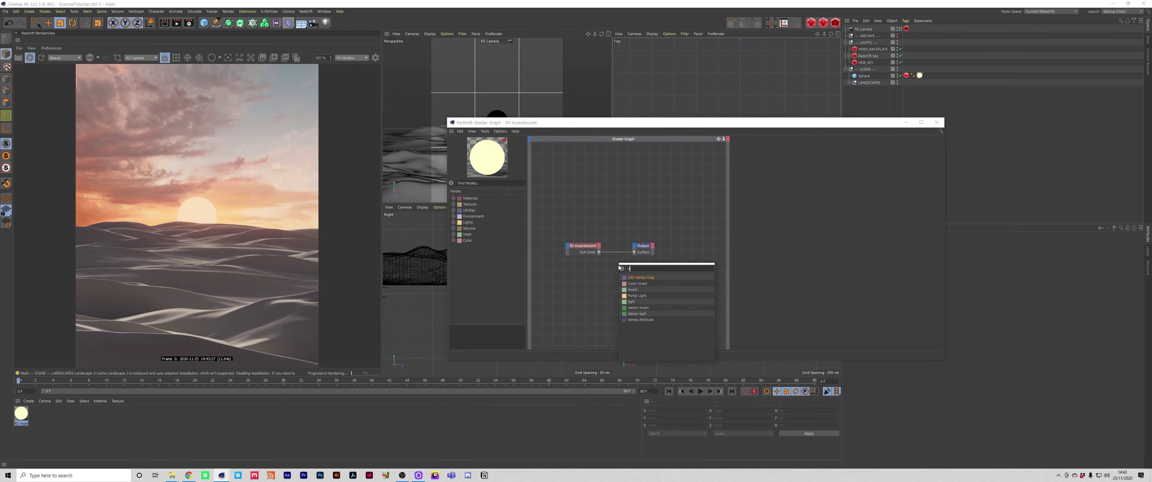
text(ramp)
key(Return)
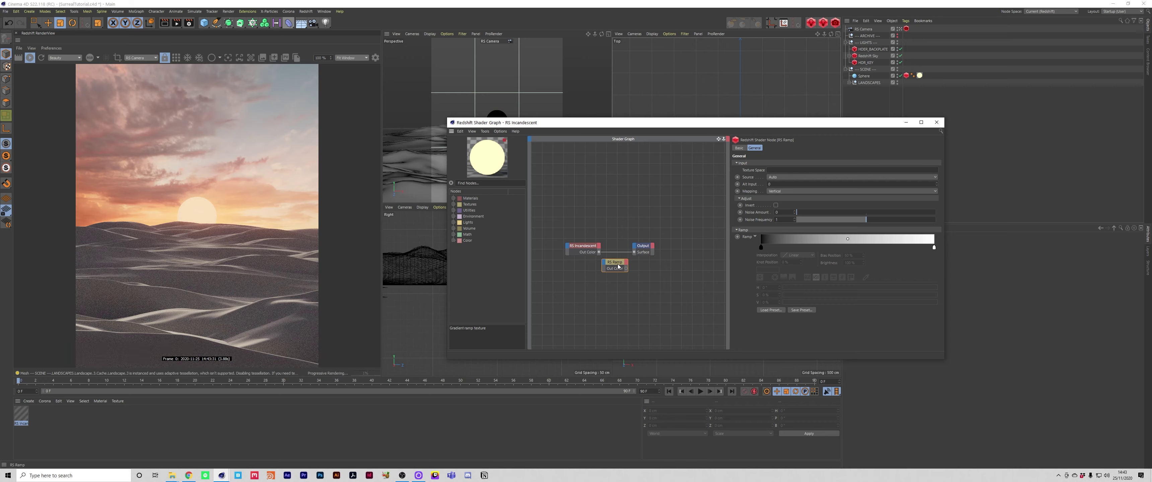
drag(618, 264, 548, 279)
drag(566, 250, 567, 252)
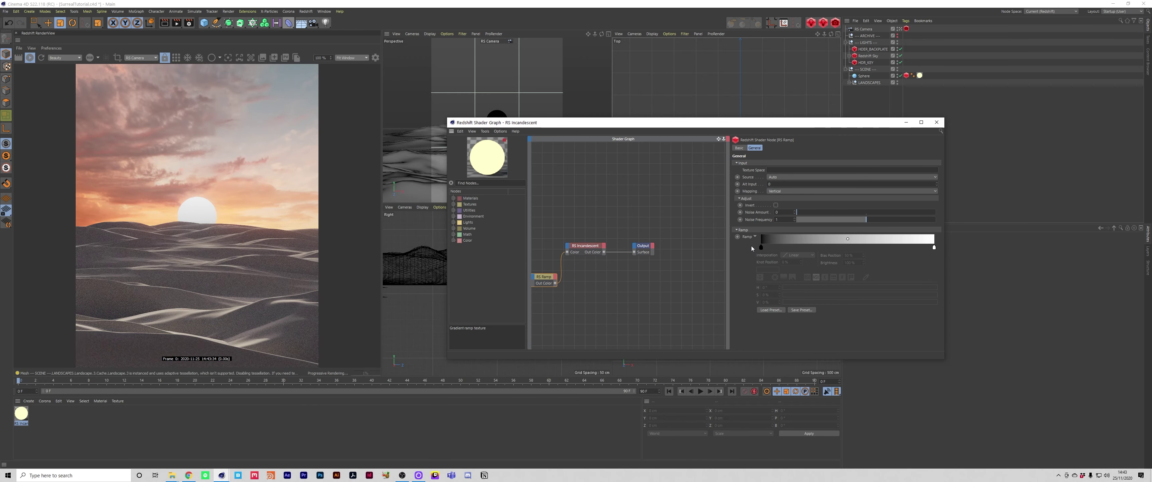
Shift the ramp's black knot inward and recolour it deep red with a hue of 11°
drag(761, 247, 839, 272)
double_click(810, 249)
click(771, 255)
click(832, 269)
click(798, 281)
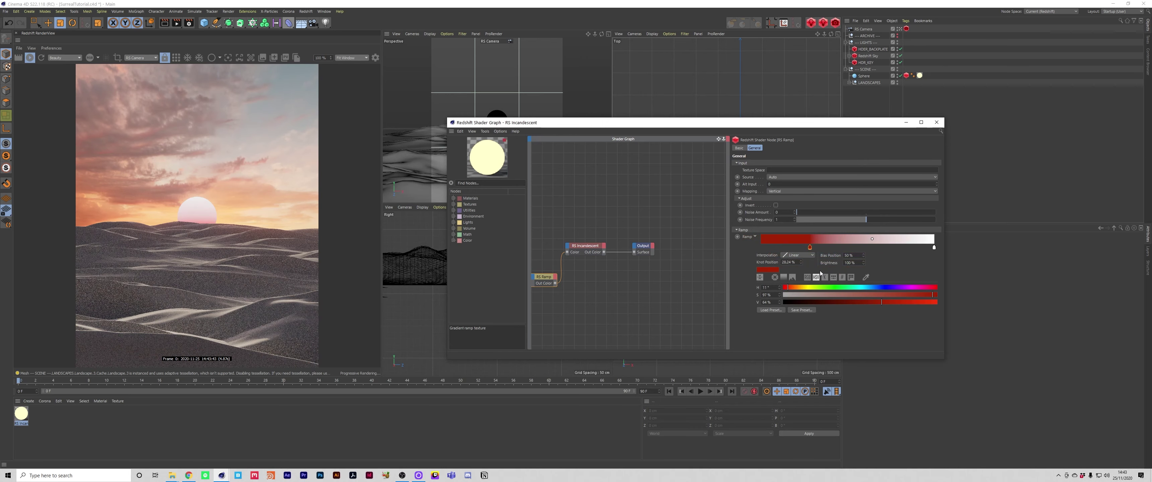
Recolour the ramp's white end knot to a bright orange at 100% value
double_click(934, 248)
drag(944, 264, 974, 265)
click(999, 272)
drag(897, 257, 903, 258)
click(922, 282)
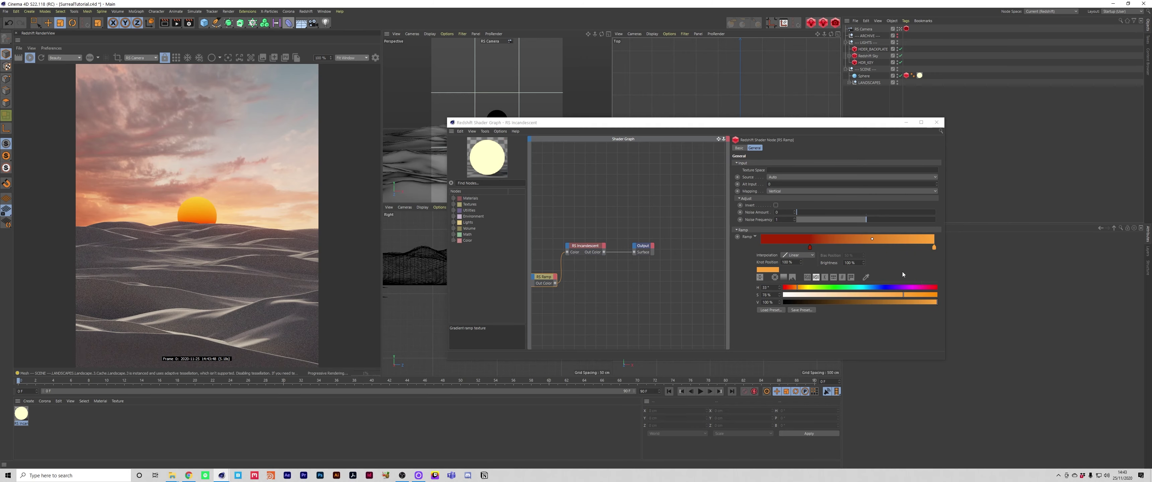
Move the ramp's red knot back to 0% and brighten it to orange-red at 100% value
drag(810, 248, 750, 249)
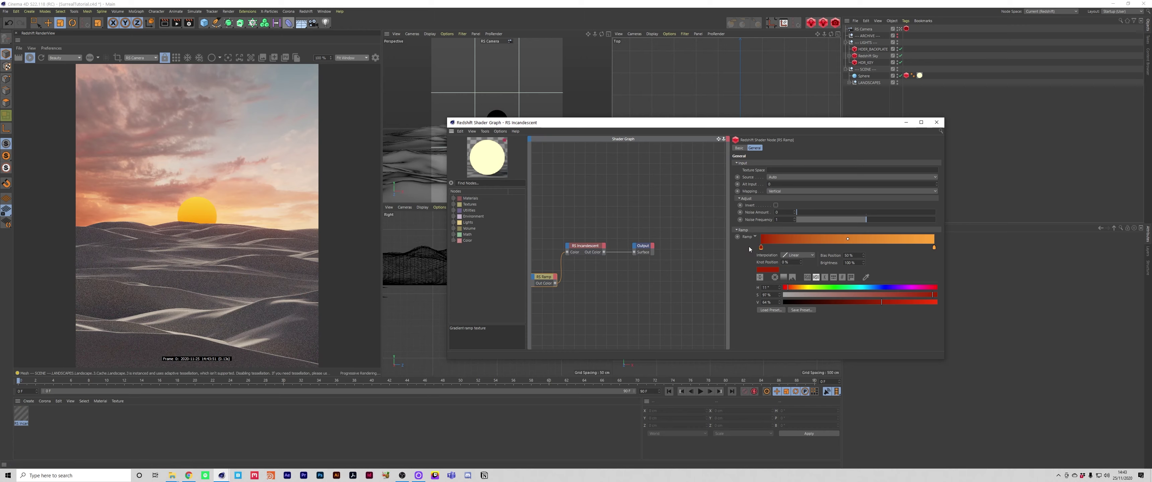
double_click(760, 248)
mouse_move(814, 271)
mouse_down()
mouse_move(832, 270)
mouse_move(791, 269)
mouse_move(807, 267)
mouse_up()
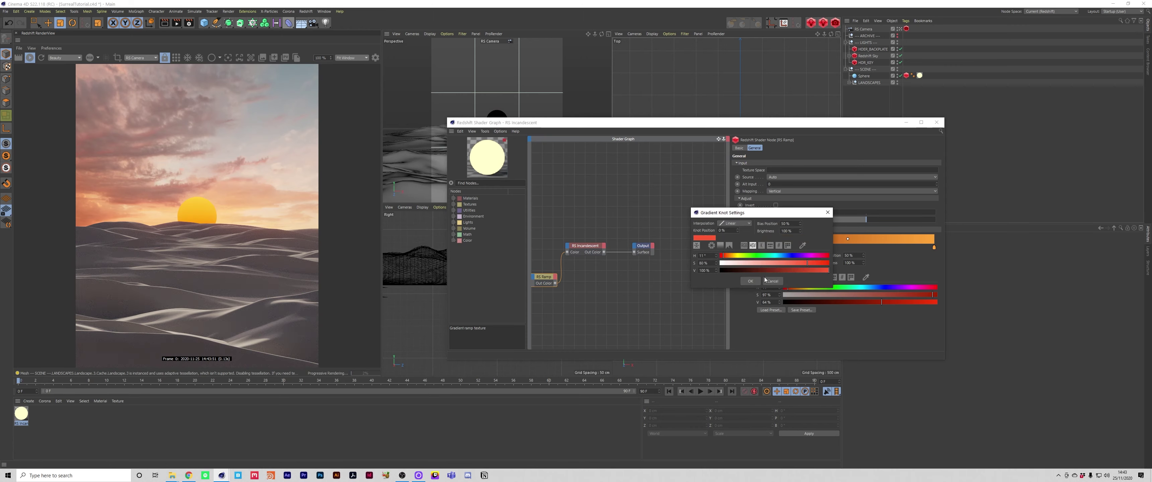
click(751, 281)
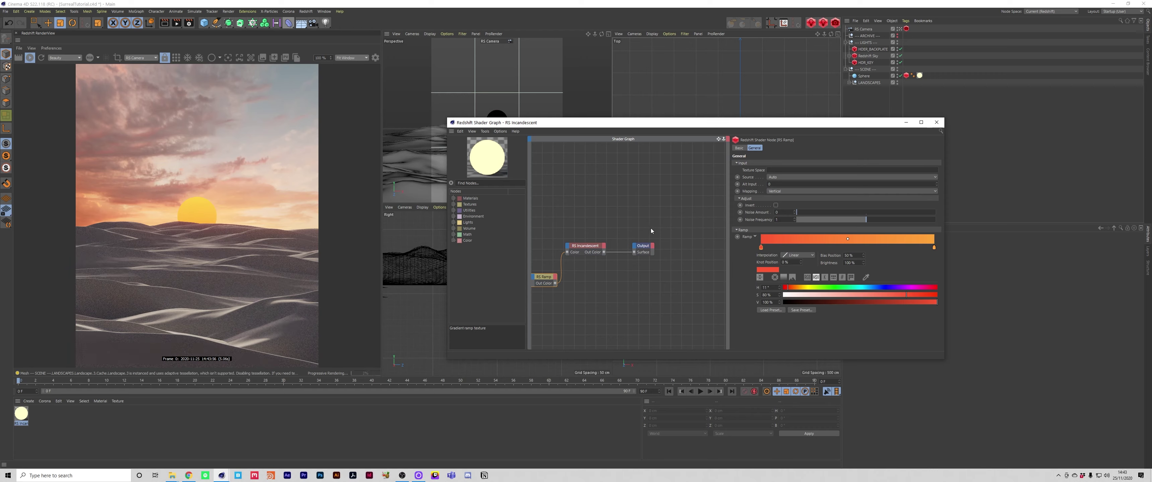
Set the RS Incandescent node's intensity multiplier to 10 and close the shader graph
click(578, 248)
click(815, 186)
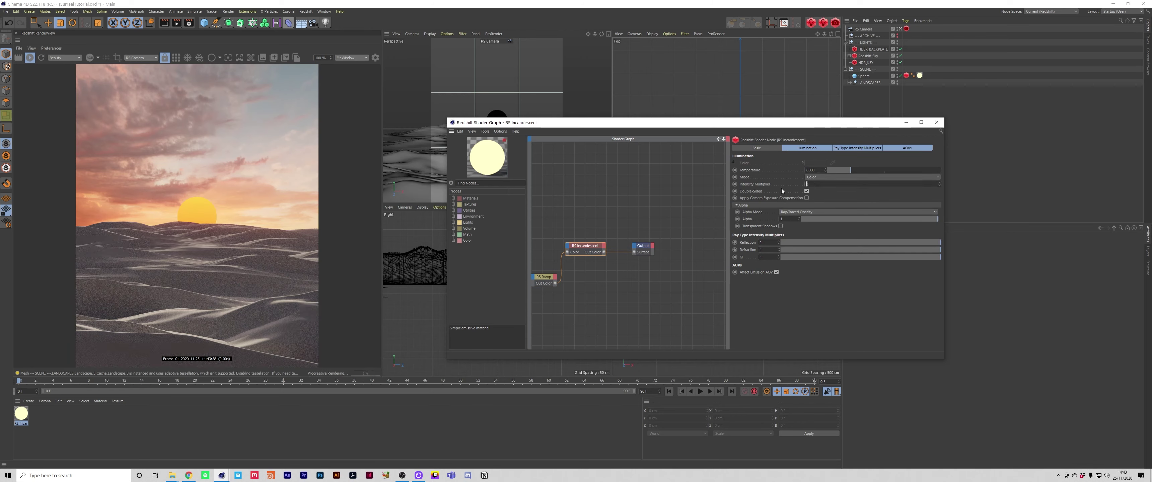
text(10)
key(Return)
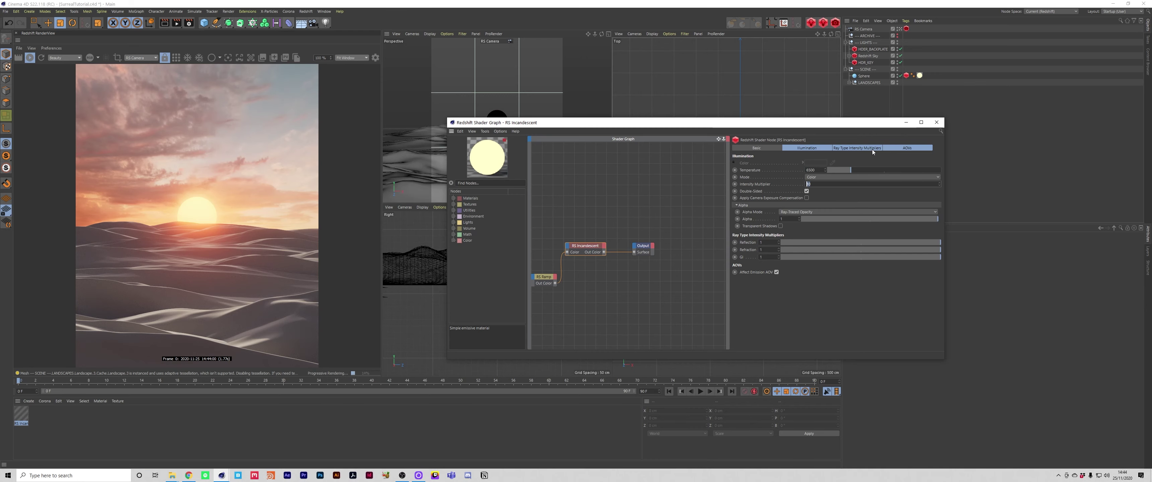
click(936, 122)
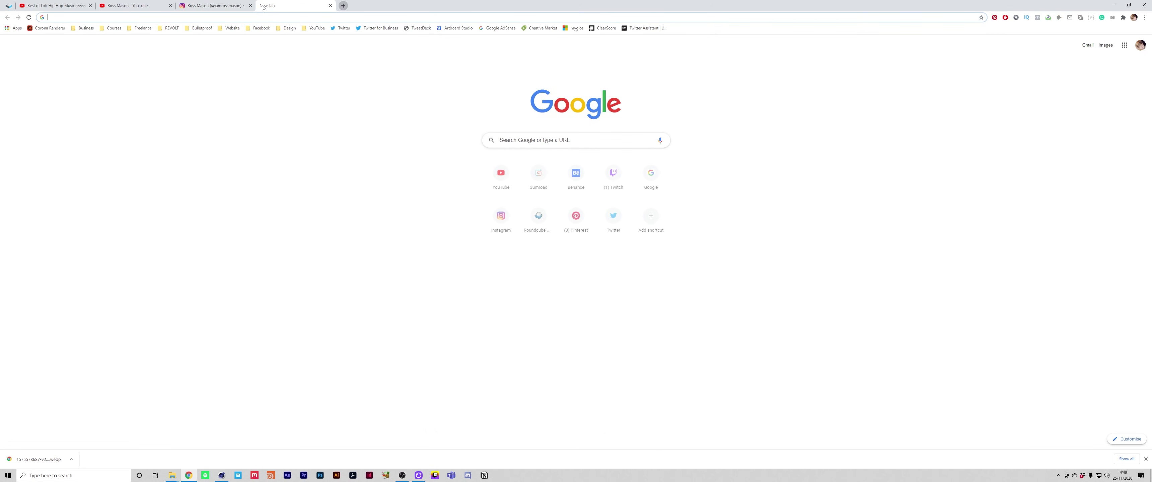
Switch to the Chrome browser, search for "hdriskies" and open the HDRI-Skies website
text(h)
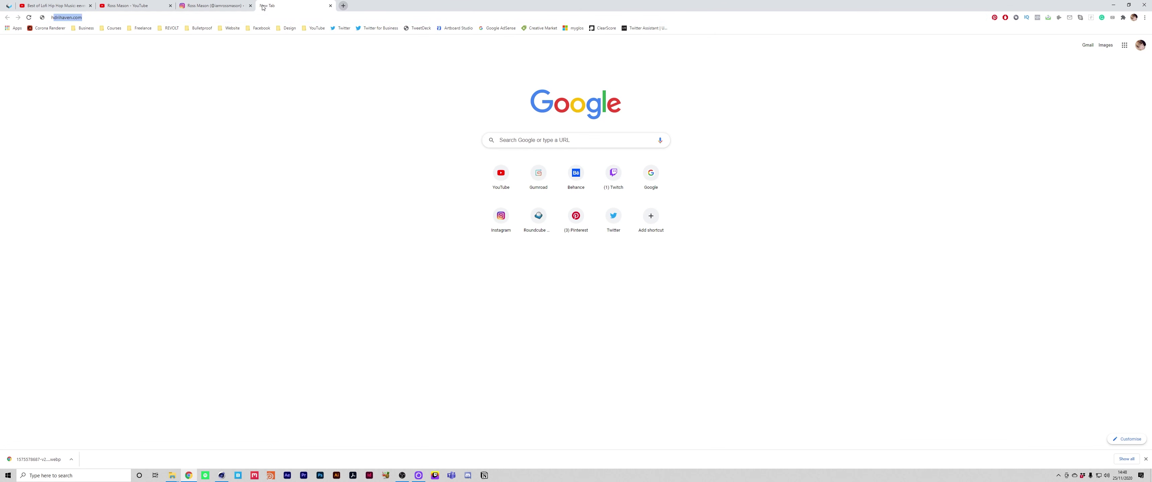
text(driskies)
key(Return)
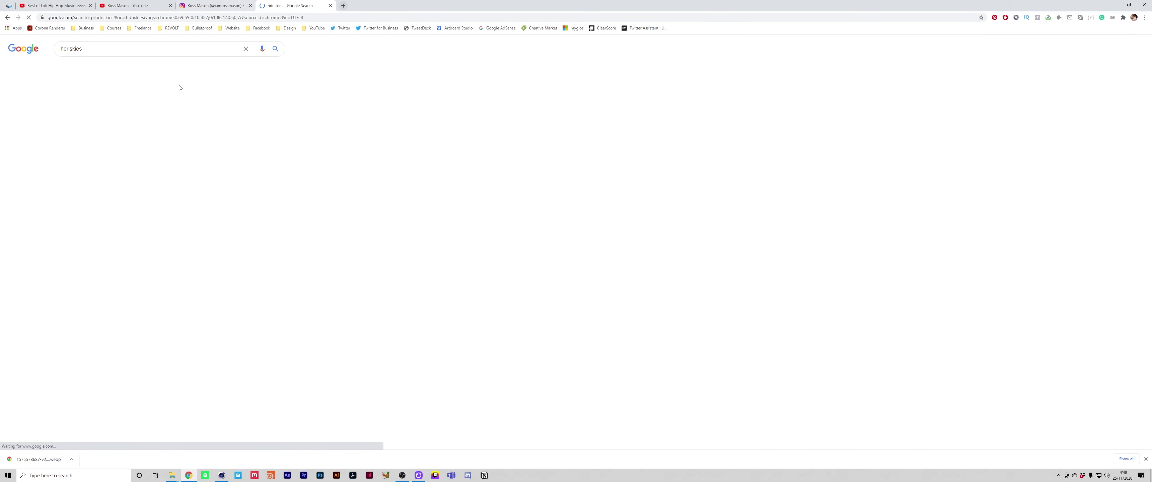
click(84, 118)
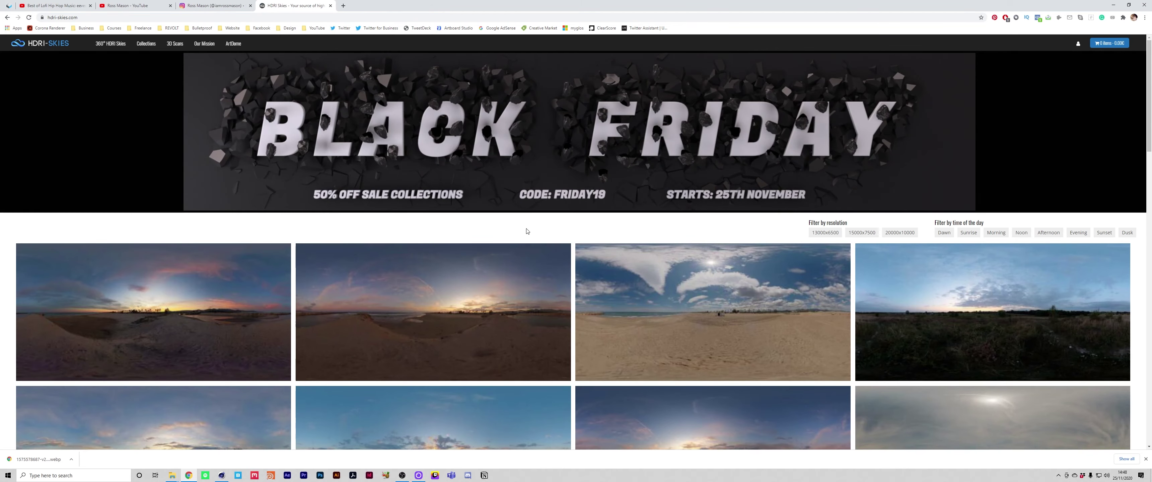
Open the 360° HDRI Skies category and filter it by the Sunset time of day
scroll(527, 231, down, 1)
scroll(527, 231, up, 1)
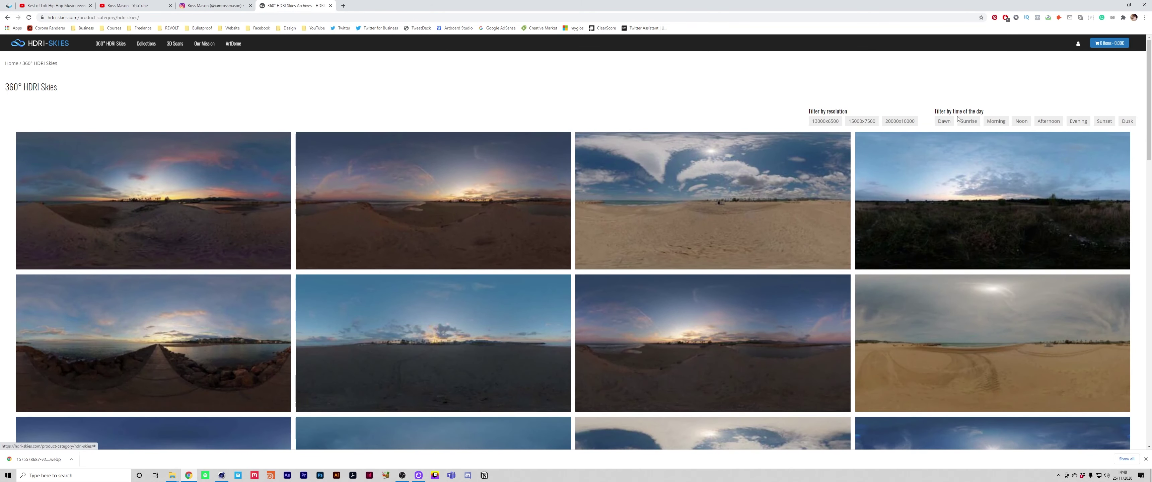
click(1103, 122)
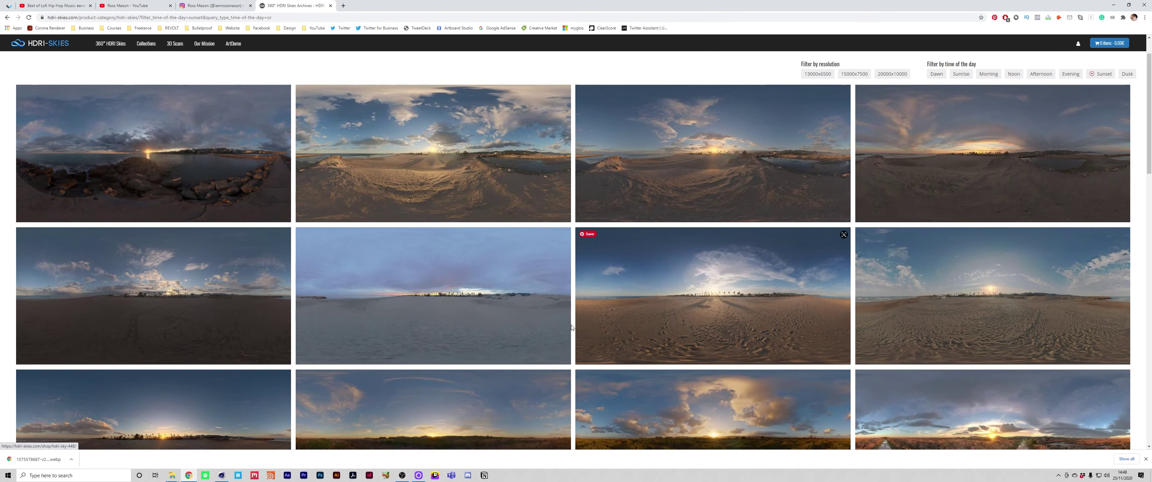
Switch from the HDRI sky gallery to Cinema 4D and load 385-free-hdri-skies-com.hdr into the HDRI backplate dome light without making a project copy
scroll(566, 328, down, 3)
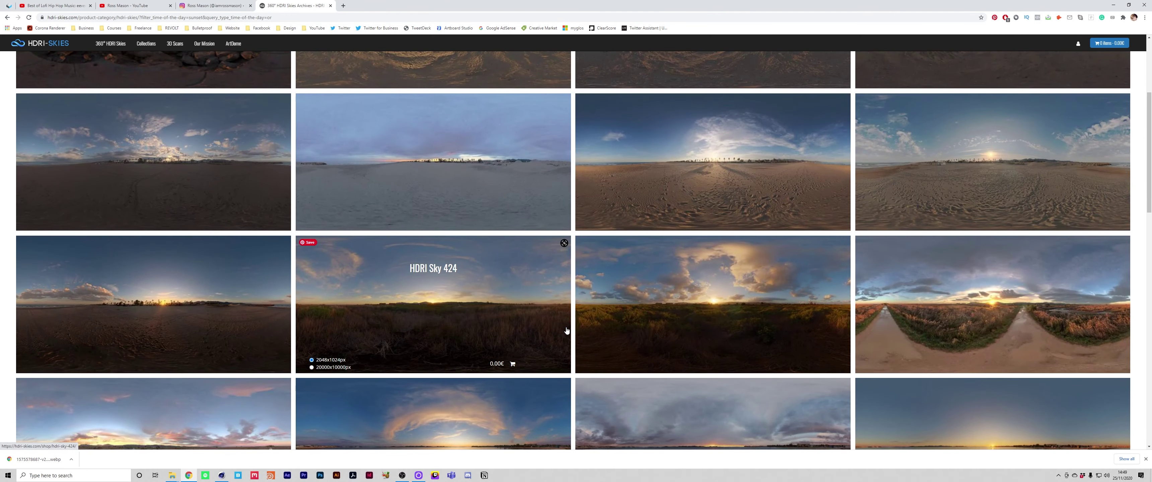
scroll(566, 331, down, 2)
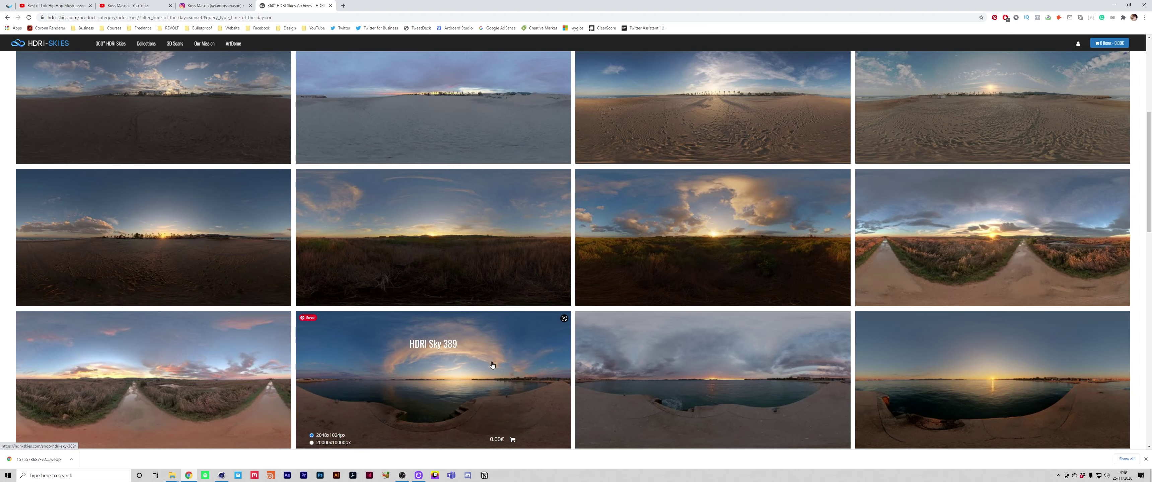
scroll(1013, 349, down, 1)
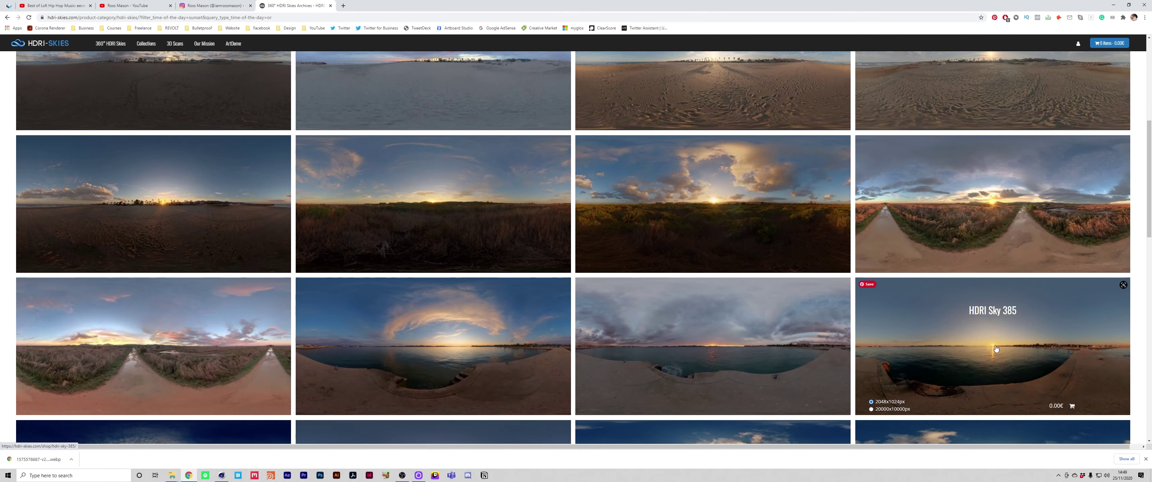
click(221, 476)
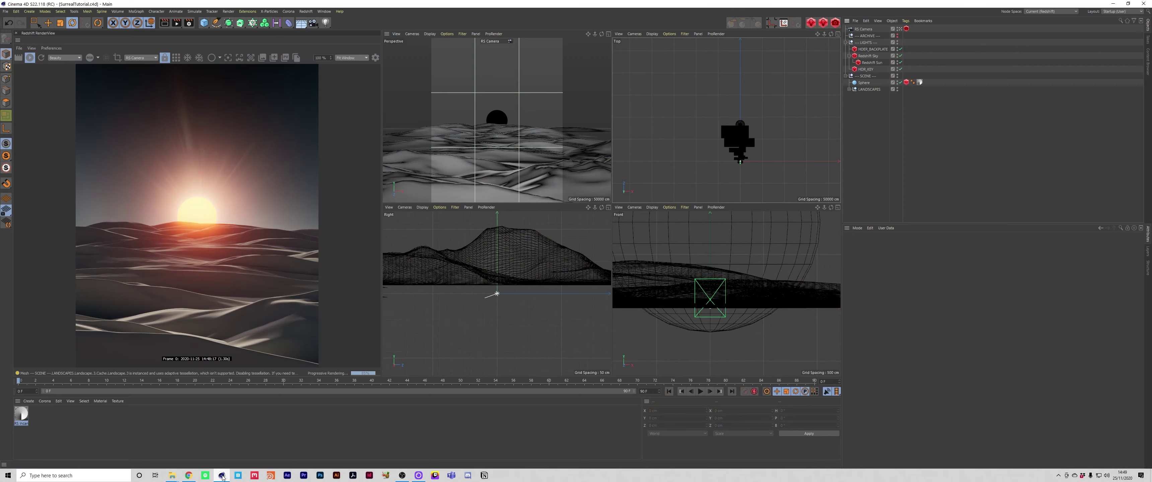
middle_click(476, 81)
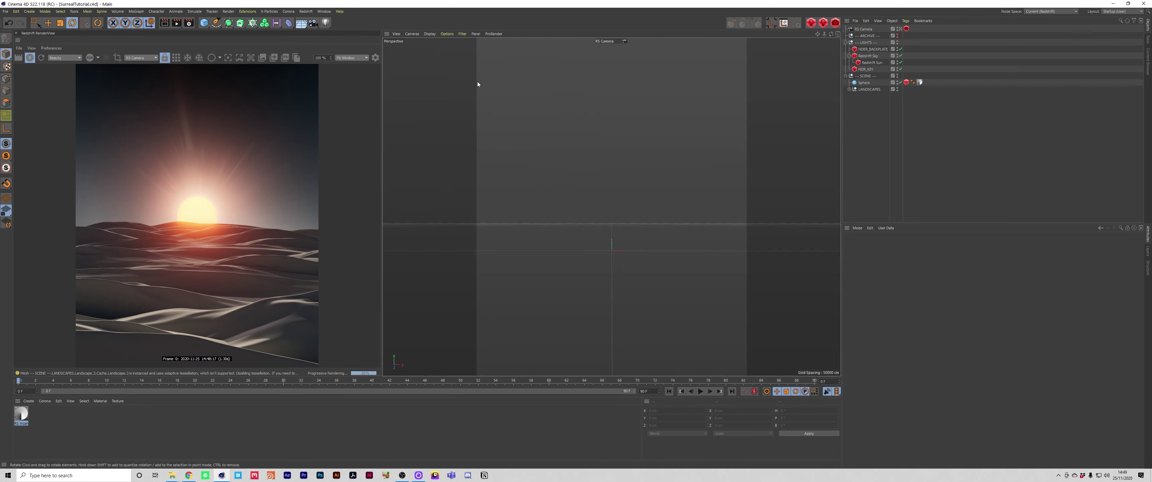
click(872, 49)
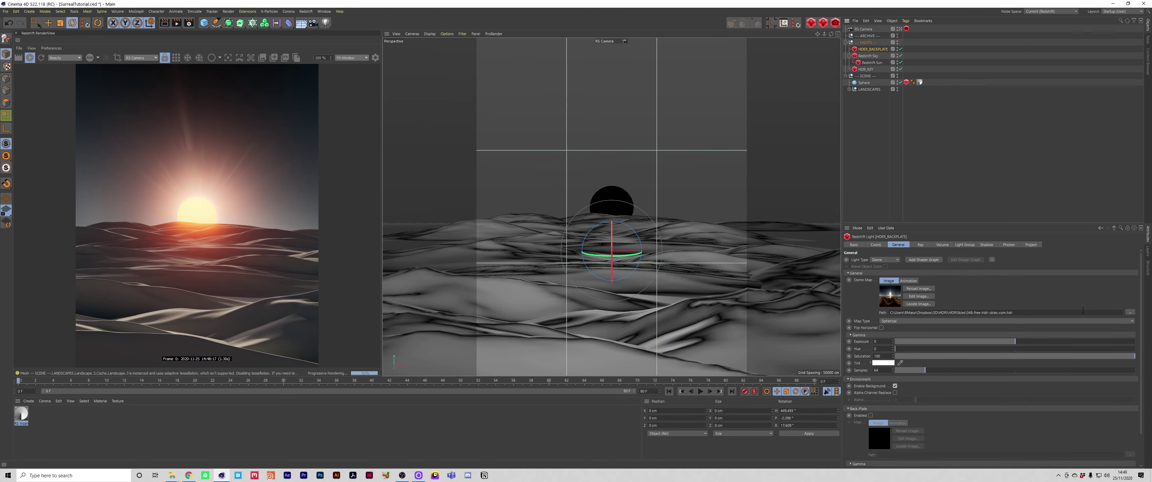
click(1131, 312)
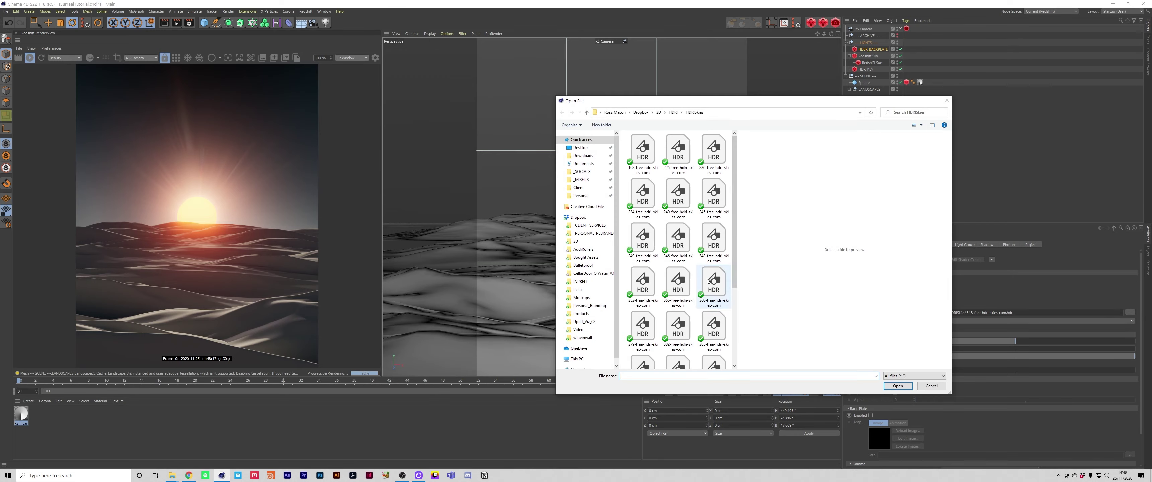
scroll(730, 283, down, 3)
double_click(717, 277)
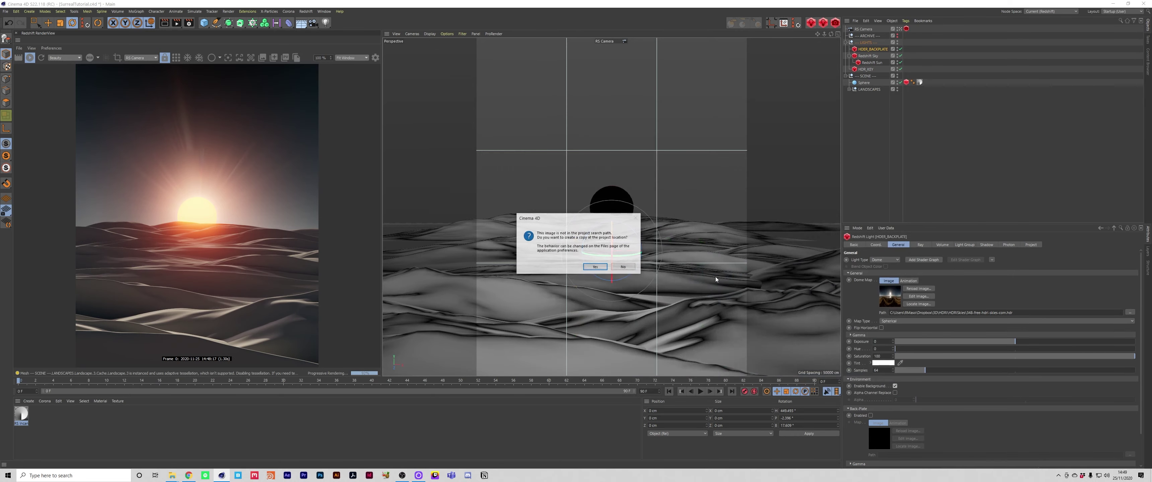
click(623, 267)
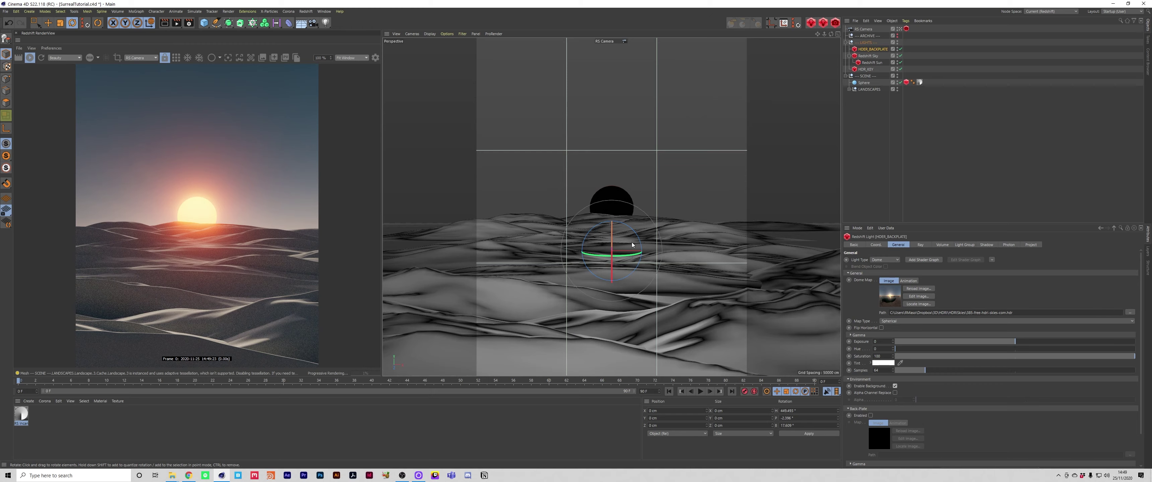
Rotate the backplate dome light to place its sunset glow behind the dunes, resetting pitch and bank to 0° before a slight final tilt
drag(622, 244, 623, 253)
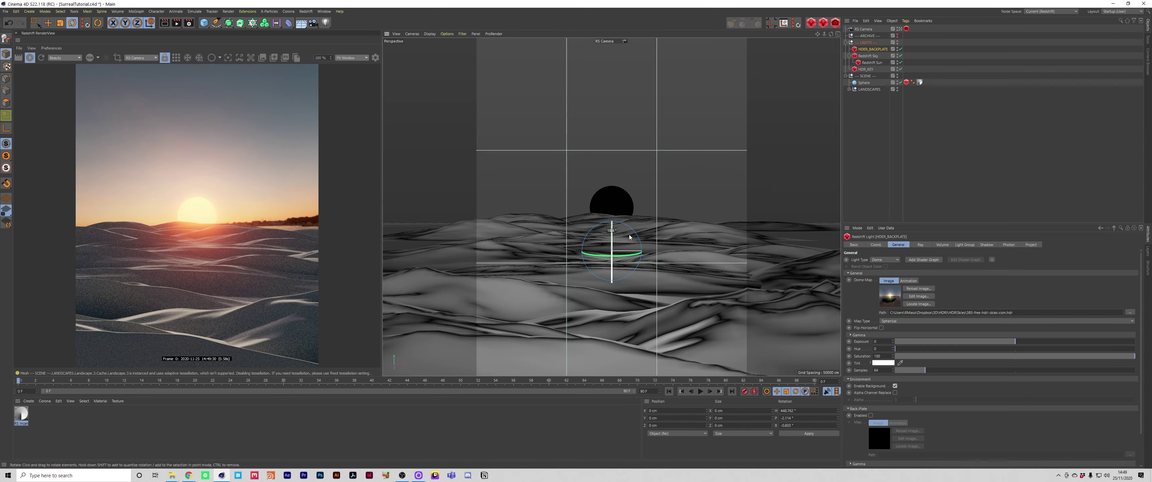
drag(632, 230, 633, 230)
drag(798, 418, 727, 407)
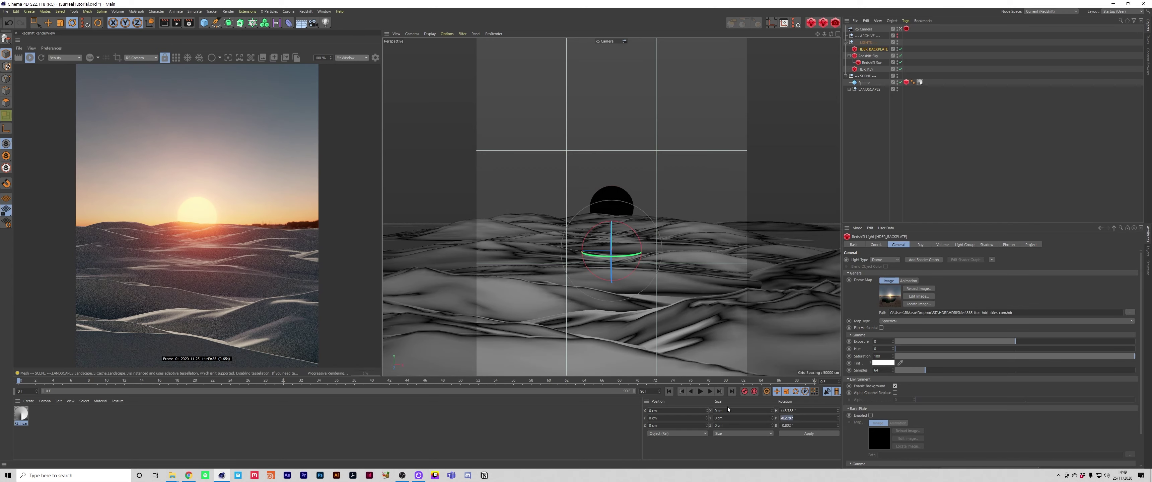
key(Tab)
text(0)
key(Return)
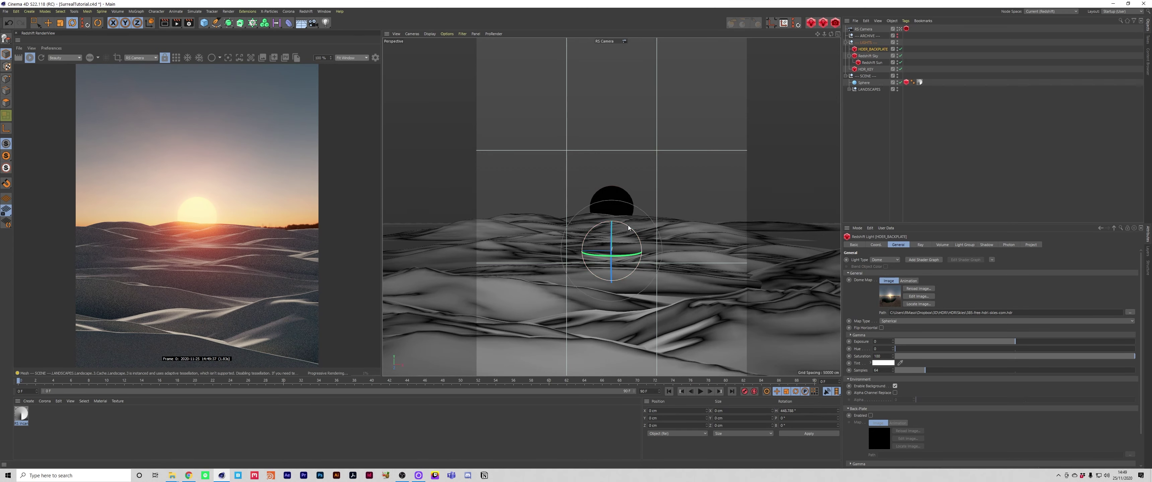
drag(632, 229, 615, 244)
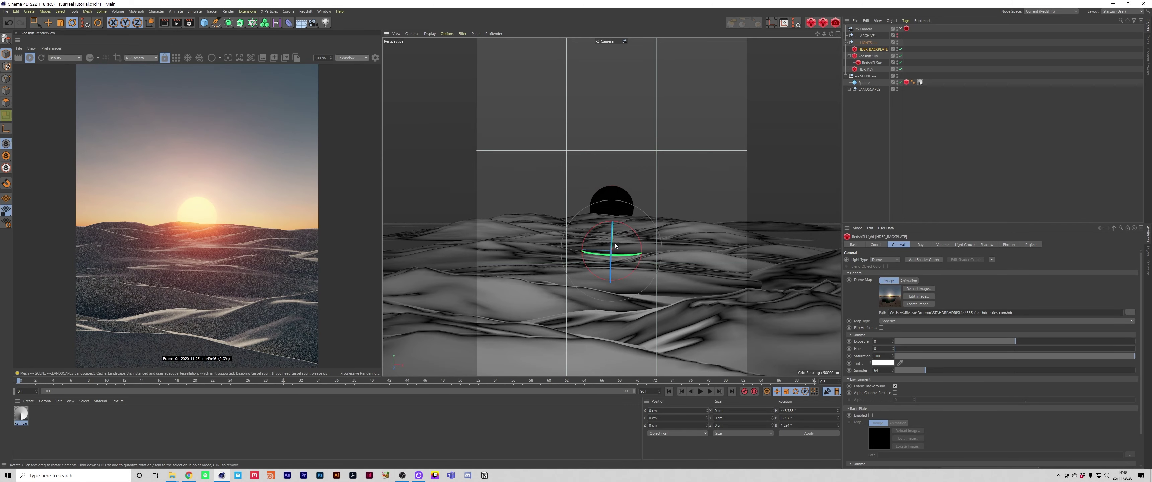
click(934, 185)
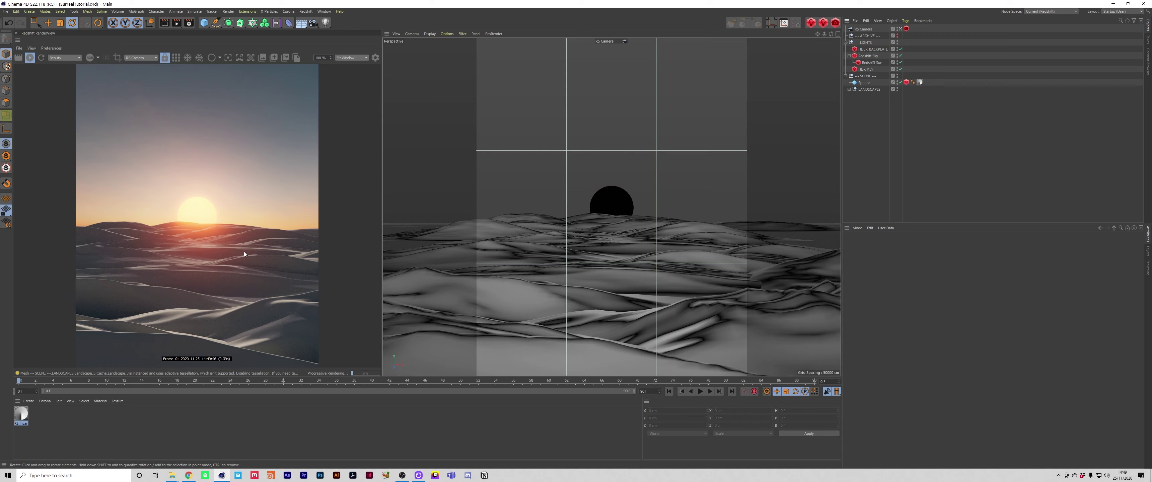
Add a plane primitive to the scene and raise it slightly above the origin
click(204, 23)
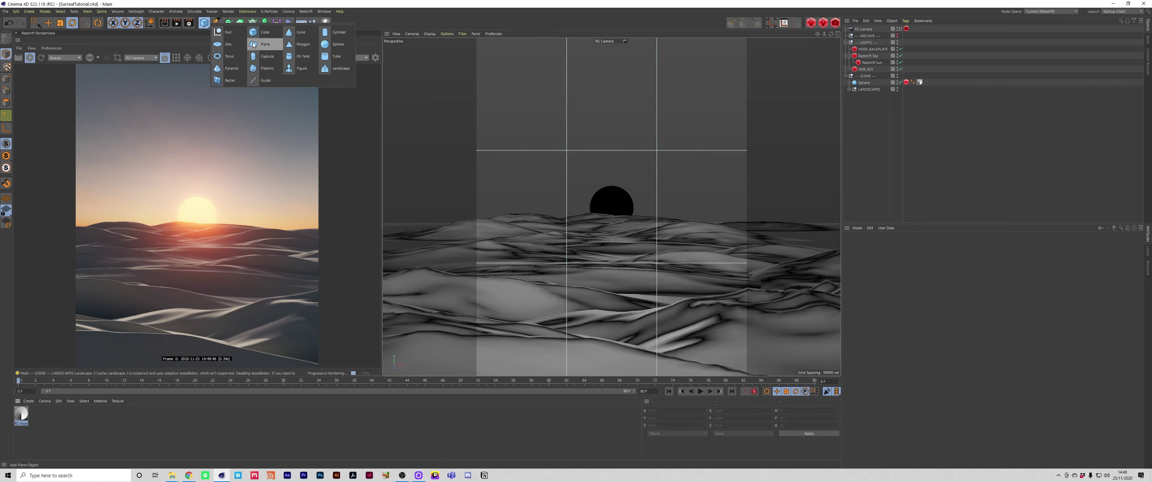
click(265, 44)
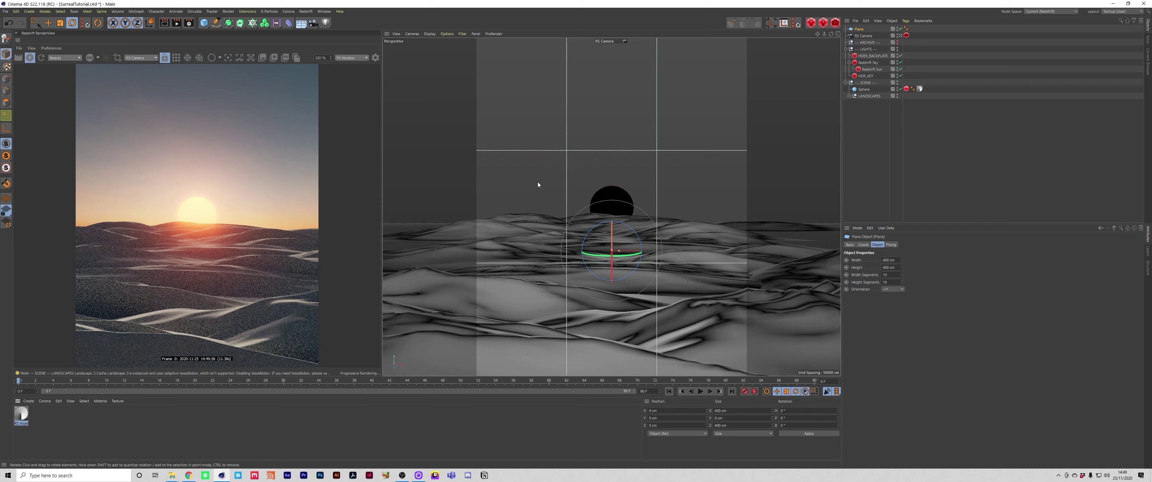
key(e)
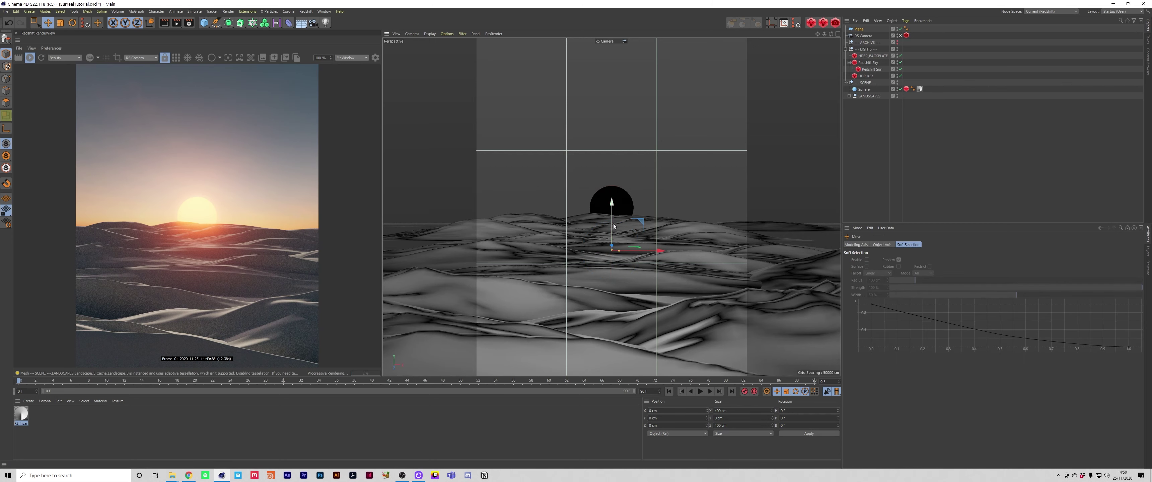
drag(614, 223, 613, 215)
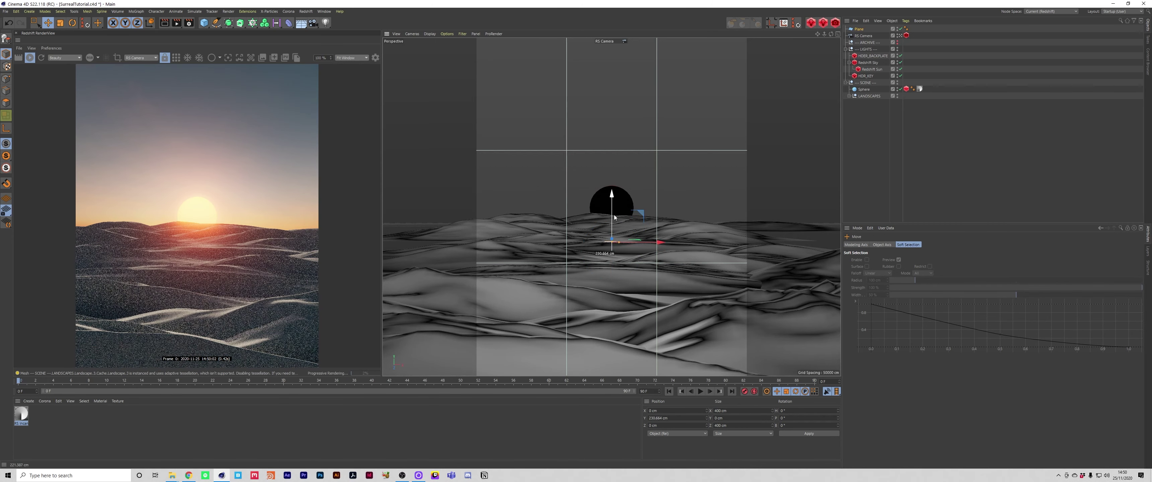
Stretch the plane in width and depth so it spans the foreground landscapes
middle_click(619, 257)
scroll(733, 163, up, 5)
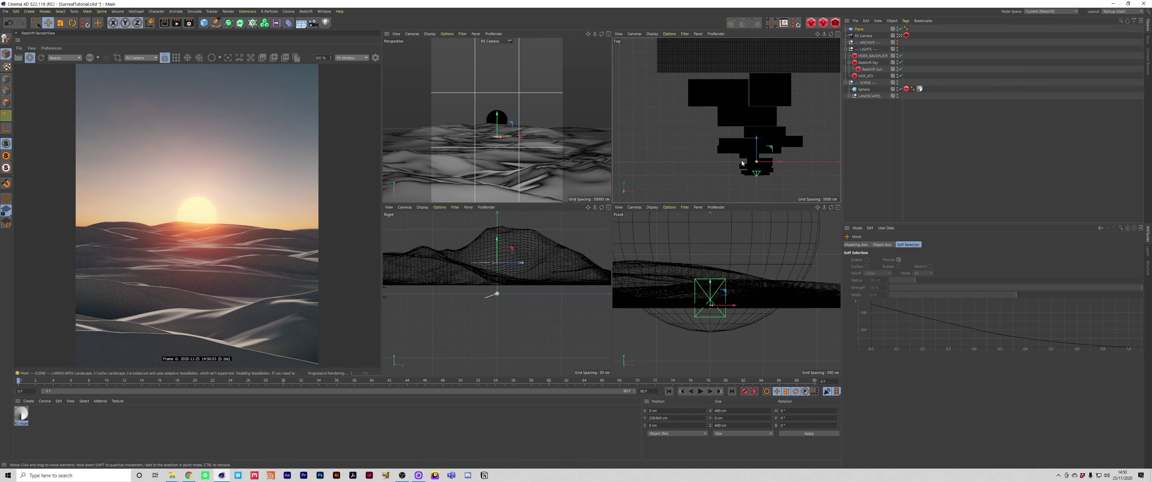
scroll(762, 164, up, 5)
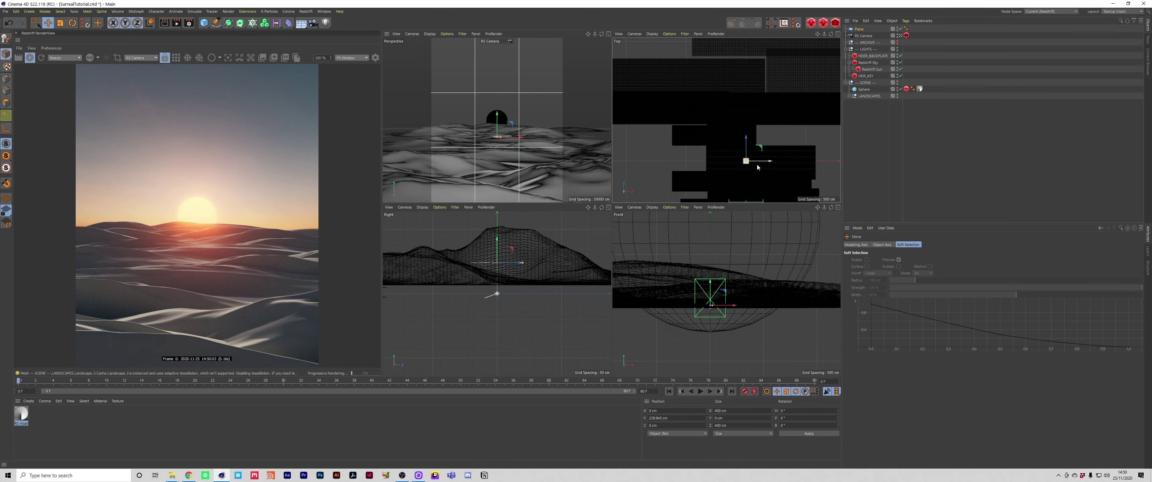
drag(749, 161, 1149, 161)
drag(745, 159, 759, 63)
scroll(746, 119, down, 5)
scroll(746, 120, down, 3)
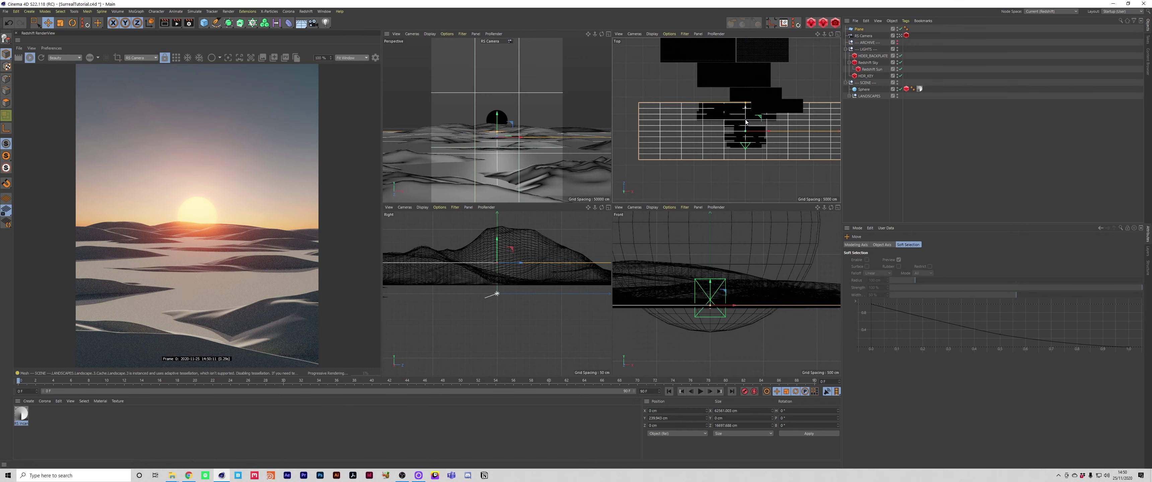
Extend the plane farther back toward the sun sphere, lower it among the dunes, and save the project
alt+middle_drag(770, 134, 753, 157)
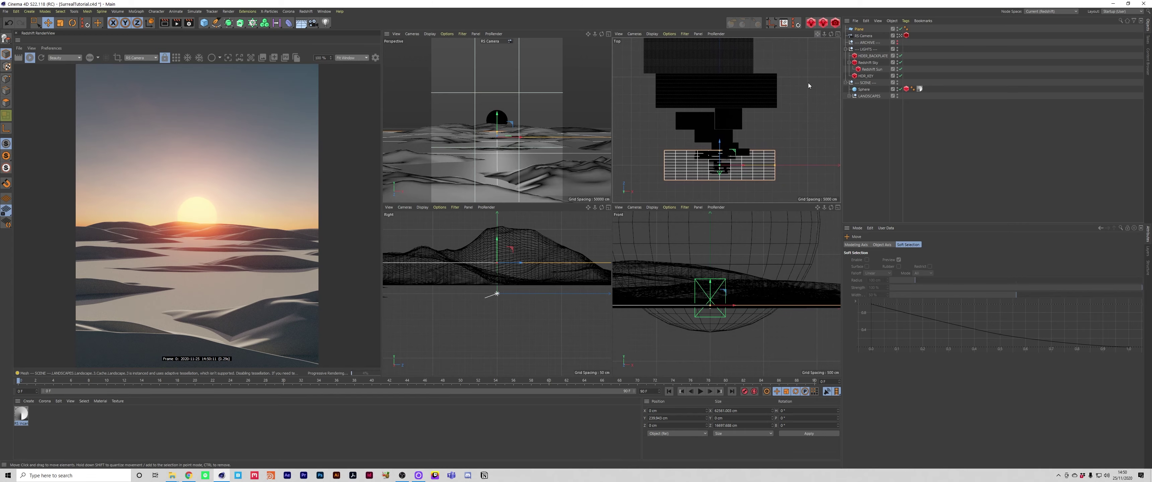
scroll(753, 157, down, 3)
mouse_move(736, 154)
mouse_down()
mouse_move(739, 134)
mouse_move(740, 145)
mouse_up()
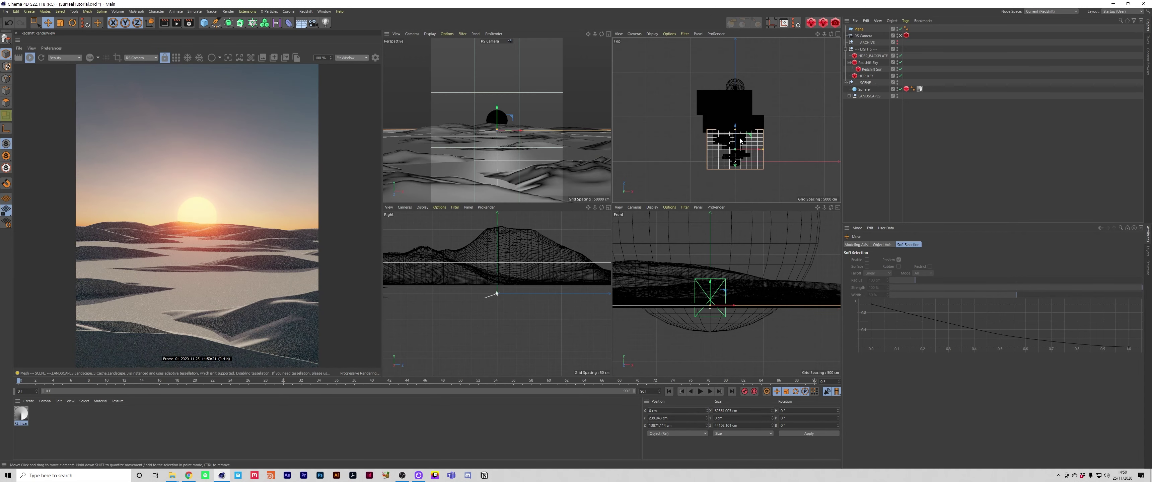
drag(711, 285, 714, 287)
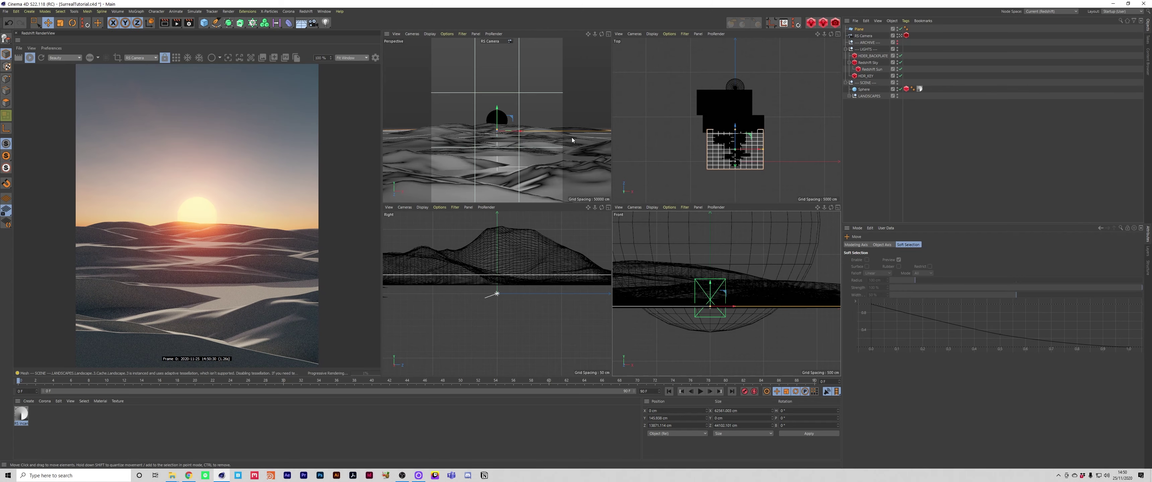
middle_click(598, 140)
click(919, 156)
key(ctrl+s)
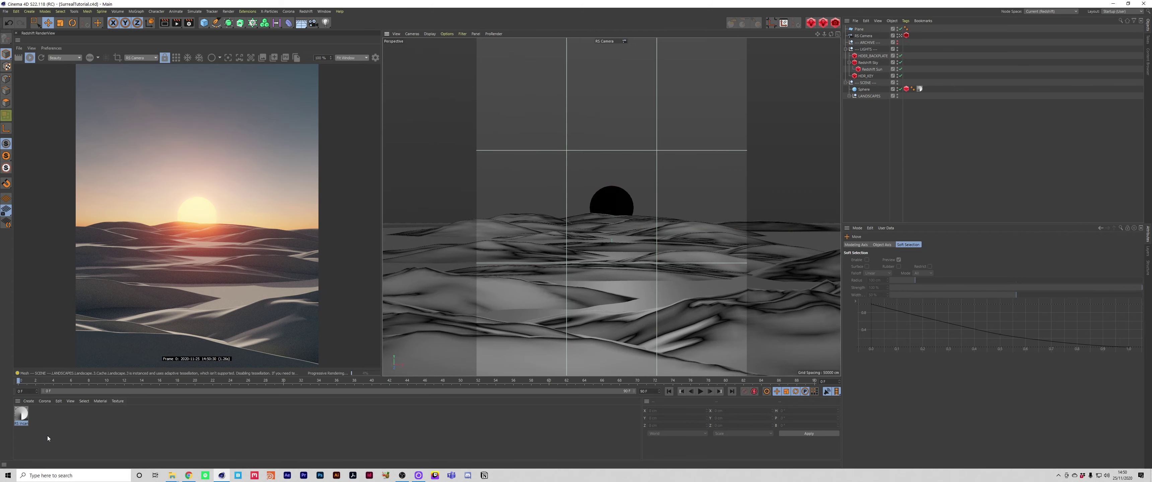
Create a Redshift material with the Water preset and apply it to the plane
click(28, 401)
mouse_move(38, 342)
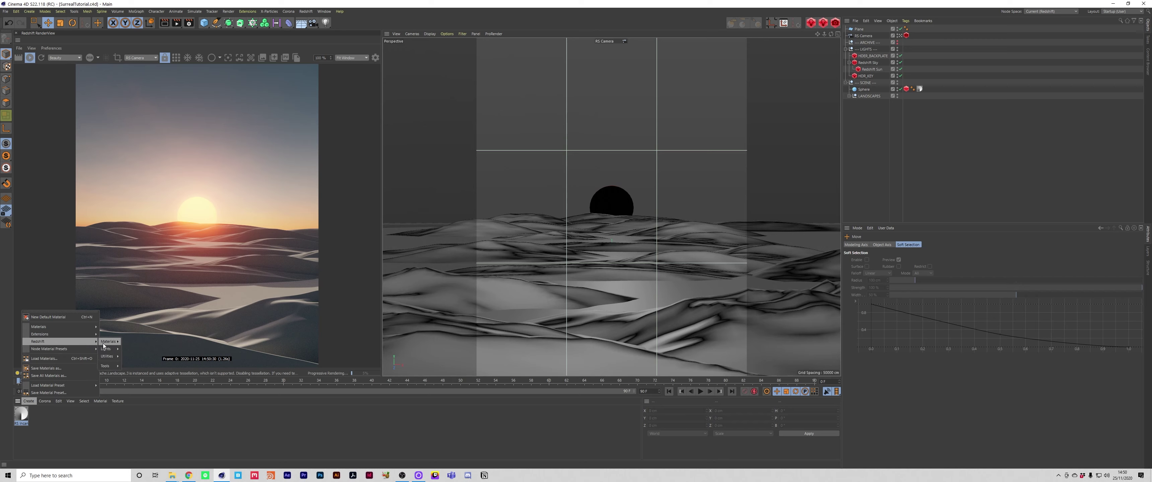
click(134, 341)
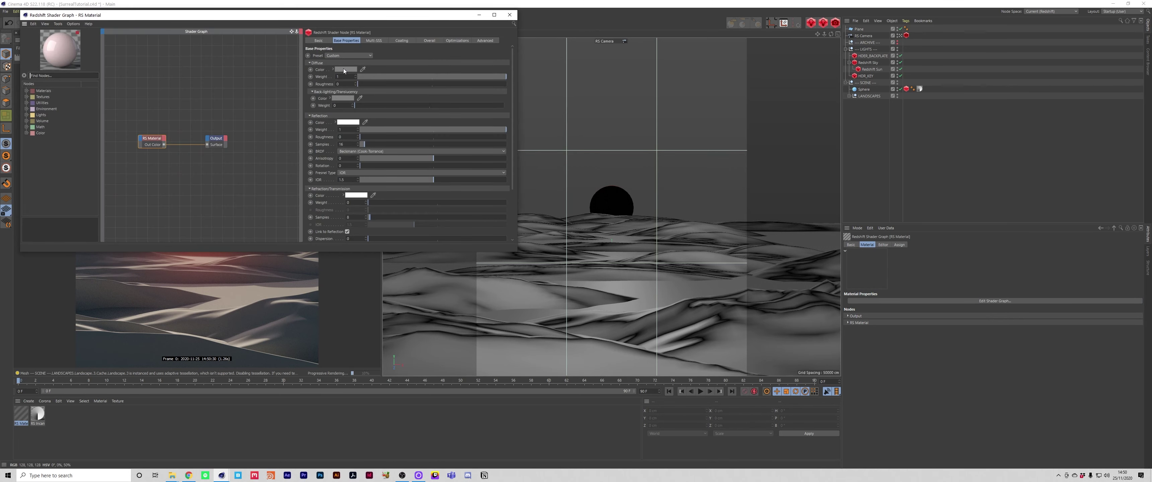
click(351, 56)
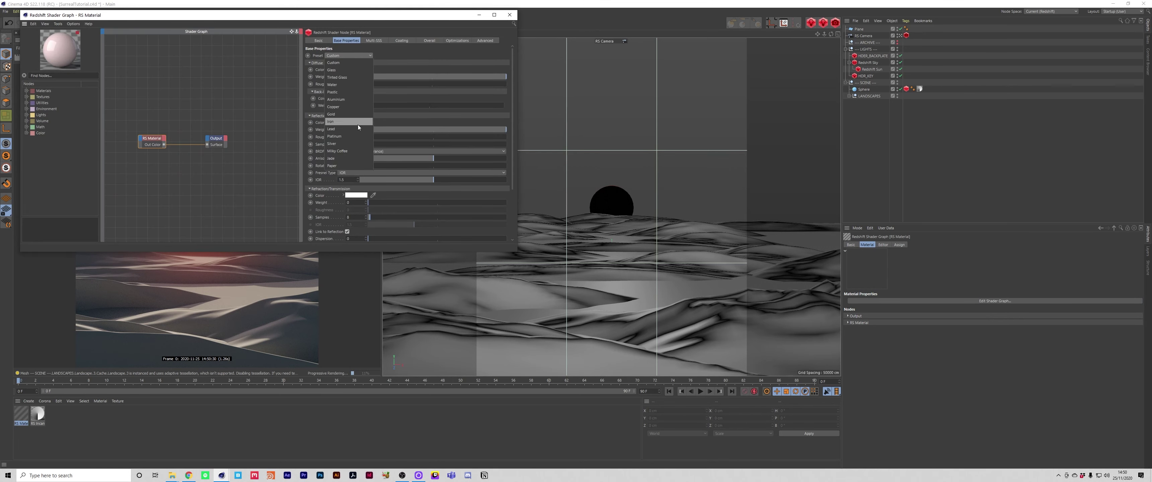
click(360, 92)
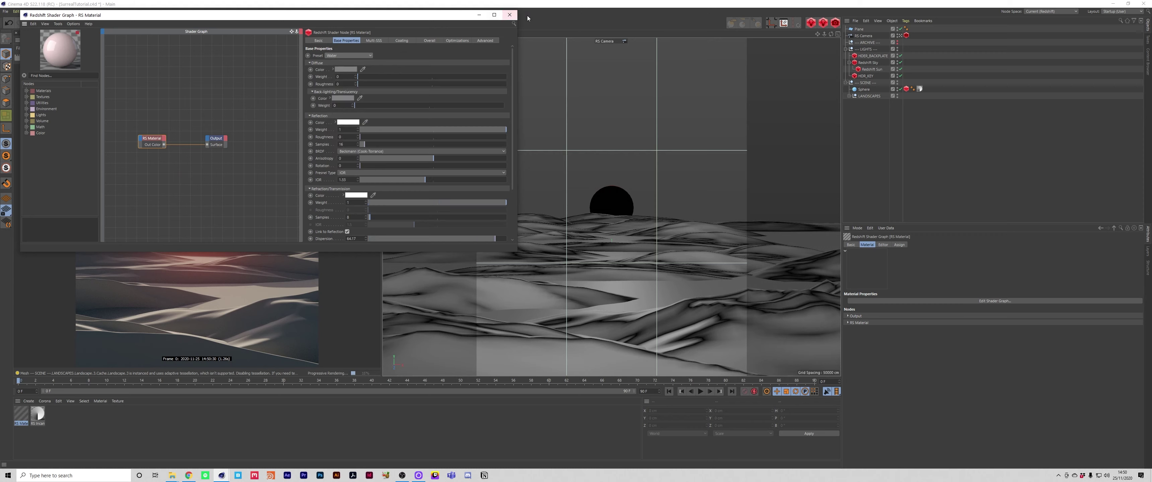
click(510, 14)
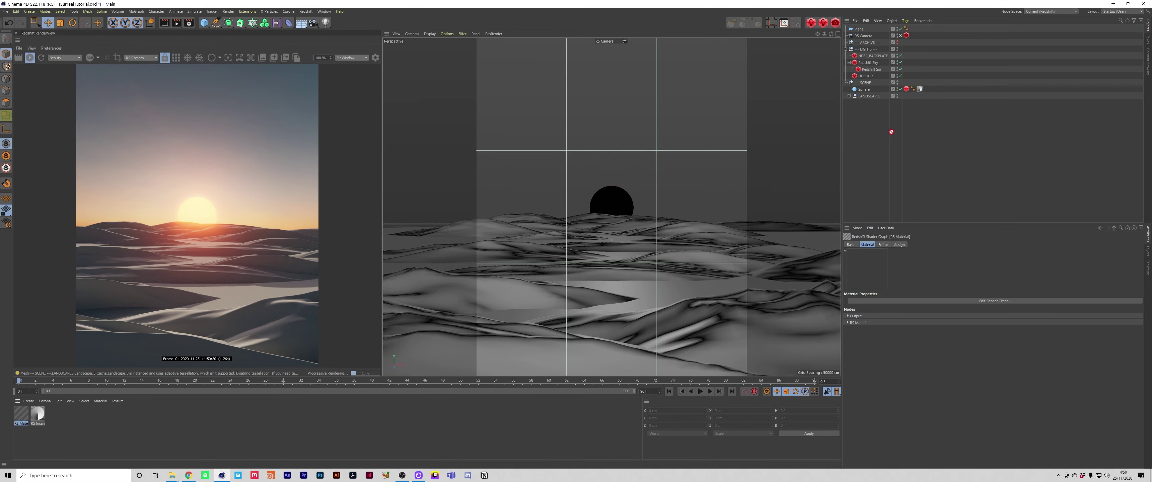
drag(868, 77, 859, 29)
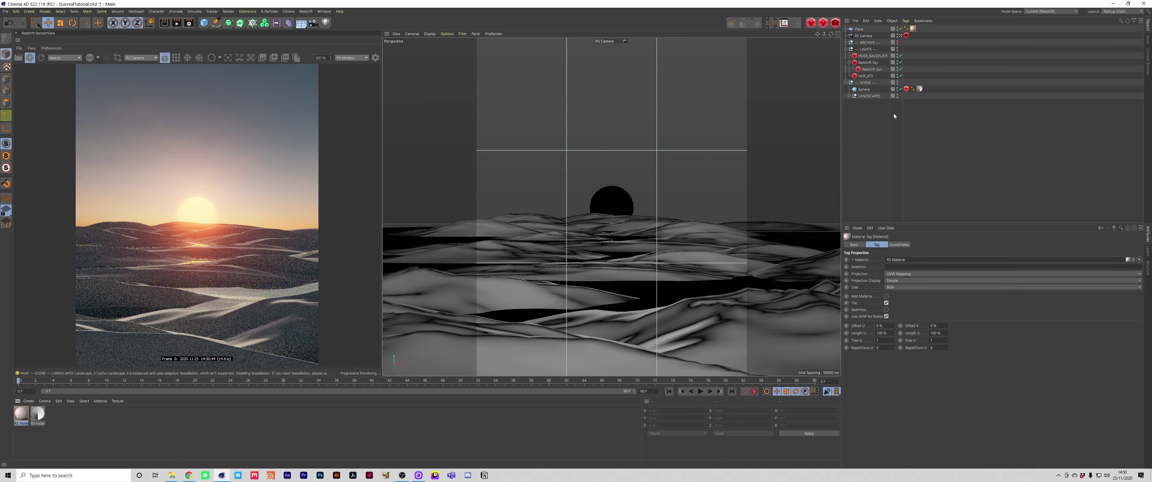
click(908, 142)
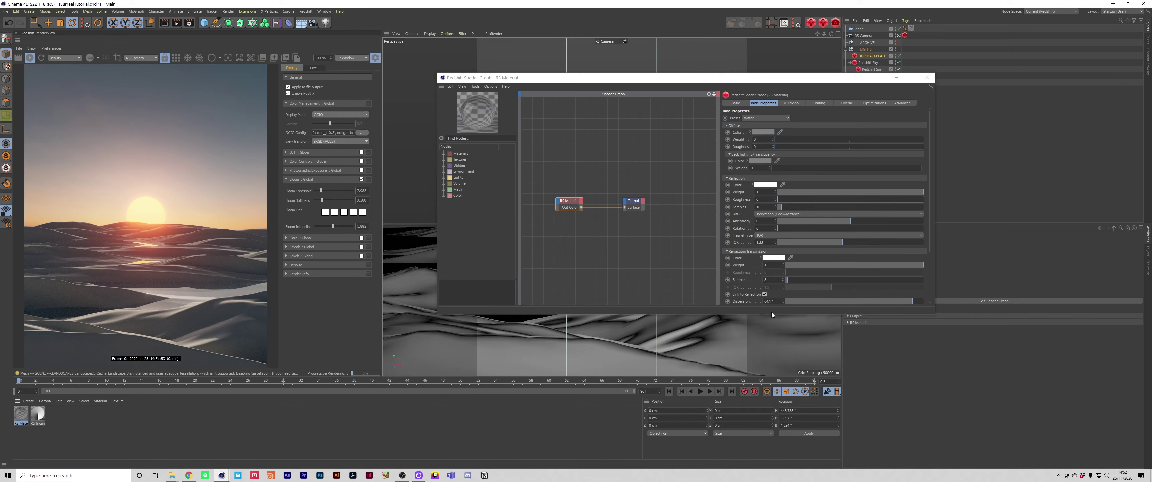
Set the water material's sub-surface scatter scale to 0.1
drag(930, 228, 937, 302)
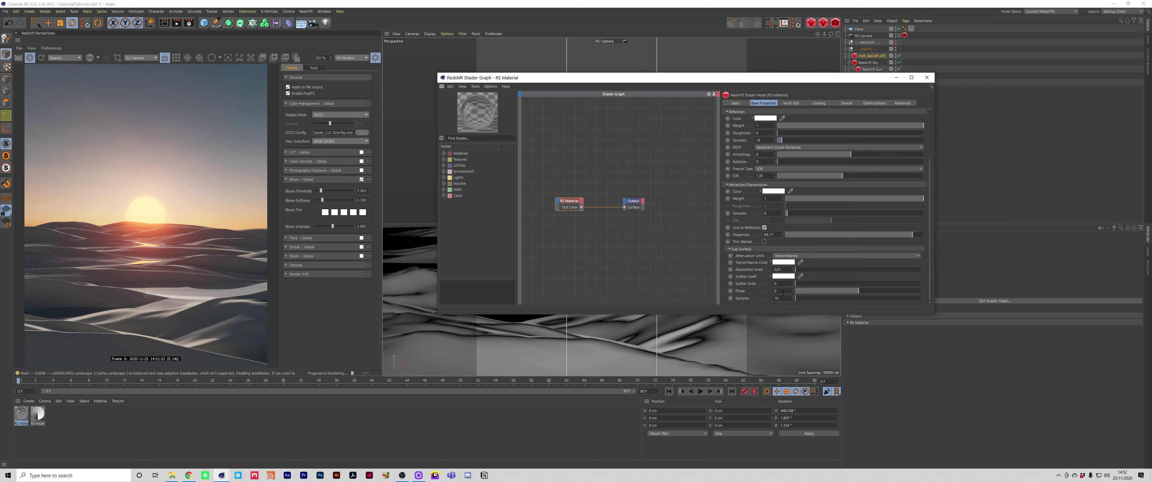
click(783, 286)
text(0.7)
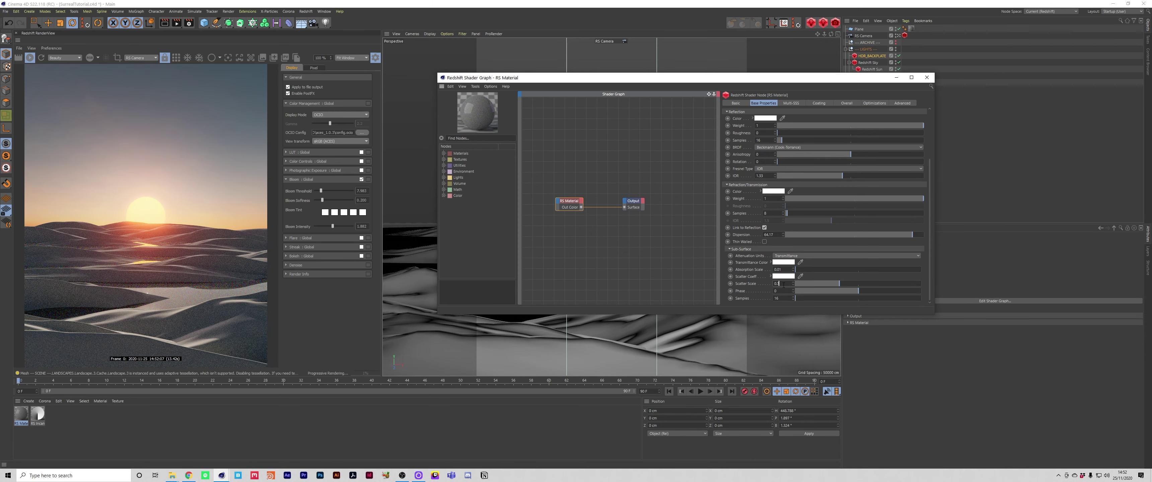
click(785, 286)
text(1)
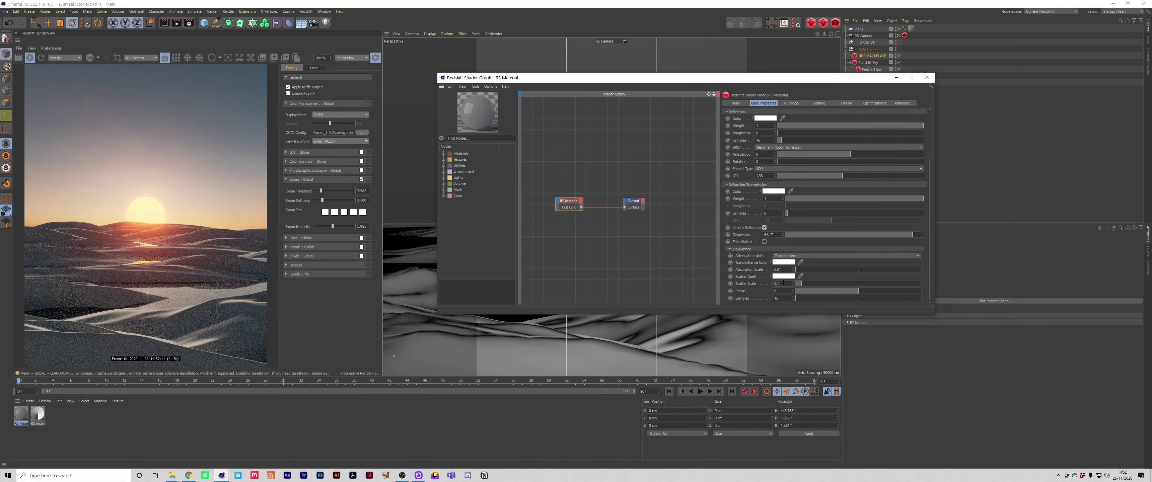
Set the water material's transmittance colour to light red and its absorption scale to 0.1
click(792, 265)
click(793, 270)
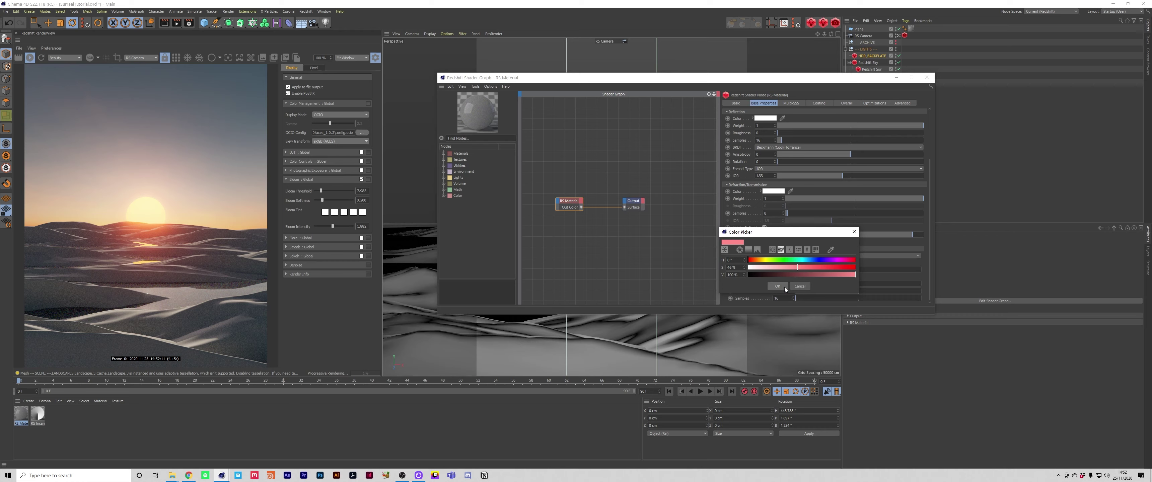
click(781, 284)
click(787, 271)
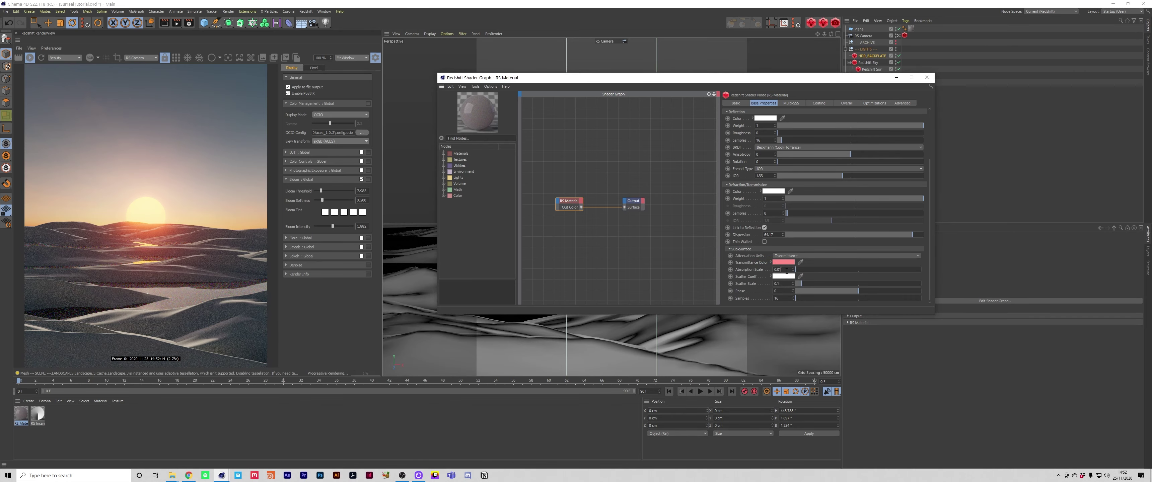
text(.1)
key(Return)
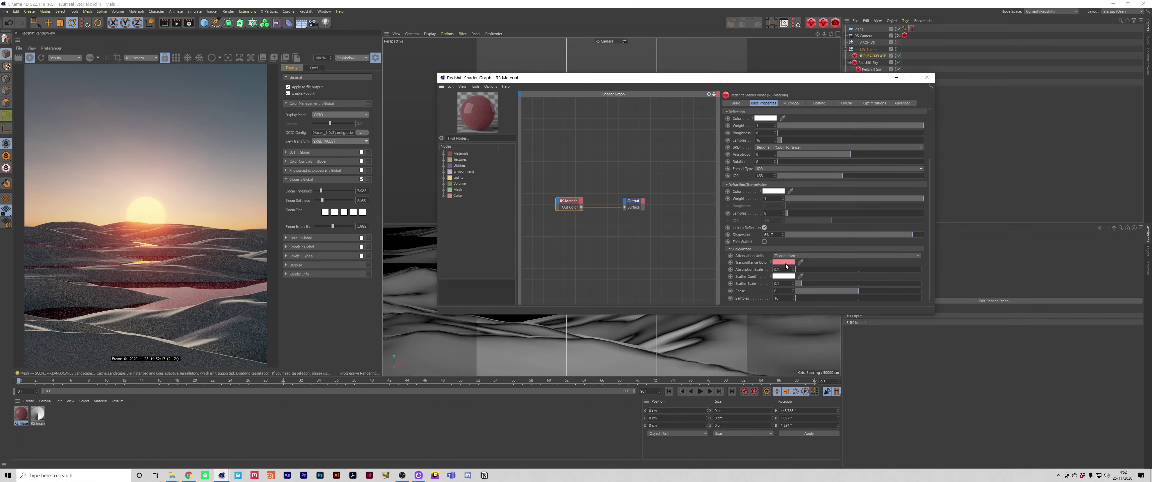
click(896, 80)
Raise the water plane slightly so the water fills more of the gaps between the dunes
key(e)
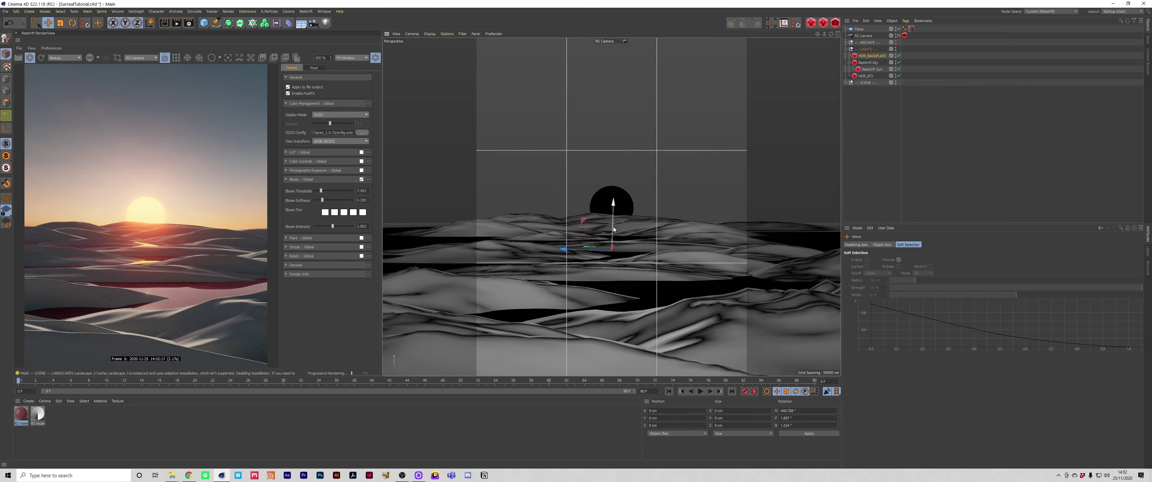
click(859, 29)
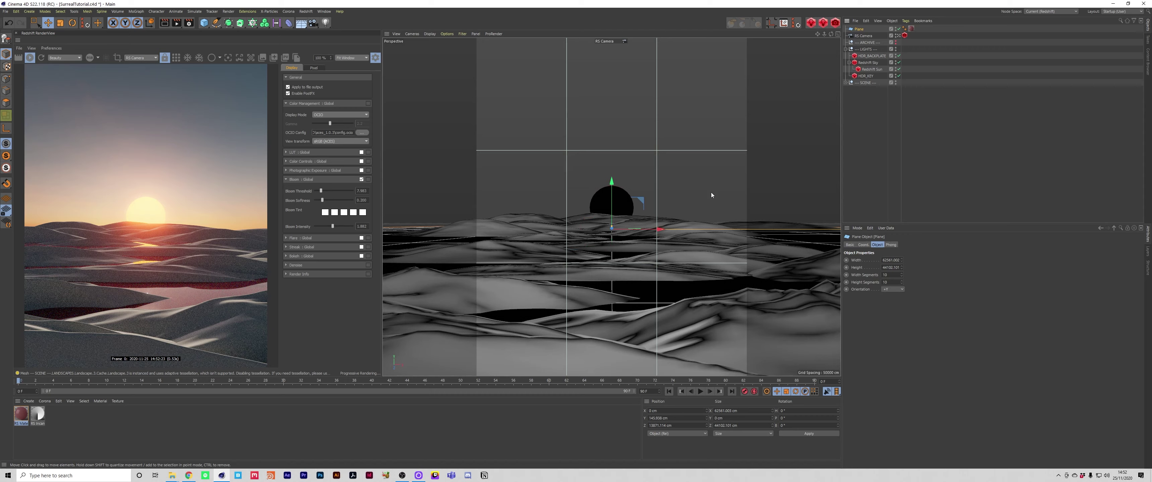
drag(617, 208, 618, 204)
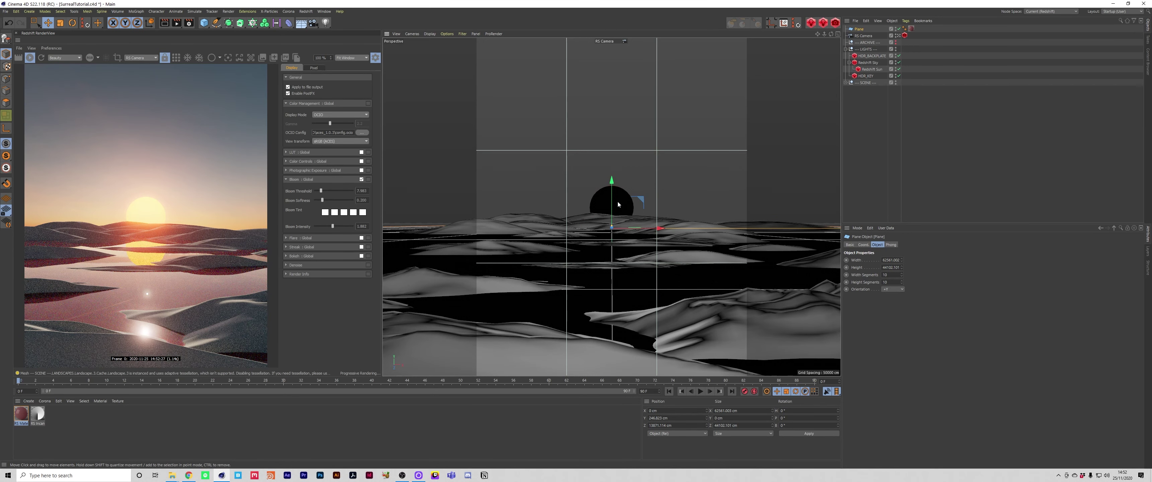
drag(612, 194, 610, 194)
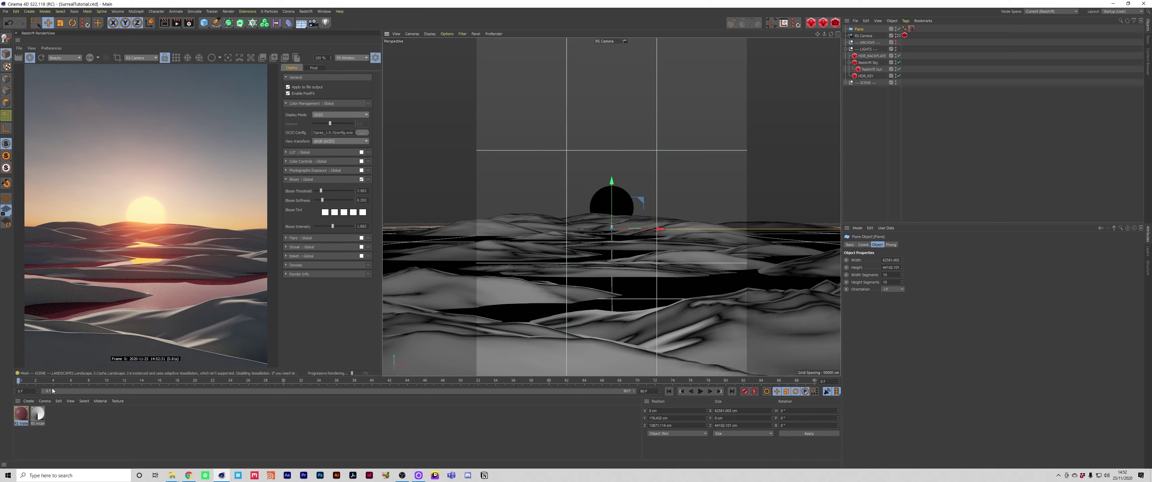
Unlink the water material's refraction from its reflection, roughen the refraction, and set a grey scatter coefficient
click(22, 418)
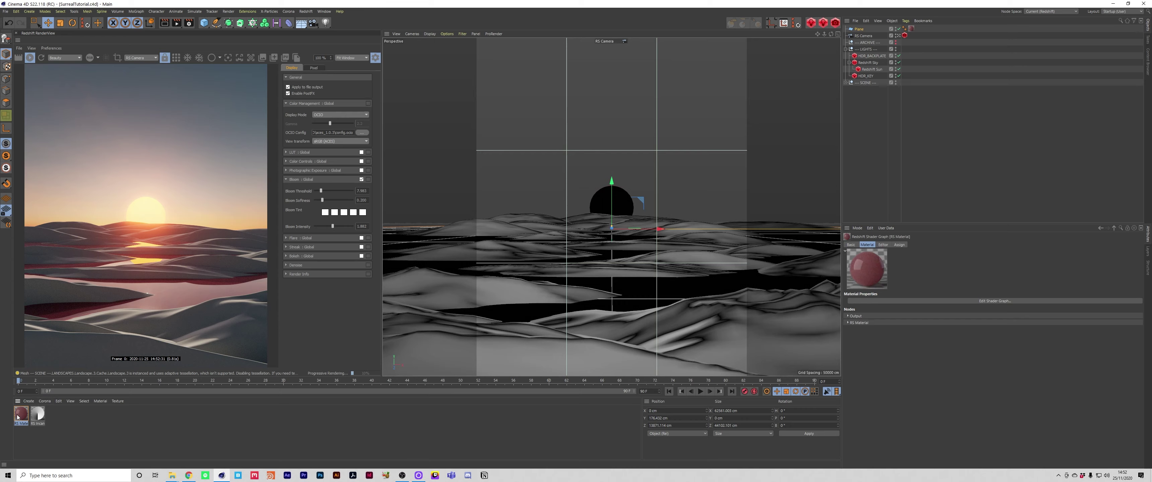
double_click(15, 418)
drag(735, 67, 733, 74)
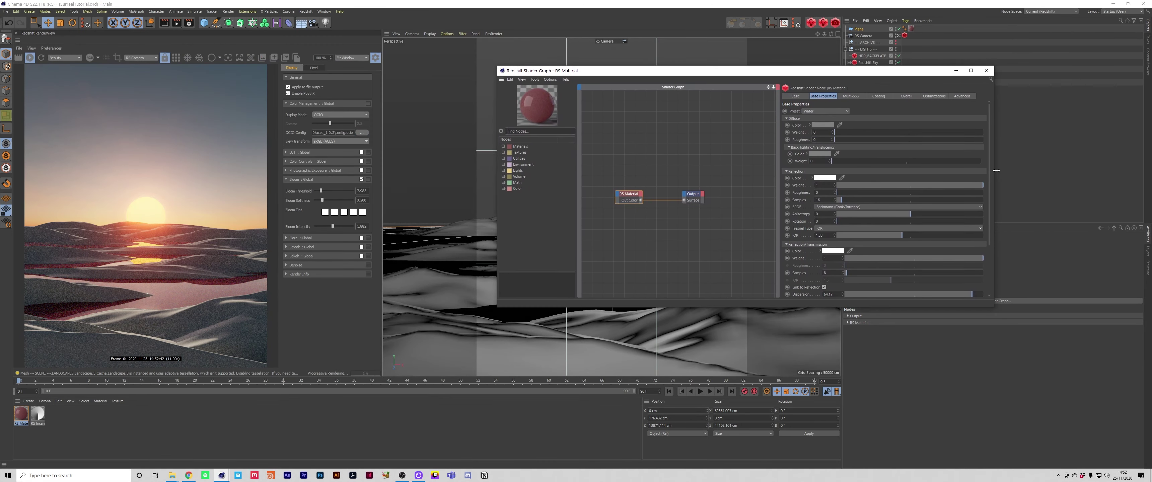
drag(989, 177, 998, 232)
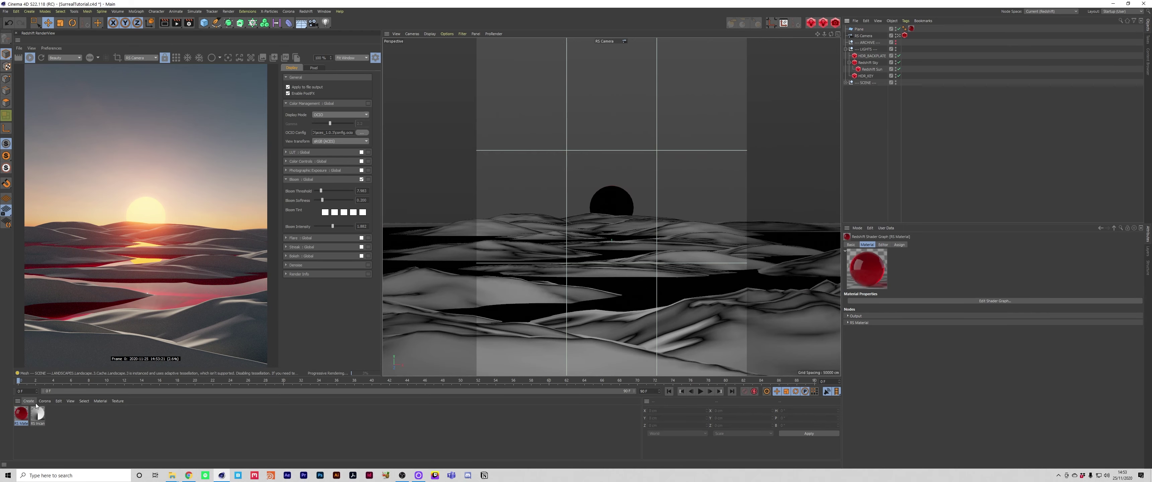
Create another Redshift material and apply it to the LANDSCAPES group
click(30, 401)
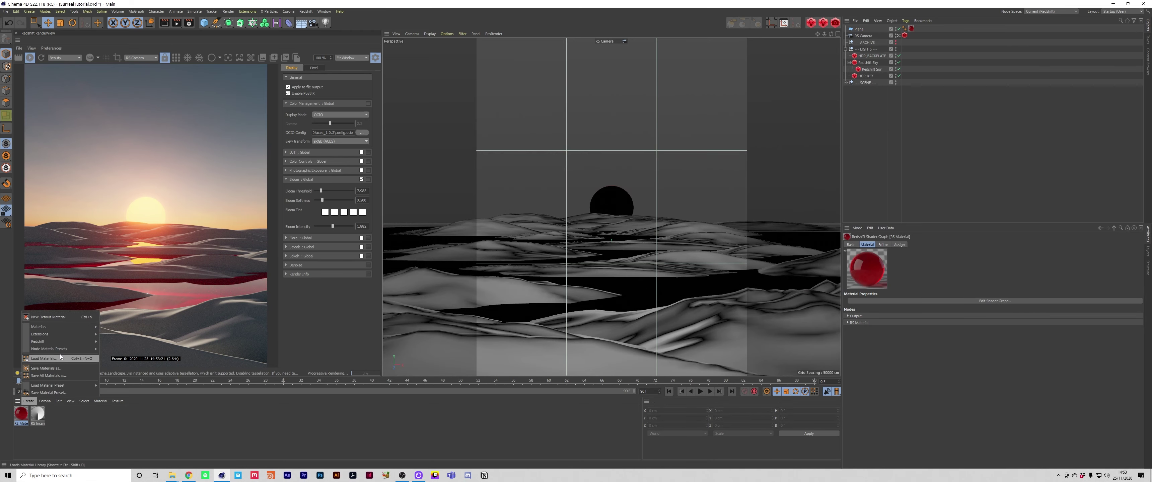
mouse_move(73, 343)
click(139, 342)
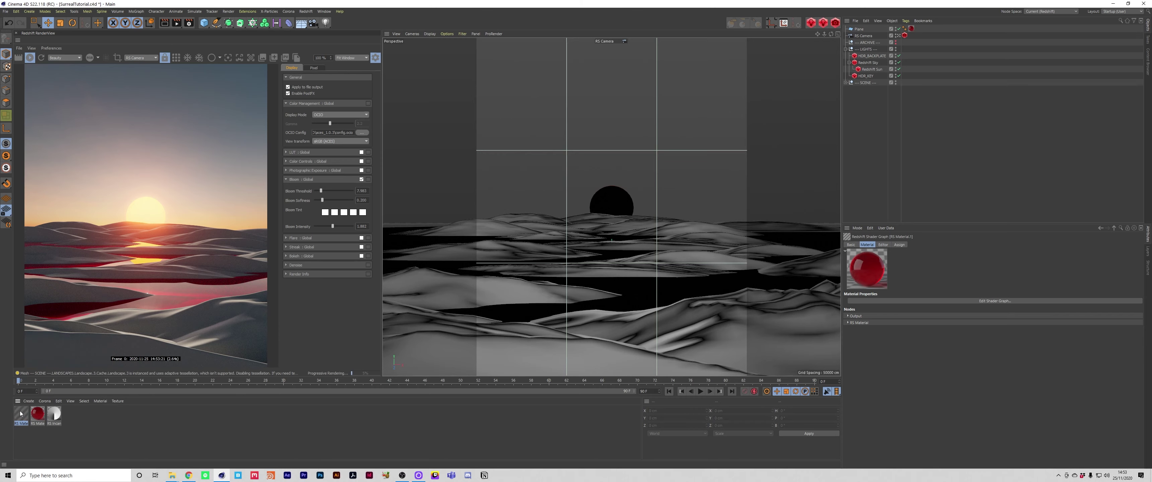
drag(871, 87, 864, 89)
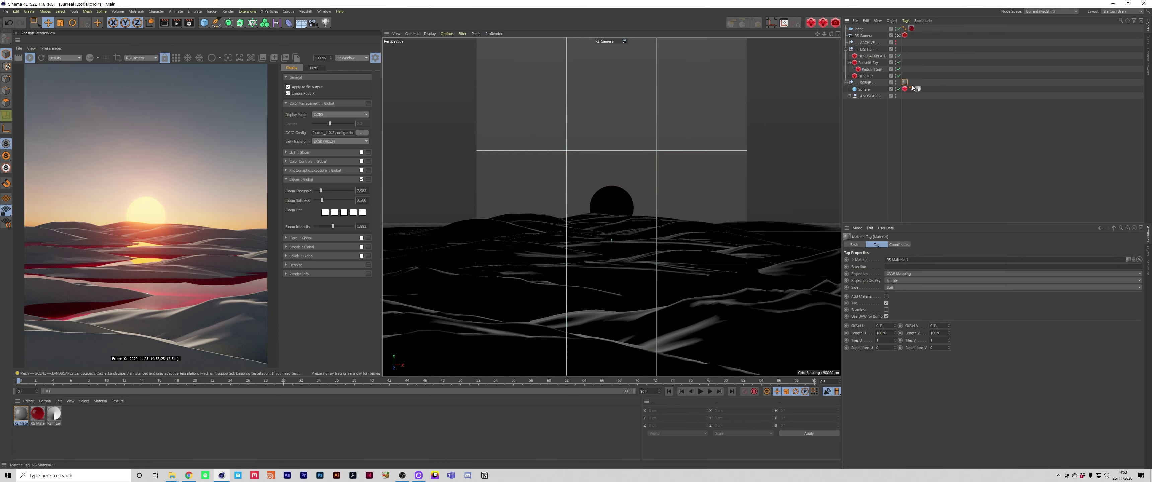
click(919, 124)
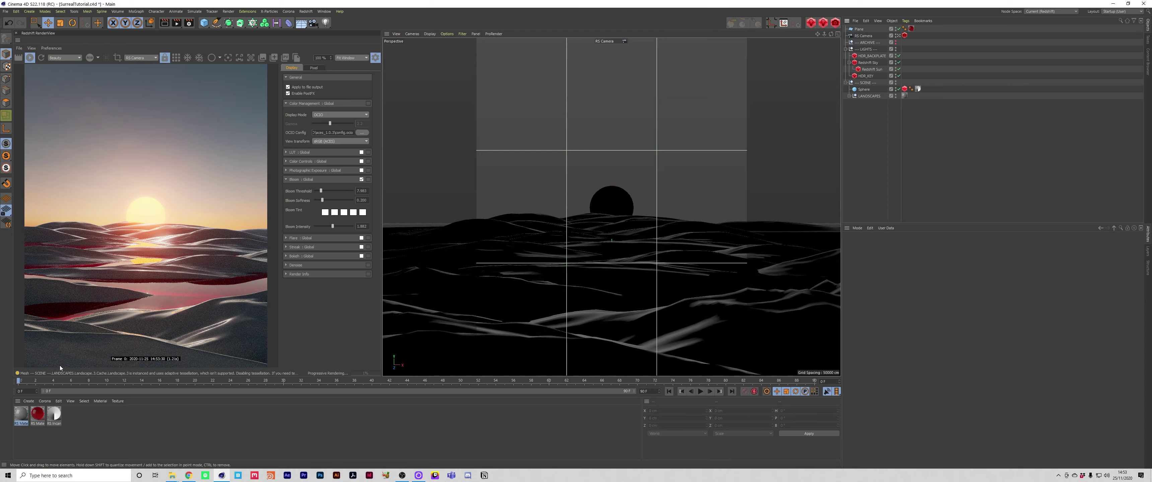
Set the dune material's diffuse colour to a light sandy yellow
double_click(21, 414)
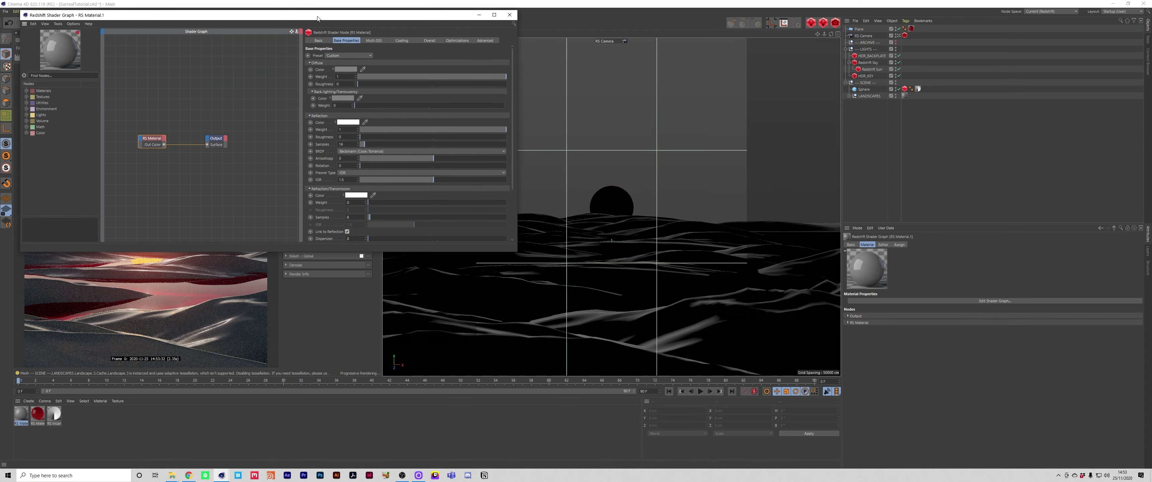
click(815, 167)
drag(822, 178, 860, 182)
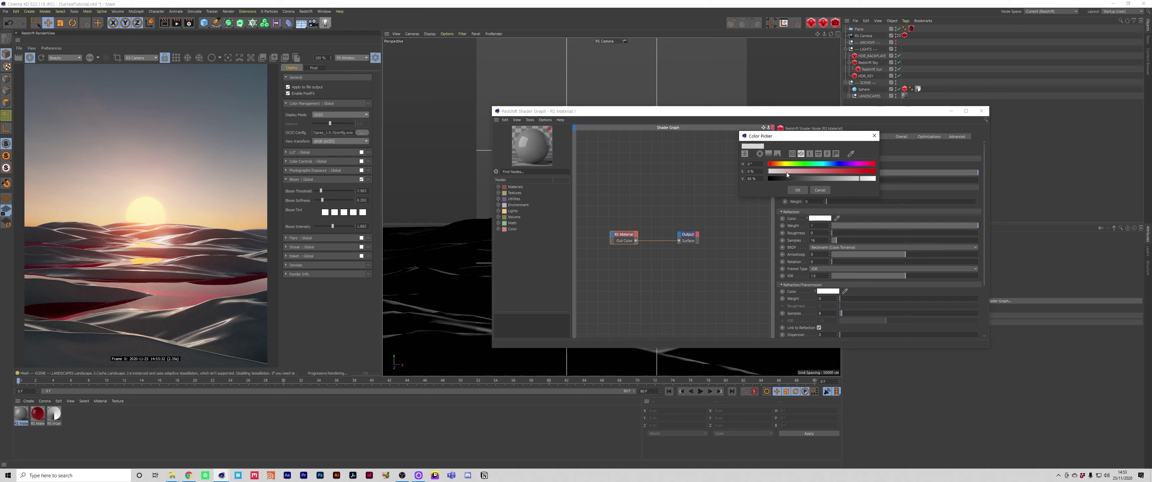
mouse_move(787, 172)
mouse_down()
mouse_move(782, 164)
mouse_move(795, 173)
mouse_up()
click(797, 190)
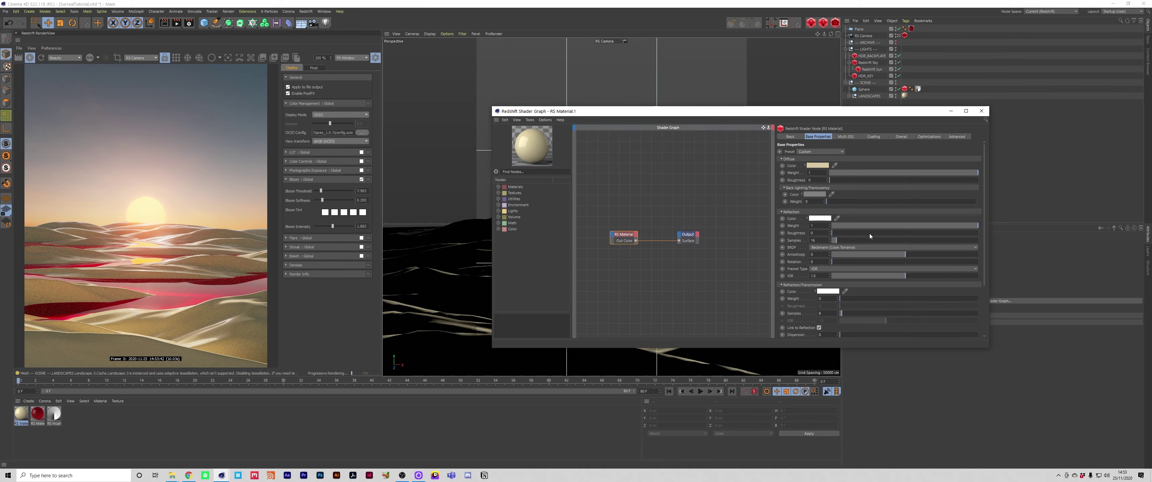
Set the dune material's reflection weight to 0.584 and roughness to 0.762, and desaturate its diffuse colour to pale beige
drag(869, 233, 919, 229)
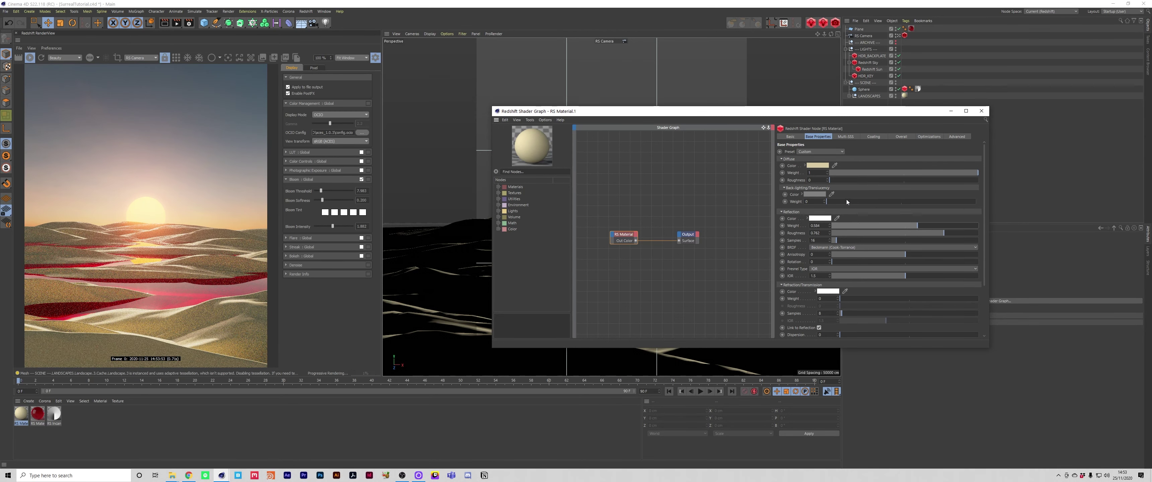
click(820, 166)
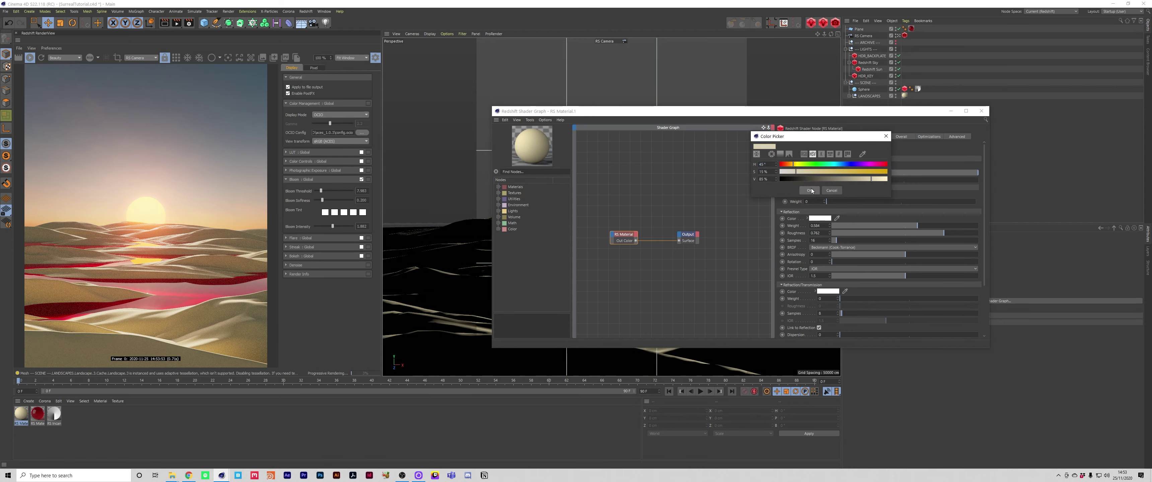
click(809, 190)
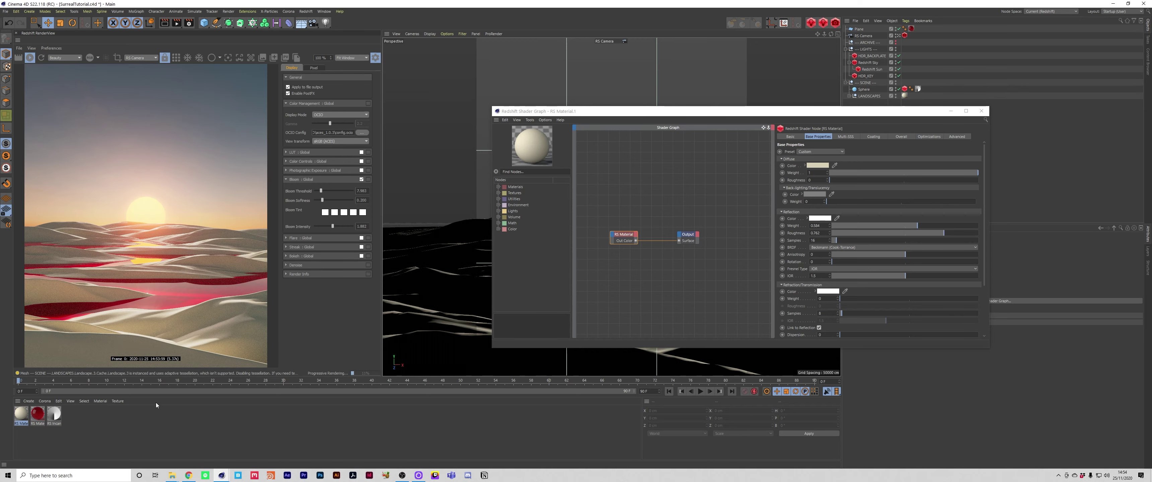
Change the water material's transmittance colour to a strongly saturated yellow
click(38, 416)
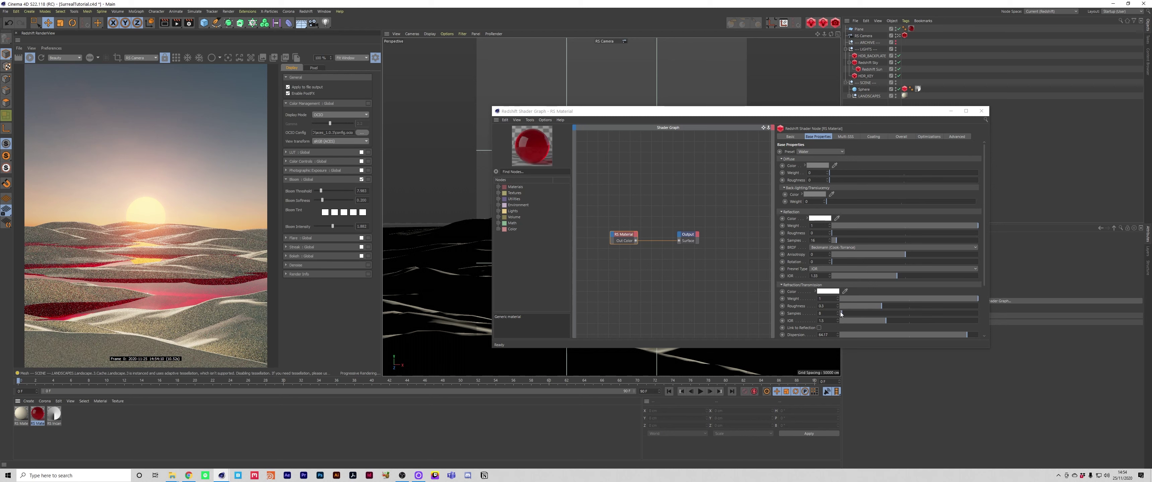
drag(985, 277, 985, 310)
click(839, 317)
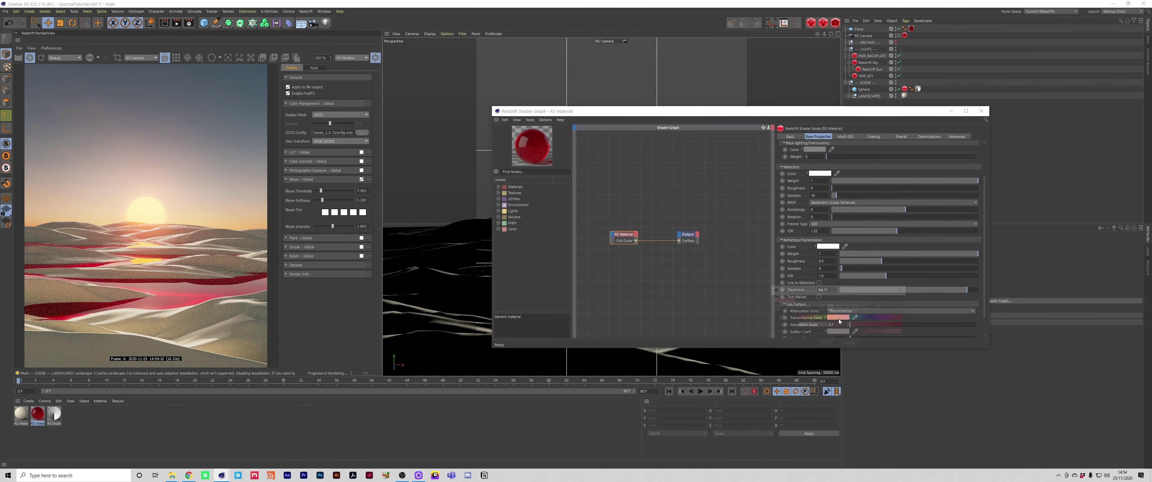
drag(811, 319, 815, 320)
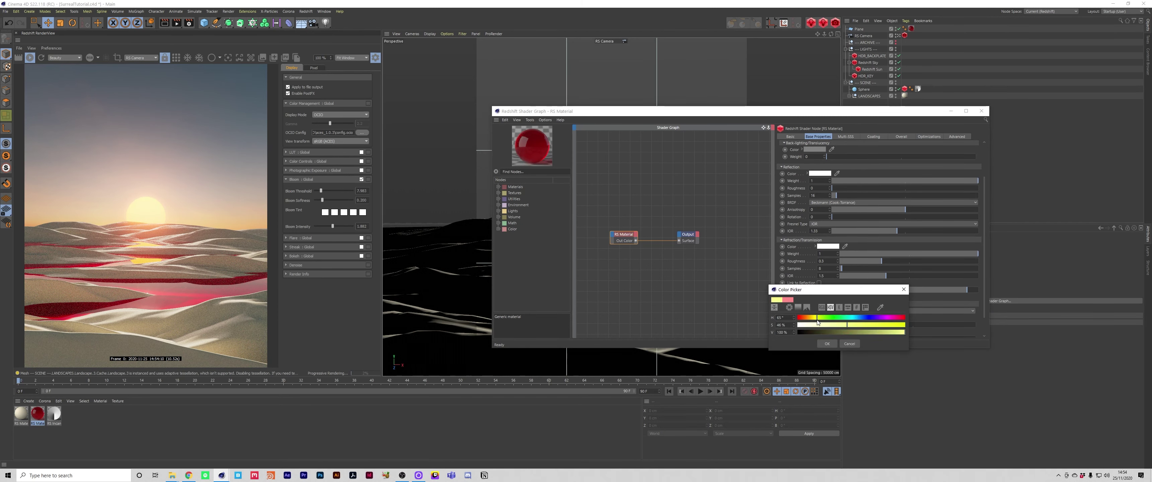
click(823, 343)
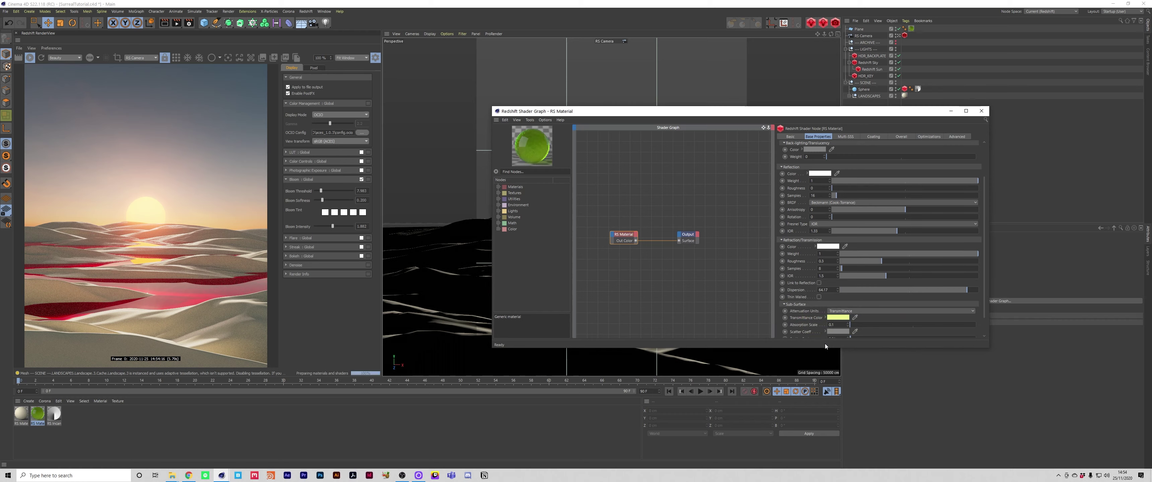
click(838, 317)
drag(818, 316, 812, 317)
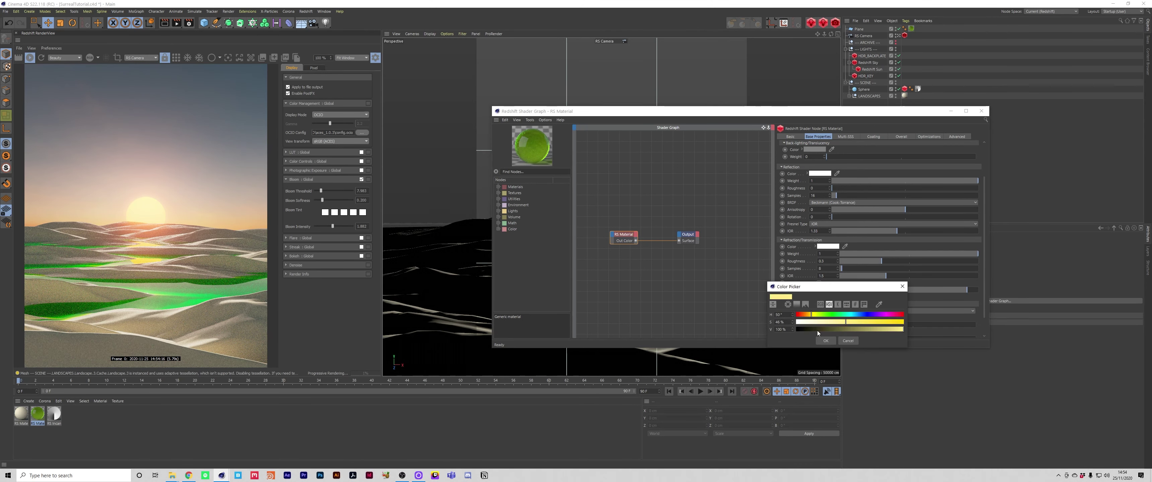
click(825, 341)
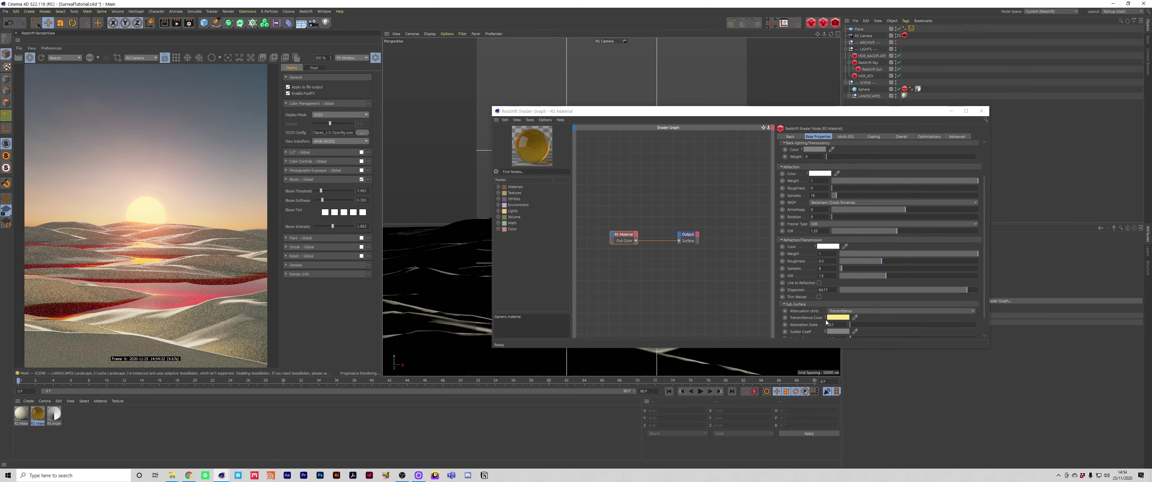
click(835, 319)
drag(841, 325, 877, 325)
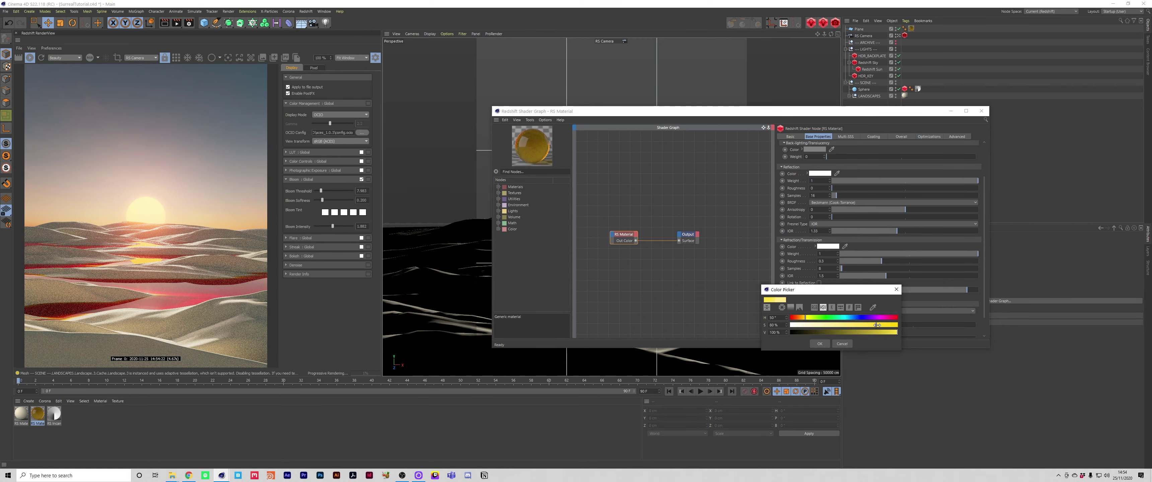
click(819, 344)
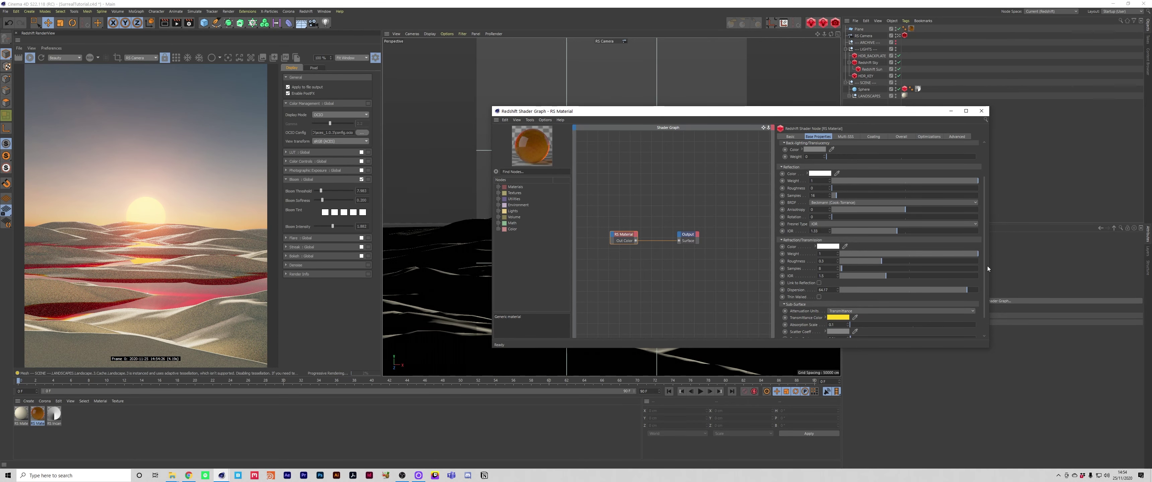
Set the water material's absorption scale to 0.01 and close the shader graph
scroll(934, 289, down, 1)
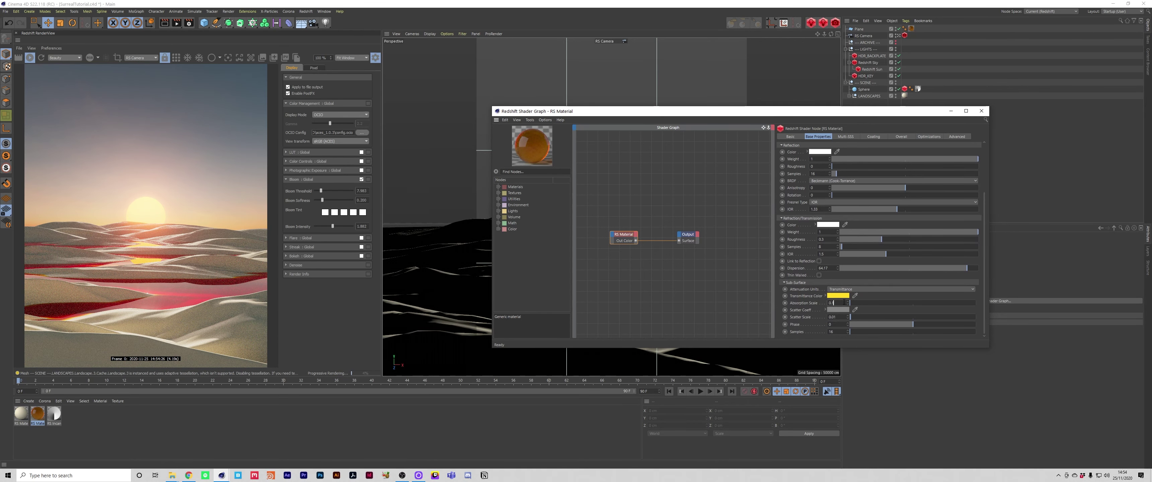
scroll(844, 302, down, 4)
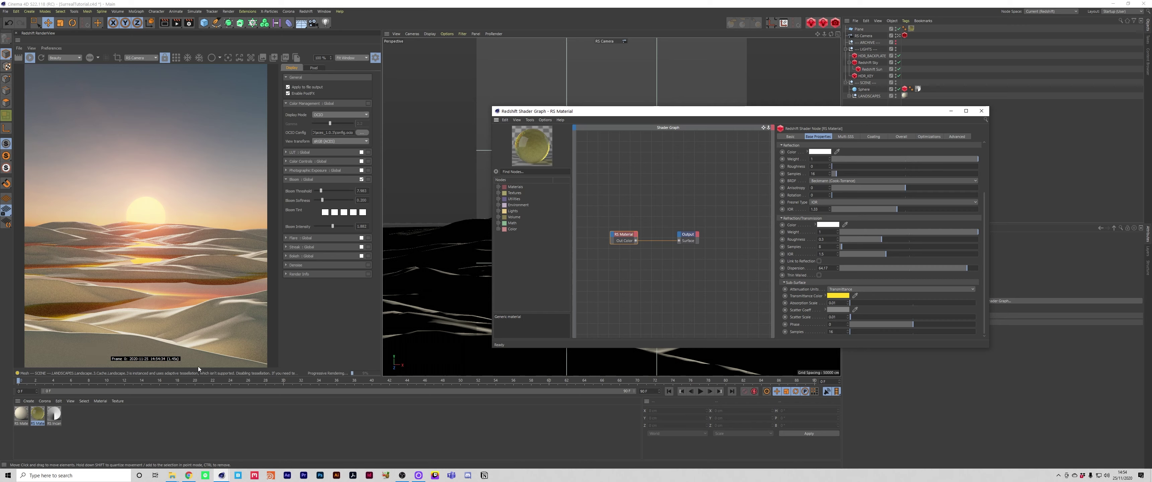
key(Return)
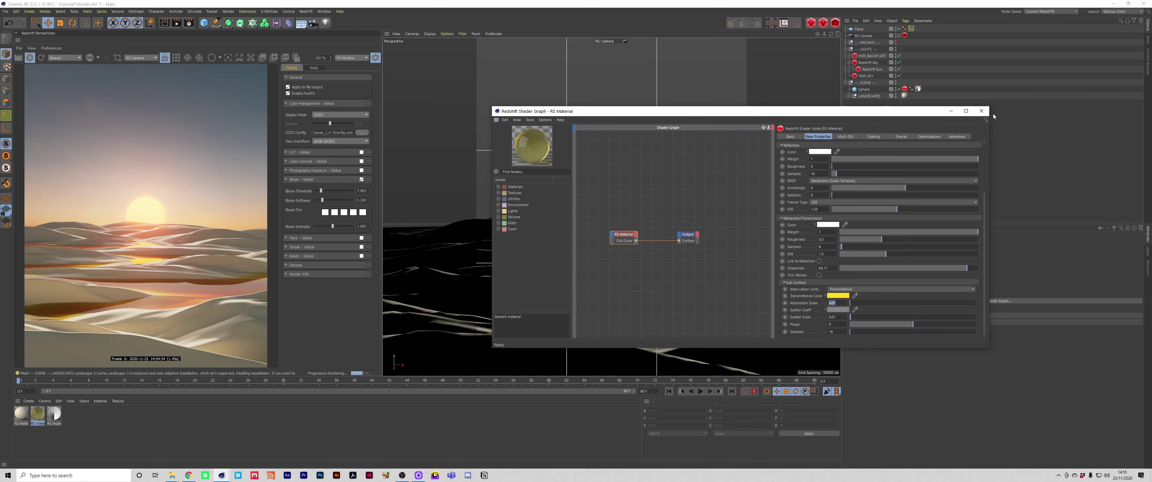
click(981, 111)
Turn off texture display in the viewport and lower the middle-distance landscape to reveal more water below the sun
click(725, 260)
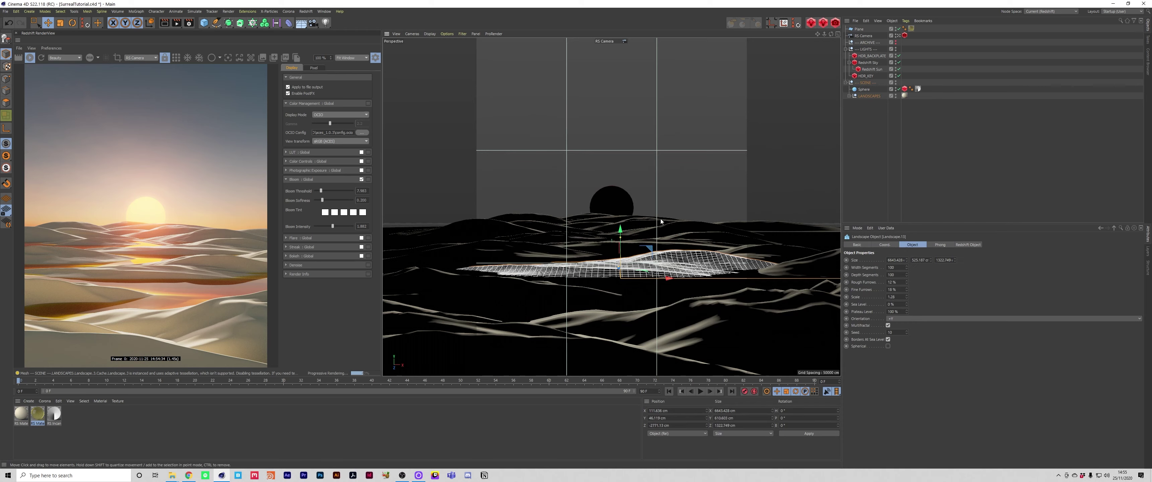
click(447, 34)
click(458, 184)
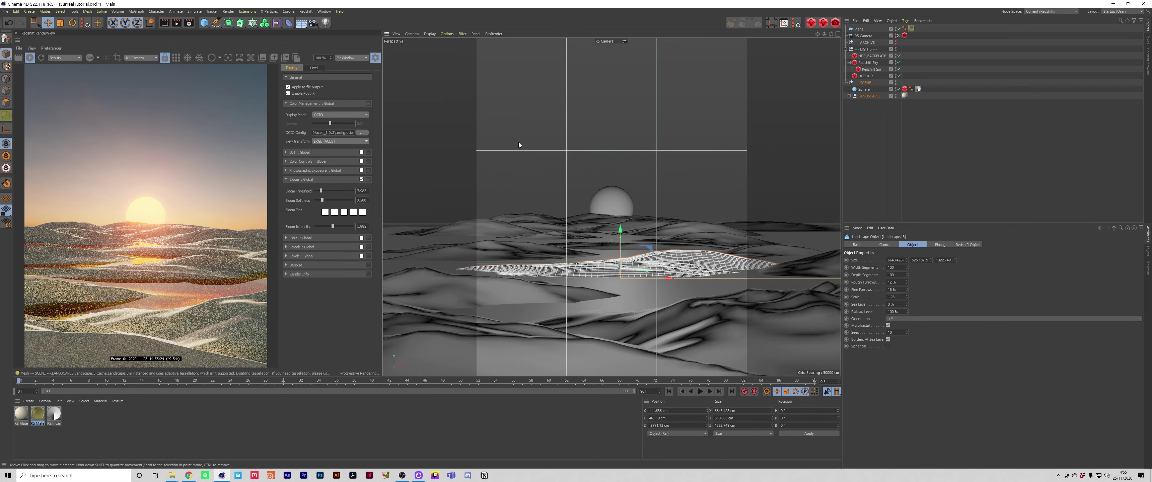
drag(620, 230, 618, 237)
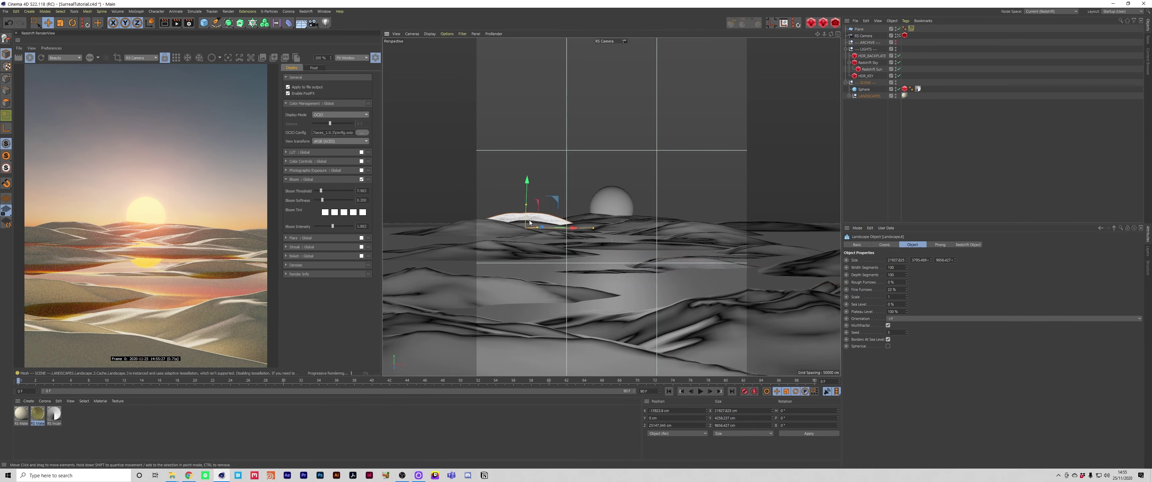
click(525, 199)
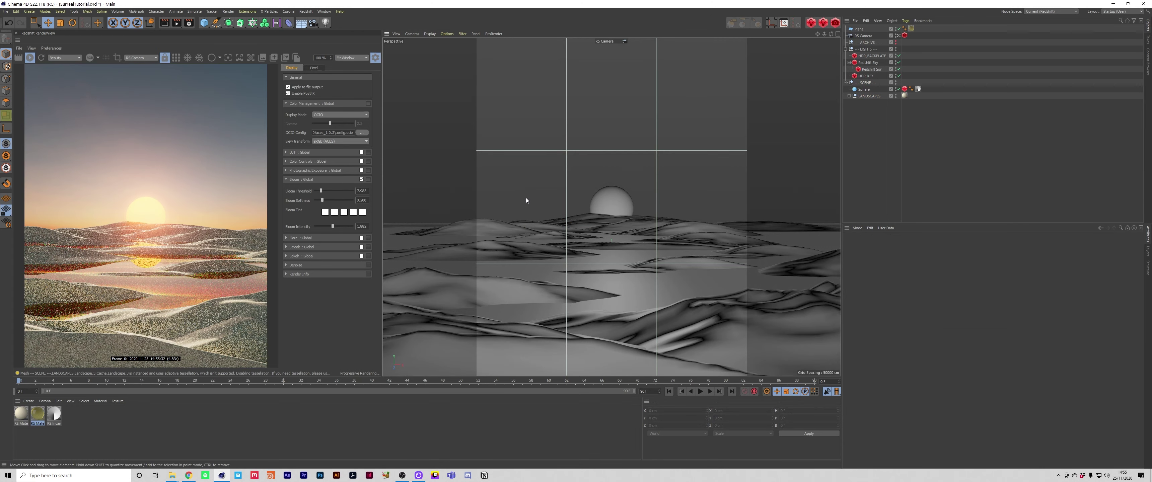
Try deleting two distant landscapes near the horizon one after the other, restoring each with an undo
click(585, 213)
key(Delete)
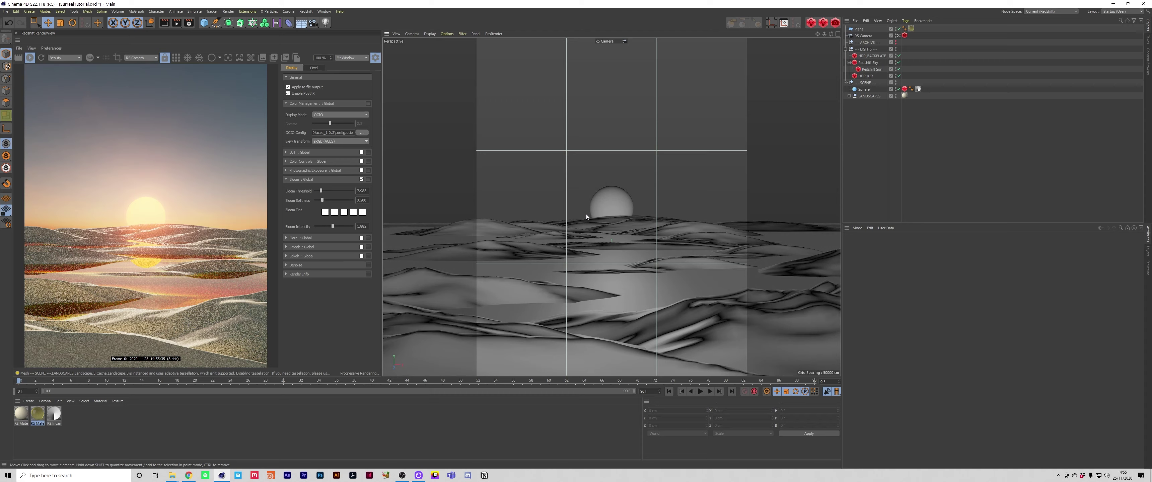
key(ctrl+z)
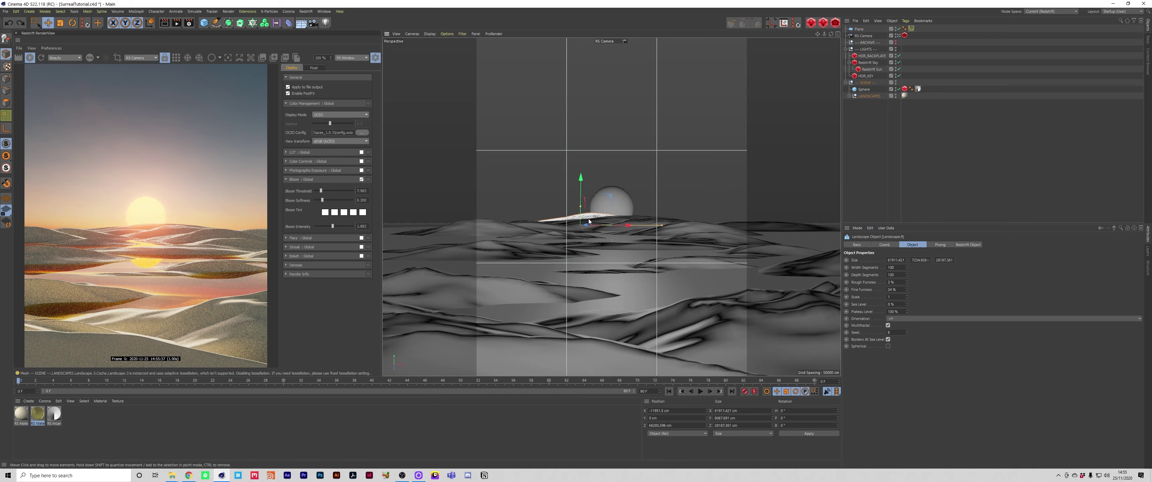
click(546, 224)
key(Delete)
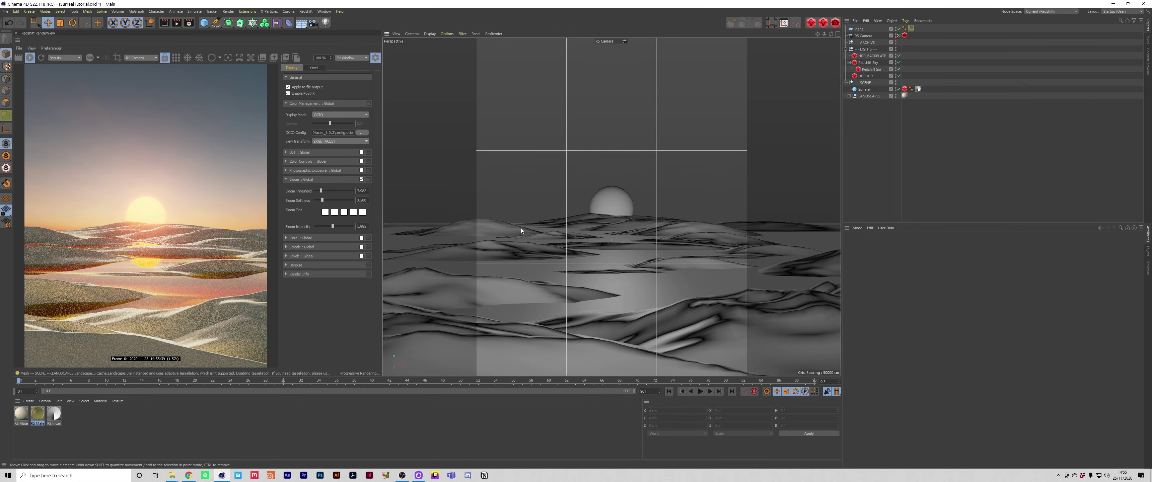
key(ctrl+z)
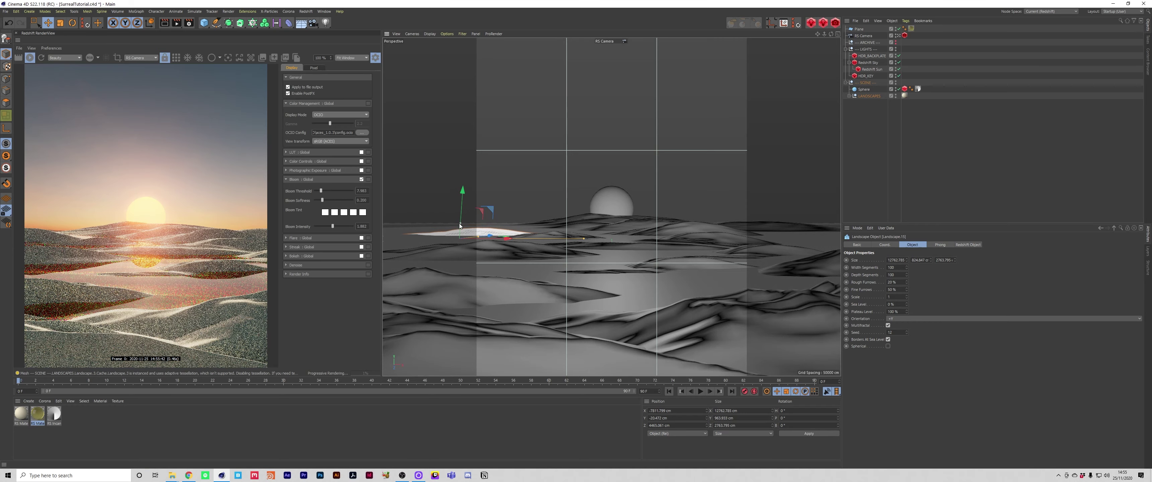
Slightly reduce the height of the low distant dune left of the sun
drag(459, 223, 459, 224)
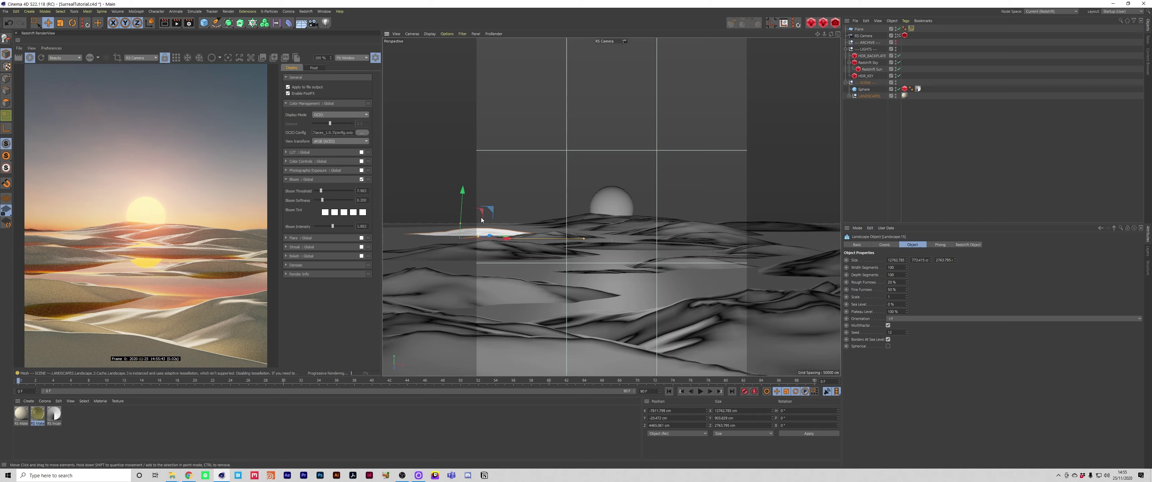
click(690, 228)
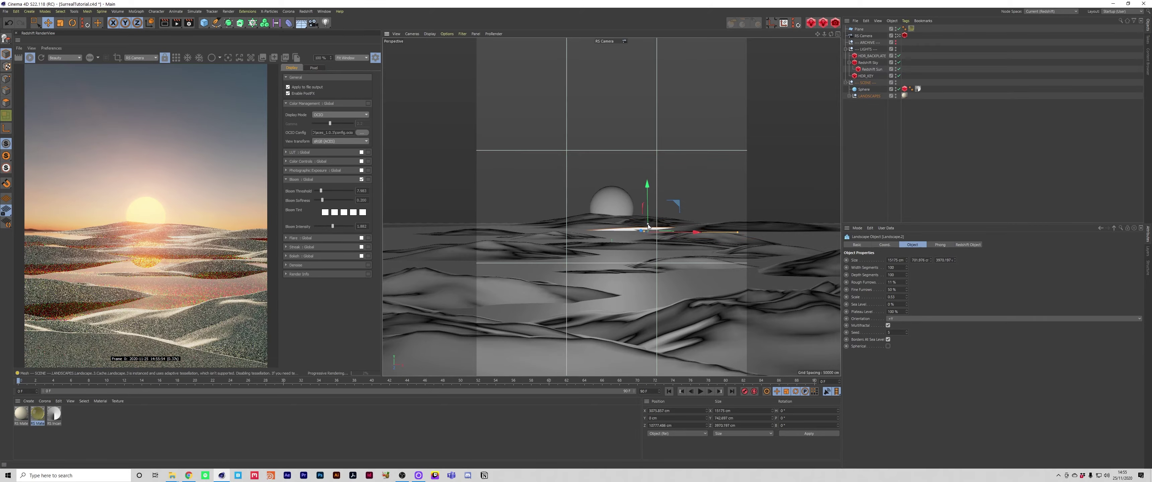
click(675, 326)
Show all four views and reposition the wide landscape behind the sun sideways and slightly lower on the horizon
middle_click(635, 286)
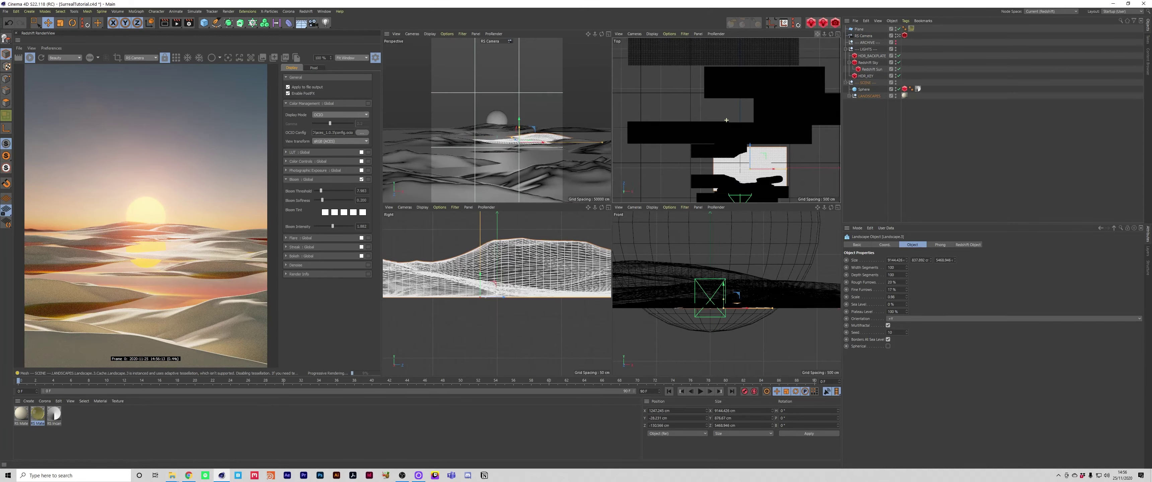
click(463, 137)
drag(460, 137, 503, 137)
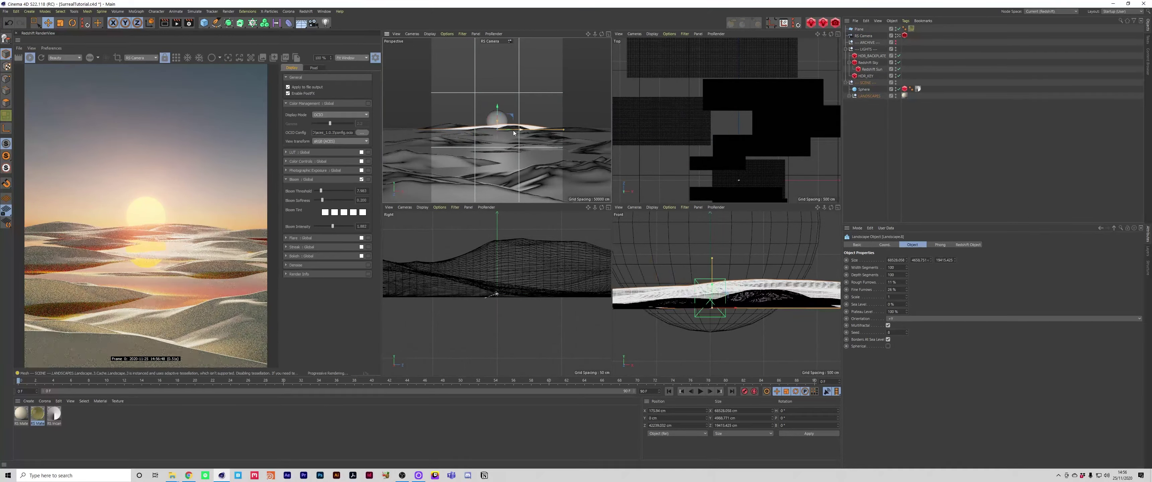
scroll(775, 125, down, 10)
drag(792, 59, 747, 60)
drag(439, 120, 439, 126)
drag(461, 129, 419, 106)
Fine-tune the sideways placement of the farthest landscape in the top view
click(553, 130)
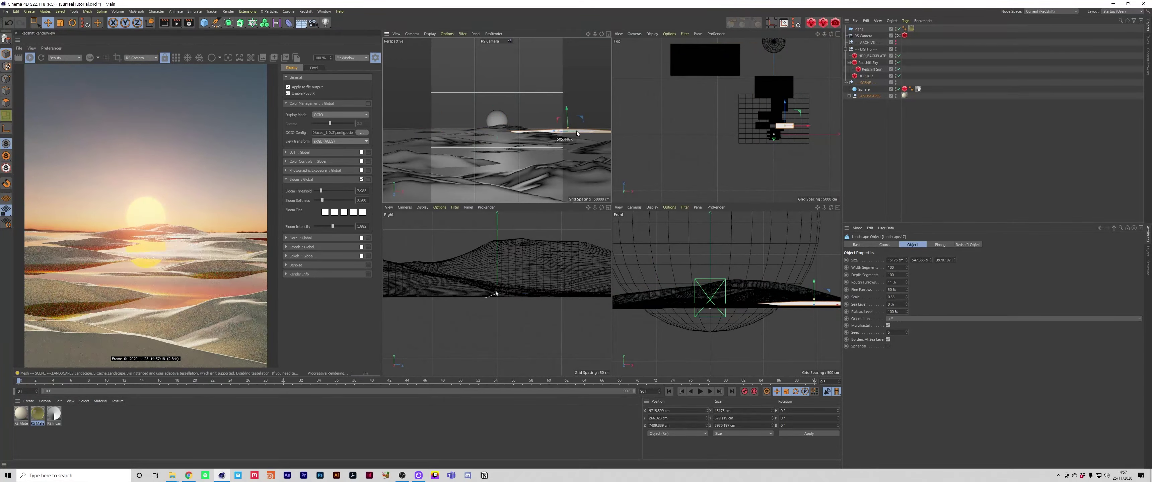
scroll(778, 121, up, 4)
scroll(766, 105, down, 4)
click(652, 71)
drag(696, 70, 677, 69)
drag(673, 69, 690, 69)
scroll(731, 159, up, 6)
Move the distant hill beside the sun farther right, adjust its height slightly in the front view and save the scene
click(759, 93)
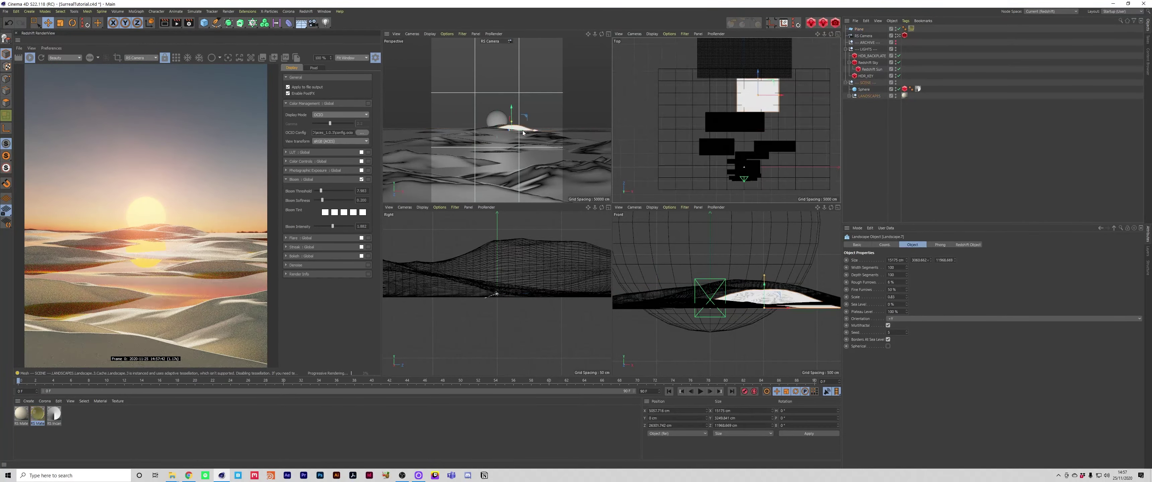
drag(783, 96, 818, 96)
drag(814, 95, 833, 96)
alt+middle_drag(778, 268, 655, 265)
drag(783, 283, 782, 281)
key(ctrl+s)
Return to the full-size camera view, deselect everything and hide the Redshift RenderView settings
click(442, 172)
scroll(740, 156, up, 5)
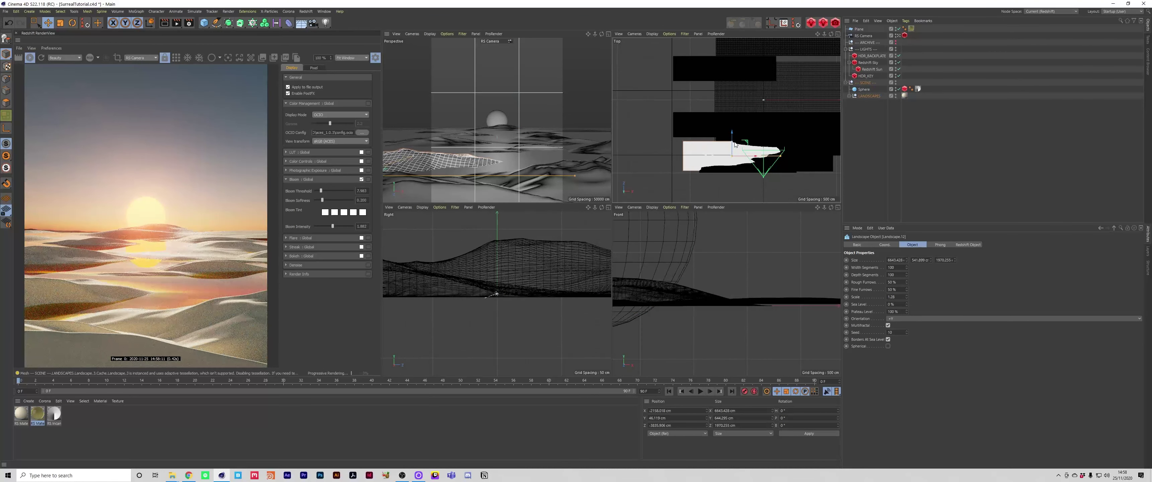
middle_click(496, 153)
click(911, 169)
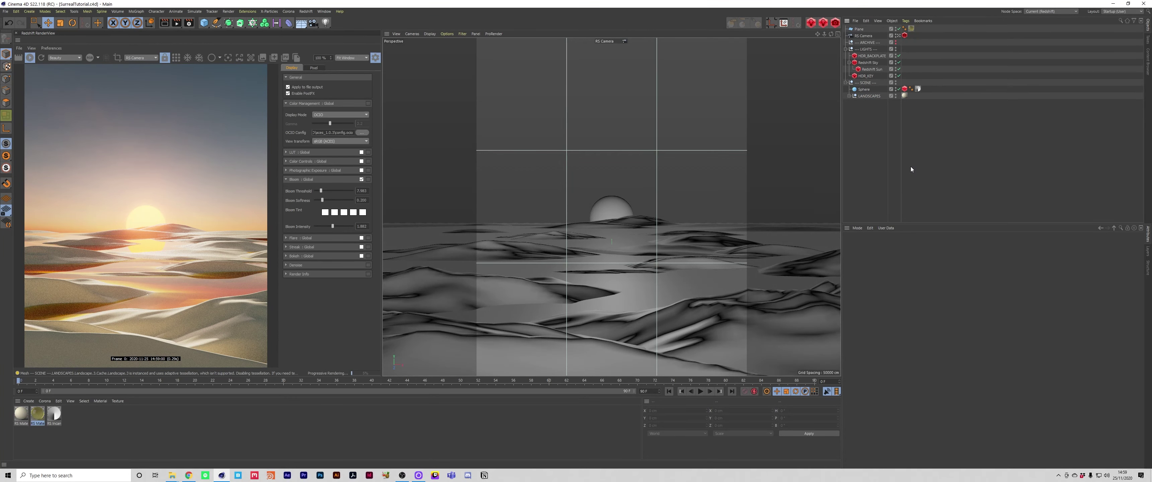
click(375, 57)
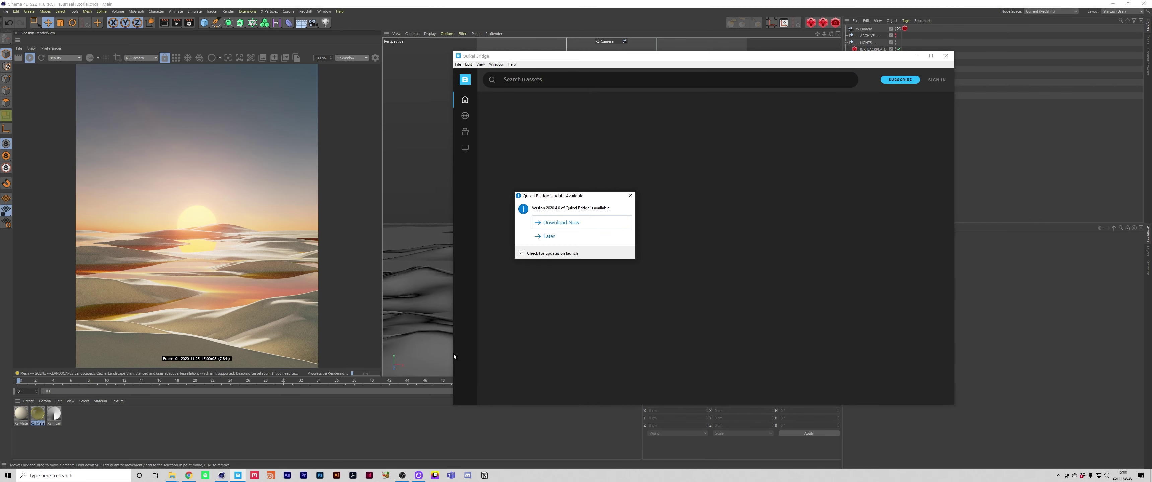
In Quixel Bridge, postpone the update and open the 3D Plants category of the purchased assets
click(576, 238)
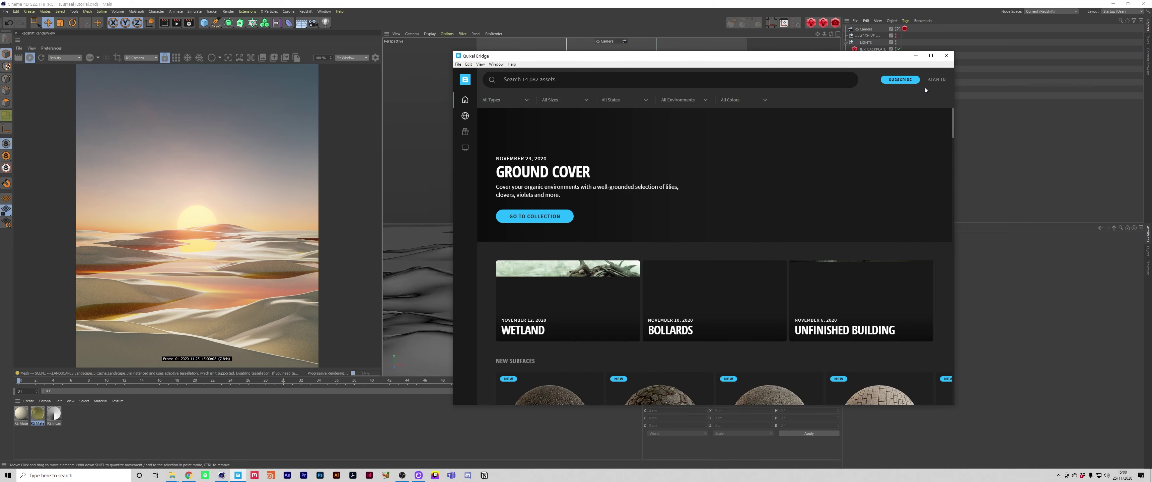
drag(869, 53, 854, 61)
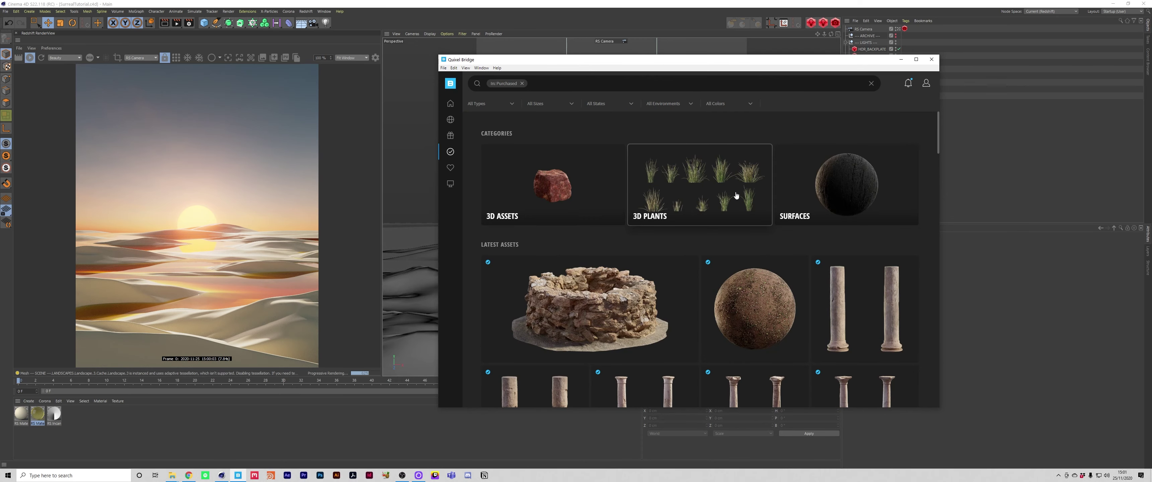
click(736, 195)
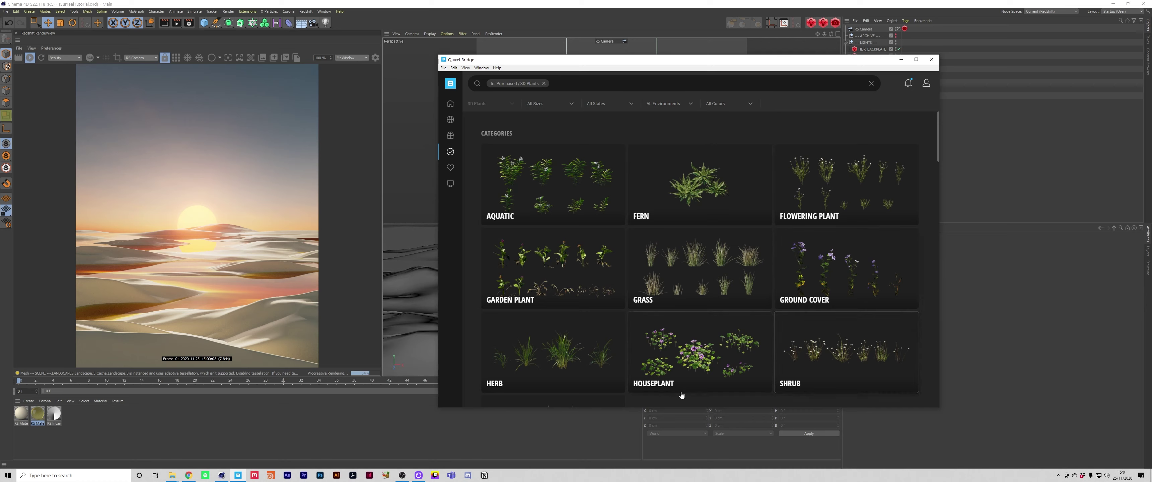
scroll(729, 377, down, 1)
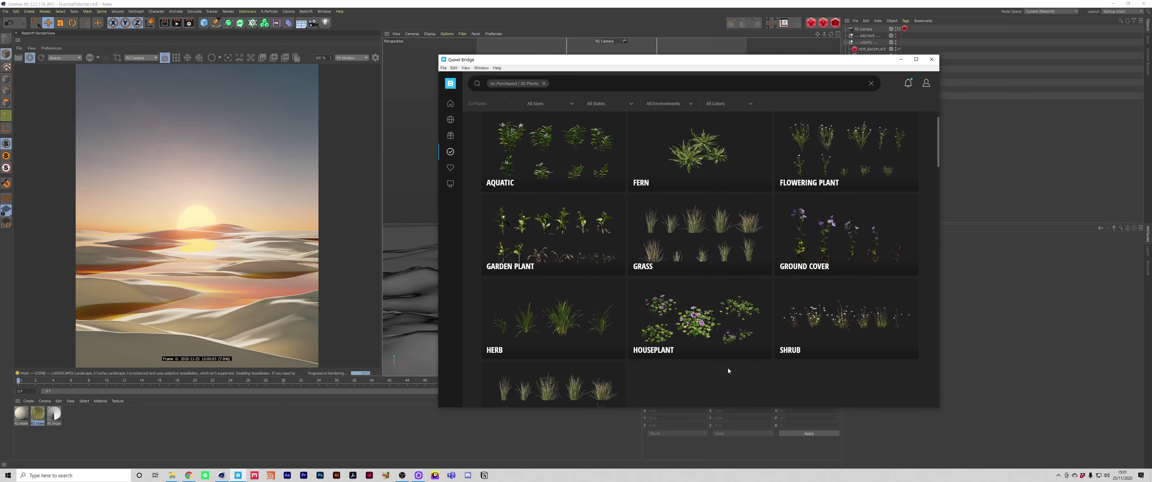
Switch to the browser, search Pinterest for "desert" and examine the dune photos as reference for desert vegetation
click(188, 475)
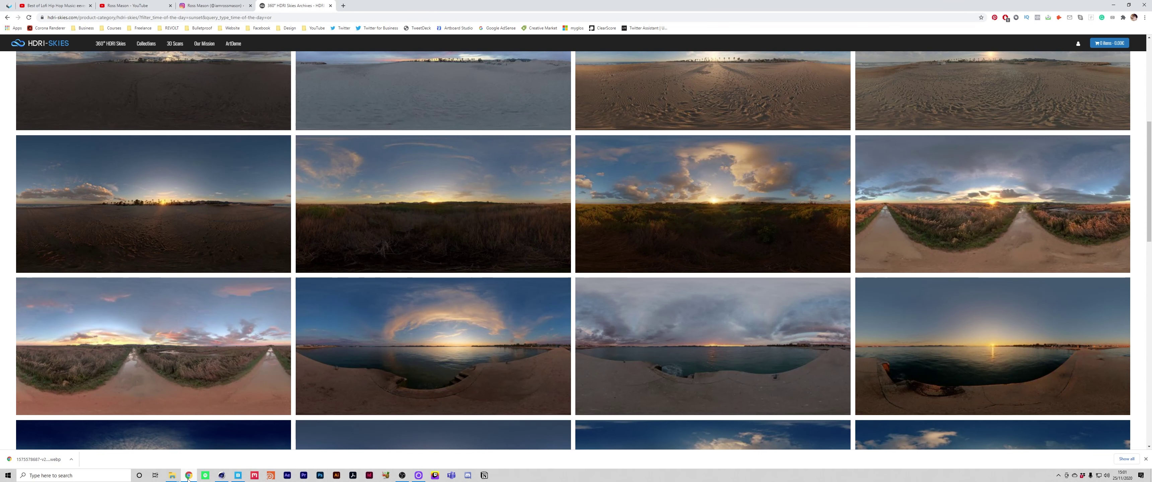
click(343, 5)
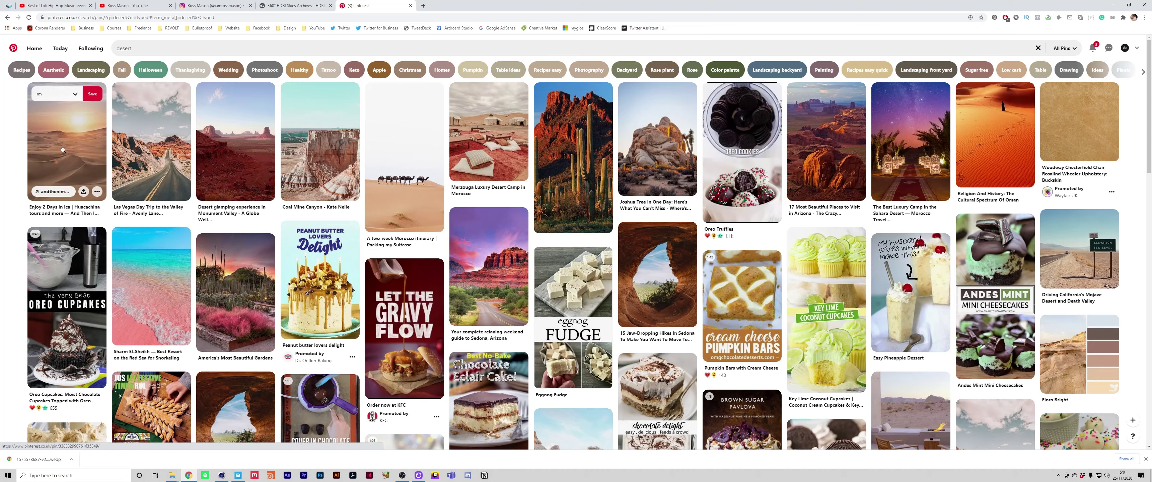
click(94, 160)
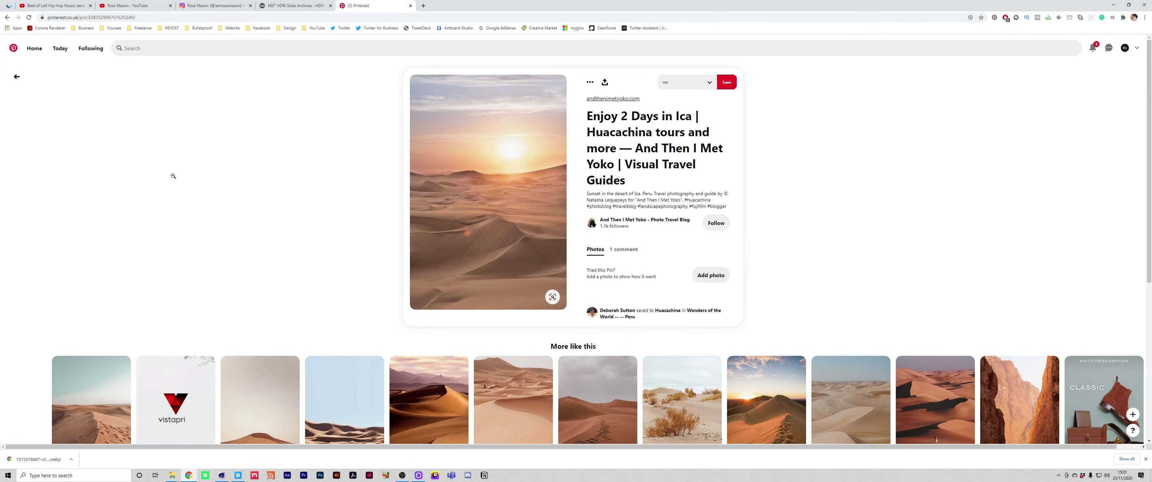
scroll(197, 192, down, 1)
scroll(198, 195, down, 1)
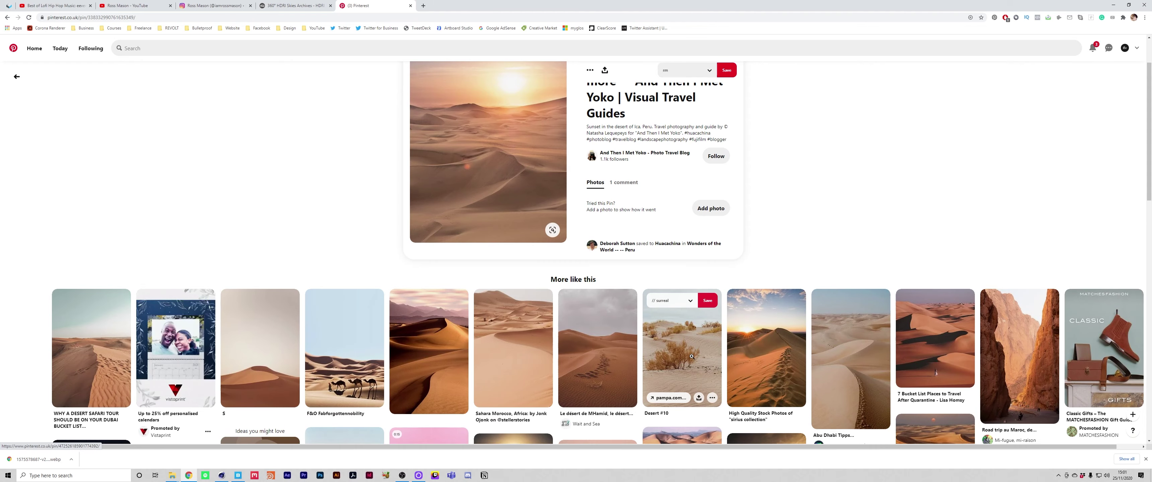
scroll(675, 344, down, 3)
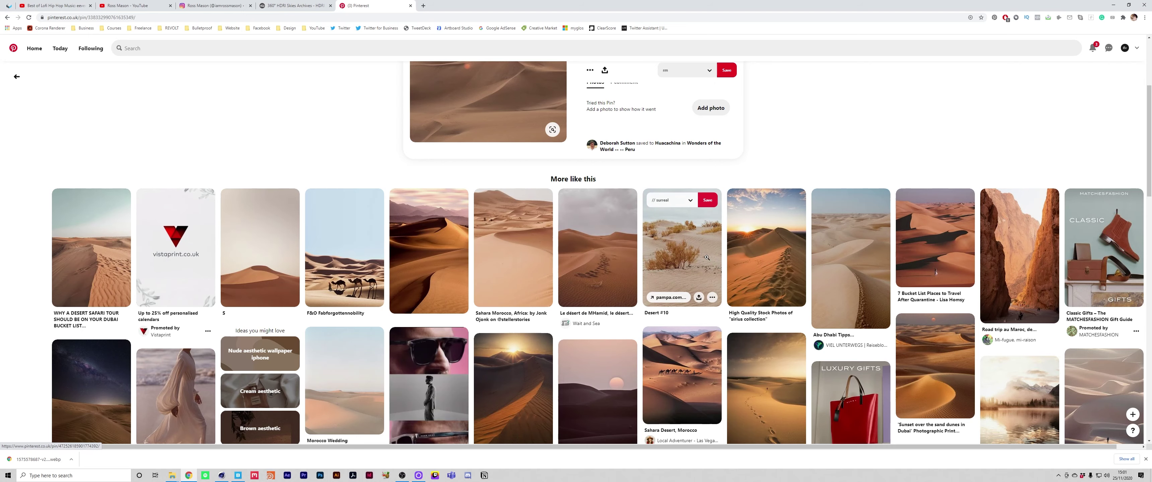
scroll(695, 236, down, 1)
click(524, 218)
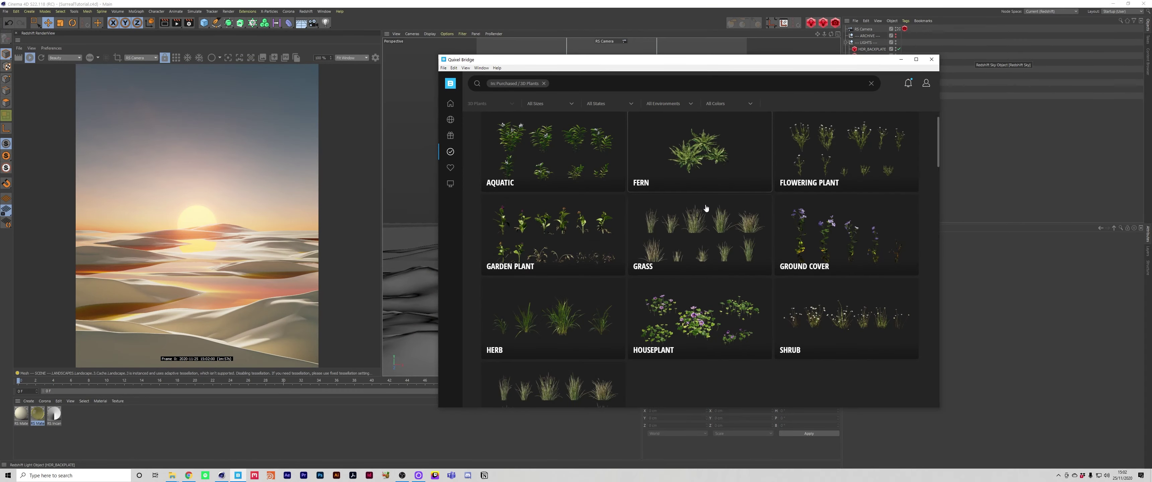
Back in Quixel Bridge, open the Grass category and export the Swamp Grass asset to Cinema 4D
scroll(700, 246, down, 2)
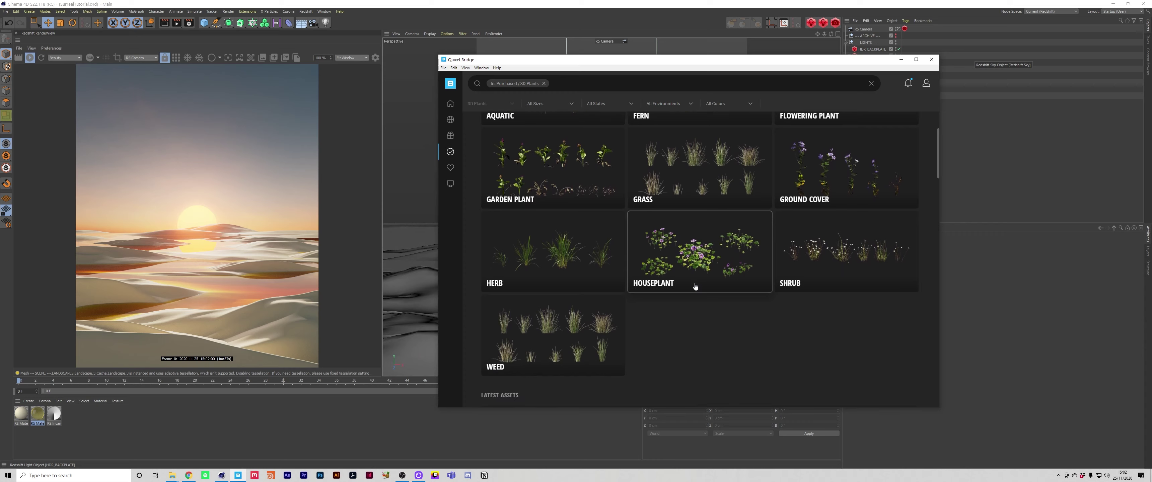
scroll(703, 286, up, 3)
click(700, 265)
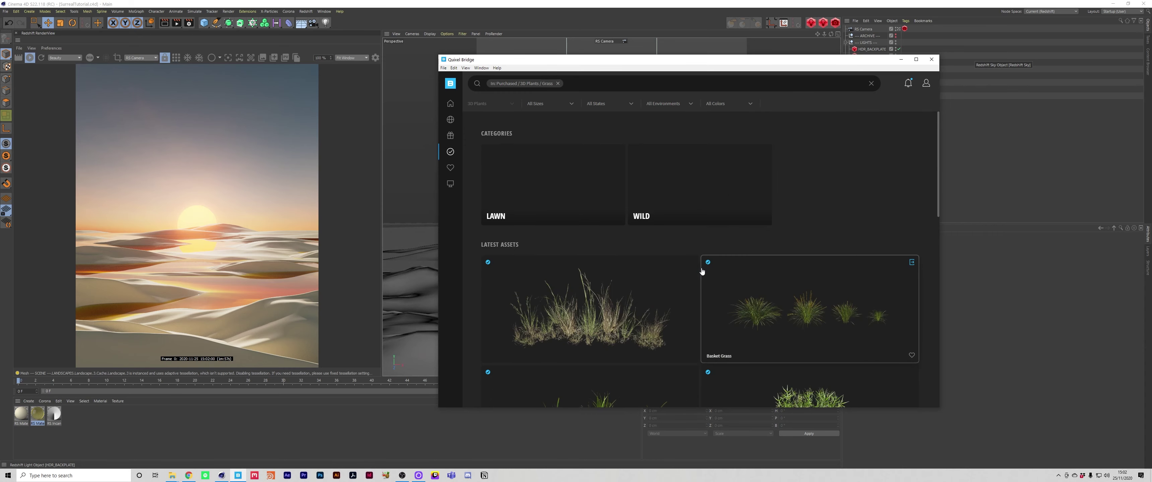
scroll(702, 269, down, 2)
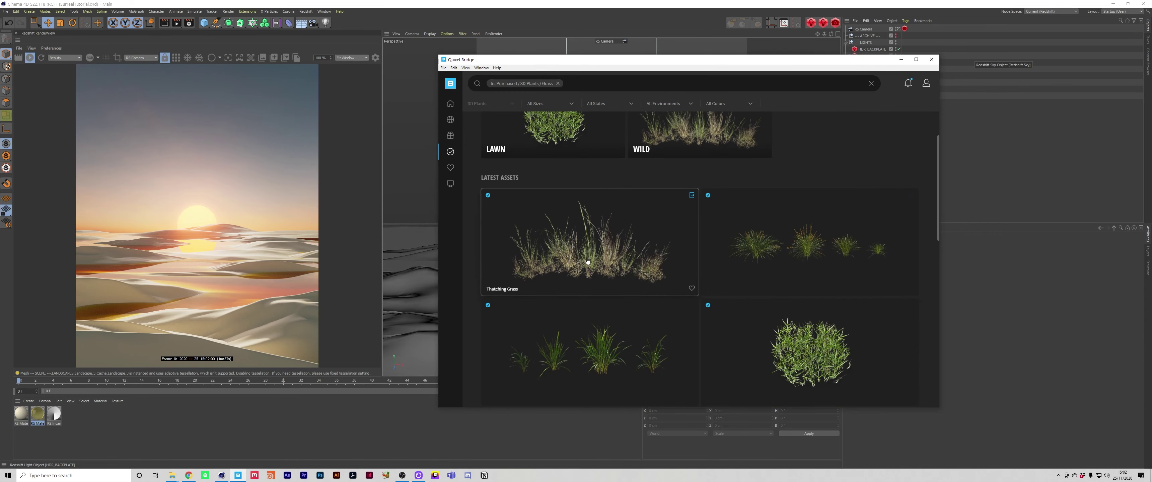
scroll(715, 246, down, 5)
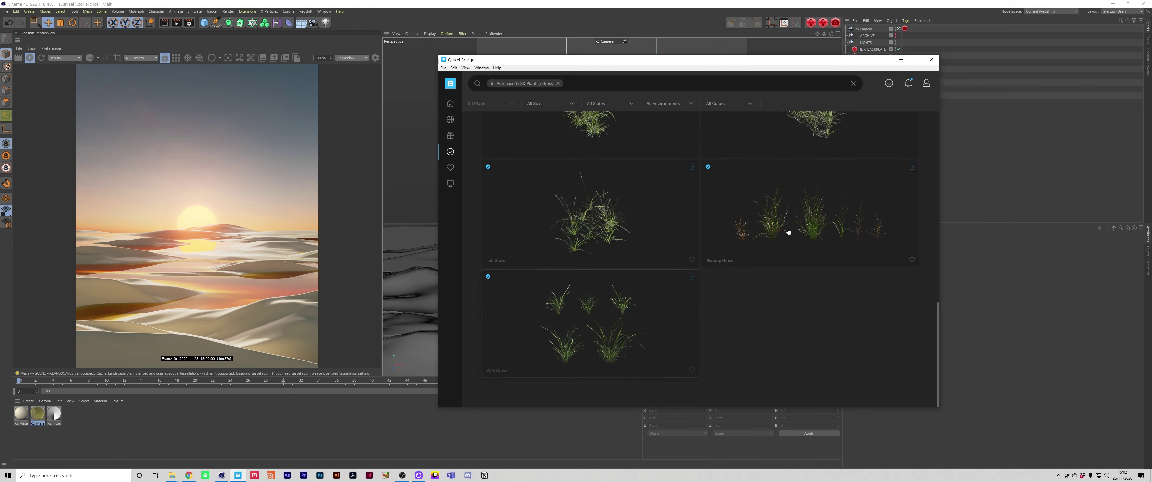
click(913, 167)
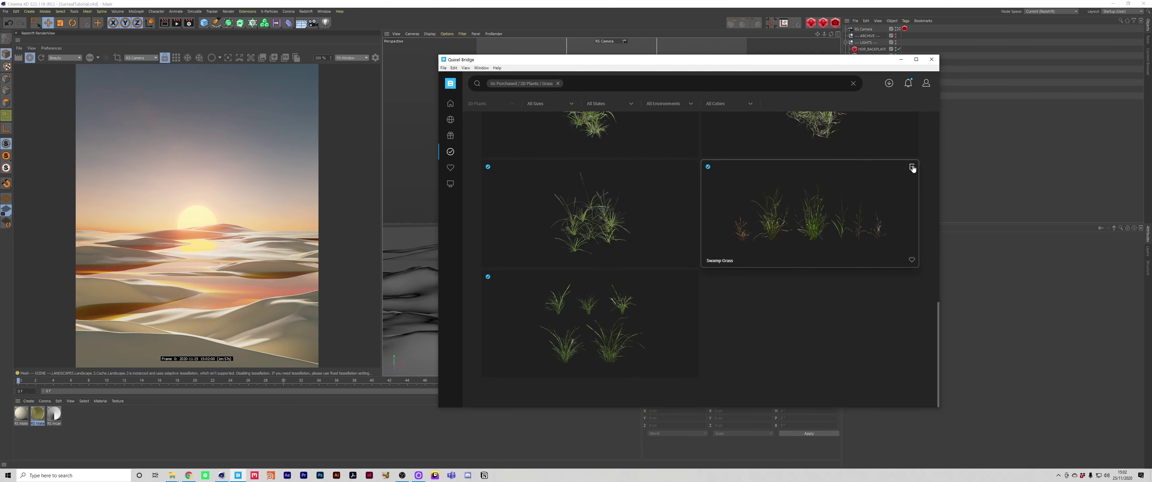
Switch to Cinema 4D and group all the imported grass variation objects under a null
click(230, 429)
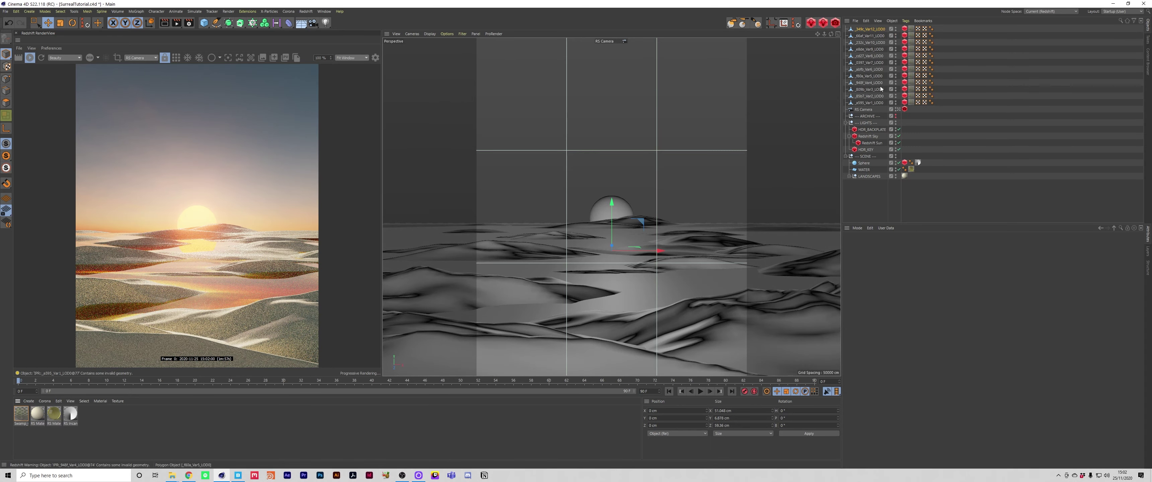
click(871, 103)
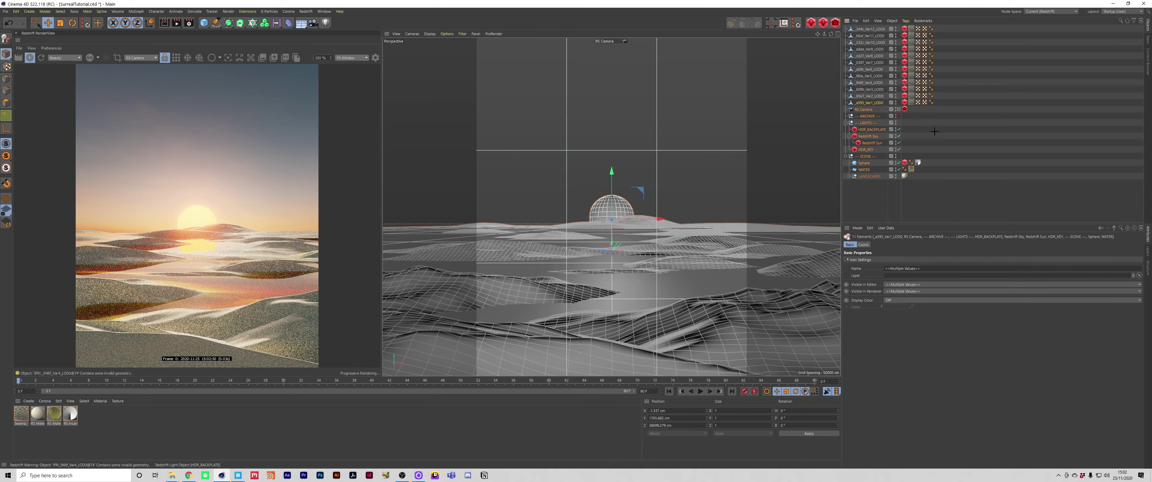
shift+click(867, 30)
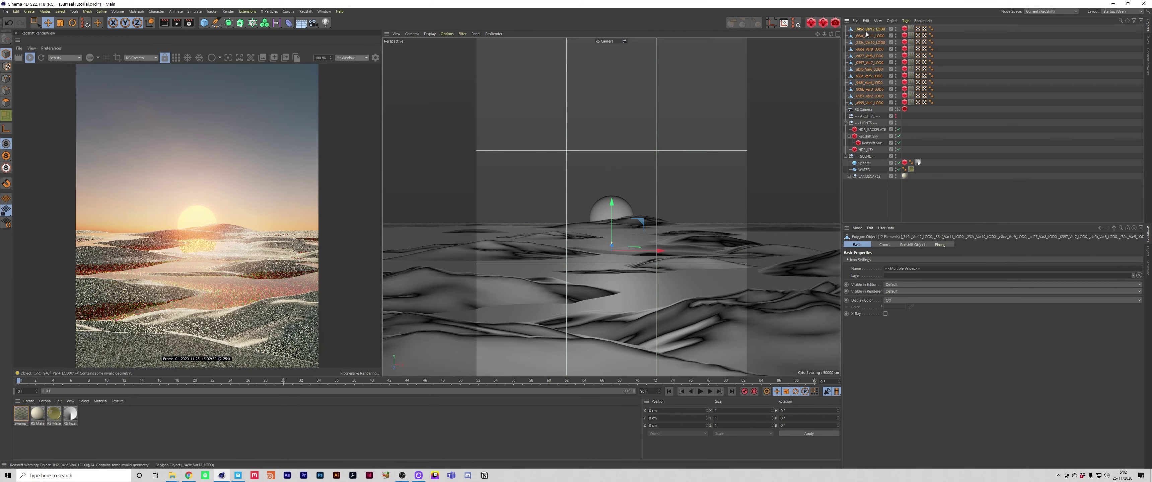
key(alt+g)
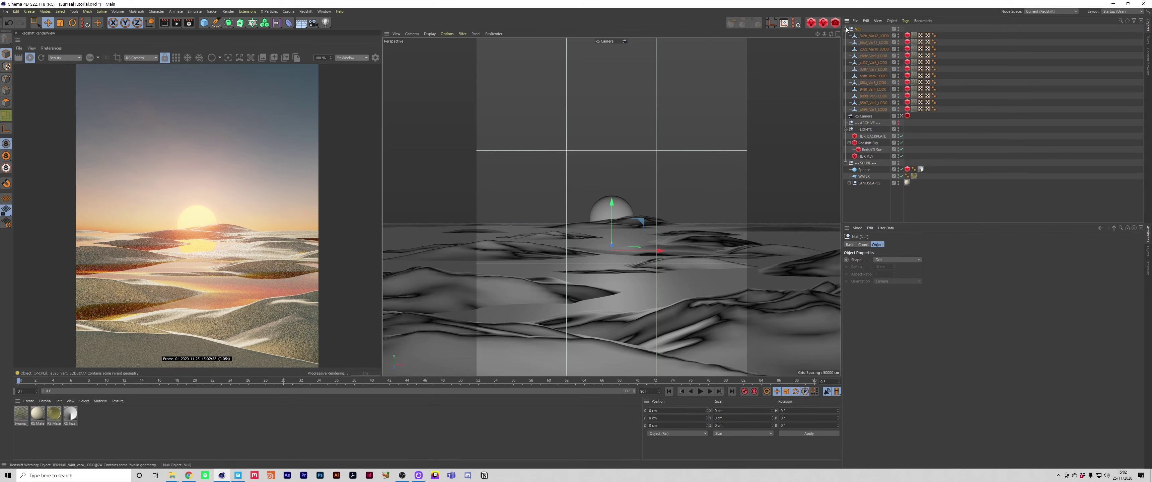
Collapse the grass group and rename its null as Swamp_GRASS
click(237, 475)
click(1016, 155)
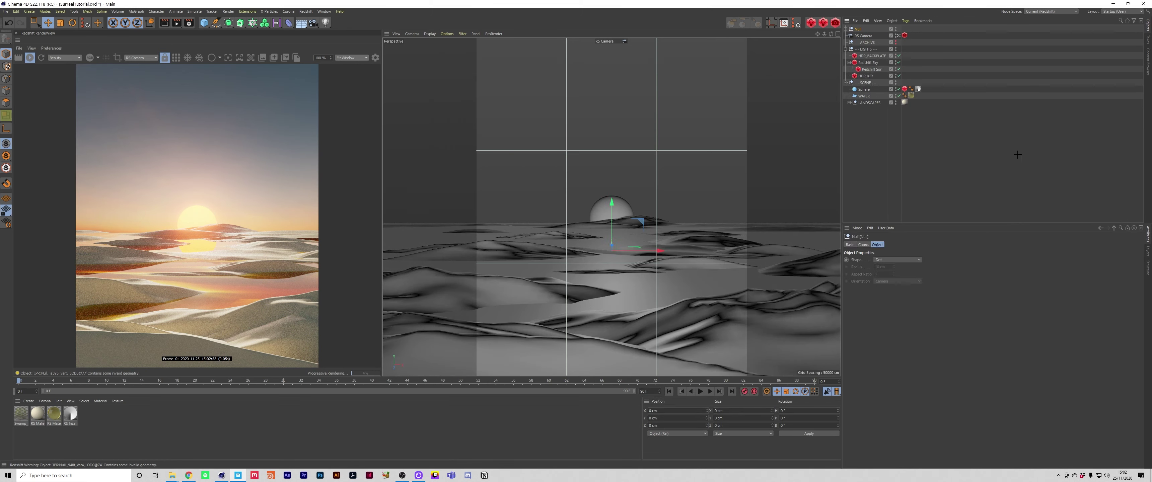
double_click(859, 29)
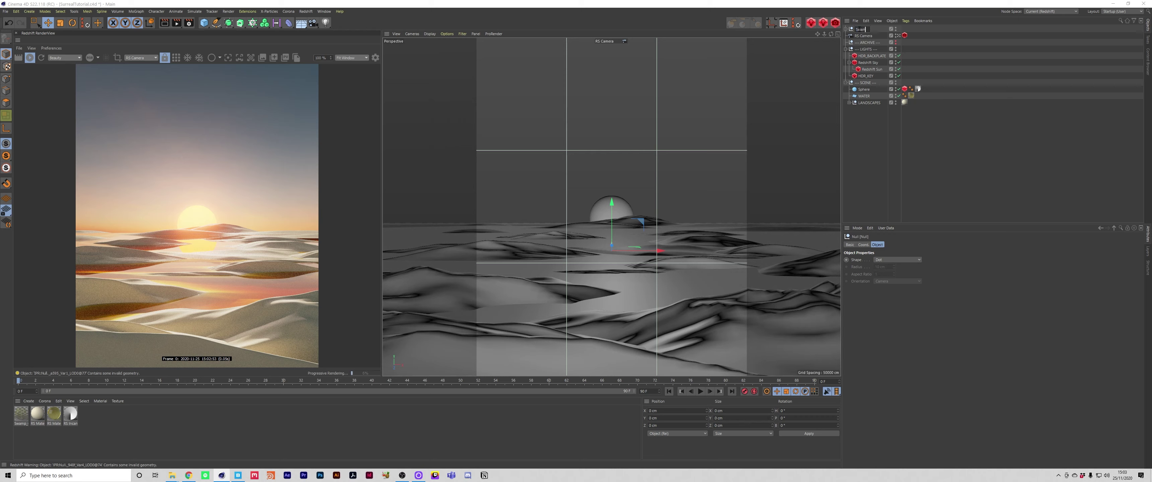
text(Swamp_GRASS)
key(Return)
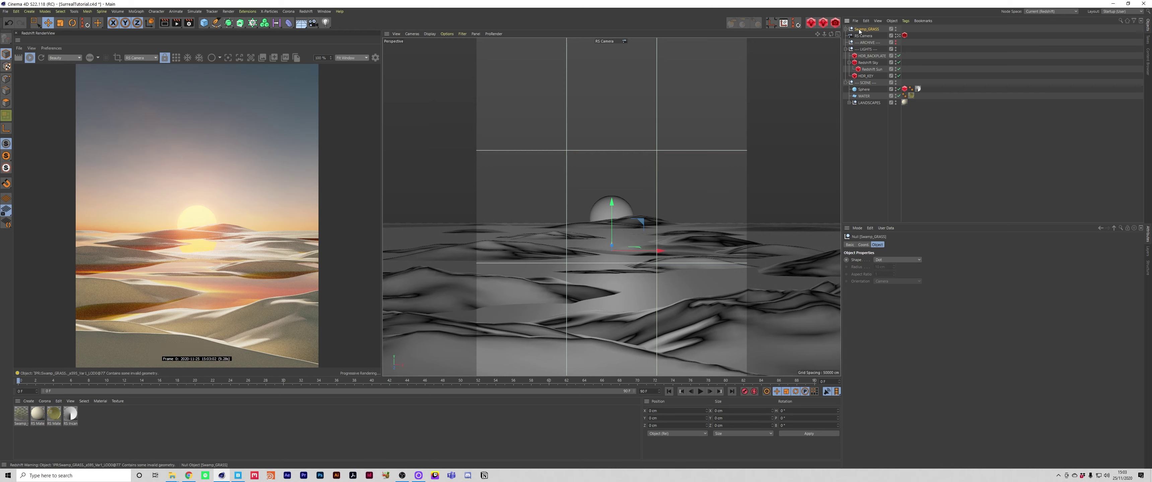
Move the Swamp_GRASS null into the scene section above LANDSCAPES and nest it under a new null named GRASS_ASSETS
drag(860, 29, 862, 96)
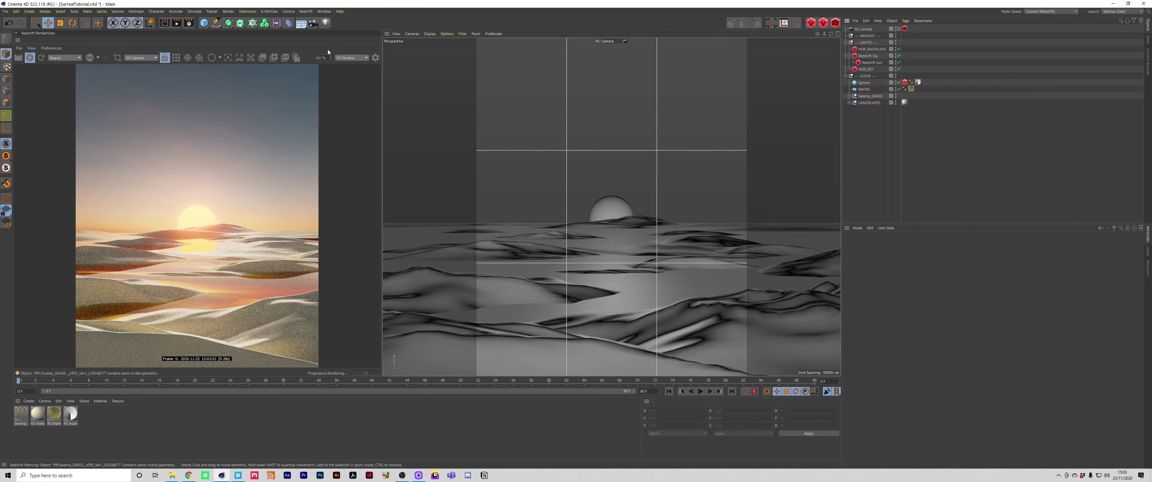
click(204, 23)
click(230, 33)
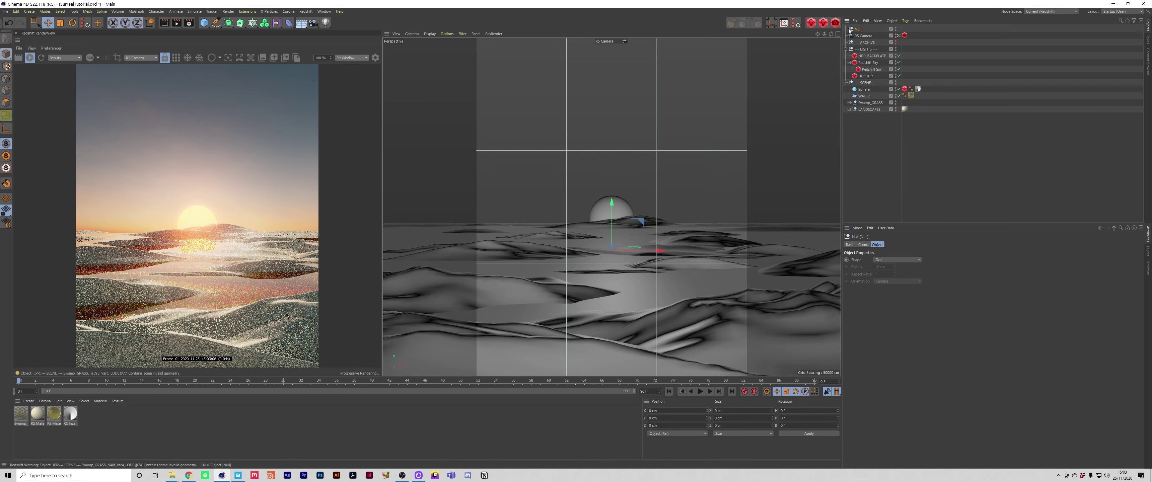
drag(863, 98, 864, 99)
double_click(865, 96)
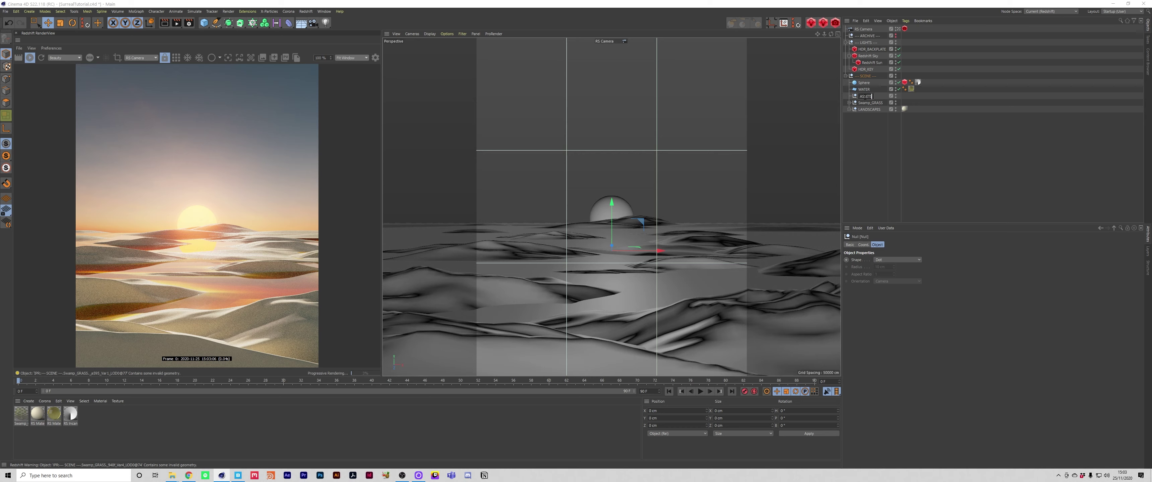
key(Return)
drag(866, 98, 866, 98)
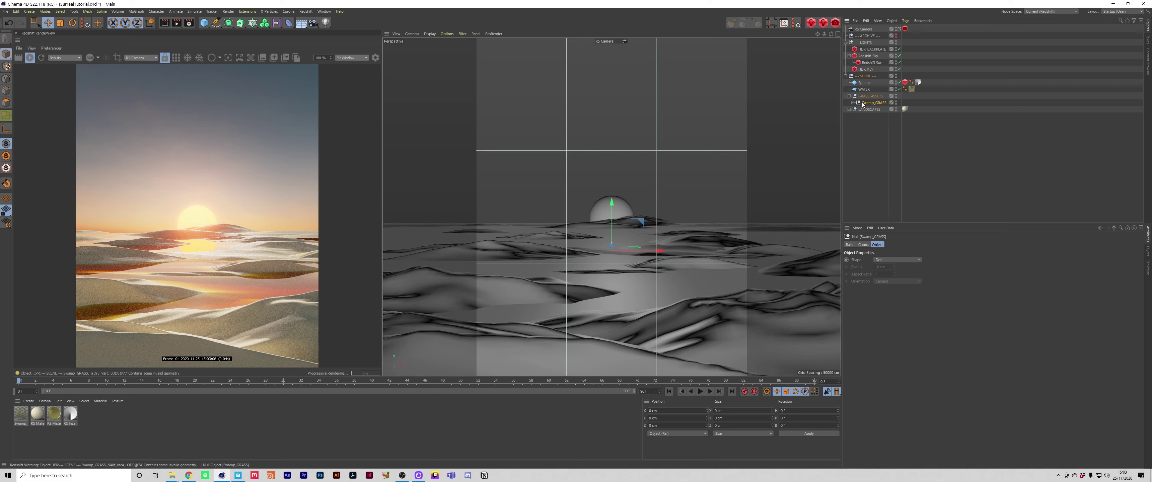
click(934, 149)
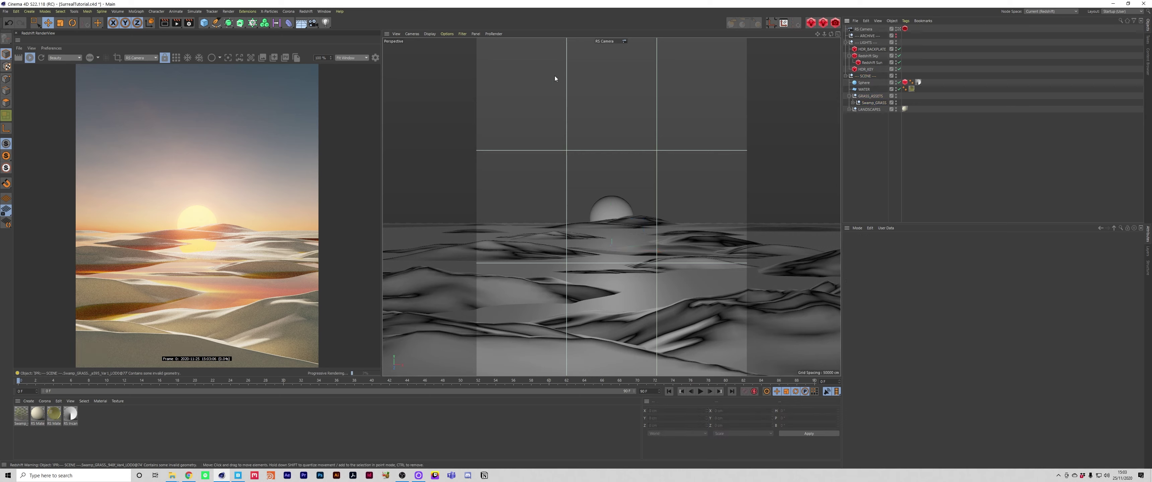
Add a Redshift Matrix Scatter object and look at the particle settings of its Redshift Object tag
click(304, 12)
mouse_move(318, 26)
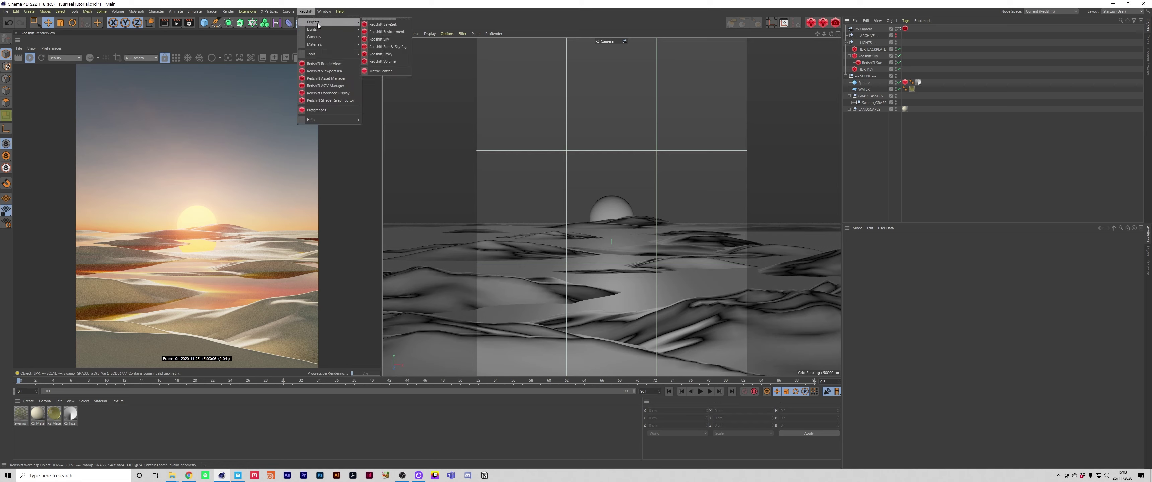
click(384, 71)
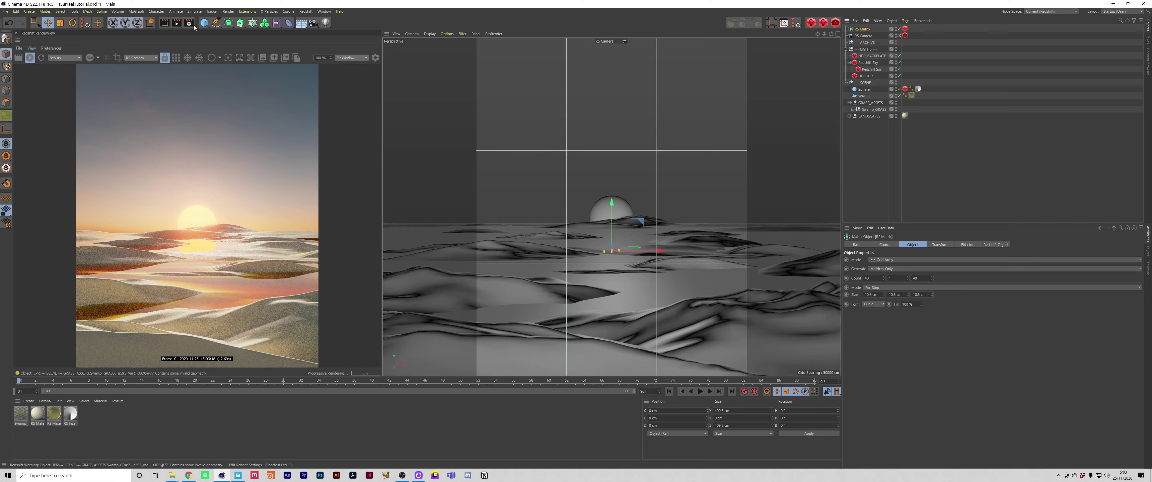
click(136, 11)
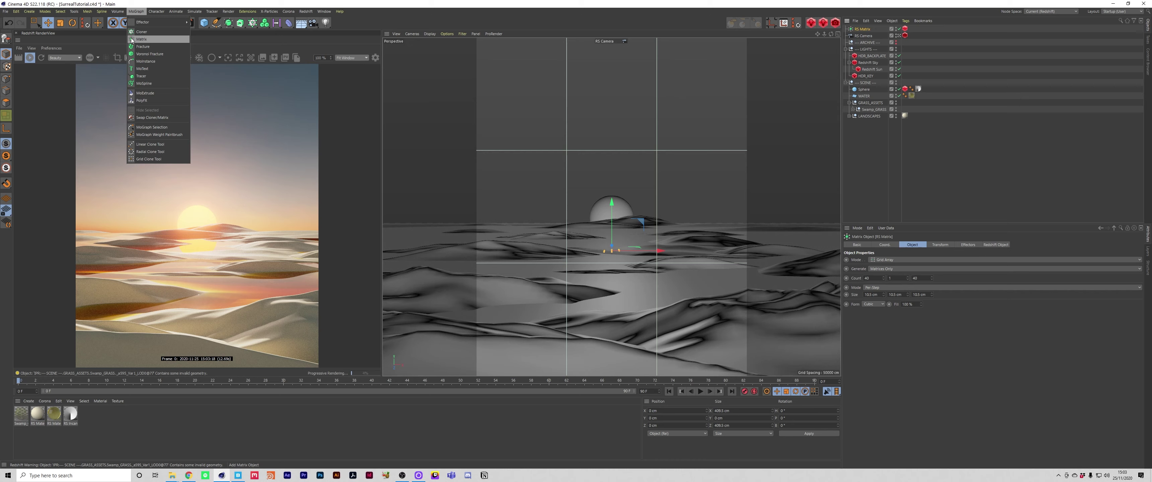
click(904, 30)
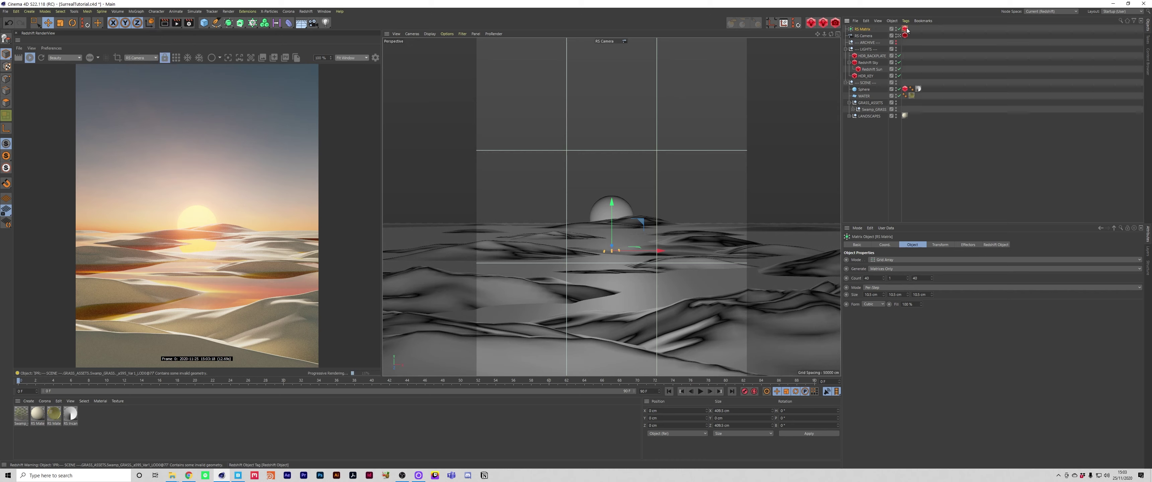
click(876, 244)
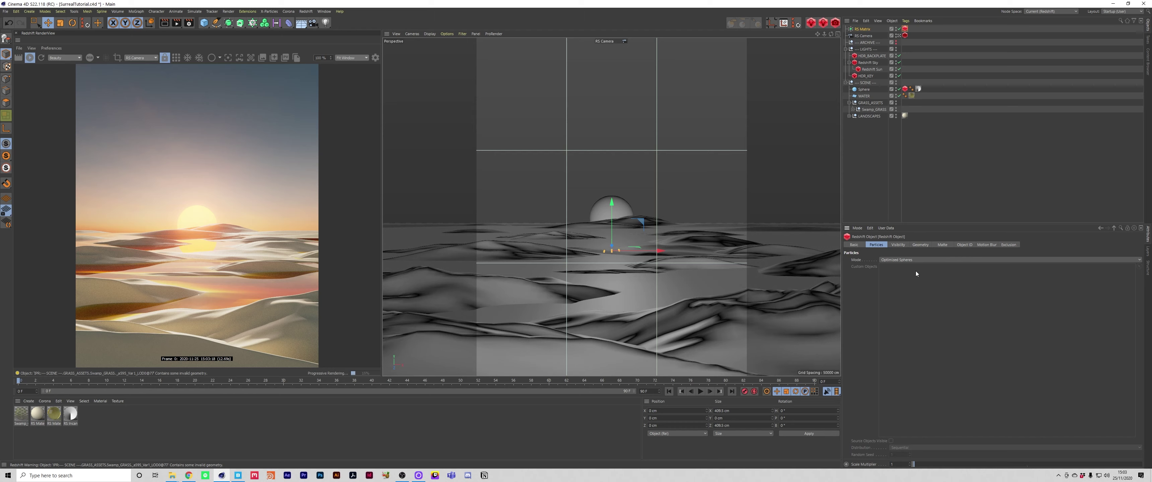
click(863, 30)
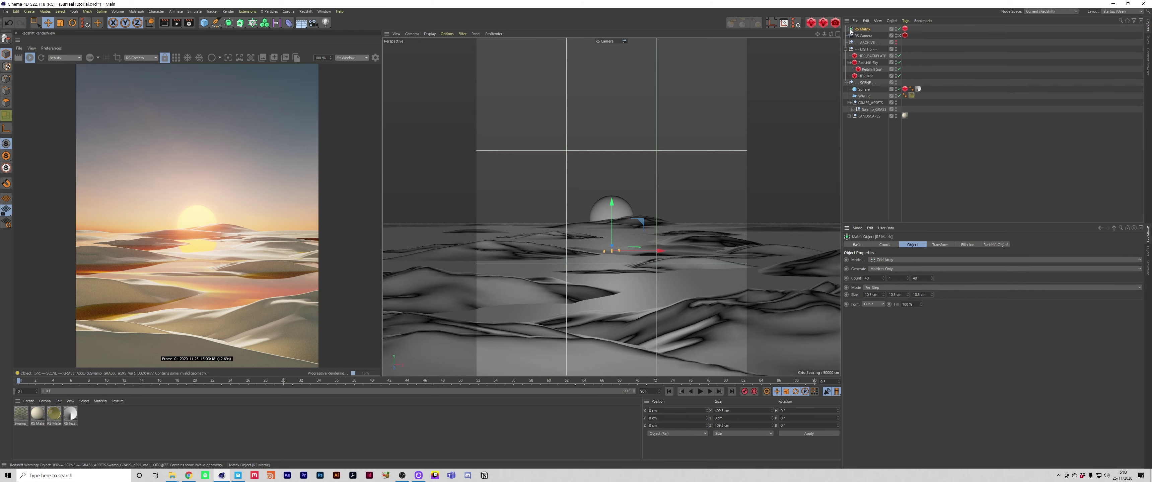
double_click(856, 30)
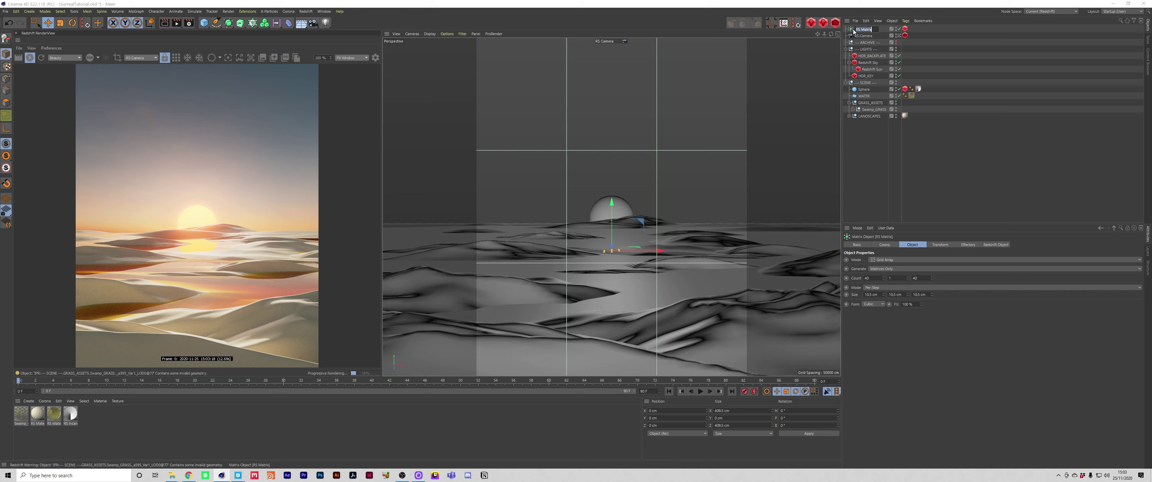
click(923, 312)
Set the RS Matrix to Object mode with LANDSCAPES as its object, and move it into the scene section above GRASS_ASSETS
click(891, 260)
click(890, 267)
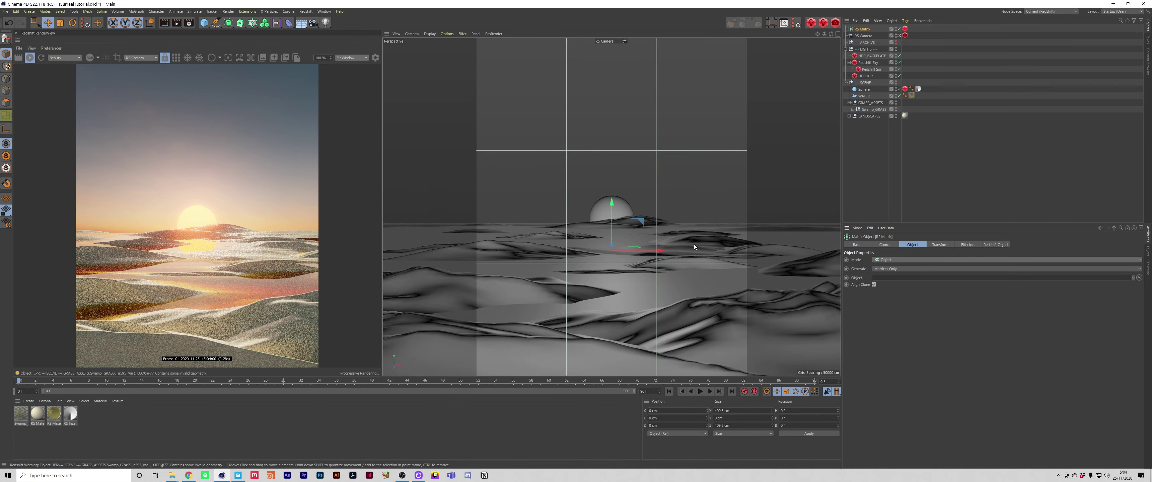
drag(871, 116, 880, 279)
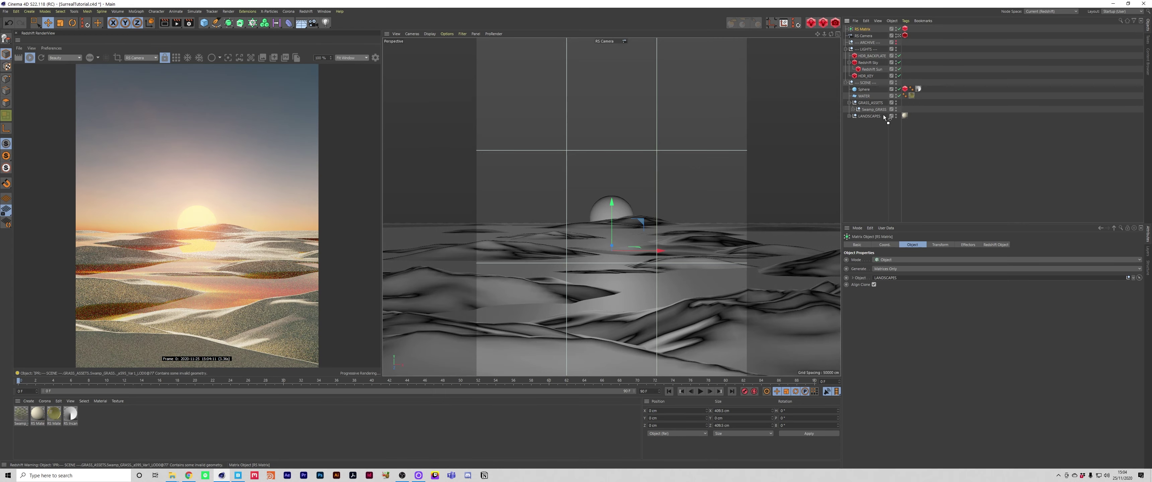
drag(868, 100, 868, 99)
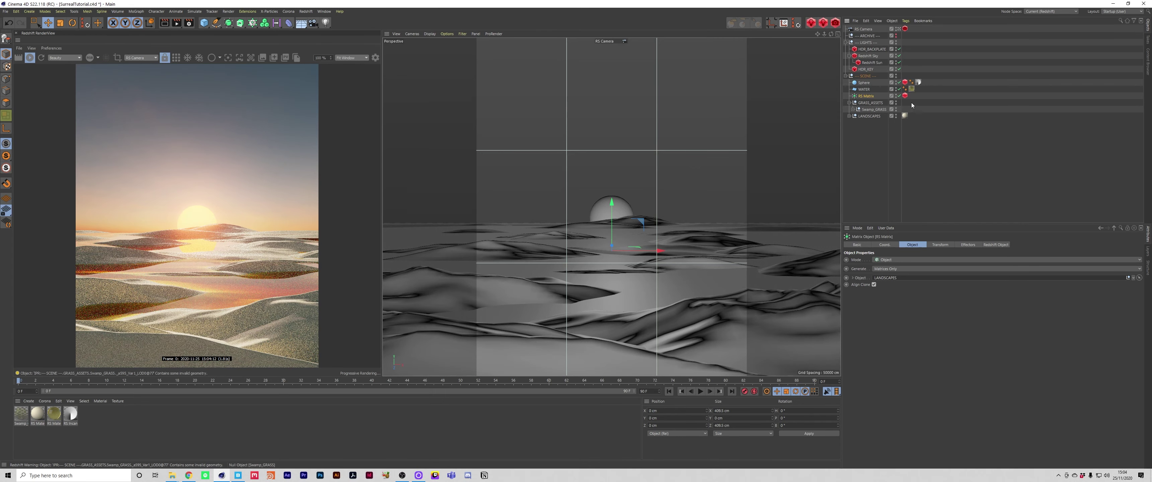
Set the RS Matrix tag's particle mode to Custom Objects and add all the Swamp_GRASS variations as custom objects
click(905, 95)
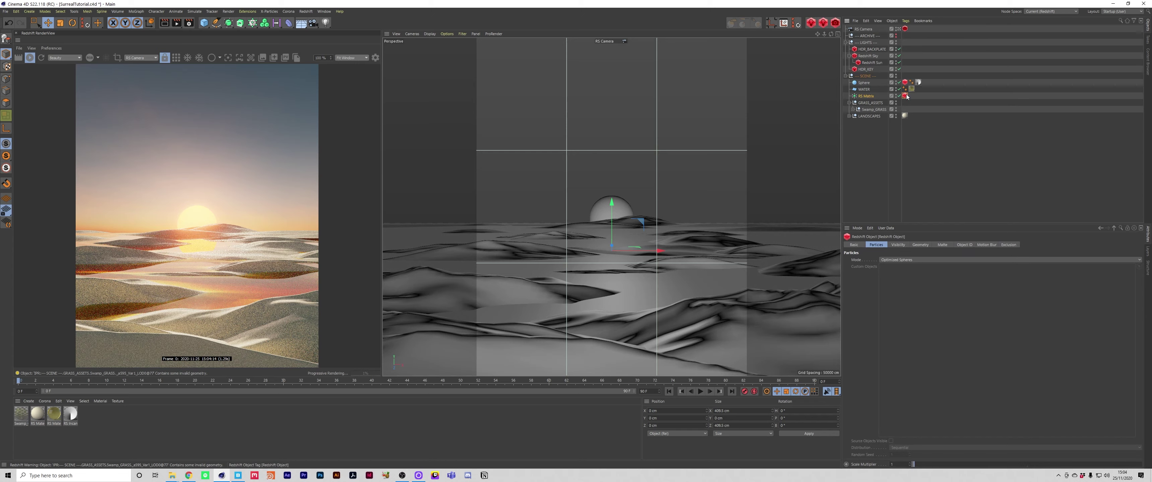
click(891, 260)
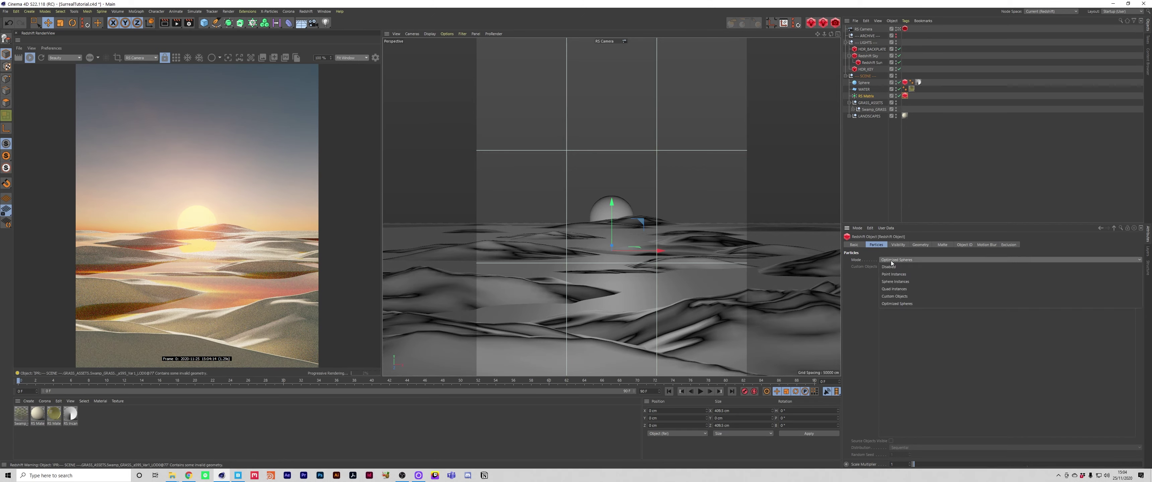
click(895, 296)
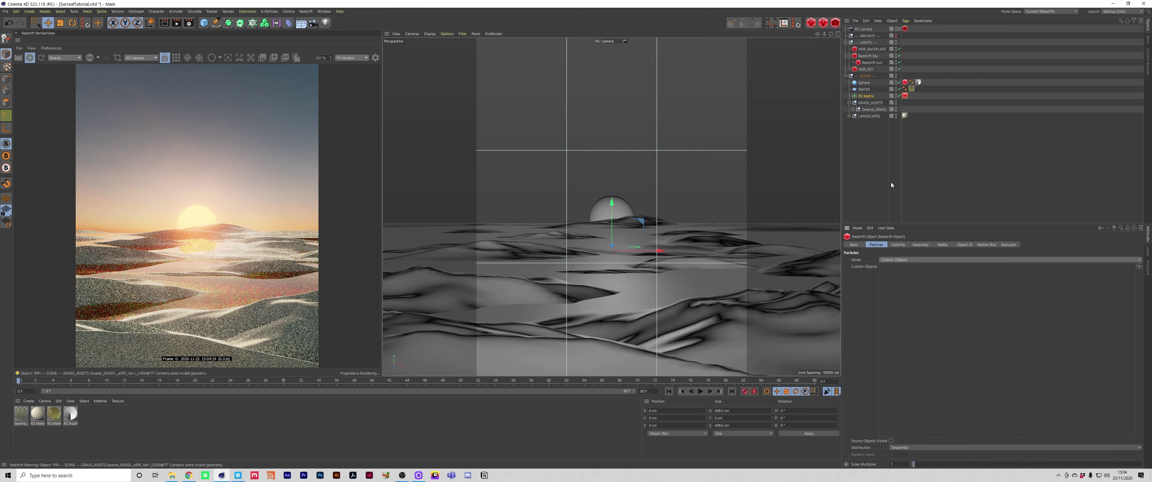
click(854, 110)
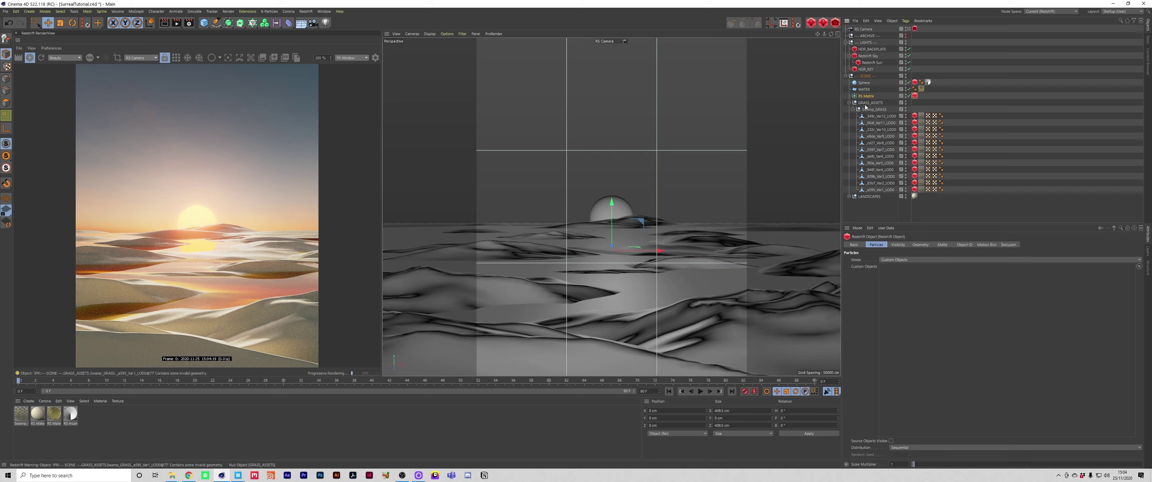
click(881, 116)
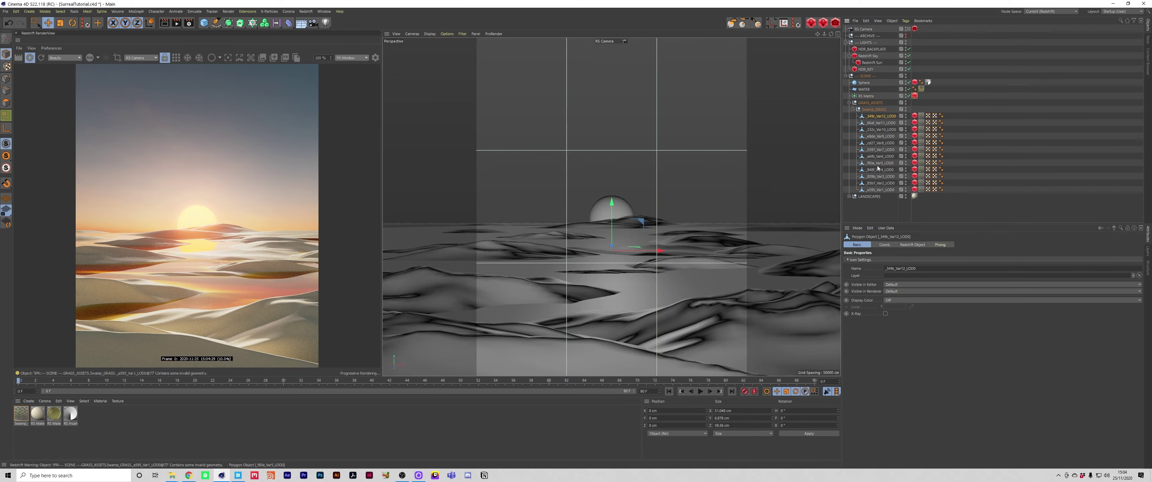
shift+click(880, 189)
click(914, 96)
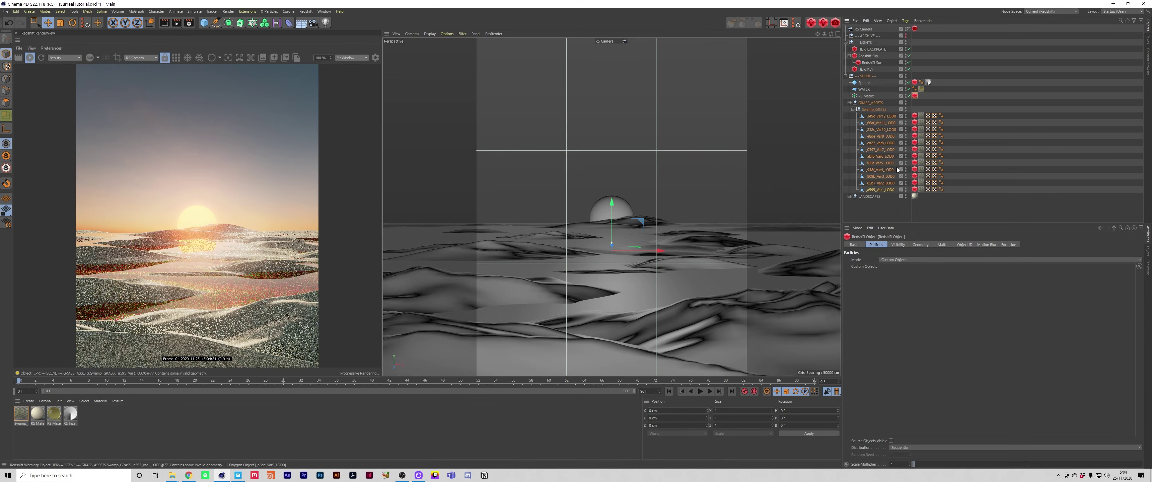
drag(945, 167, 951, 317)
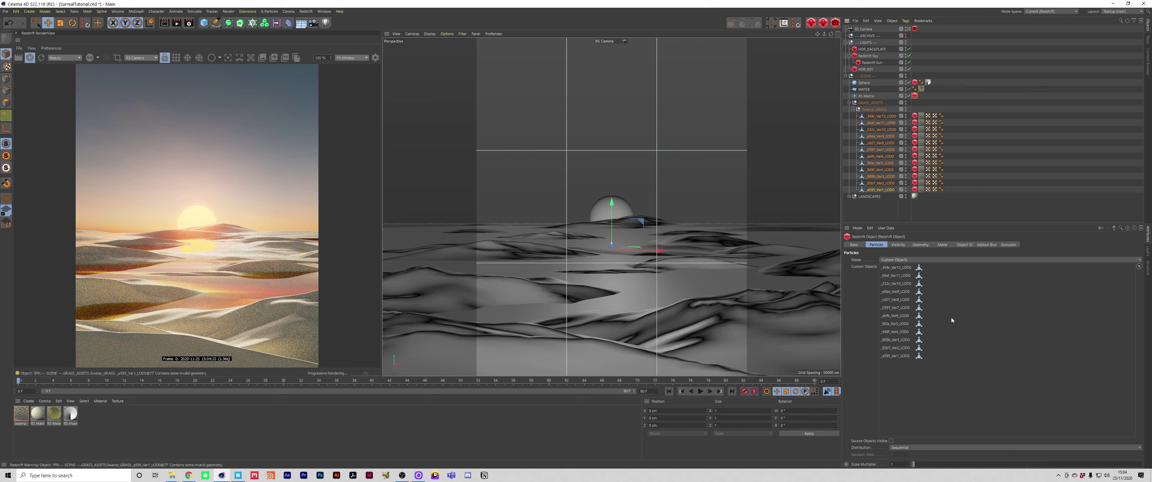
click(971, 163)
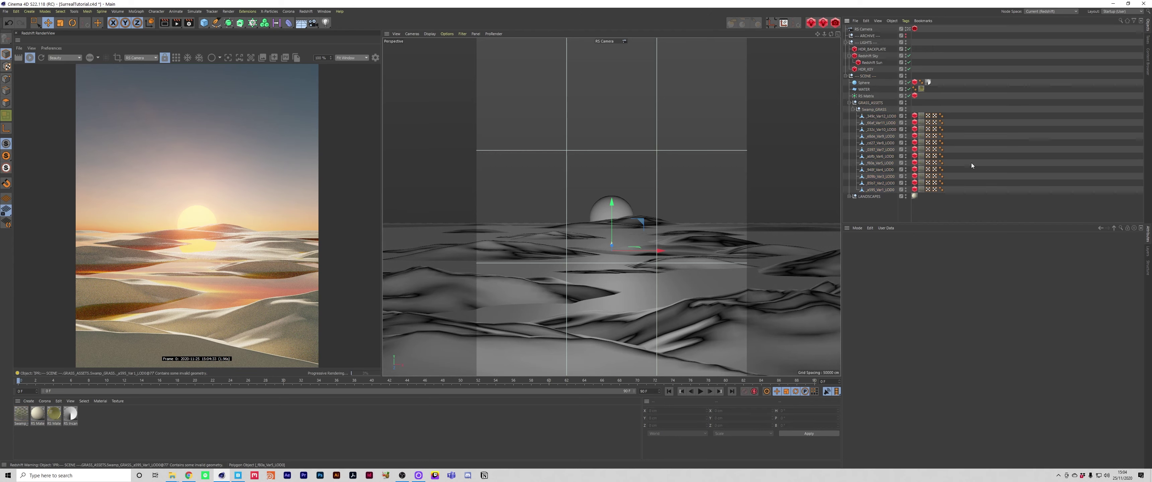
click(853, 109)
Set the RS Matrix's transform scale to 10 on the X, Y and Z axes
click(868, 96)
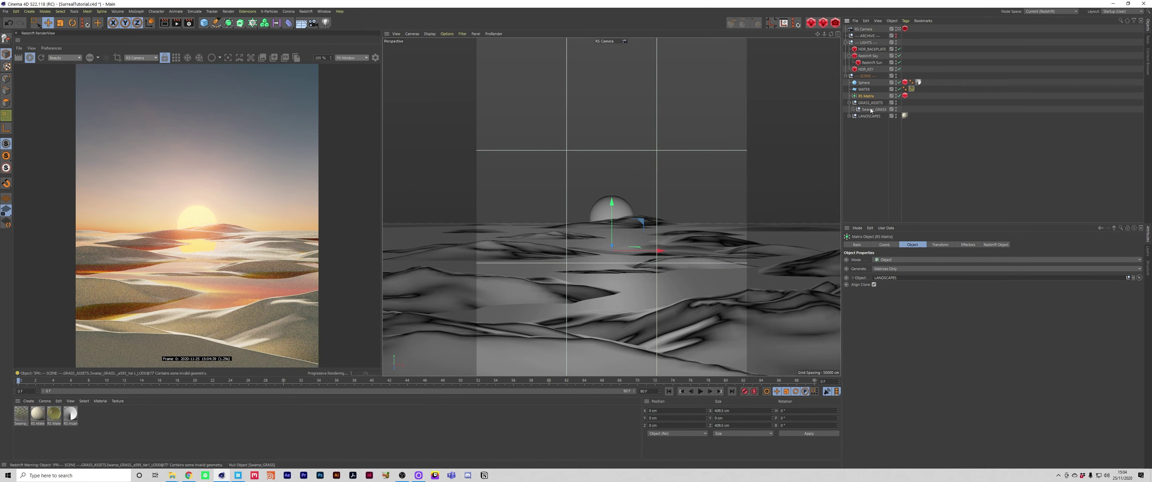
click(940, 244)
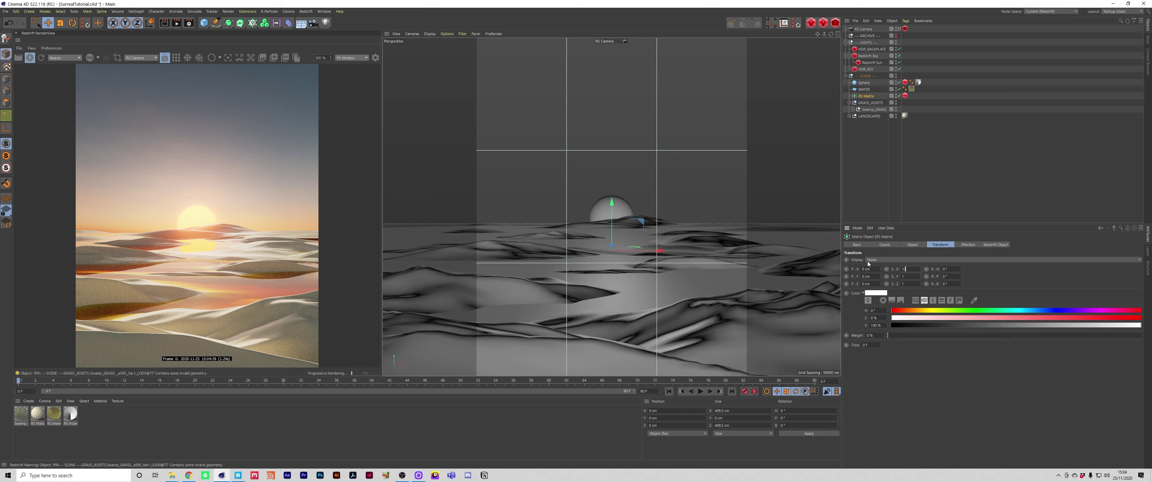
key(Tab)
text(10)
key(Tab)
text(10)
key(Return)
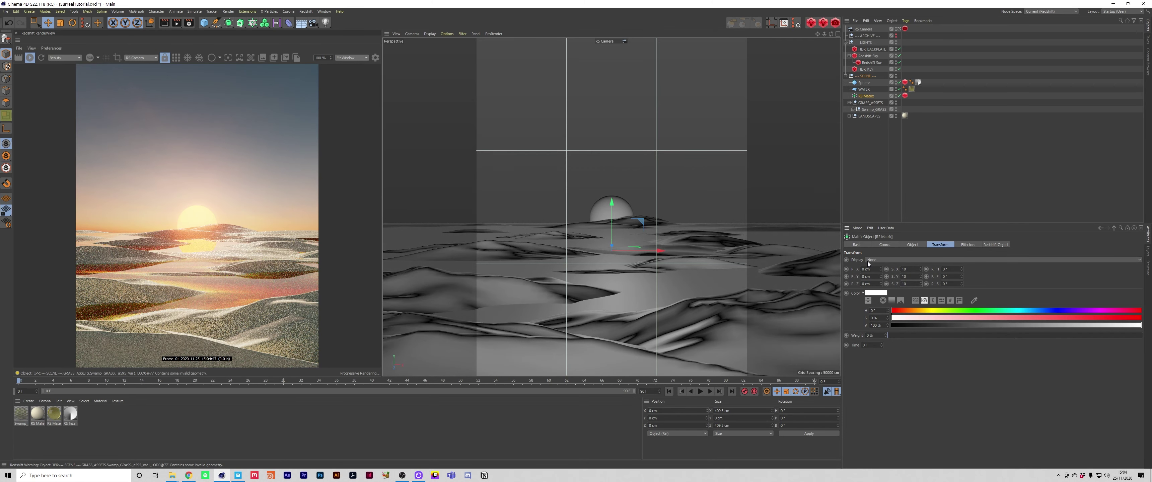
Expand the LANDSCAPES group and assign its last landscape, Landscape.17, as the RS Matrix's distribution object
click(848, 116)
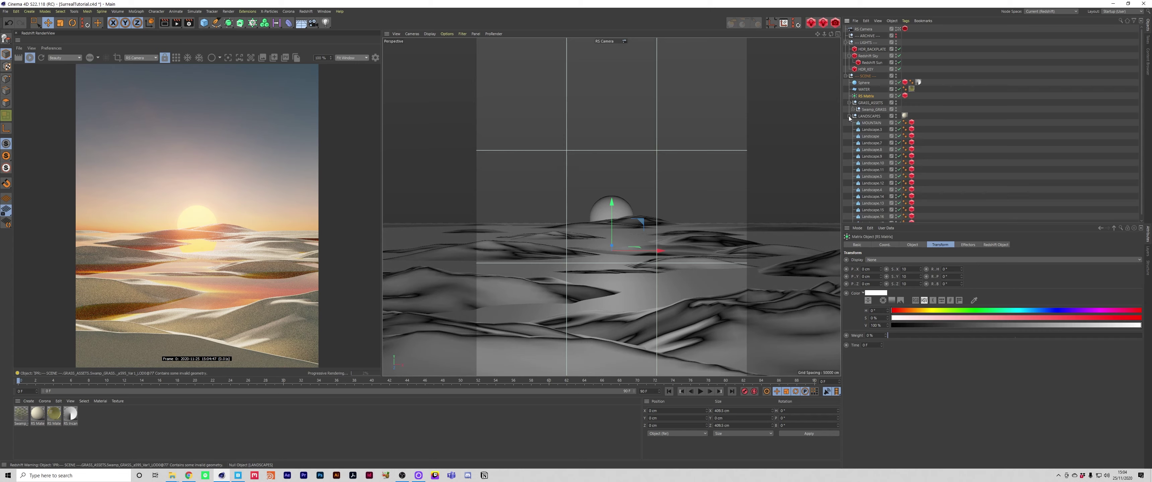
scroll(865, 97, down, 1)
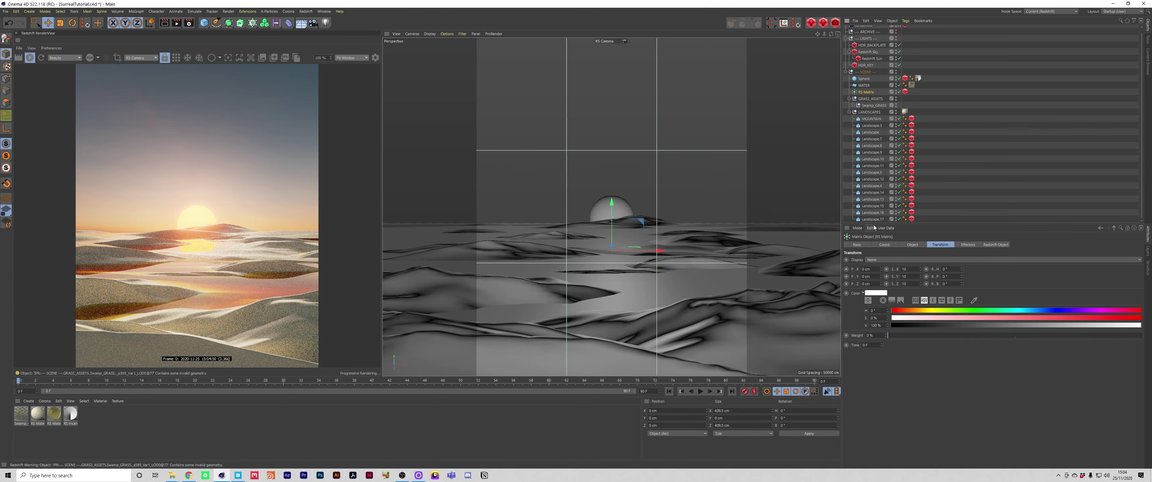
click(902, 246)
drag(874, 221, 888, 278)
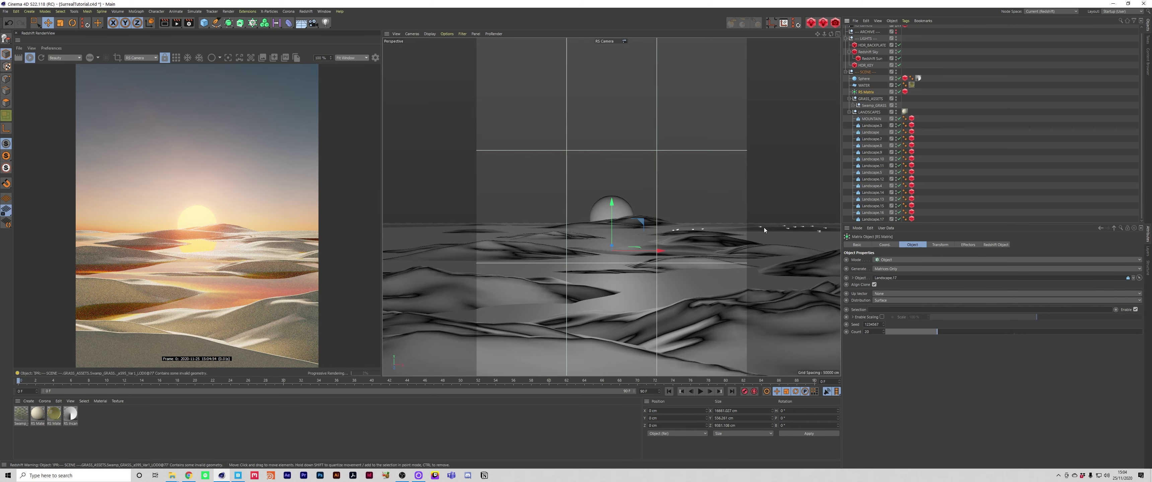
Identify the middle-distance dune beside the water by selecting it in the viewport, and assign that landscape as the RS Matrix's distribution object
click(687, 261)
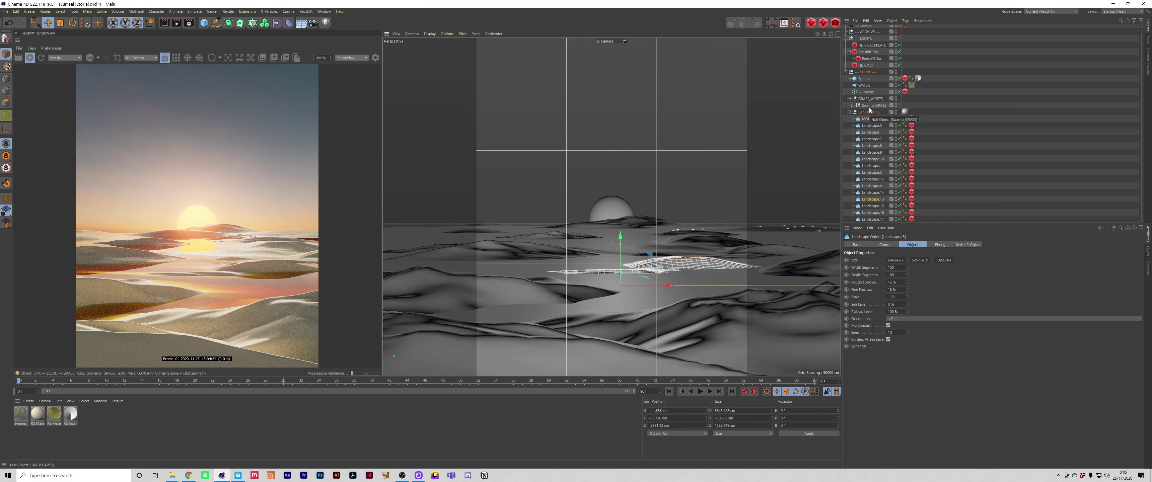
click(866, 93)
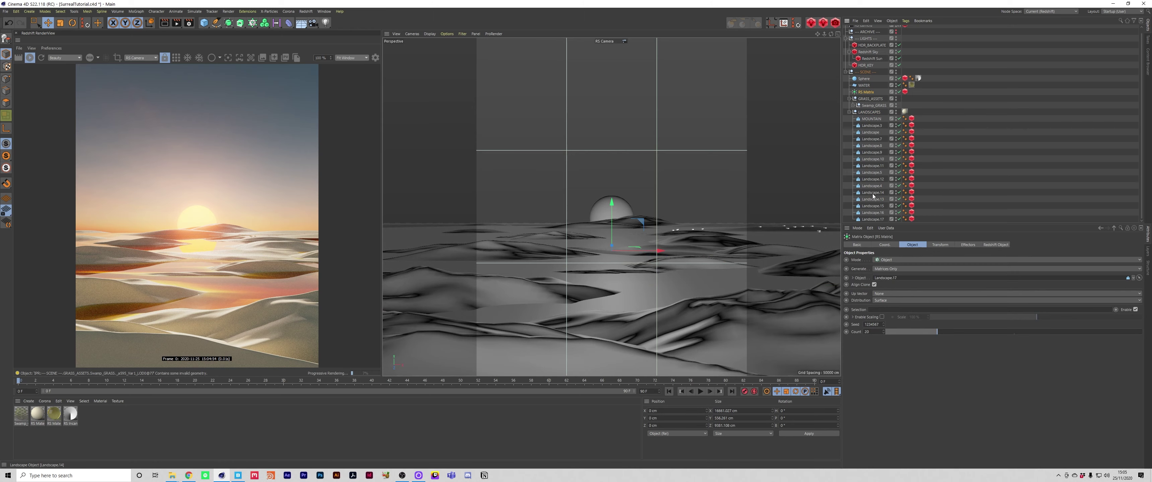
drag(873, 199, 897, 280)
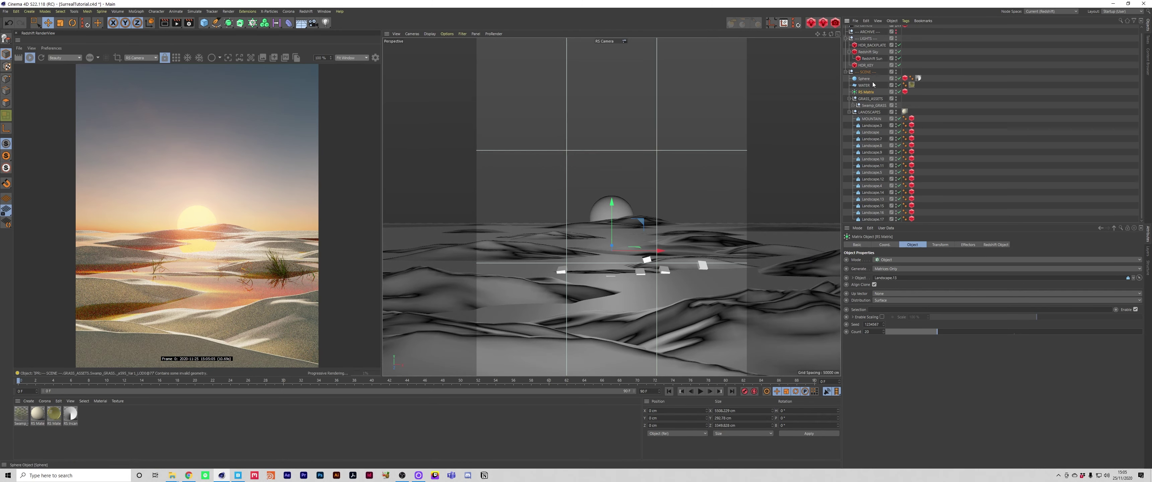
Try the RS Matrix's transform scale at 1, and set it to 3 on the X, Y and Z axes
click(938, 245)
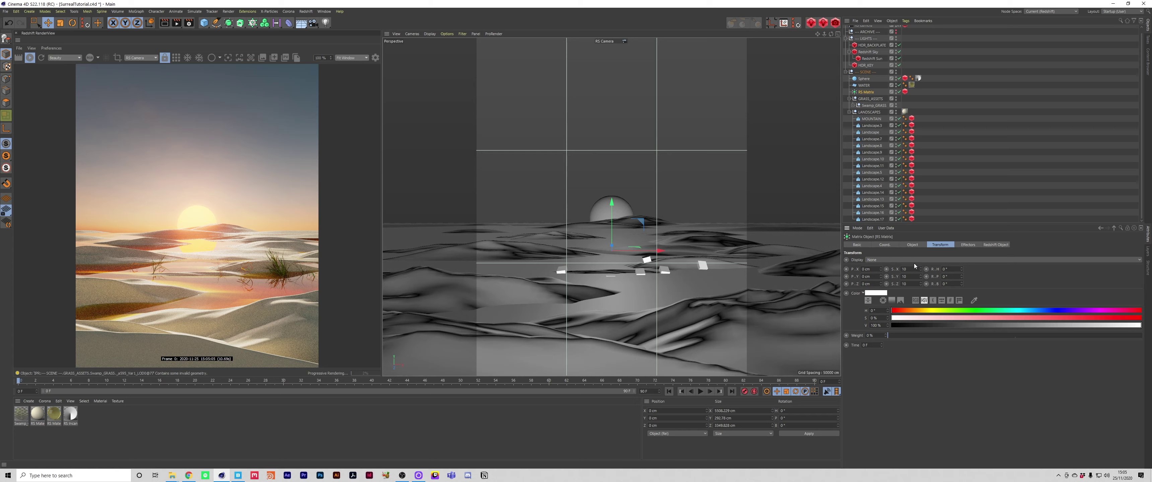
text(1)
key(Return)
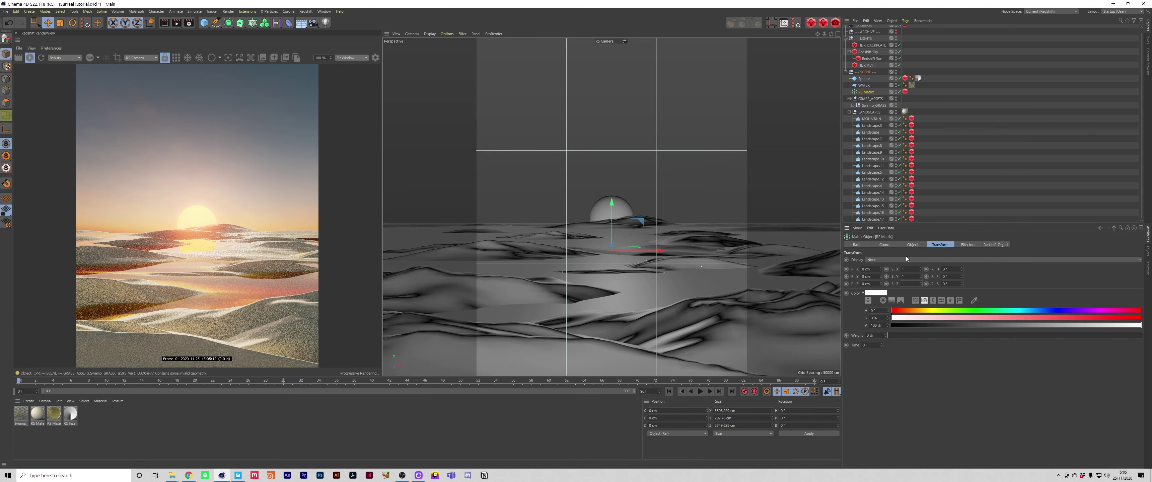
click(911, 270)
text(3)
key(Tab)
text(3)
key(Tab)
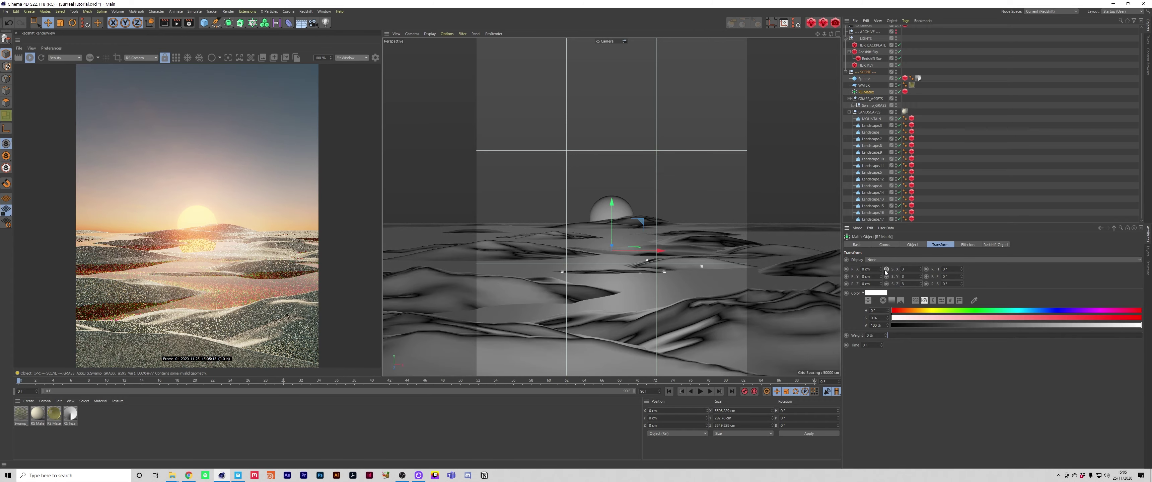
Complete the RS Matrix's transform scale at 3 and duplicate the SWAMP_GRASS matrix in the object hierarchy
text(3)
key(Return)
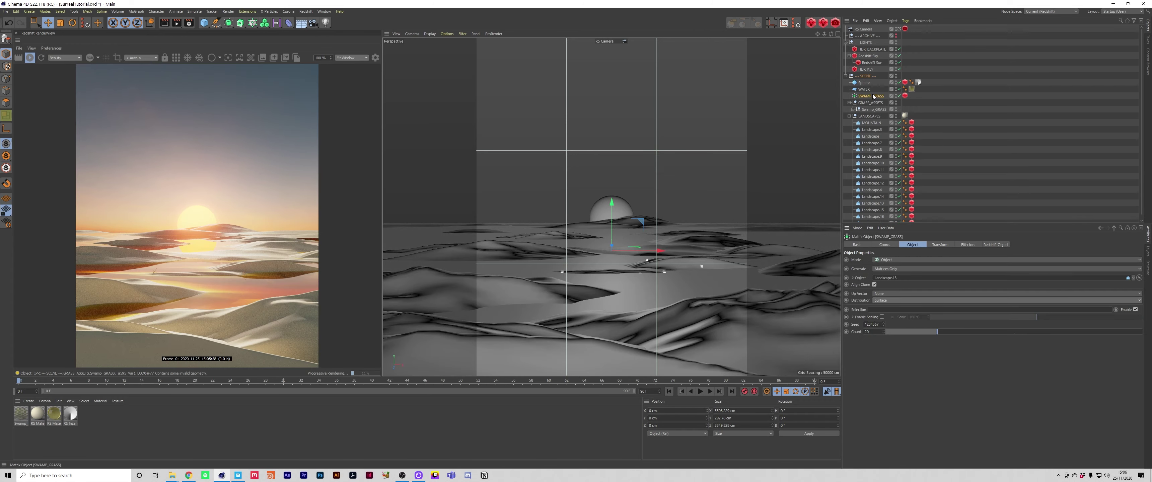
ctrl+drag(871, 94, 871, 93)
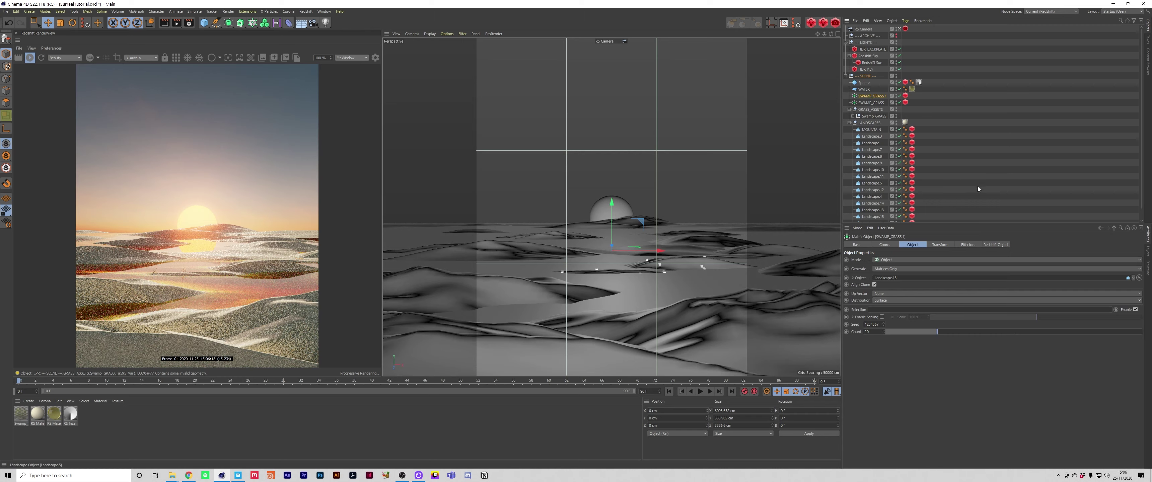
Assign Landscape.12 as the duplicated swamp grass matrix's distribution object and set its count to 100
click(874, 190)
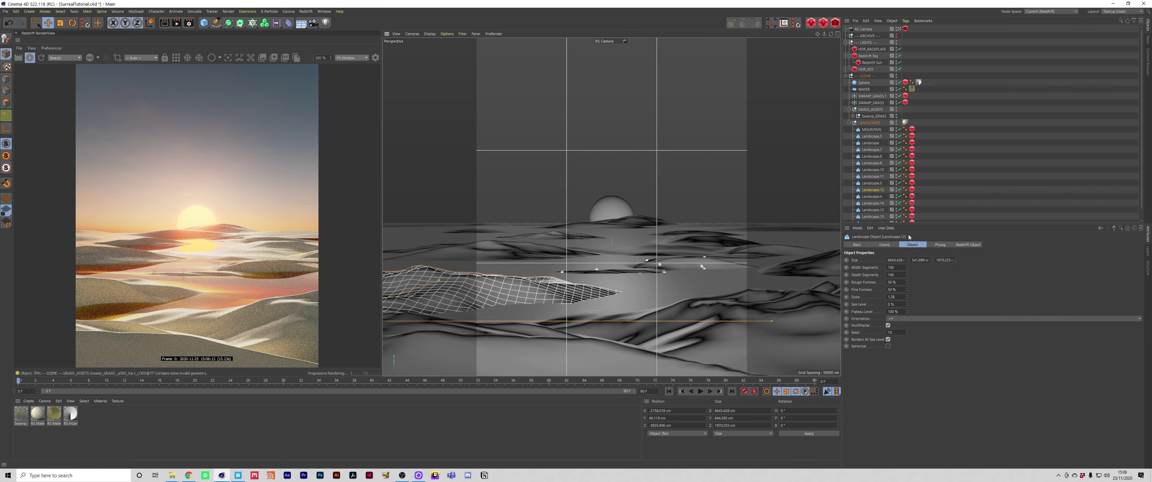
click(872, 96)
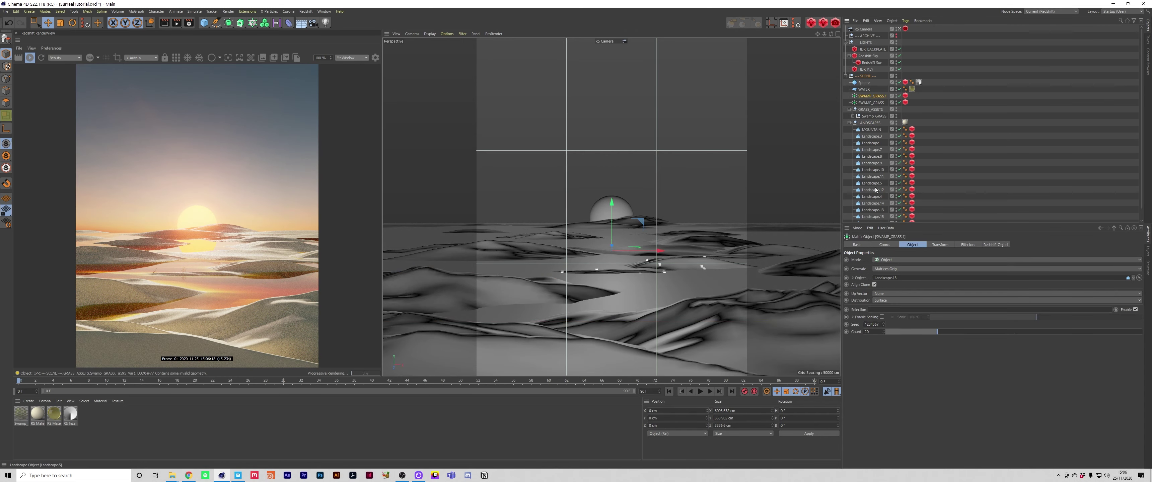
drag(880, 278, 882, 279)
text(00)
key(Return)
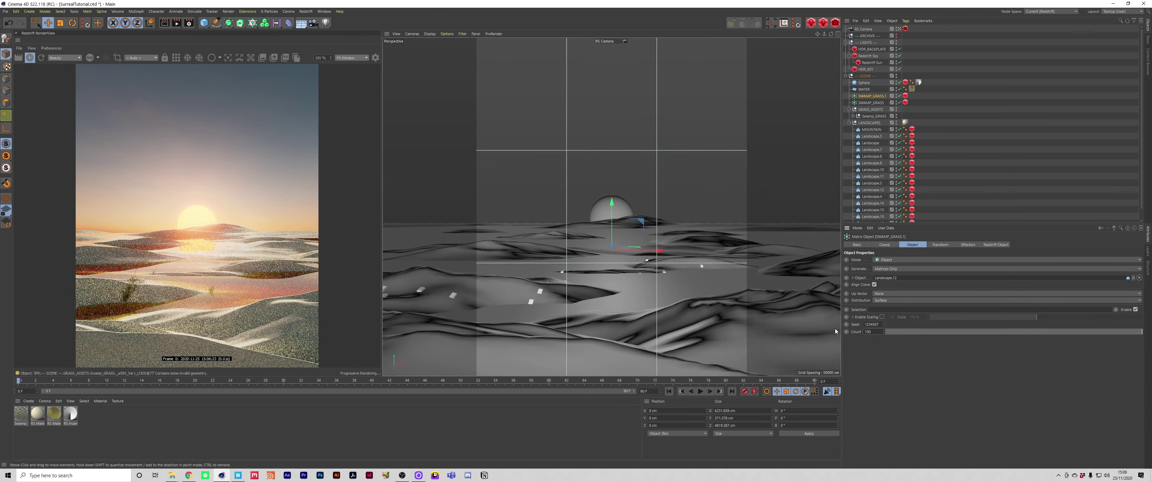
Set the duplicated swamp grass matrix's transform scale to 1 on the X, Y and Z axes
click(945, 246)
text(1)
key(Tab)
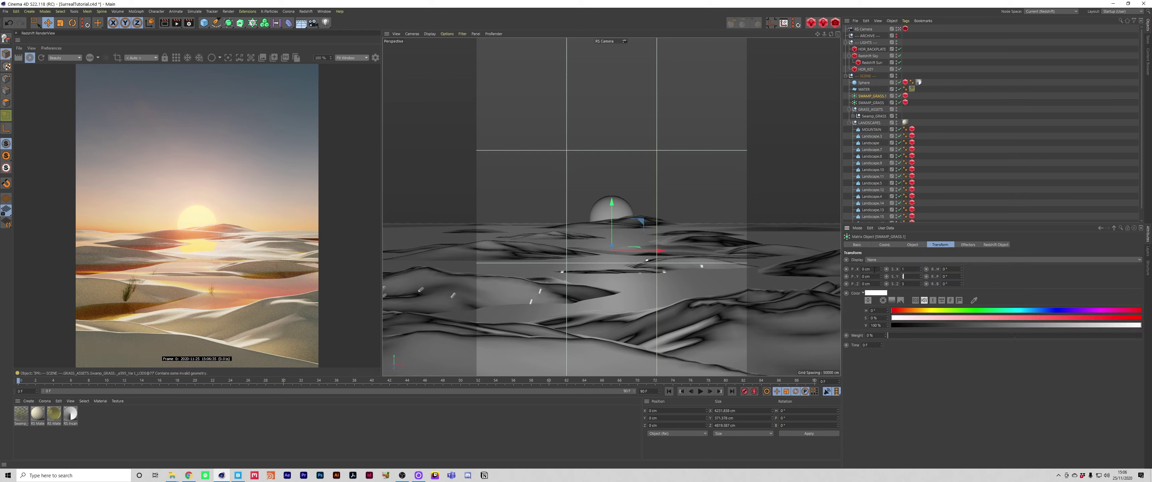
text(1)
key(Tab)
text(1)
key(Return)
Add a Random effector to the duplicated swamp grass matrix and place it below the WATER object in the hierarchy
click(141, 12)
mouse_move(152, 22)
click(204, 71)
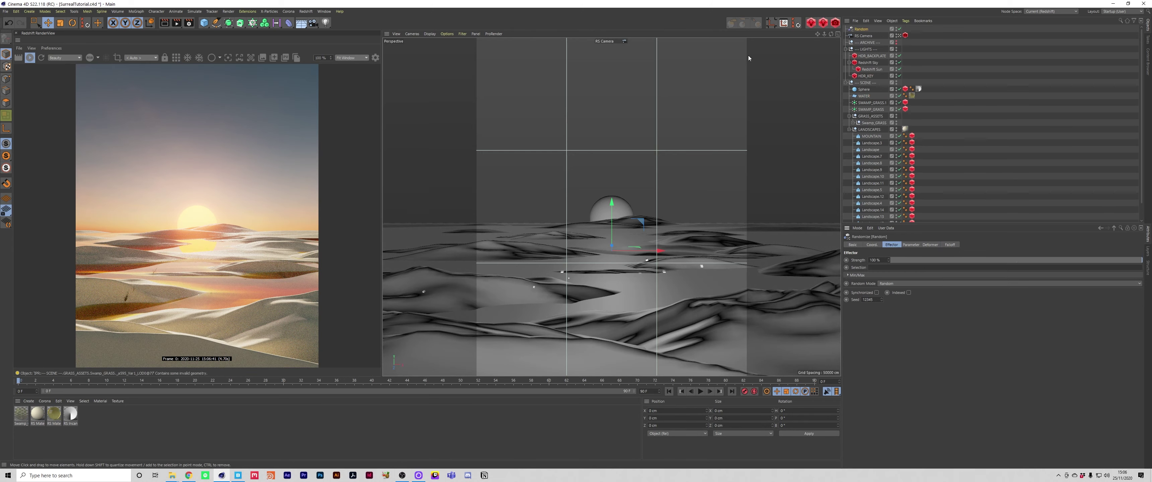
drag(861, 29, 868, 100)
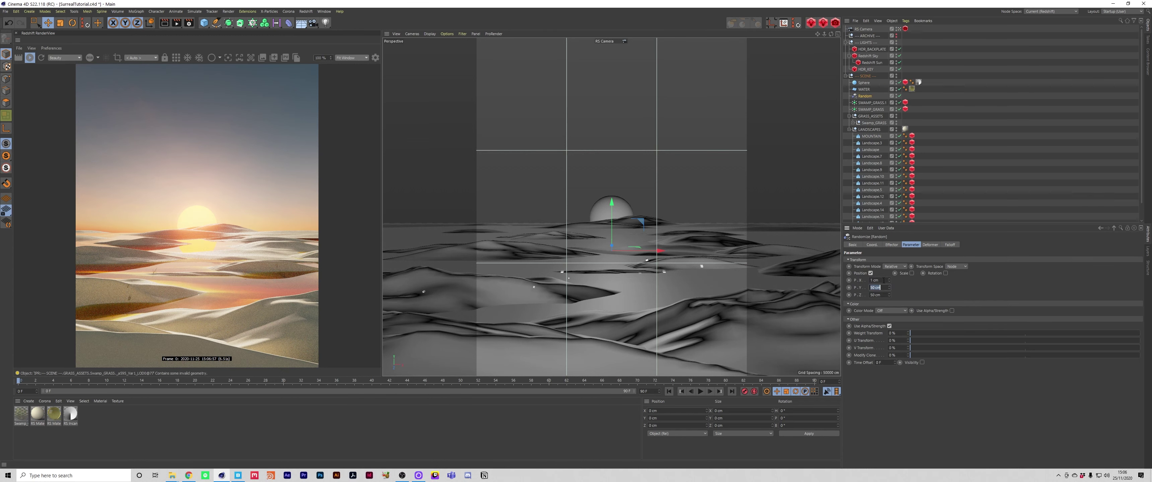
Set the Random effector's position variation to 10 cm on the X, Y and Z axes
text(1)
key(Tab)
text(1)
drag(879, 281, 848, 282)
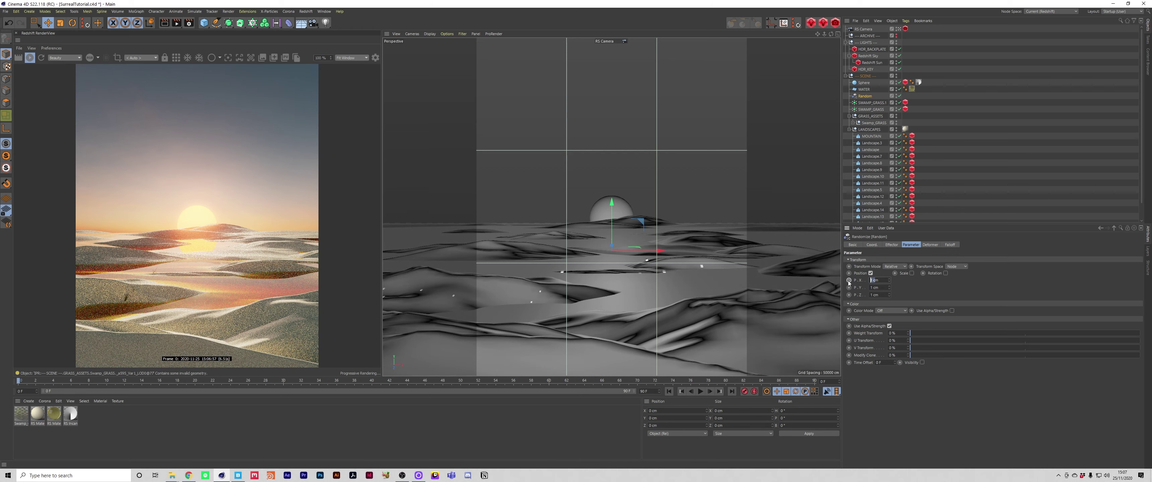
key(Tab)
key(BackSpace)
text(10)
key(Tab)
text(10)
key(Tab)
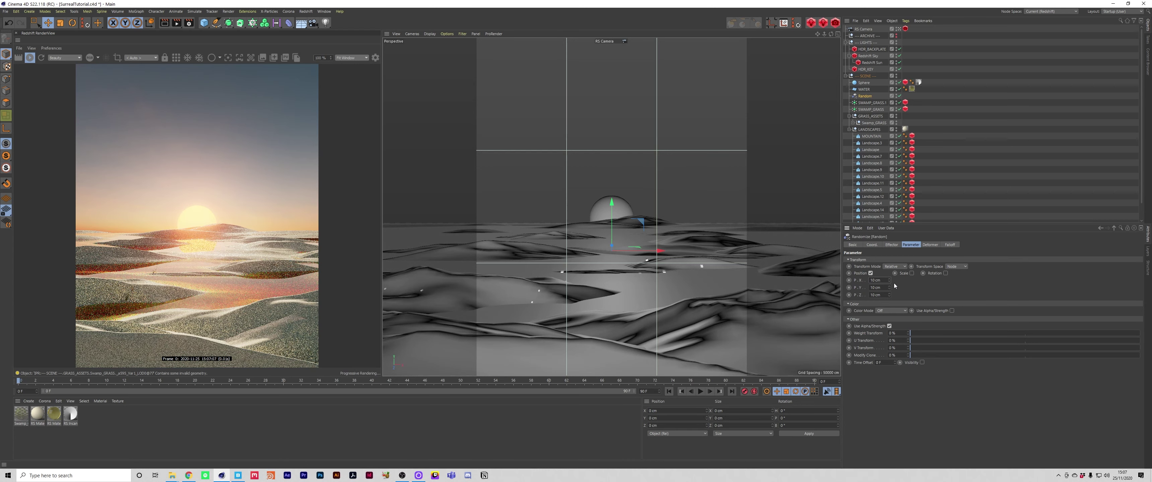
Enable scale variation on the Random effector and make it a uniform scale
click(912, 273)
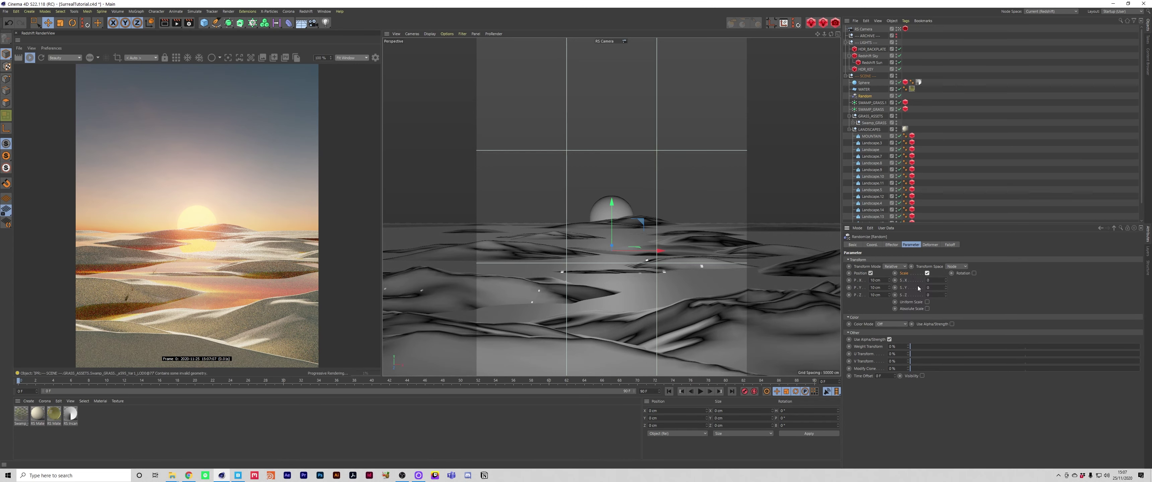
click(928, 302)
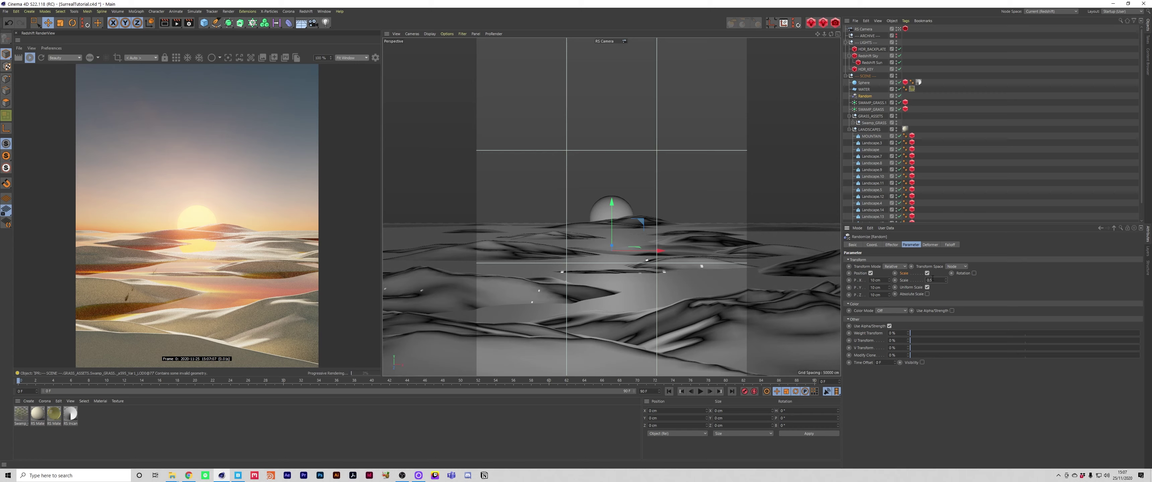
key(Return)
key(Return)
Enable rotation variation on the Random effector and set its rotation angles to 30°
click(974, 273)
key(Tab)
text(30)
key(Tab)
text(30)
key(Return)
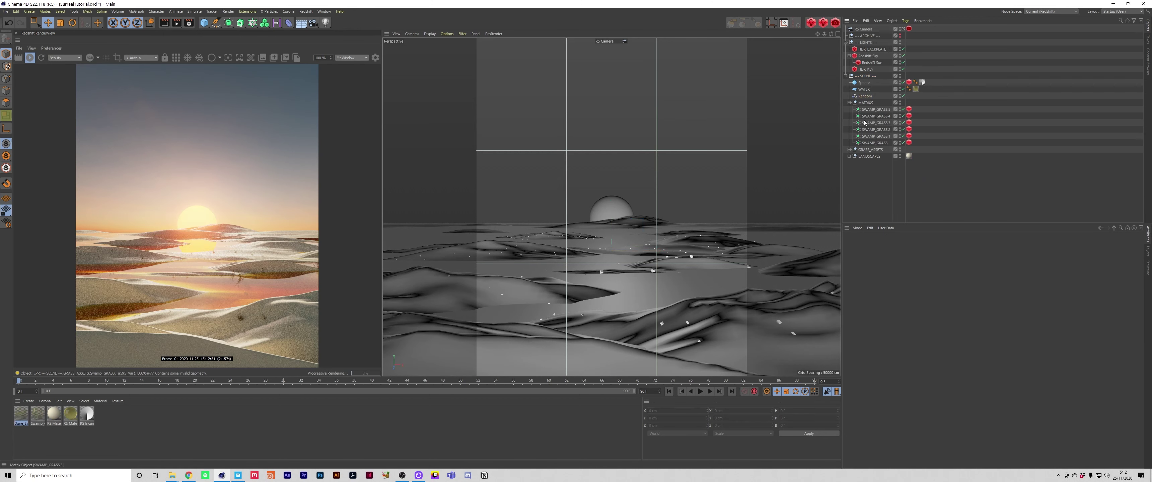
Select all the SWAMP_GRASS matrices in the matrix group and set their count to 1000
shift+click(873, 142)
click(912, 245)
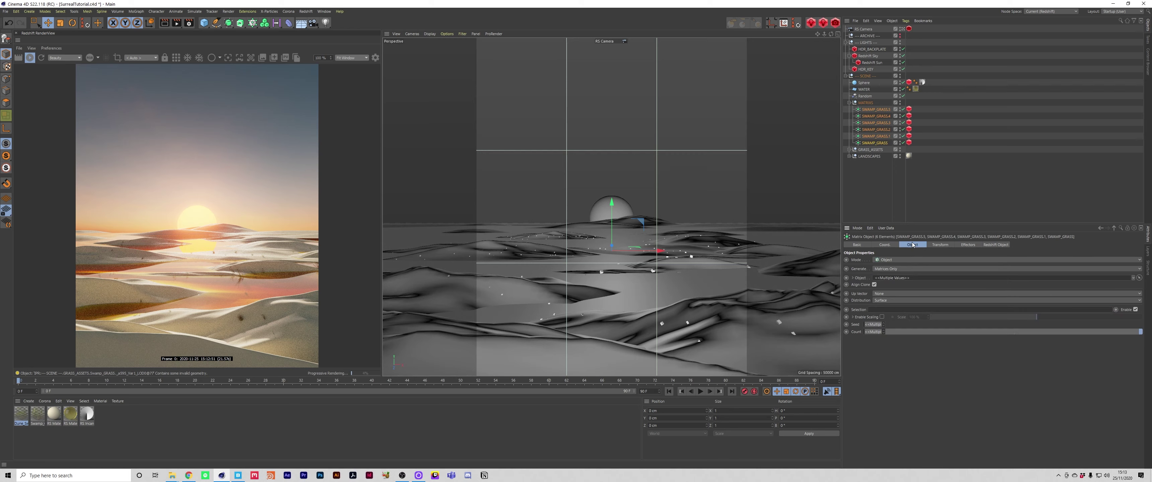
text(1000)
key(Return)
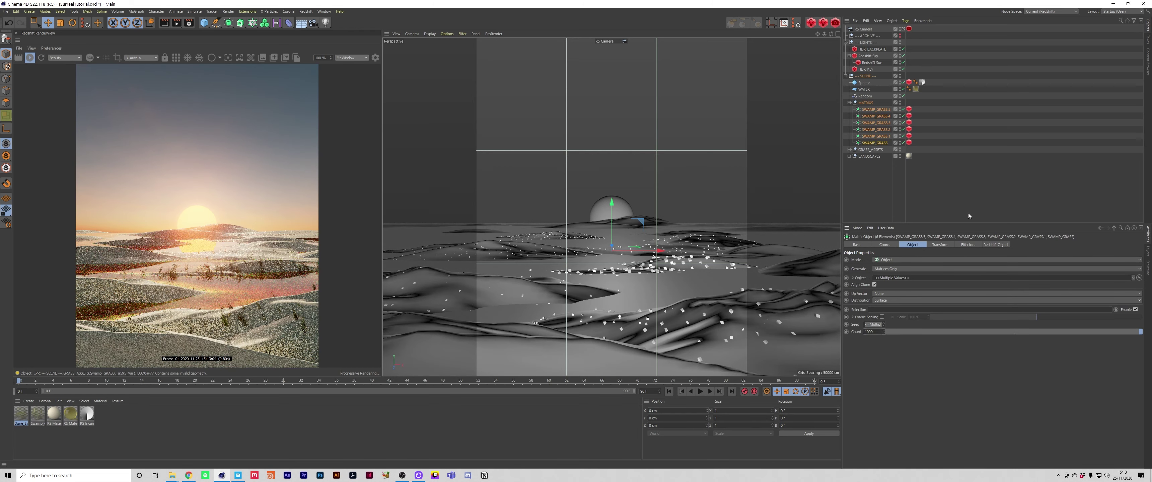
Try a count of 10000 on all the selected SWAMP_GRASS matrices
click(968, 213)
key(ctrl+s)
key(ctrl+z)
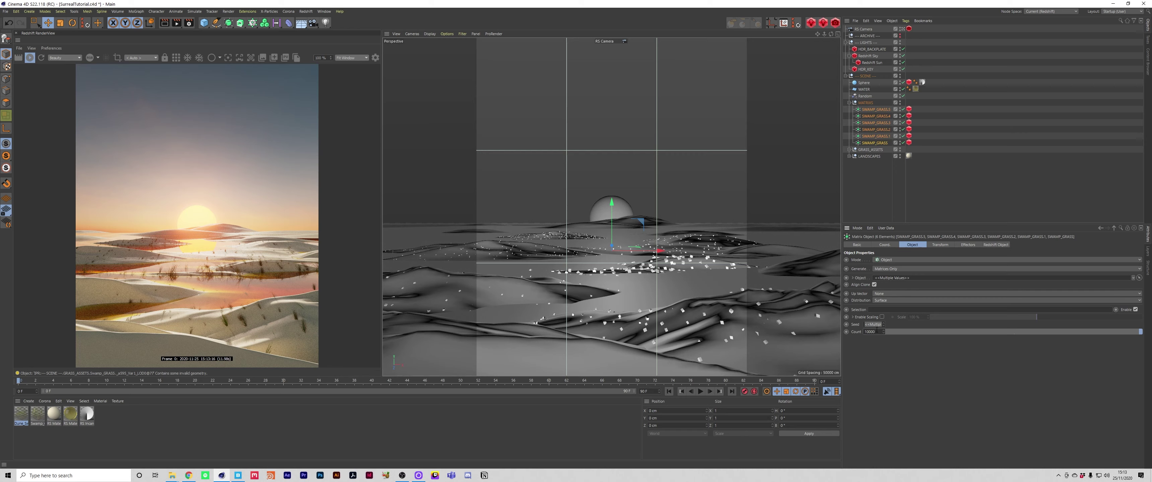
key(Return)
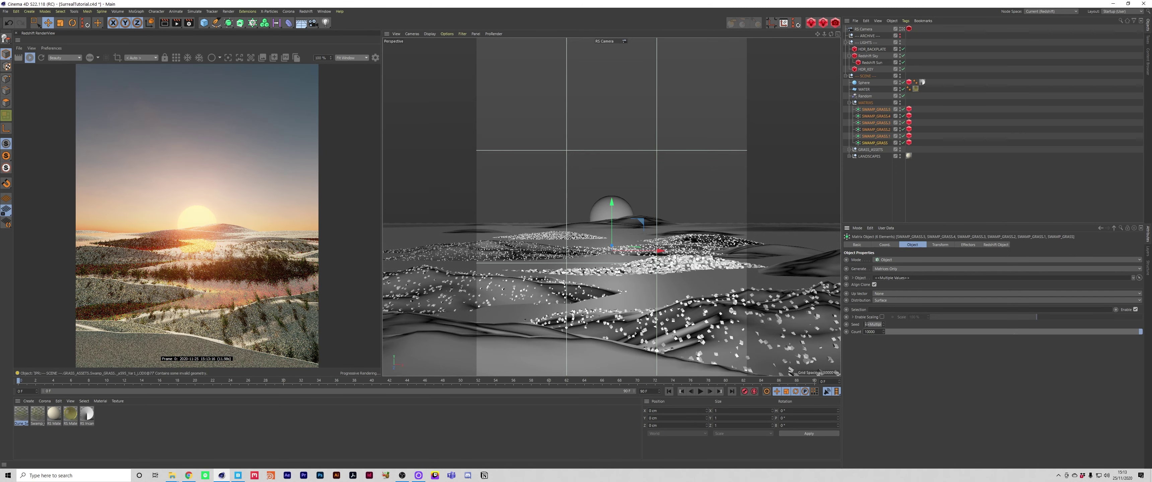
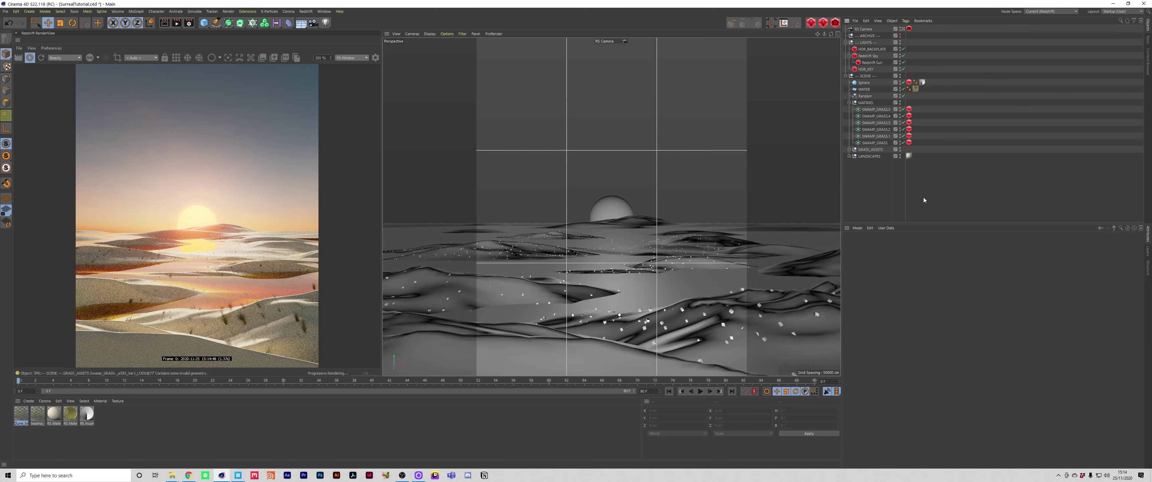
Save the scene and add a Plain effector with the first swamp grass matrix in the group selected
key(ctrl+s)
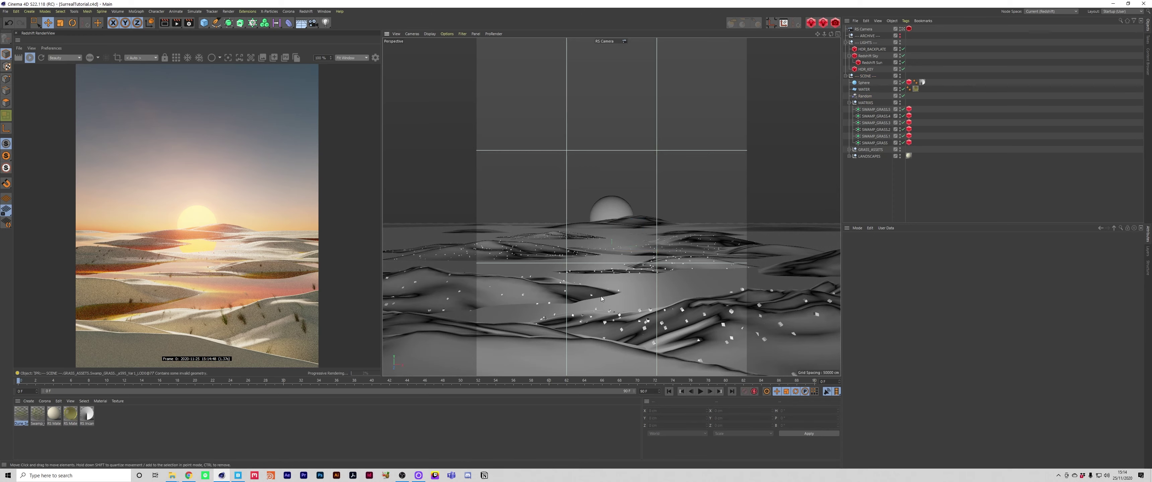
click(872, 110)
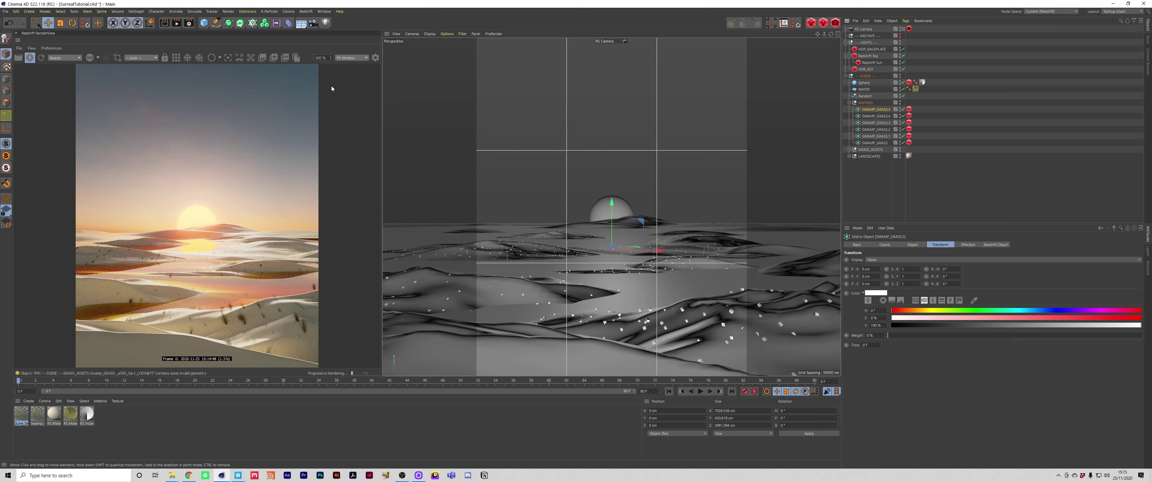
click(136, 12)
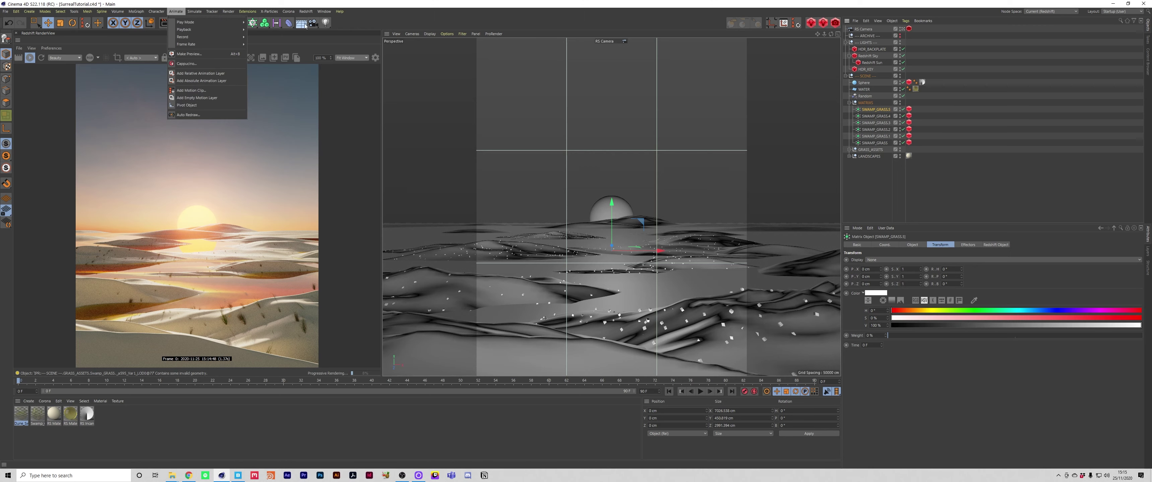
click(870, 116)
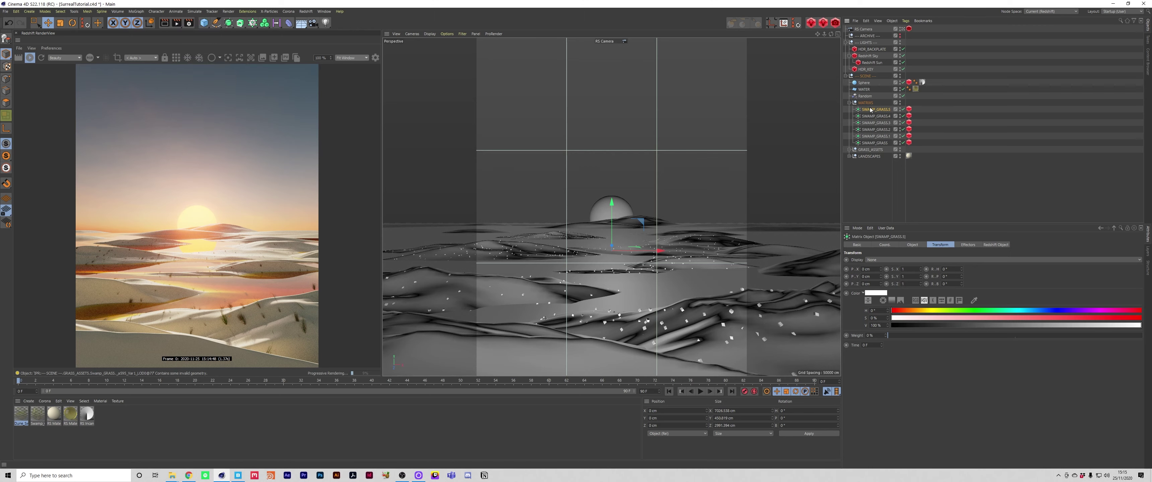
click(912, 245)
click(137, 11)
mouse_move(139, 26)
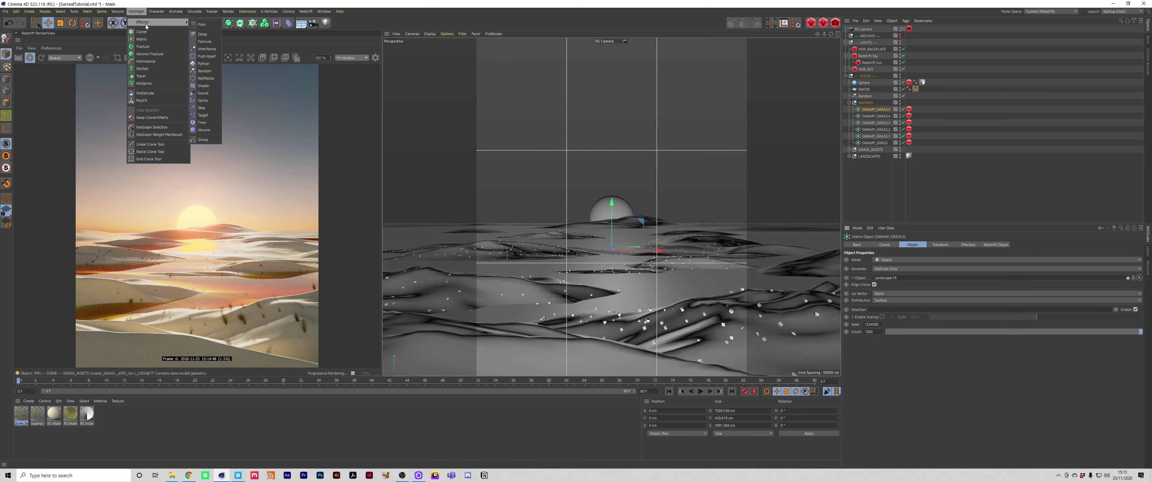
click(202, 24)
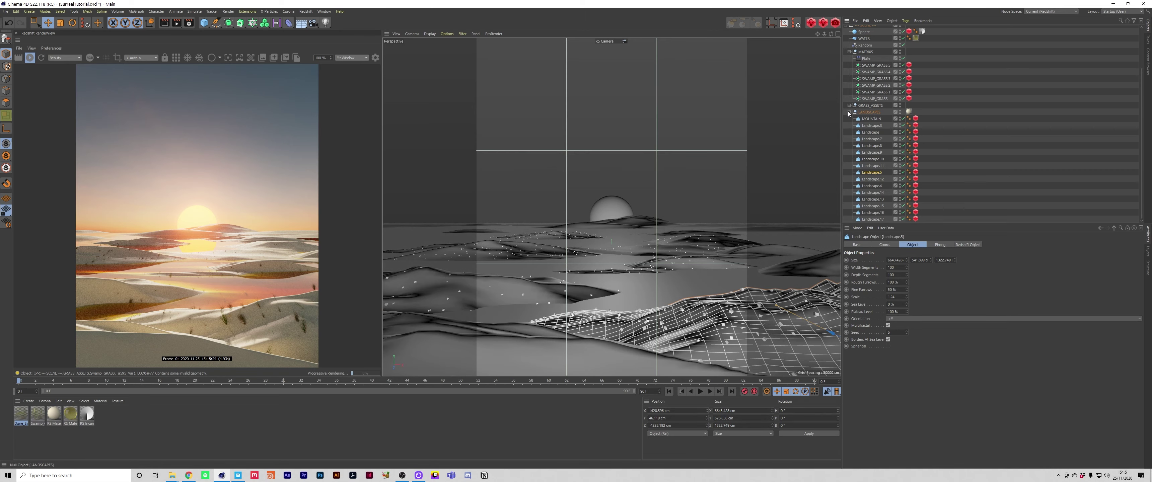
Collapse the LANDSCAPES group and add the Plain effector to the effectors of the last SWAMP_GRASS matrix
click(848, 109)
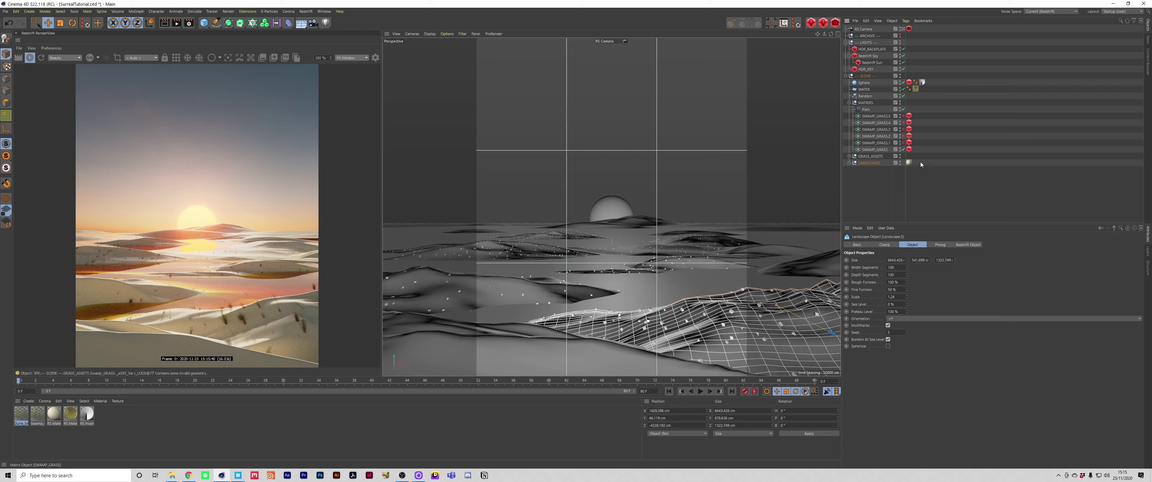
click(875, 149)
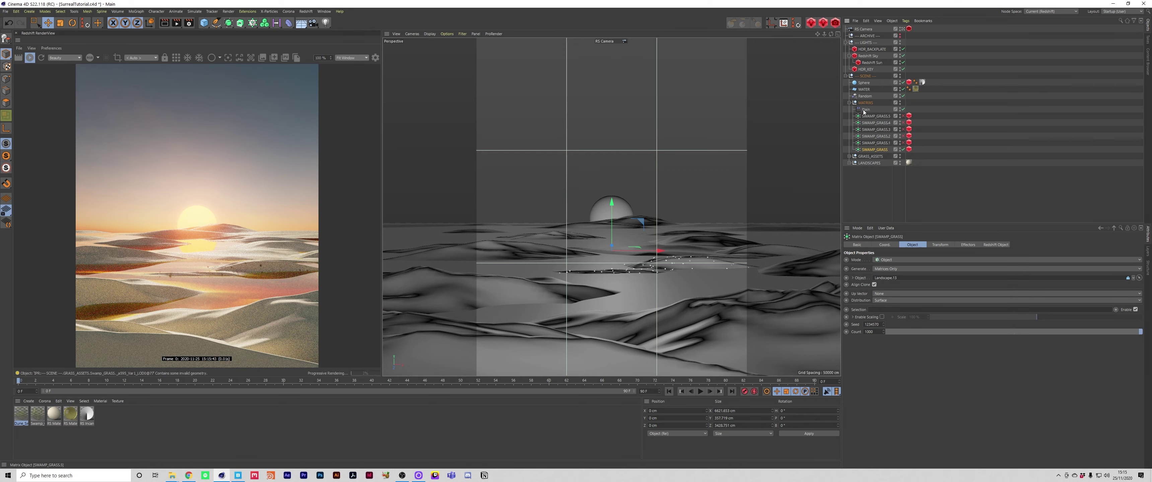
click(968, 244)
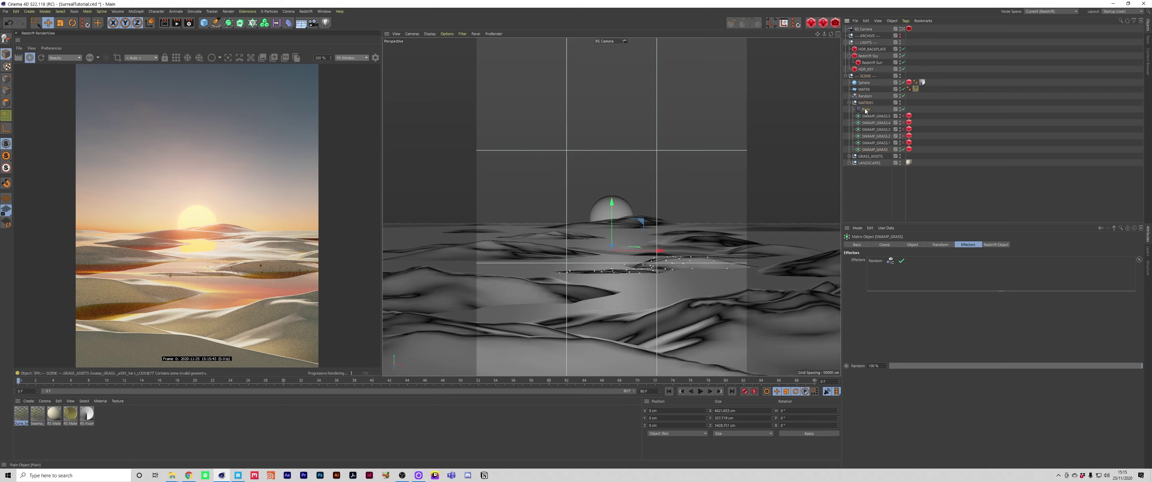
drag(865, 110, 899, 281)
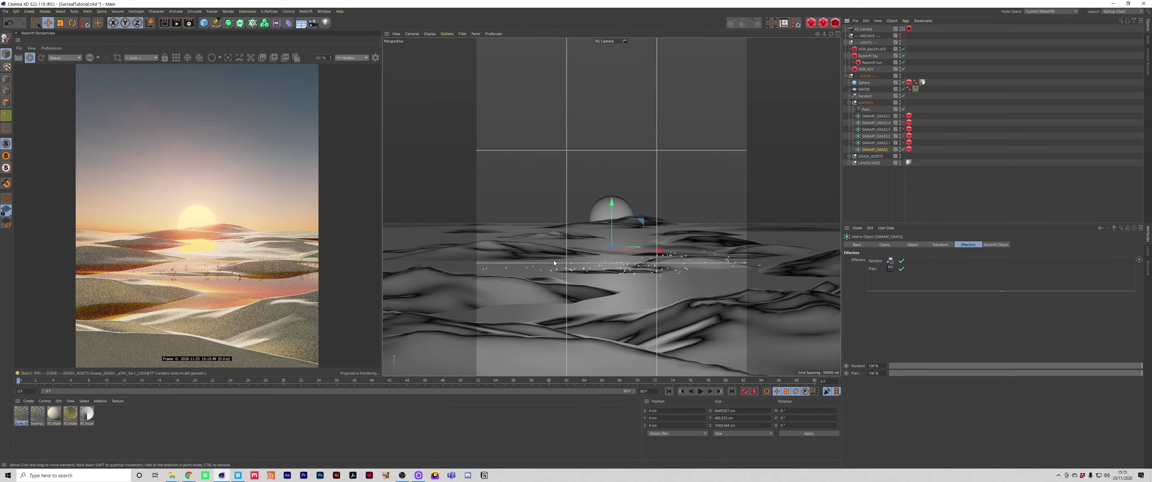
Lower the Plain effector's Y position offset so the grass sits closer to the dune
click(866, 110)
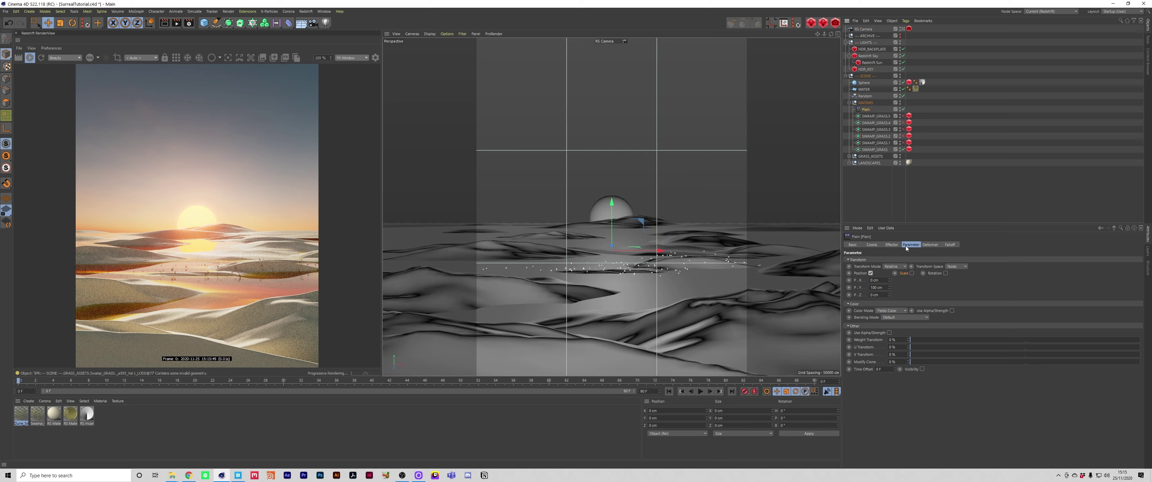
drag(877, 288, 866, 291)
mouse_move(889, 288)
mouse_down()
mouse_move(889, 17)
mouse_move(890, 288)
mouse_up()
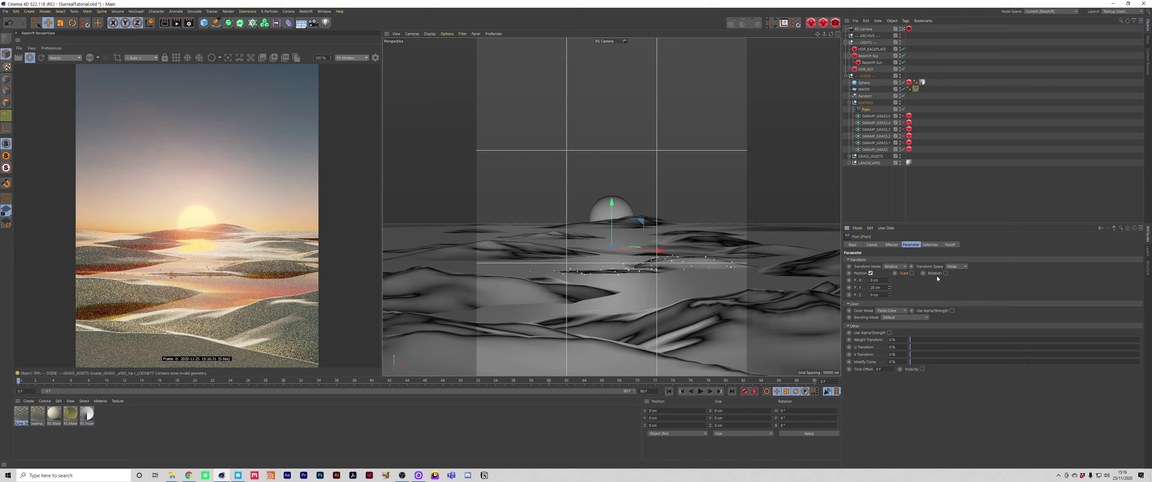
Add a Spherical Field to the Plain effector's falloff
click(930, 245)
click(948, 245)
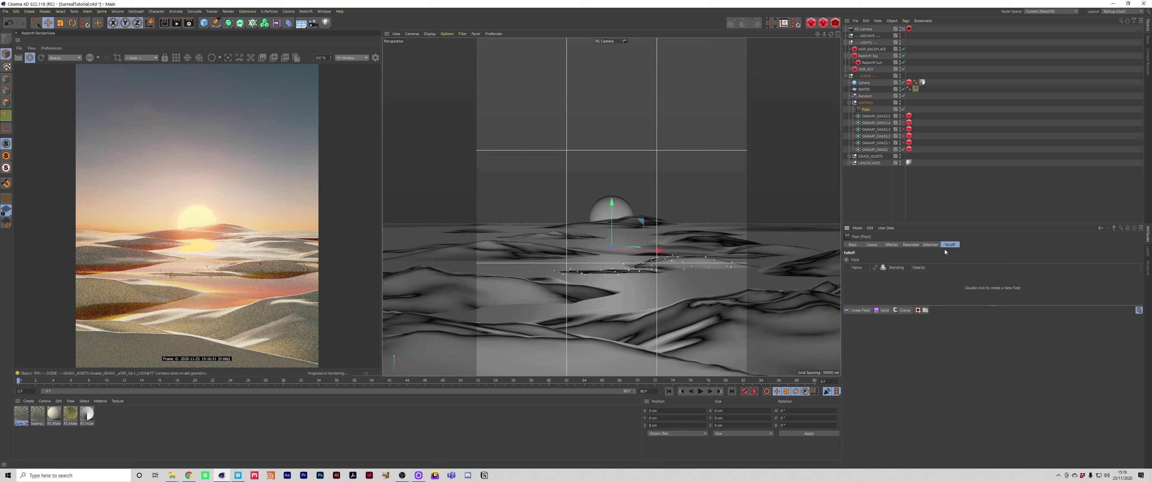
click(862, 310)
click(865, 327)
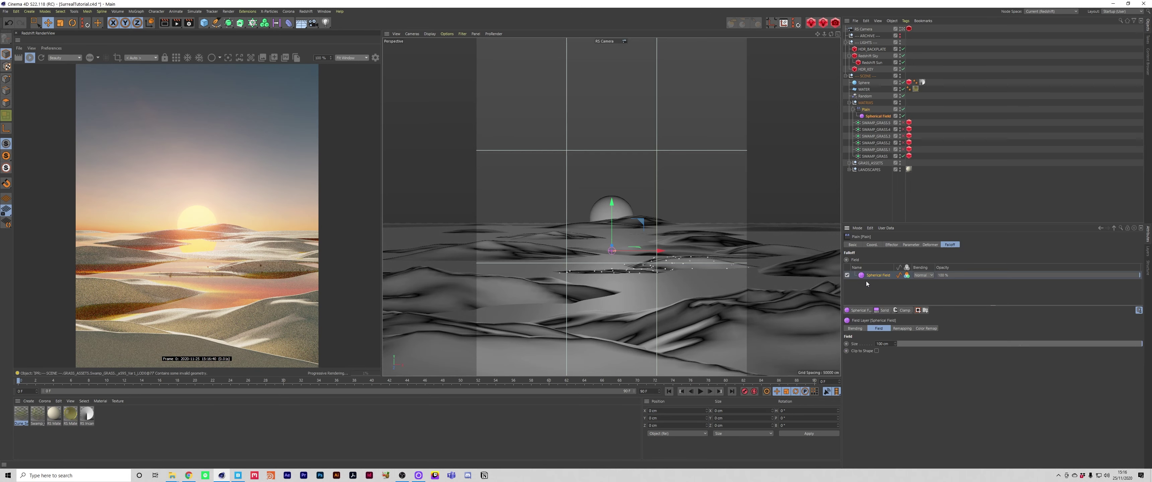
Scale up the spherical field around the middle-distance grass and show all four views ready for moving it
key(t)
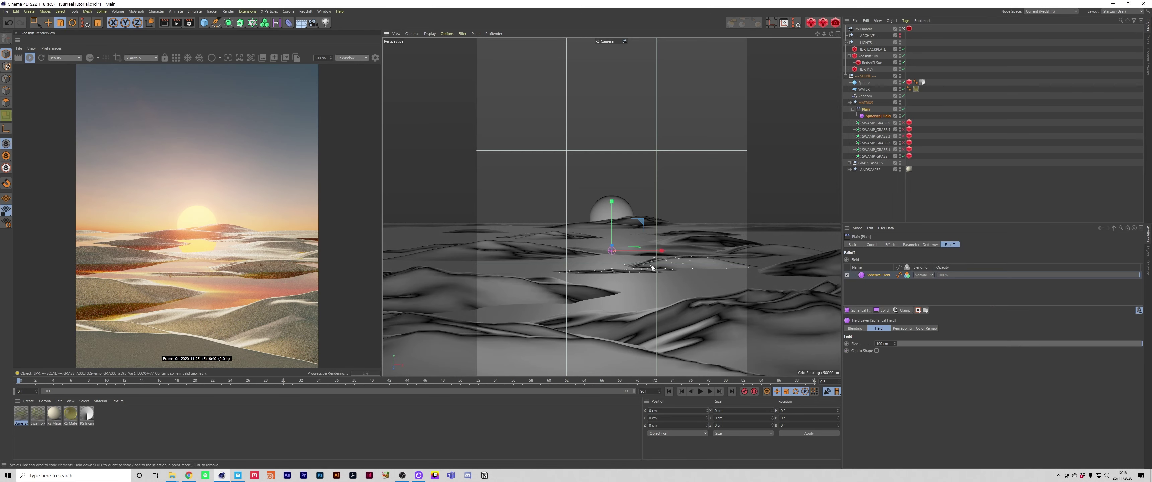
drag(769, 264, 841, 263)
drag(689, 271, 717, 271)
key(e)
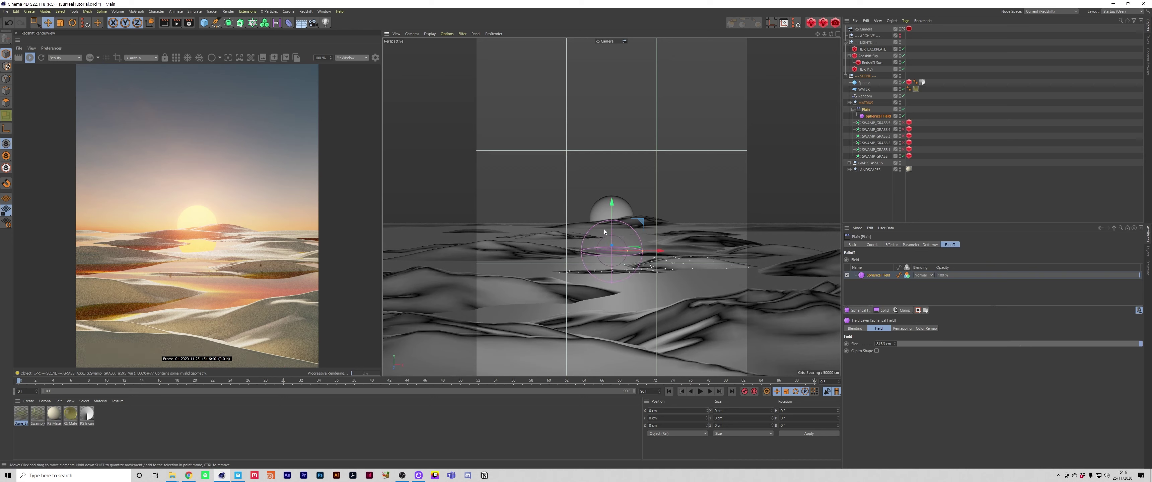
middle_click(605, 229)
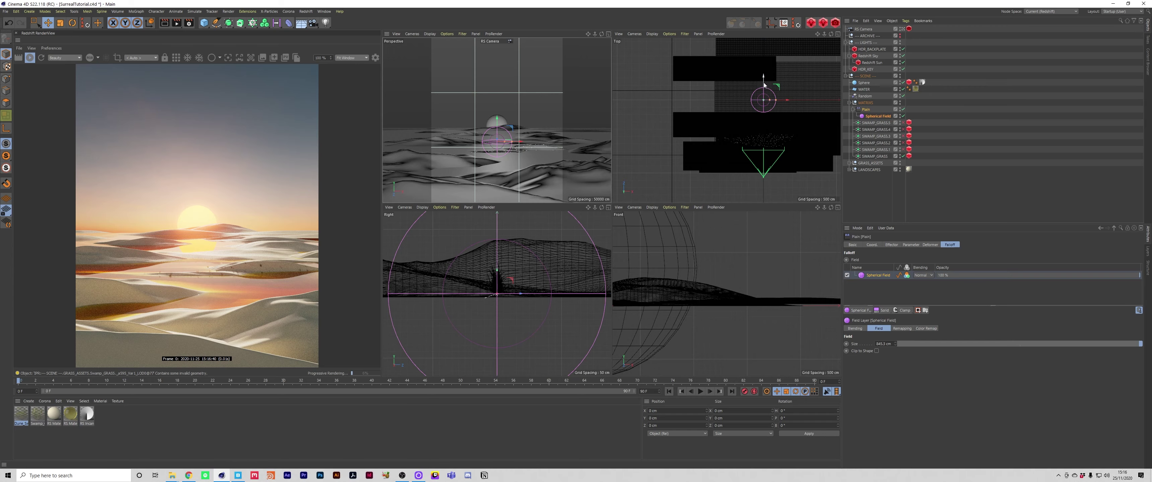
Set the Redshift render view to show the RS Camera again after widening the Top view
scroll(760, 110, down, 5)
scroll(757, 113, up, 2)
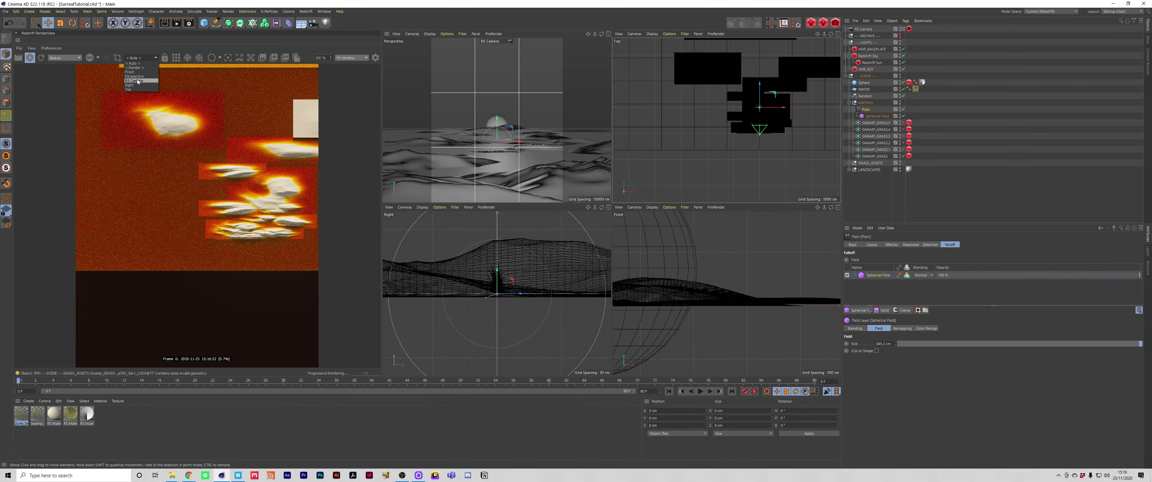
click(133, 69)
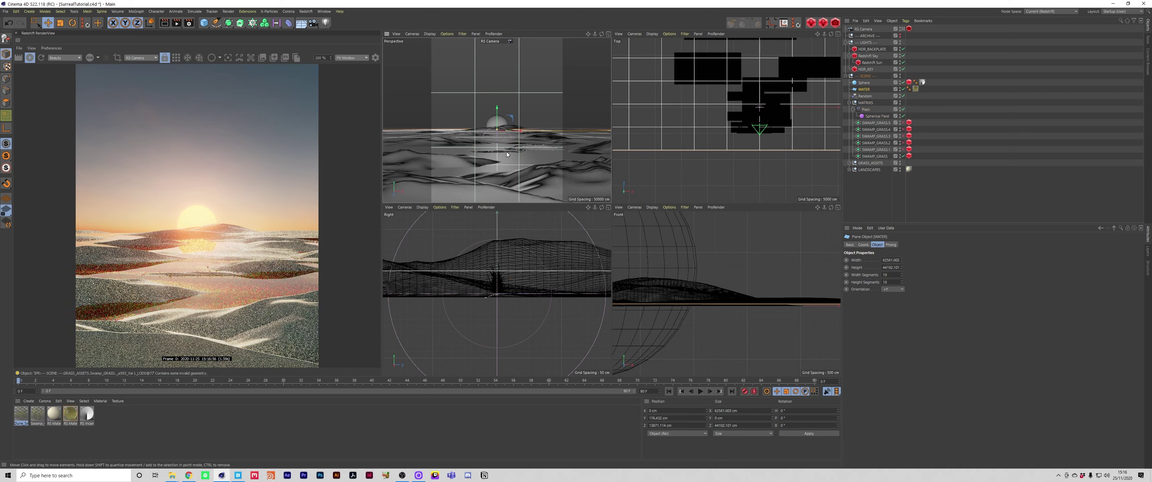
Select the Plain effector's spherical field and move it along Z toward the camera by about 2475 cm
click(750, 115)
scroll(750, 115, up, 5)
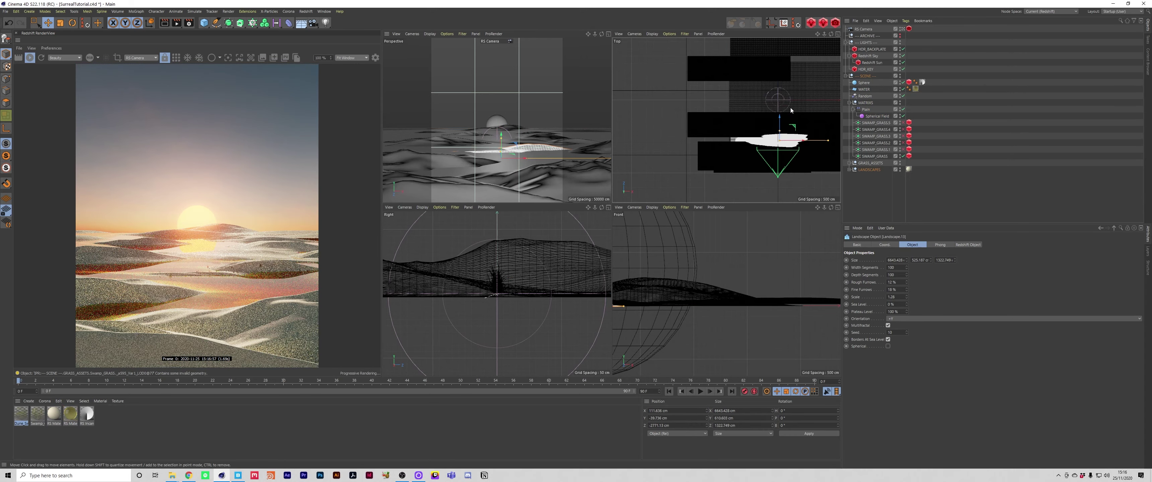
click(868, 116)
click(865, 109)
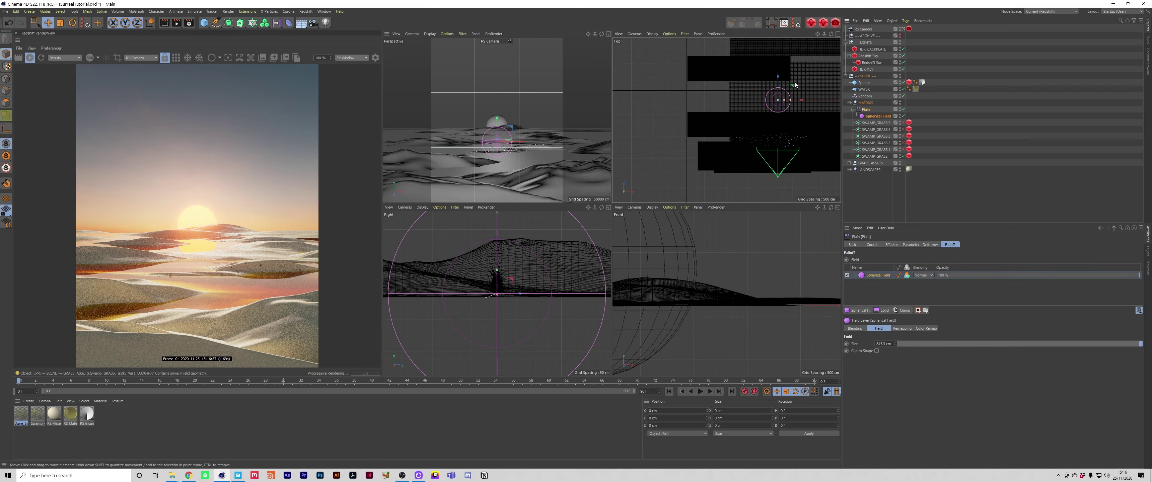
drag(781, 83, 780, 117)
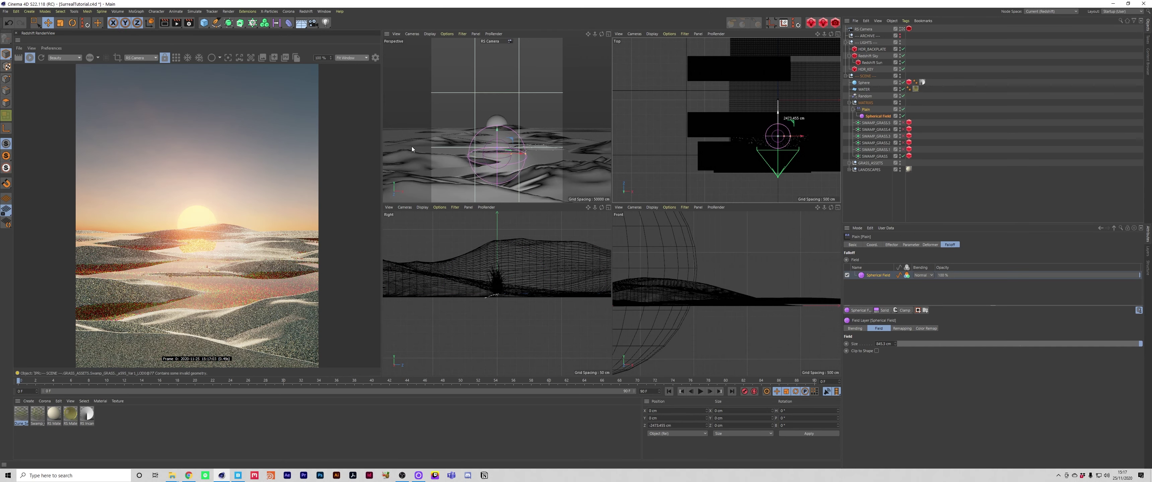
Invert the spherical field's remapping in the Plain effector's falloff and shift the field along negative X in the enlarged camera view
middle_click(564, 149)
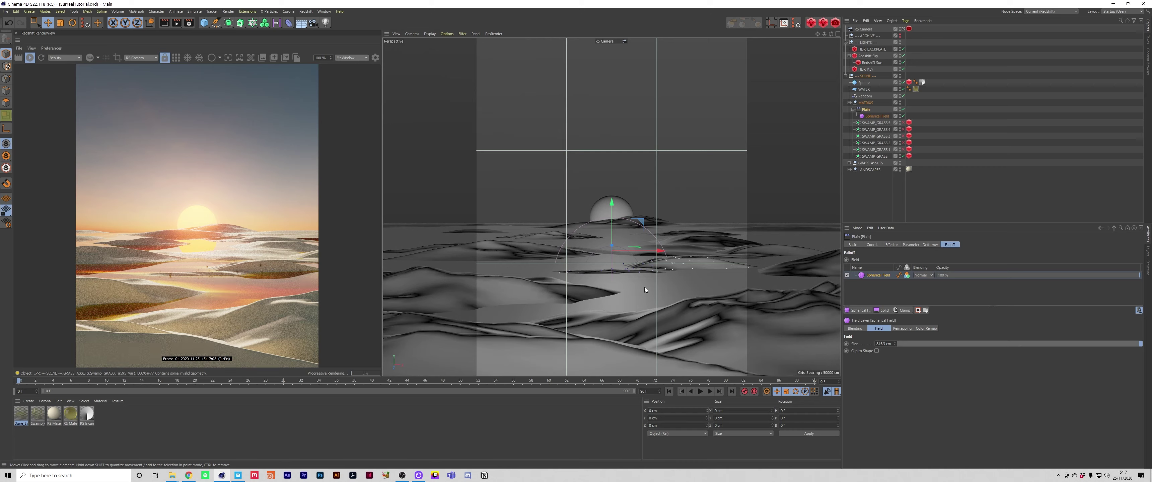
click(910, 245)
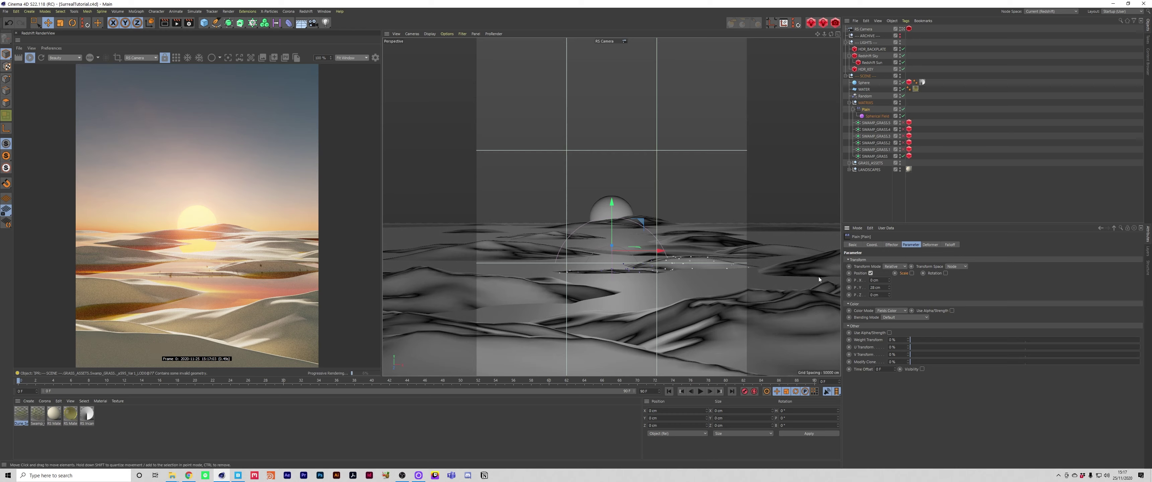
click(870, 273)
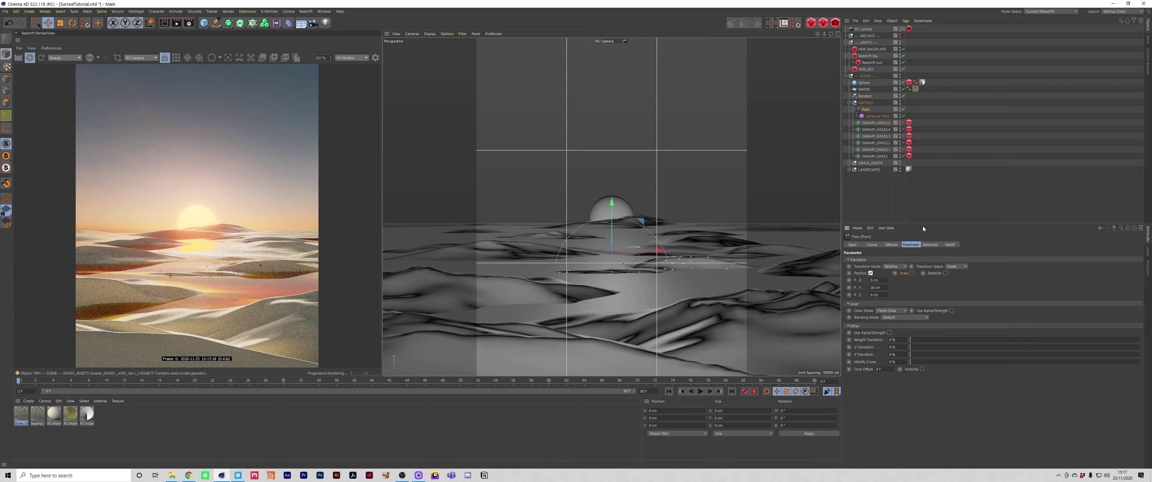
click(950, 245)
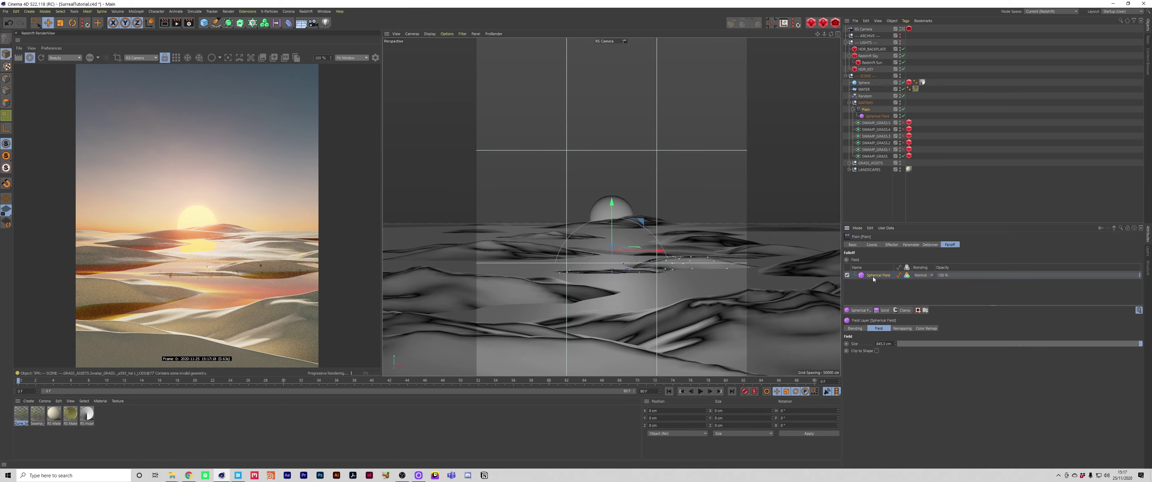
click(903, 329)
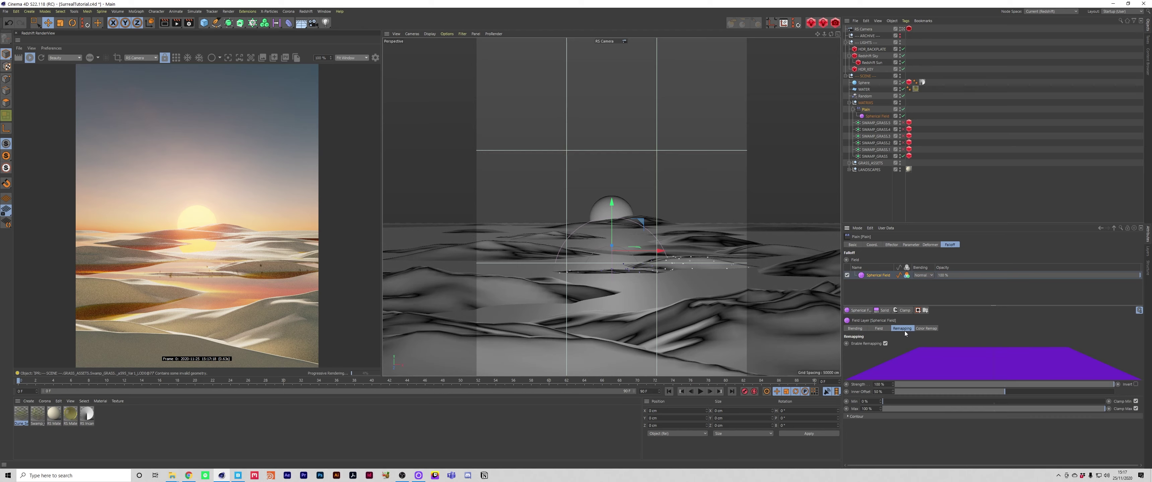
click(1135, 384)
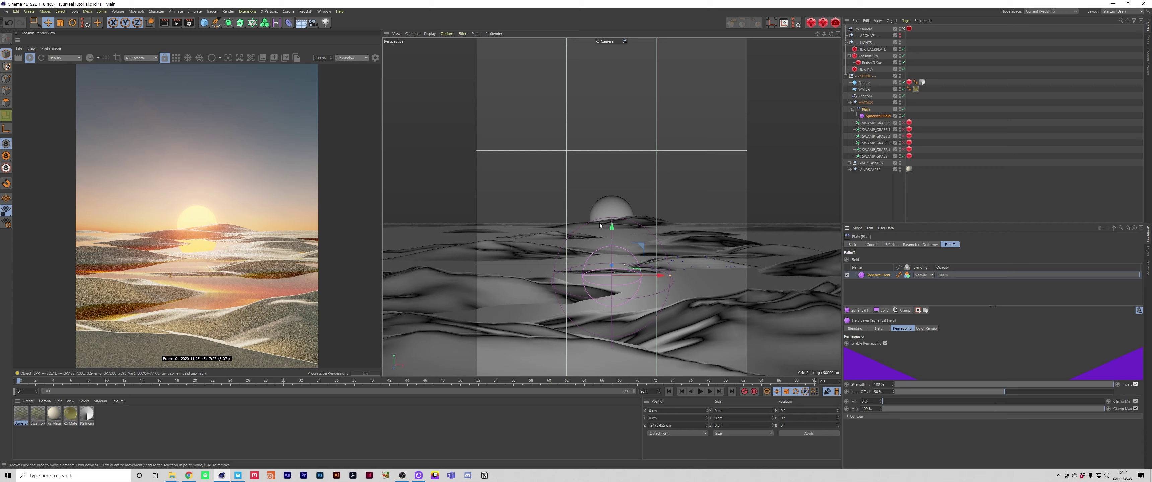
drag(659, 276, 634, 278)
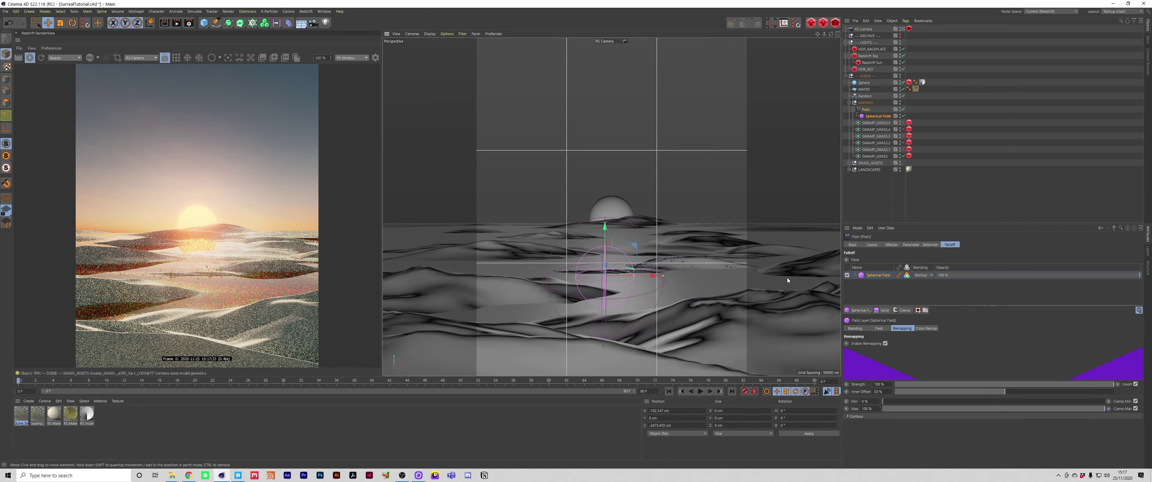
Turn on Scale with Uniform Scale and Absolute Scale for the Plain effector and nudge the effector along X
click(888, 247)
click(911, 245)
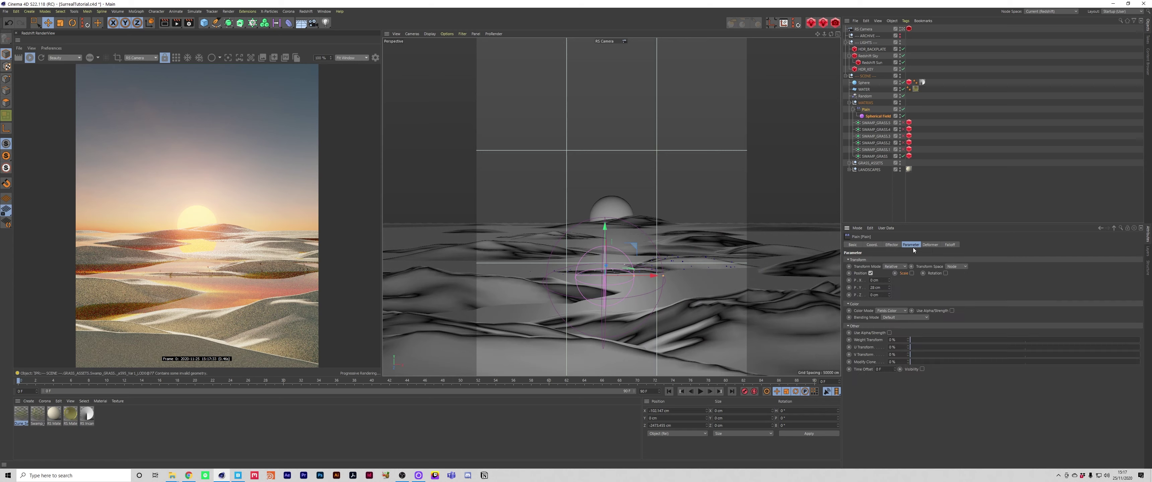
click(866, 110)
click(911, 273)
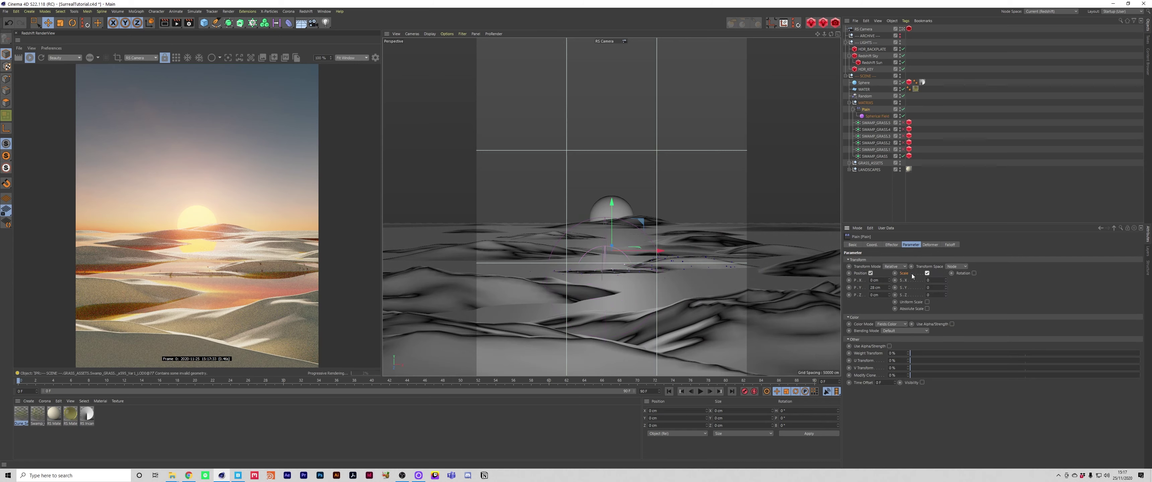
click(927, 302)
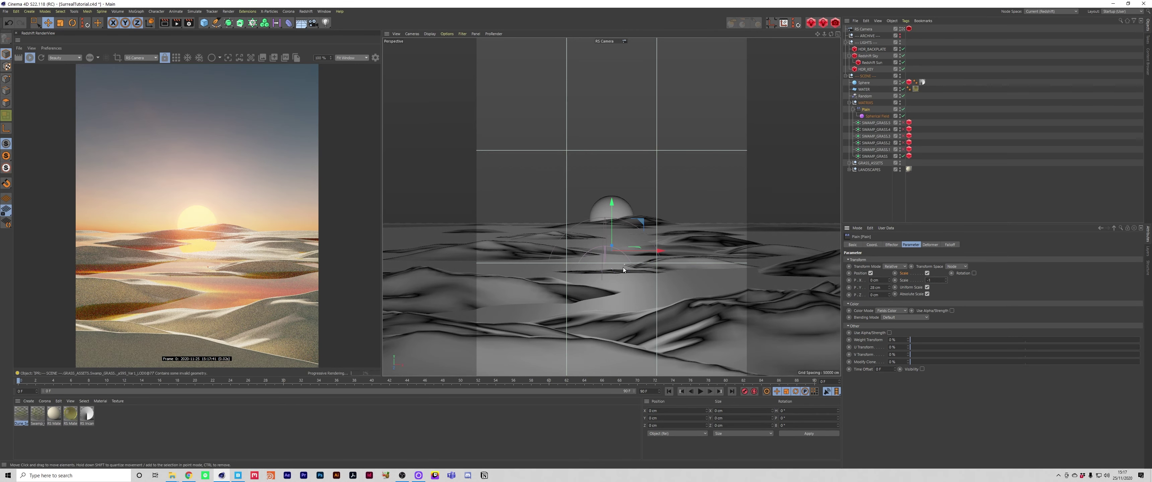
mouse_move(640, 252)
mouse_down()
mouse_move(683, 252)
mouse_move(645, 254)
mouse_up()
Turn off Invert in the spherical field's remapping and shift the field along negative X across the middle-distance grass
click(876, 116)
click(949, 245)
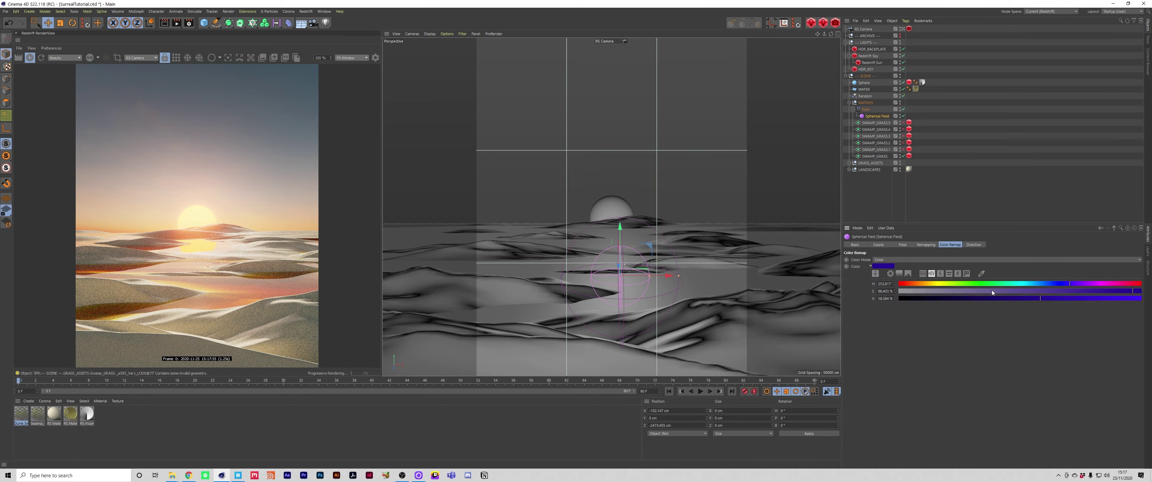
click(926, 245)
click(1136, 301)
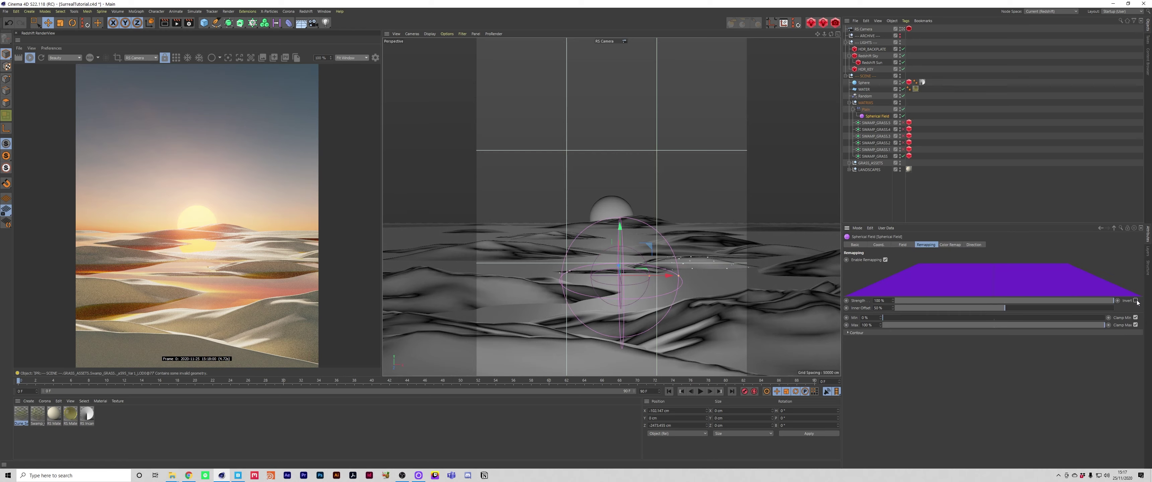
drag(663, 275, 636, 275)
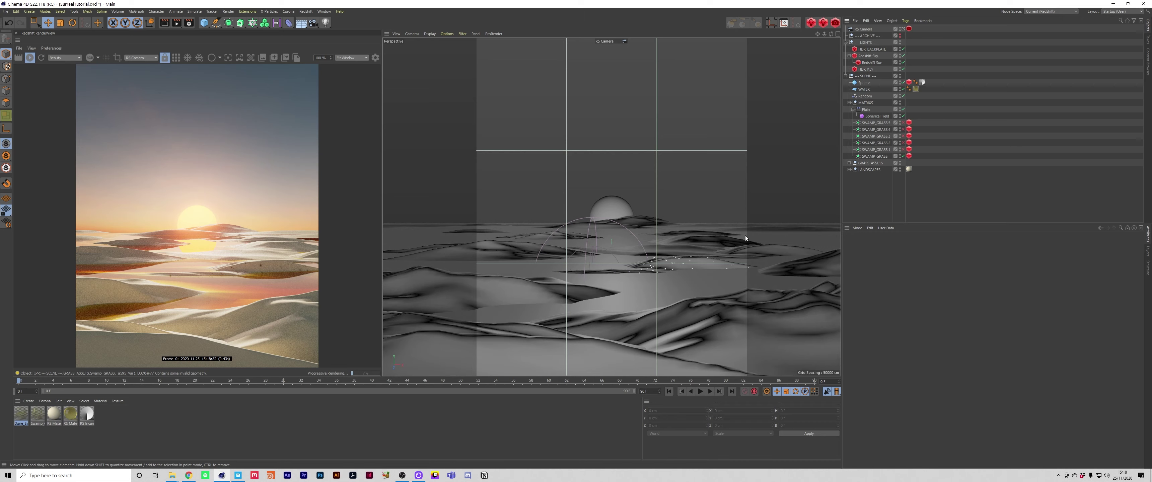
click(871, 119)
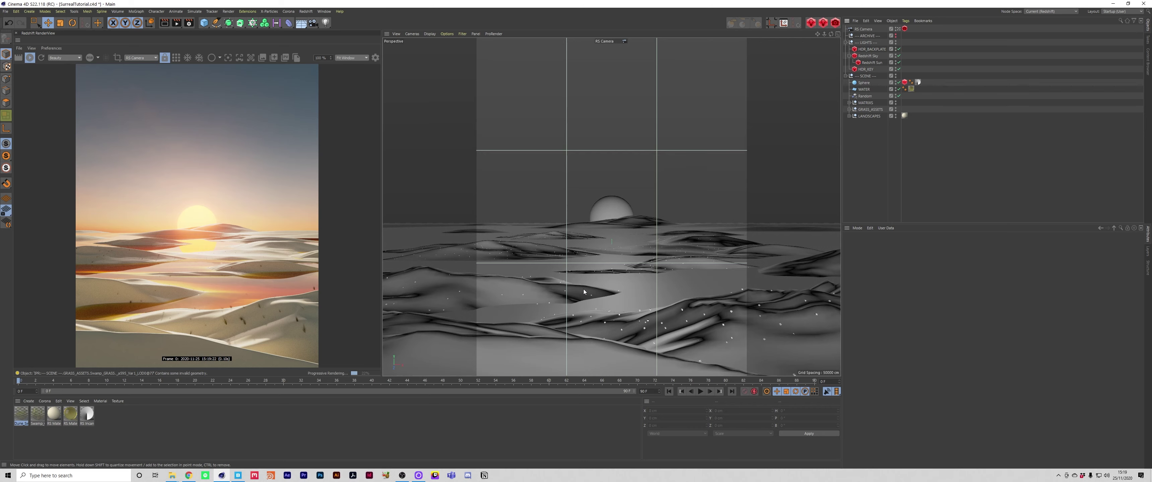
Open the render view's post-effect settings and compare the image with Bloom off and on
click(375, 57)
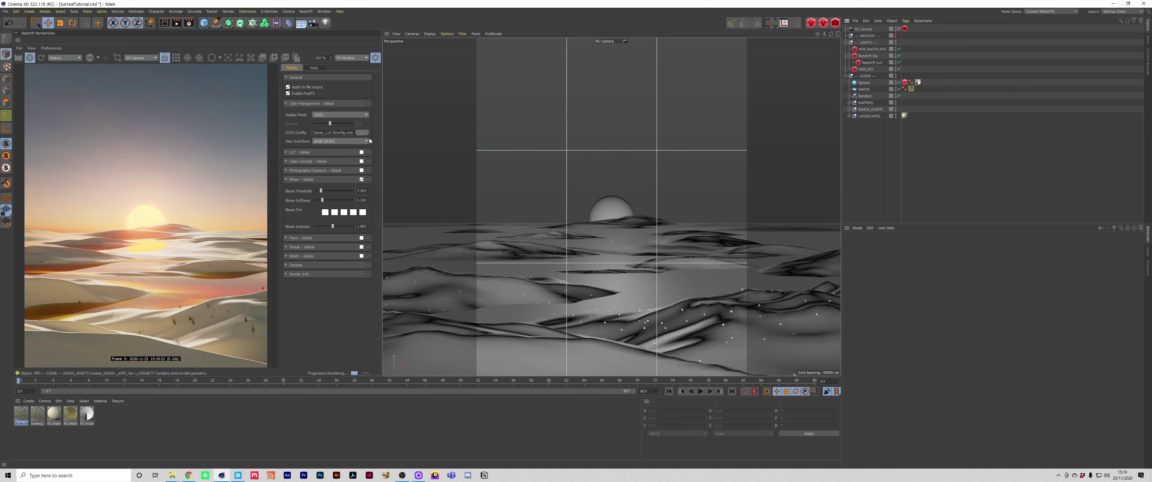
click(287, 179)
click(361, 180)
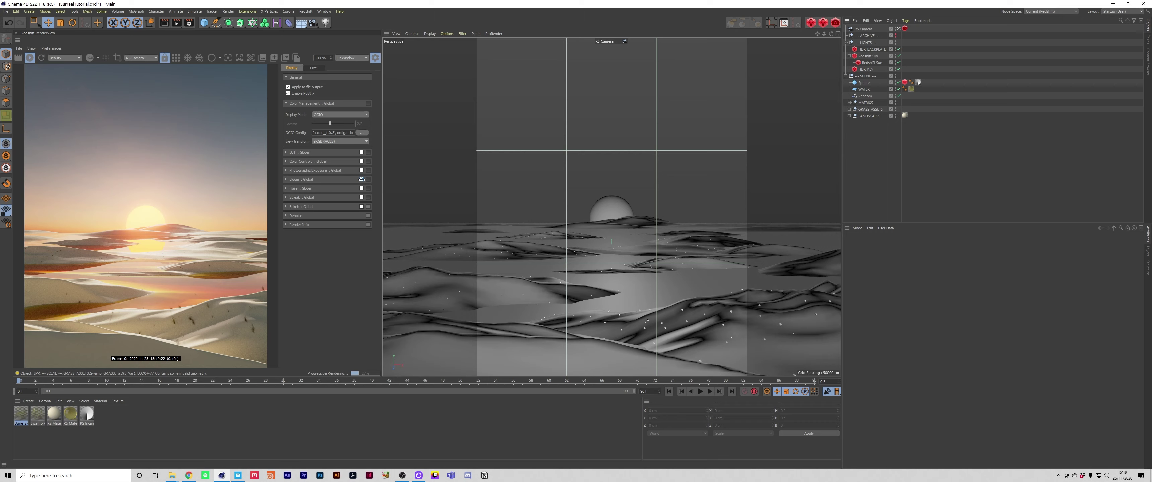
click(361, 180)
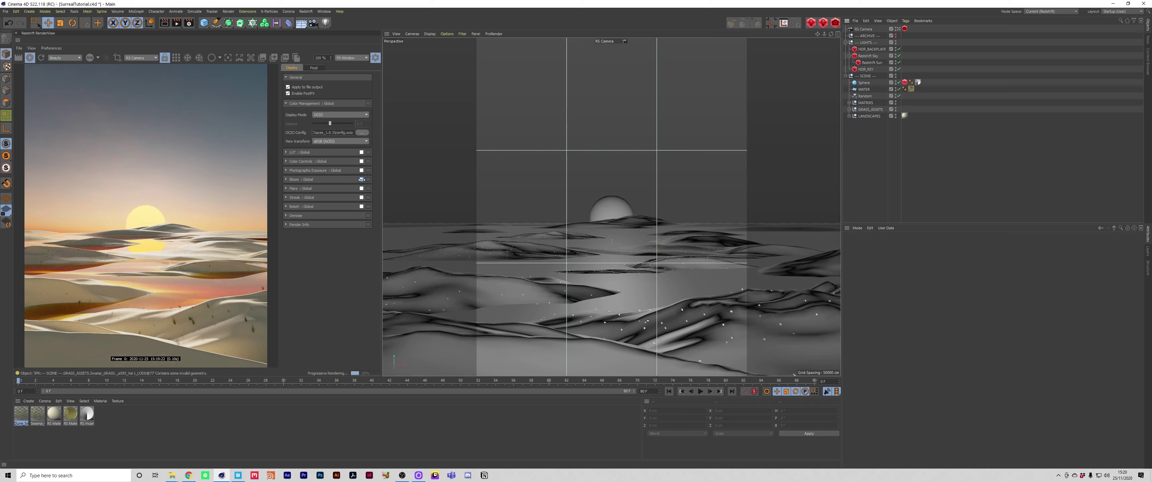
click(361, 179)
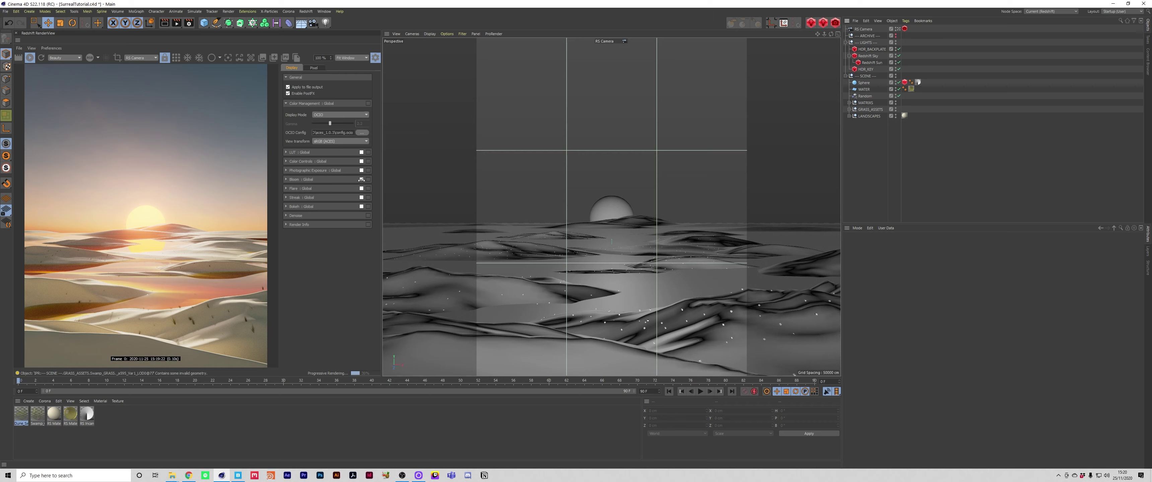
click(361, 180)
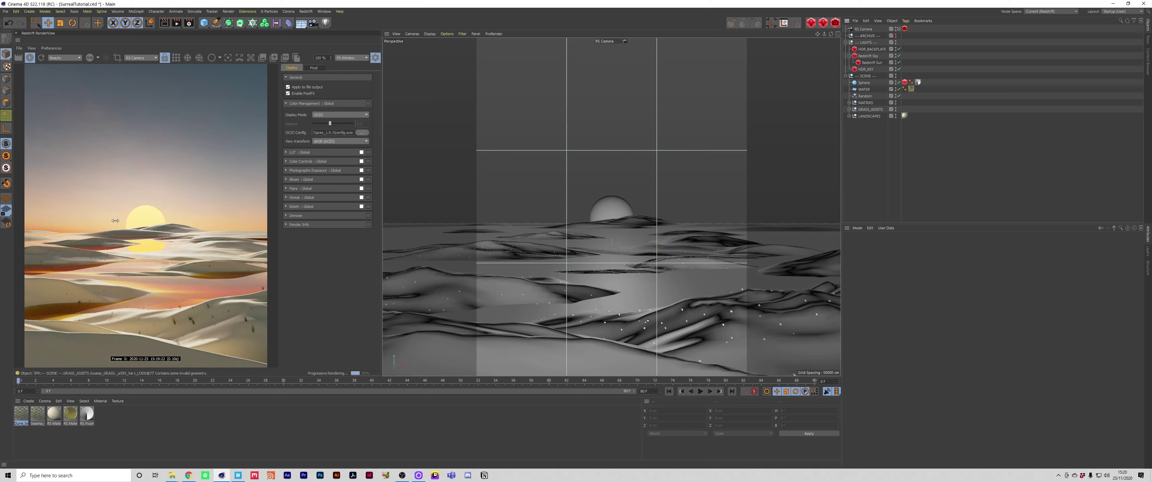
click(361, 179)
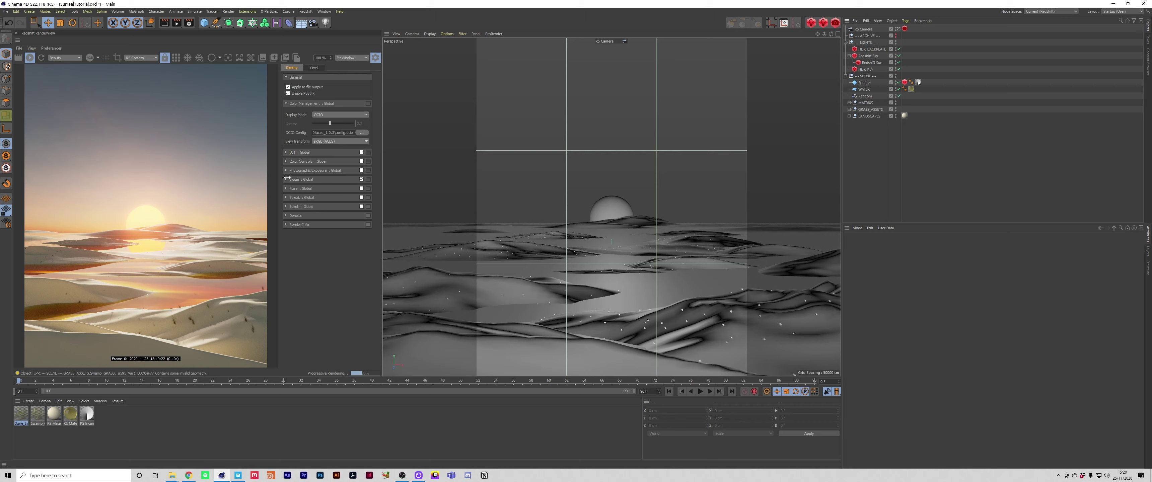
Enable Photographic Exposure for the render and lower its F-Stop to brighten the image
click(360, 171)
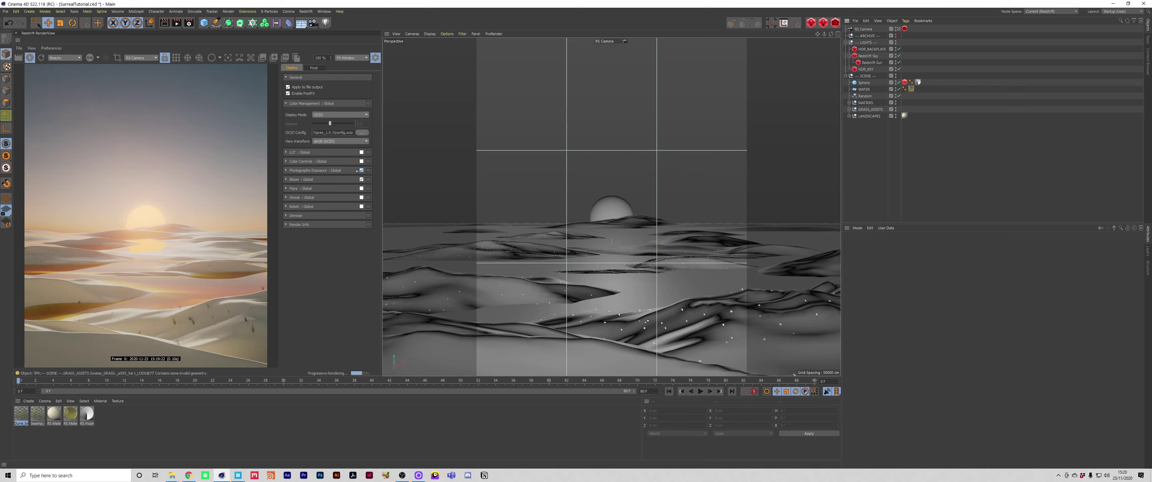
click(293, 170)
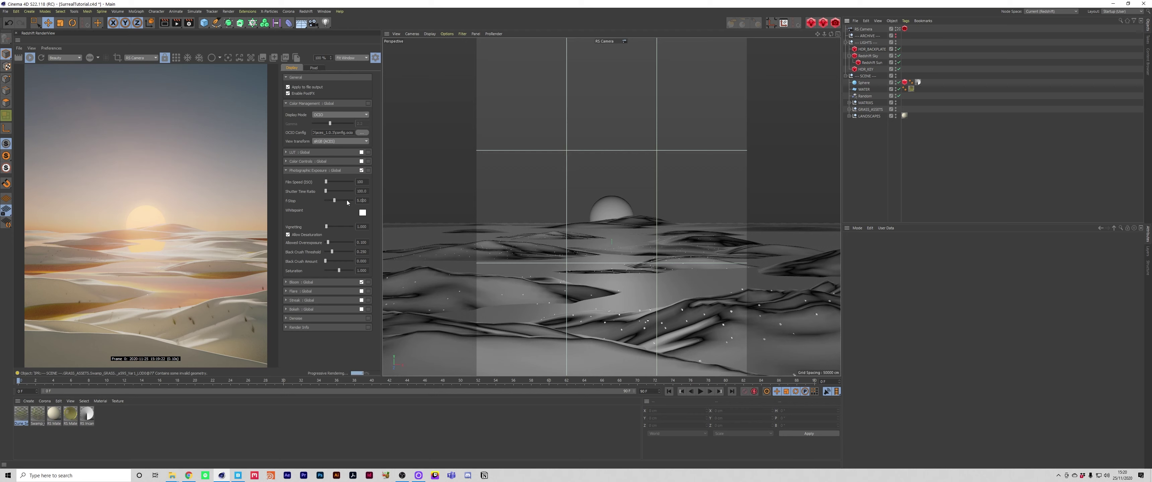
key(Return)
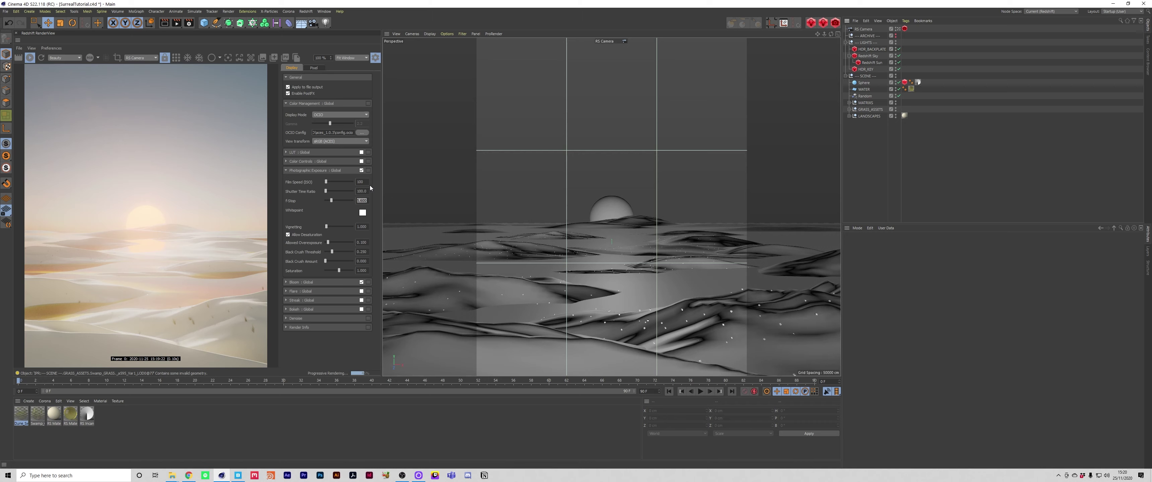
Increase the Shutter Time Ratio to darken the overexposed image and turn off Allow Desaturation
click(357, 191)
key(Return)
drag(360, 192, 358, 192)
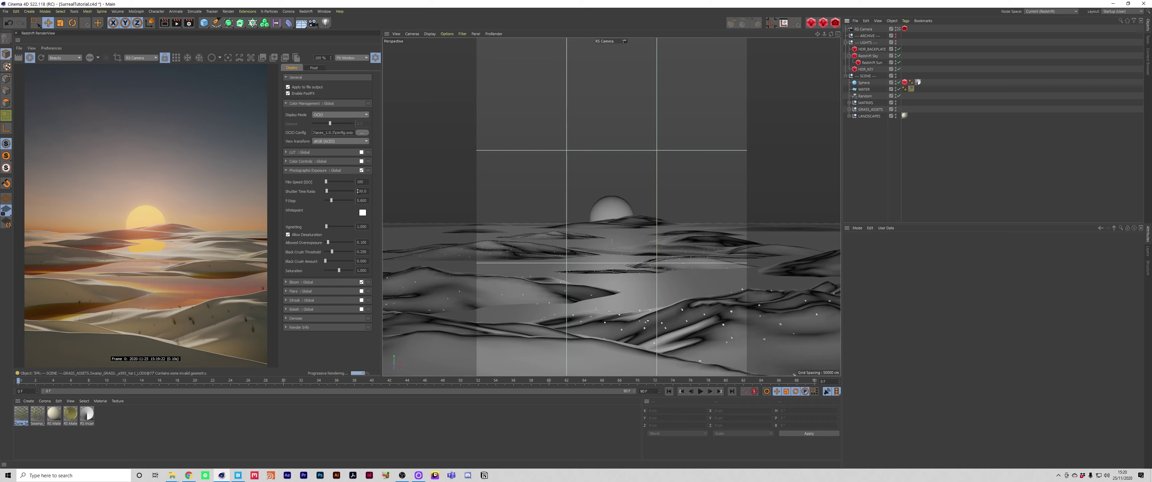
key(Return)
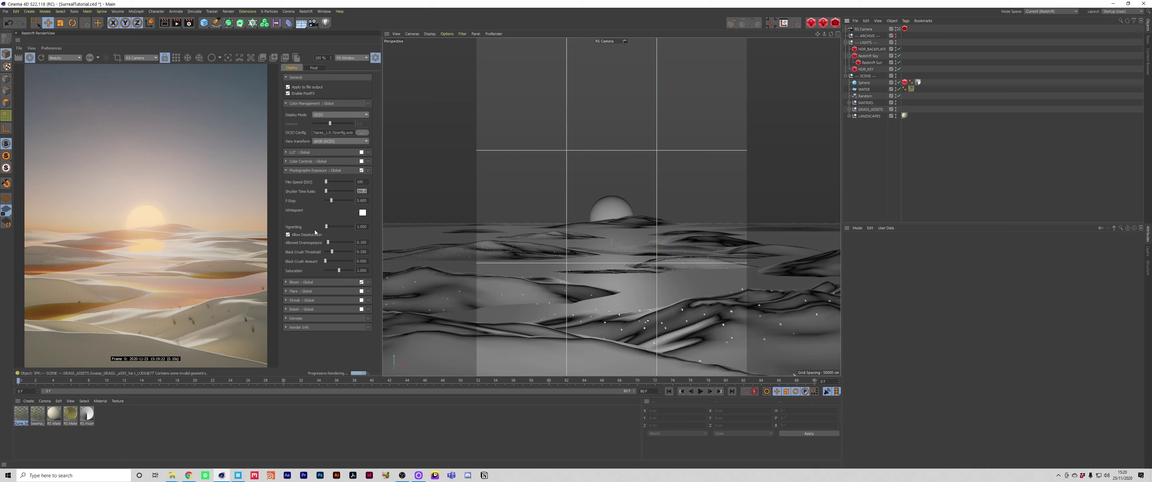
click(307, 236)
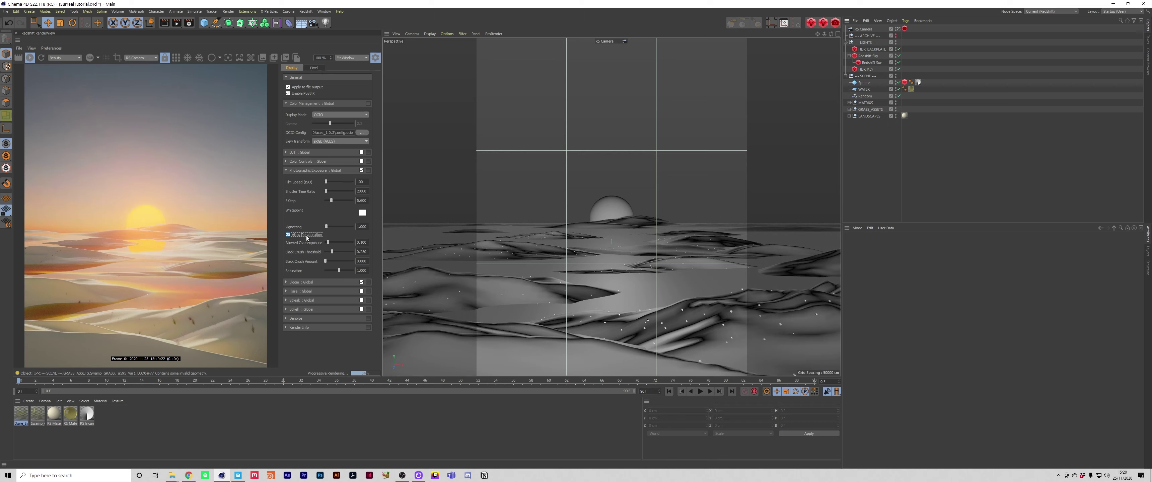
click(305, 235)
Compare the render with Photographic Exposure off and on, and increase the Allowed Overexposure
click(362, 171)
click(363, 171)
click(363, 170)
click(363, 171)
click(363, 171)
click(362, 170)
click(362, 171)
click(362, 171)
mouse_move(327, 242)
mouse_down()
mouse_move(343, 250)
mouse_move(334, 249)
mouse_up()
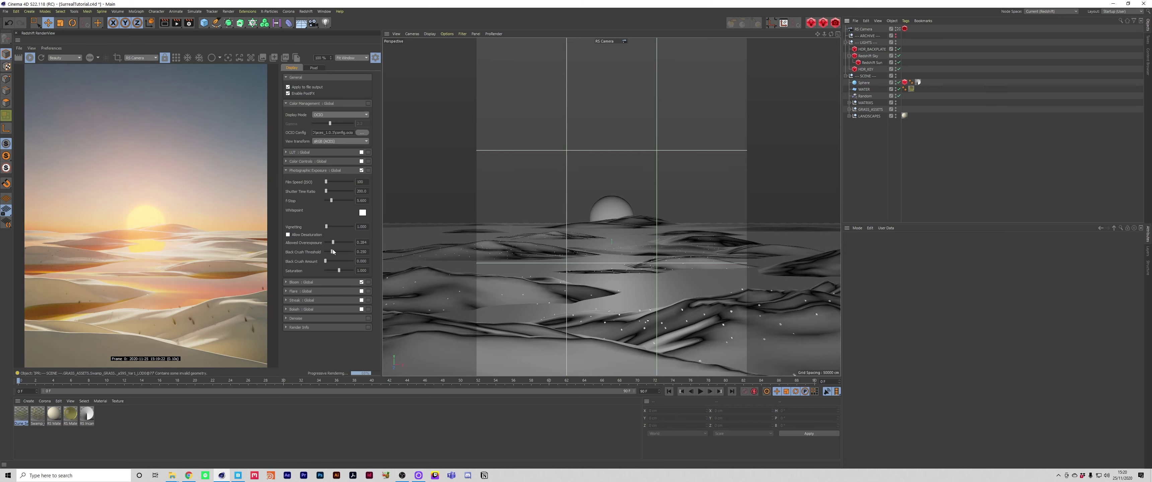